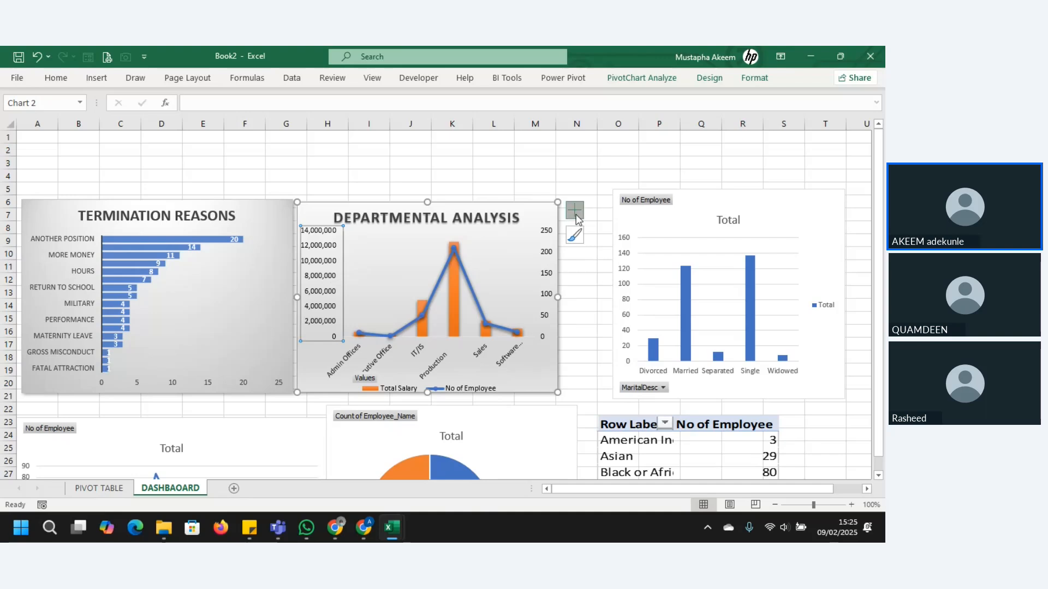
Step: Add value data labels to the Departmental Analysis chart and open their detailed formatting options
left_click(575, 210)
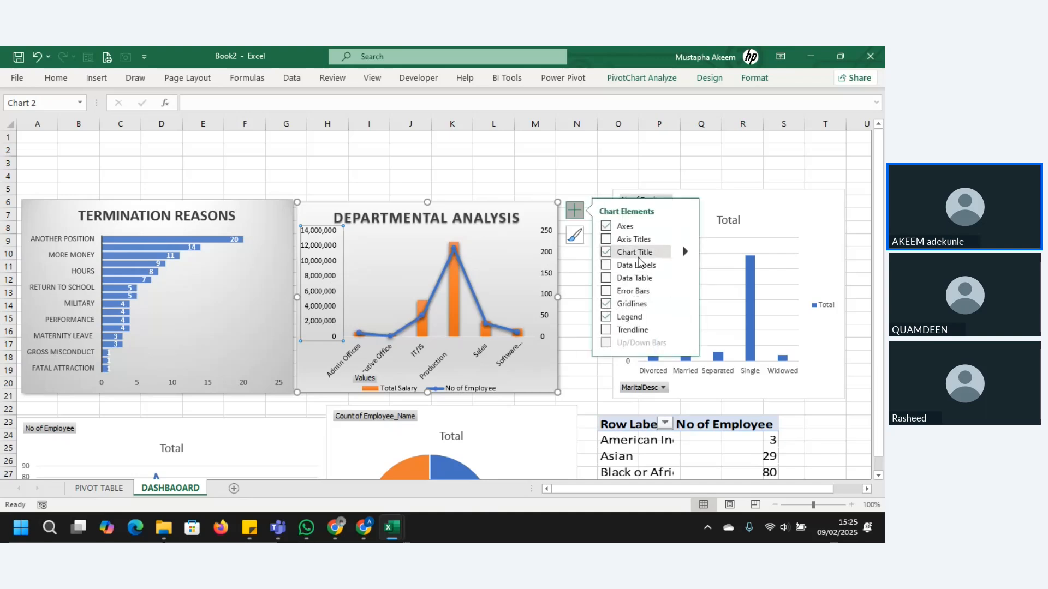
left_click(686, 264)
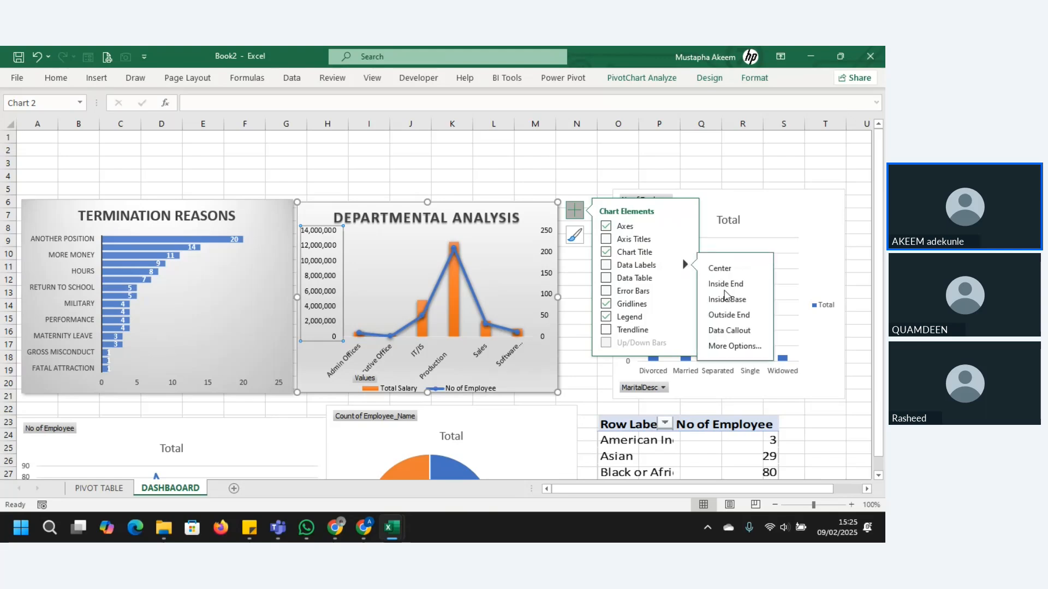
left_click(730, 346)
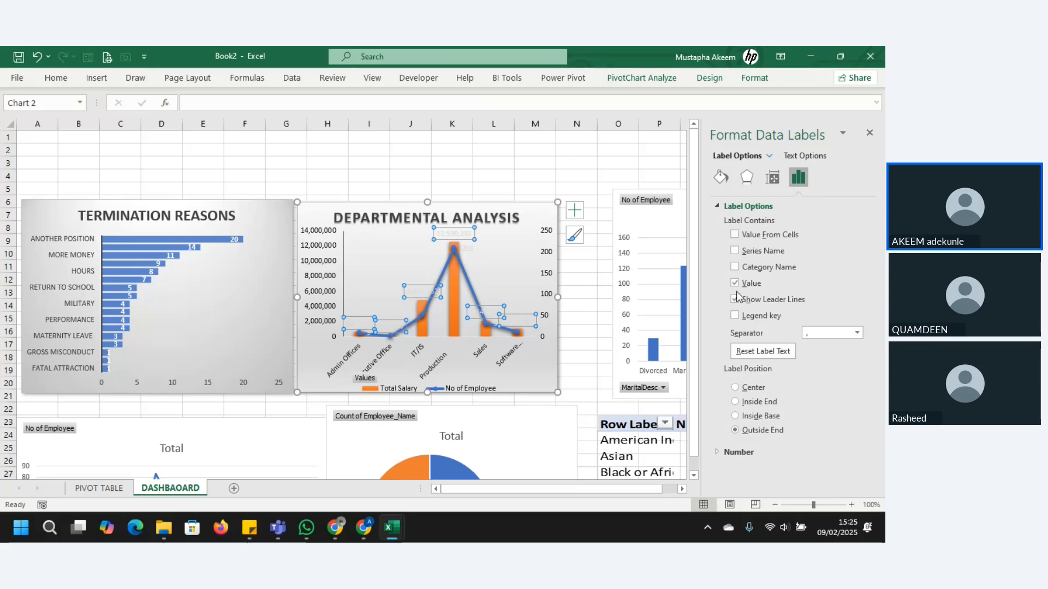
left_click(770, 157)
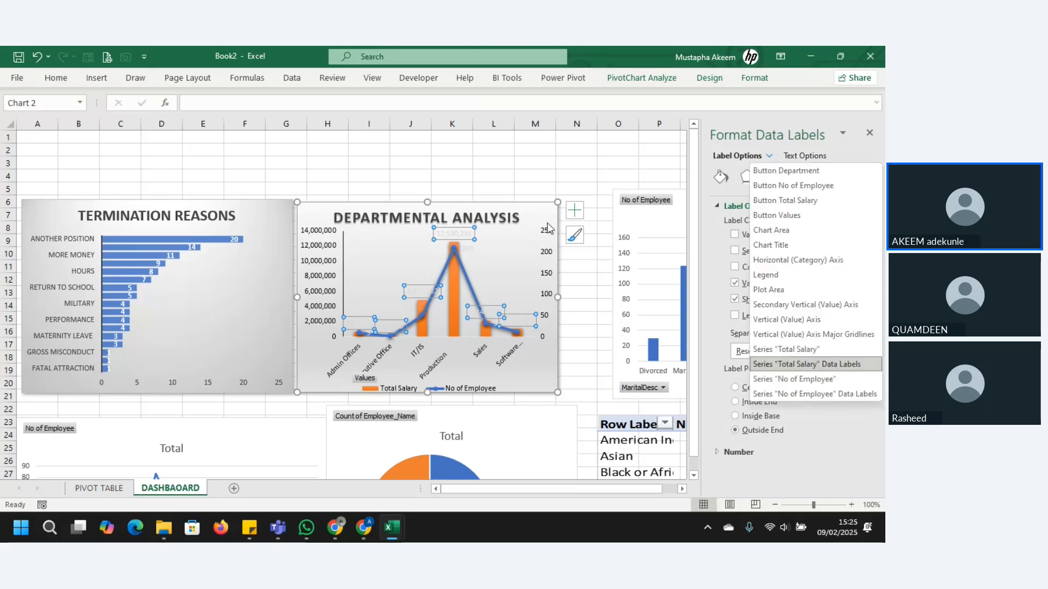
left_click(313, 275)
left_click(313, 275)
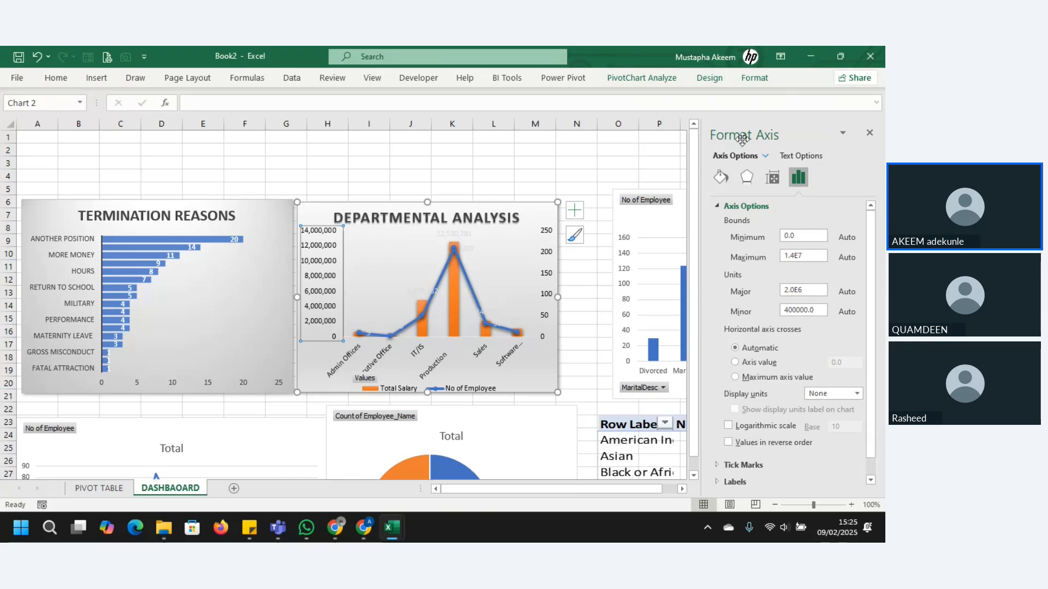
left_click(447, 277)
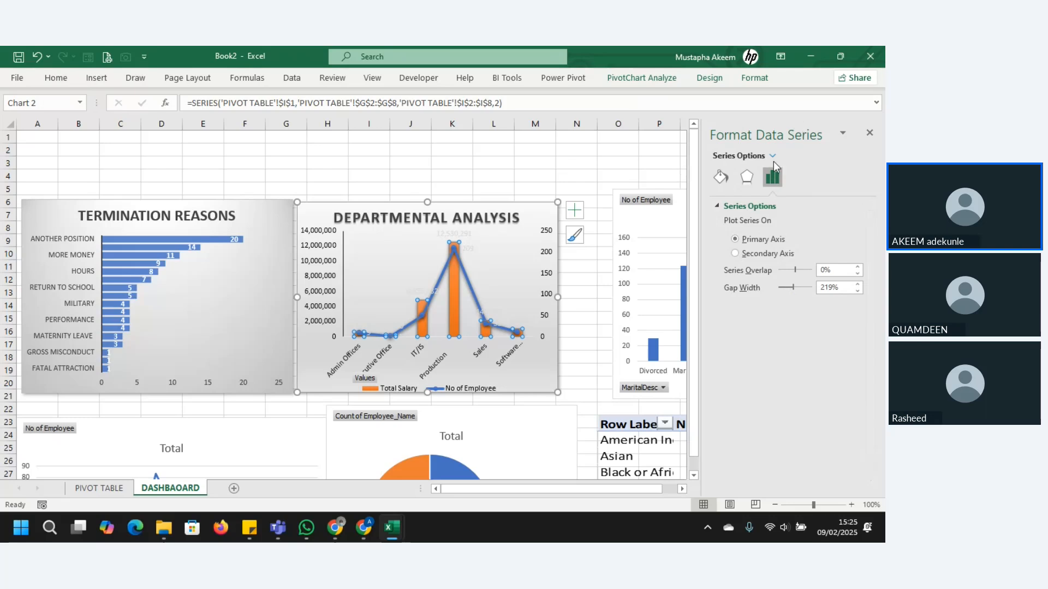
left_click(462, 235)
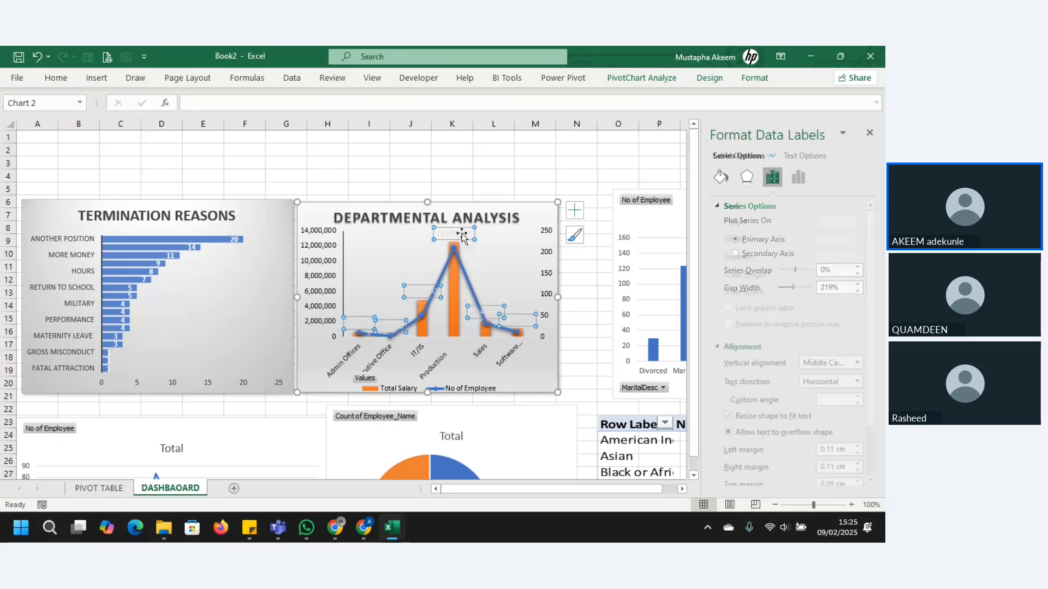
left_click(316, 254)
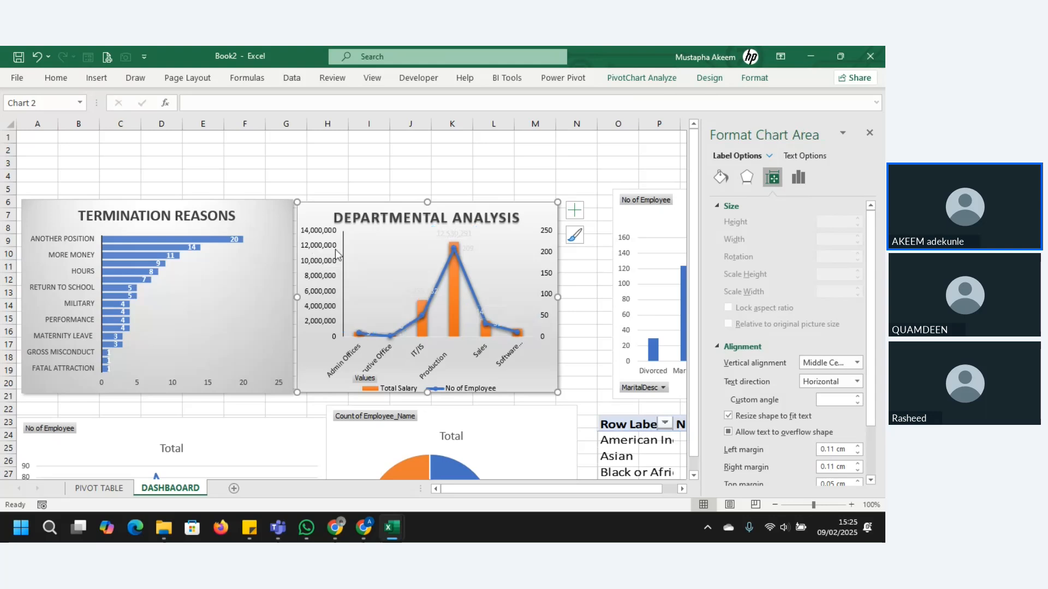
Step: Set the text fill colour of the Total Salary data labels in the Departmental Analysis chart to black
left_click(465, 234)
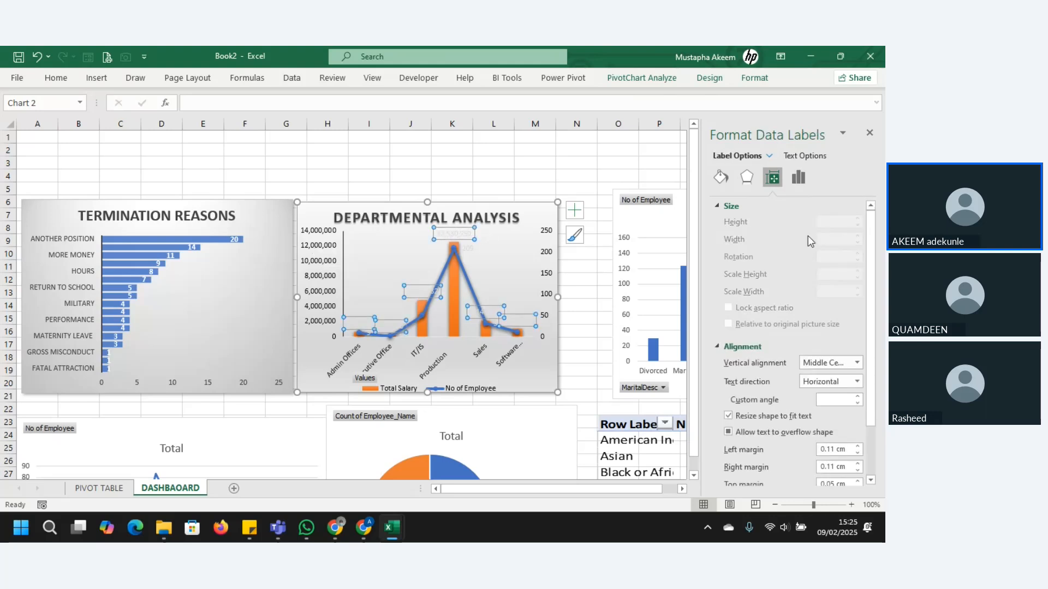
left_click(807, 156)
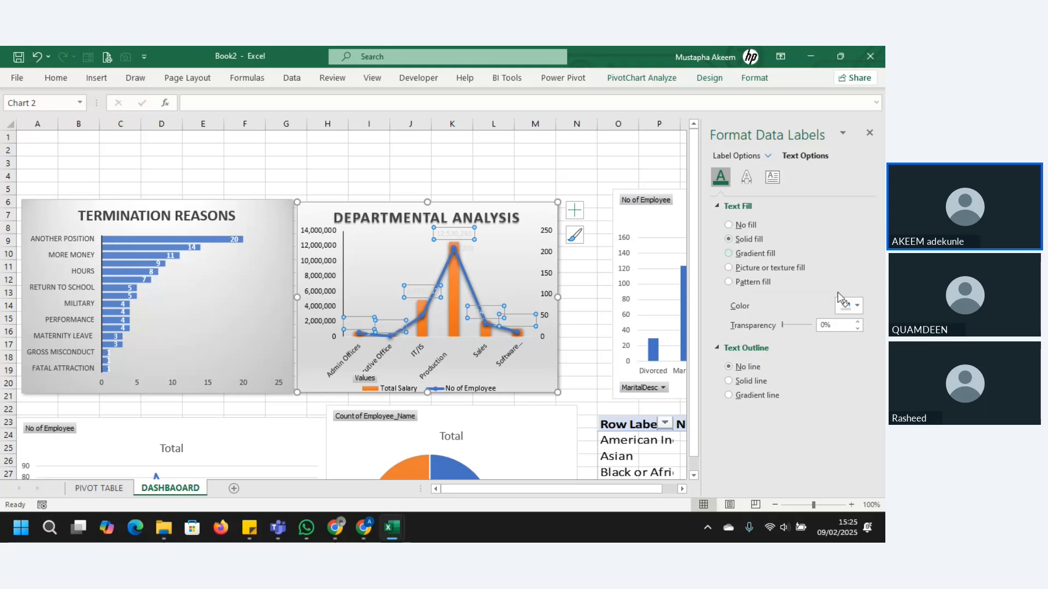
left_click(857, 307)
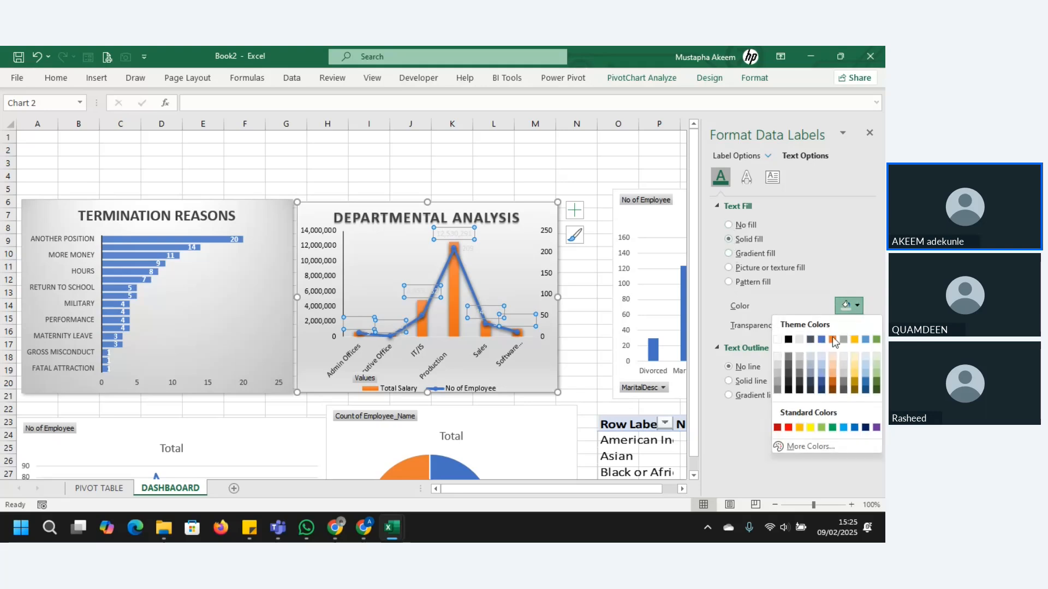
left_click(788, 340)
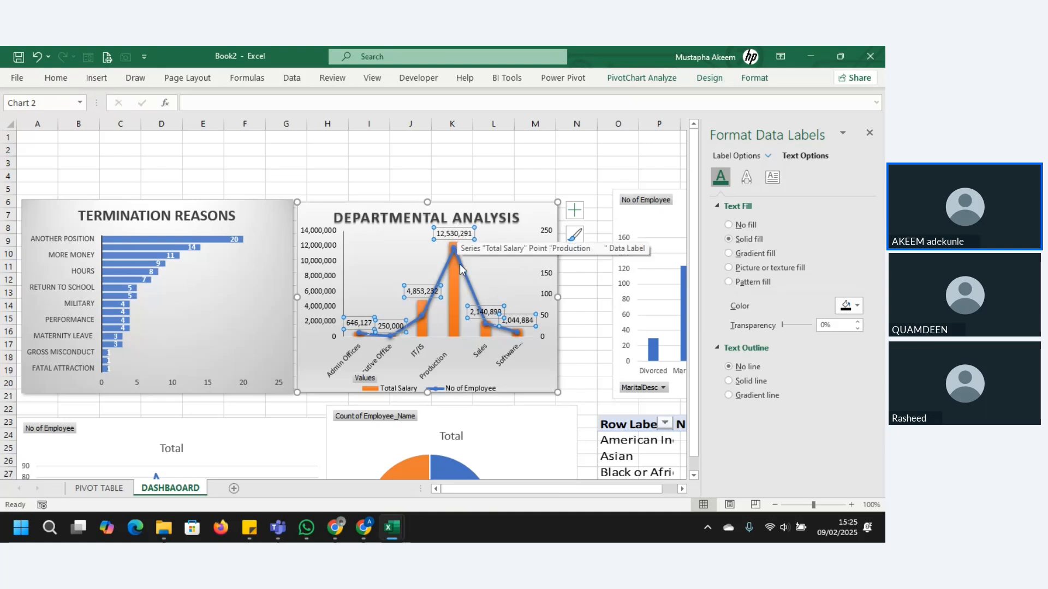
Step: Set the text fill colour of the No of Employee data labels on the line series to black
left_click(470, 252)
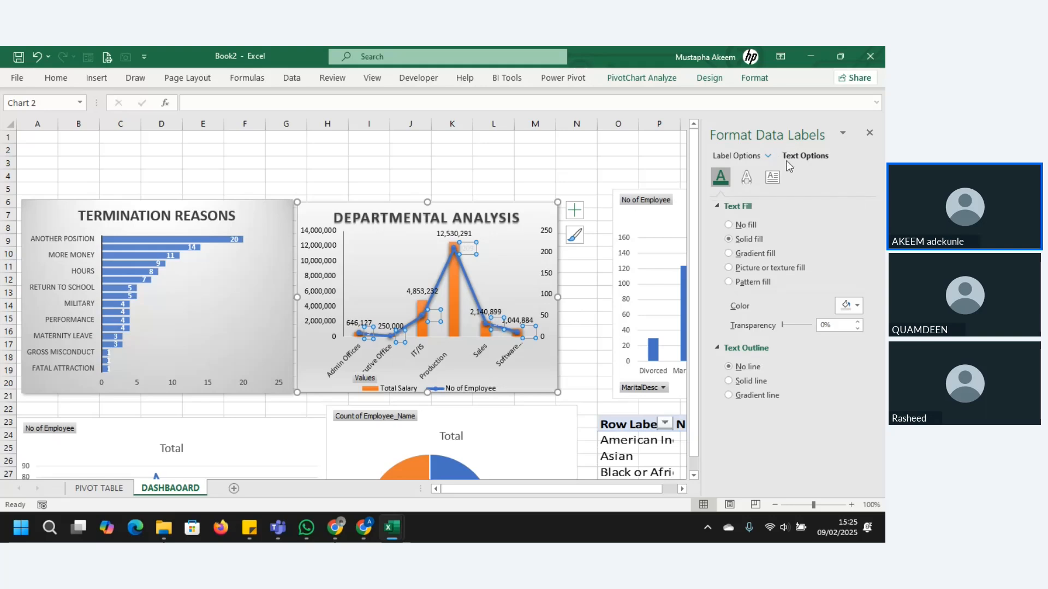
left_click(858, 306)
left_click(789, 341)
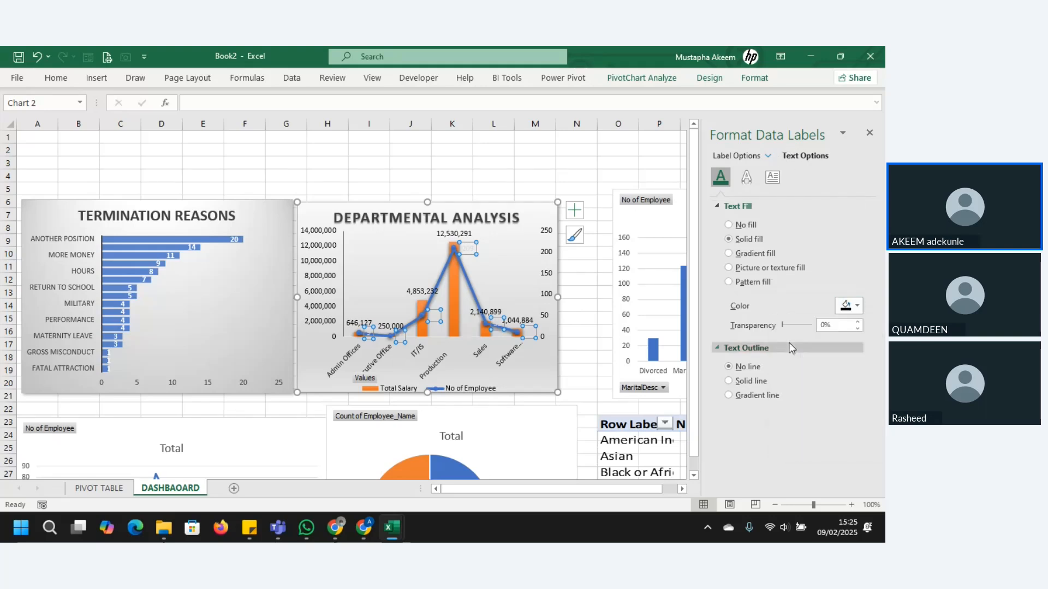
Step: Set the number format category of the Total Salary data labels to Custom
left_click(463, 234)
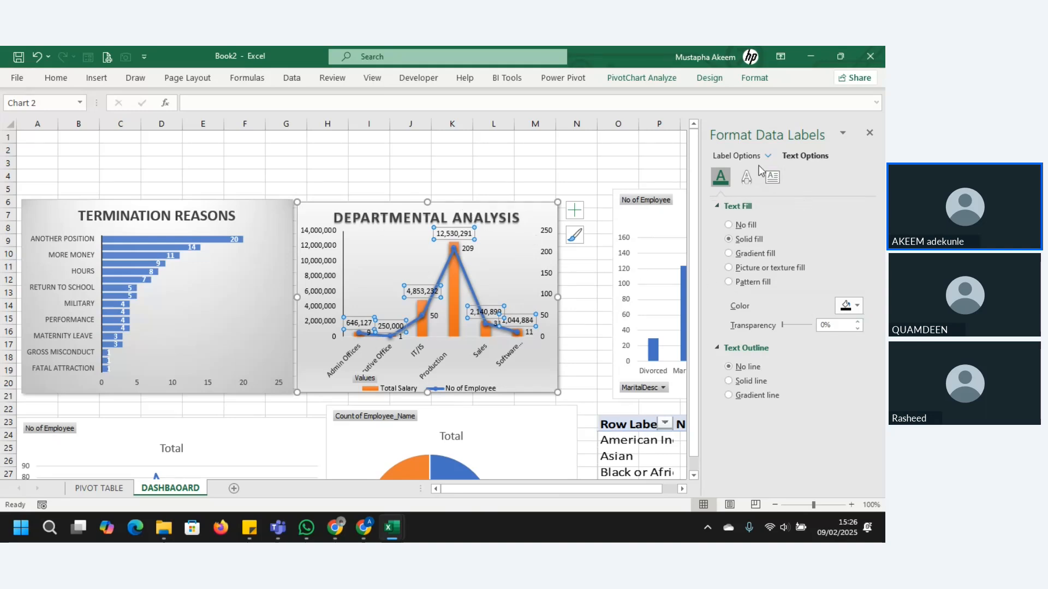
left_click(738, 156)
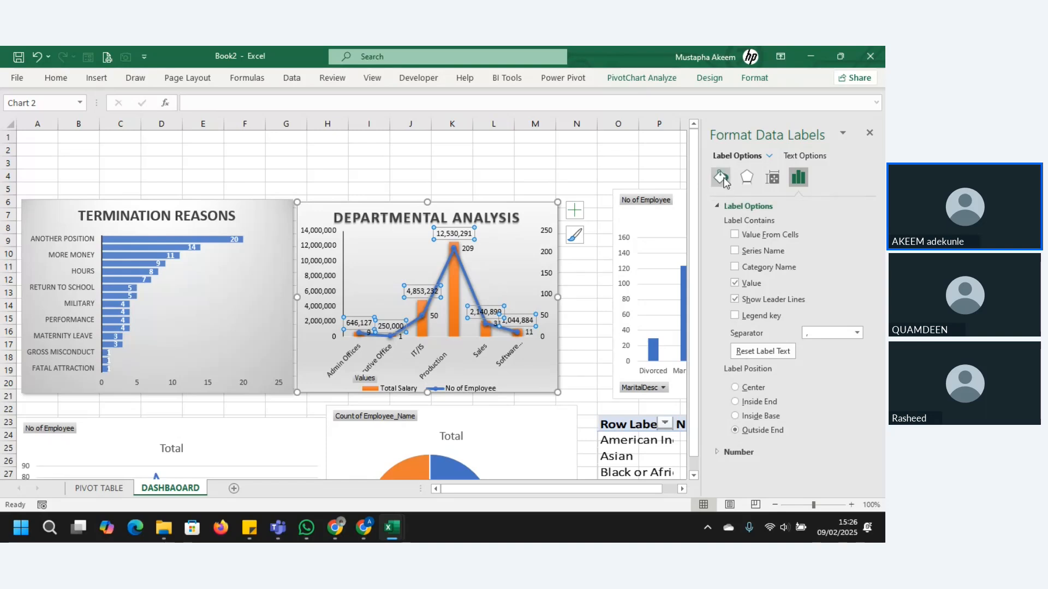
left_click(717, 457)
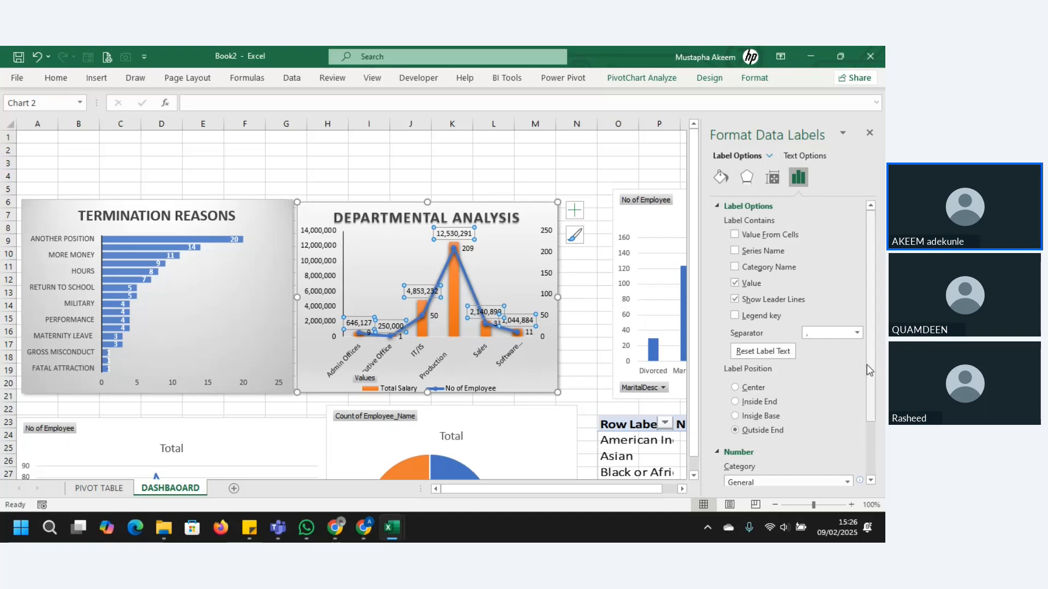
left_click_drag(867, 364, 853, 417)
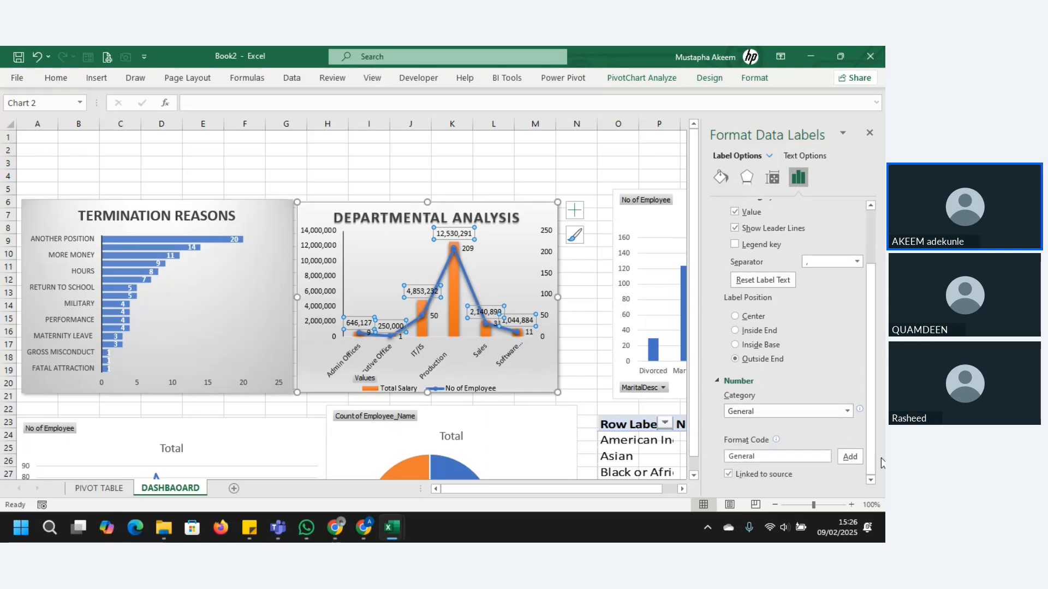
left_click(847, 412)
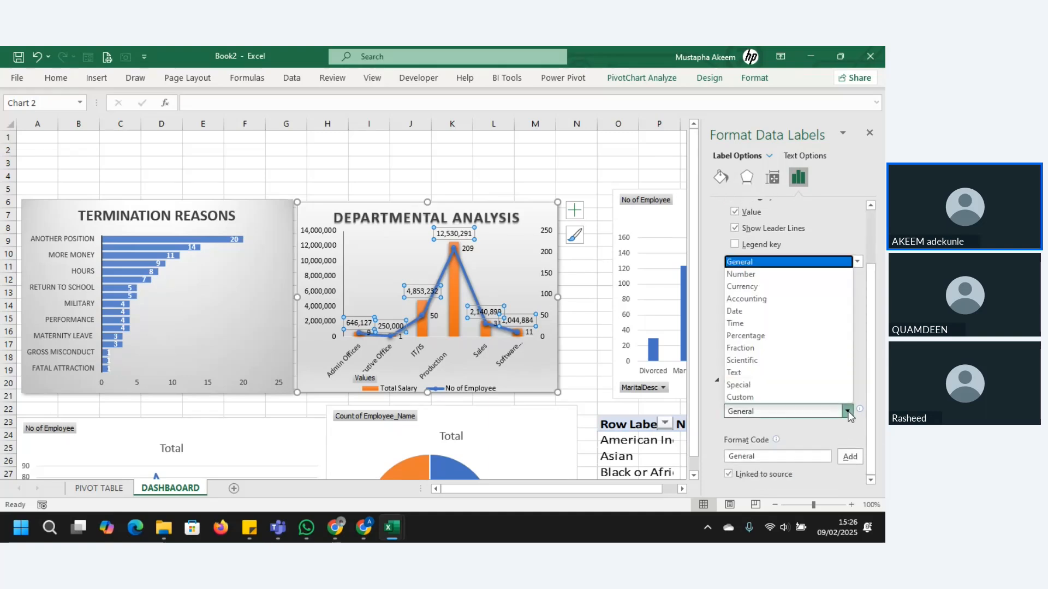
left_click(848, 413)
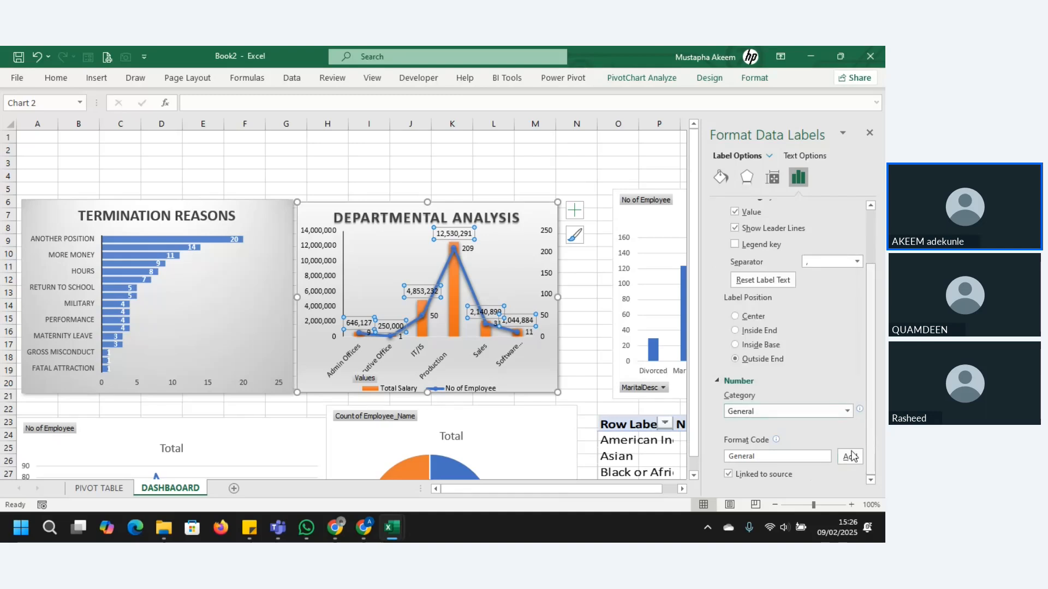
left_click(771, 456)
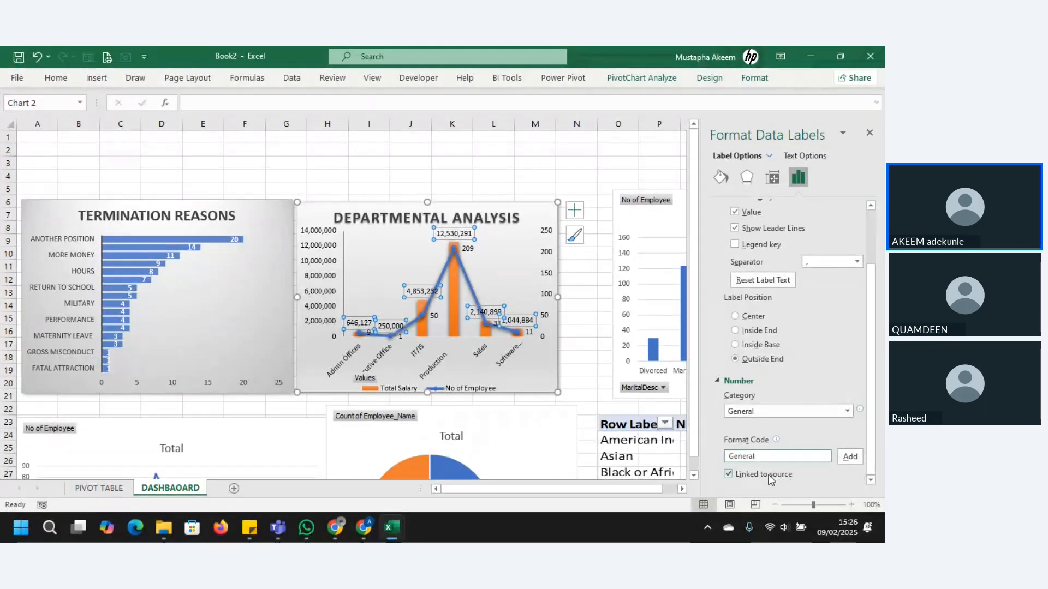
left_click(846, 460)
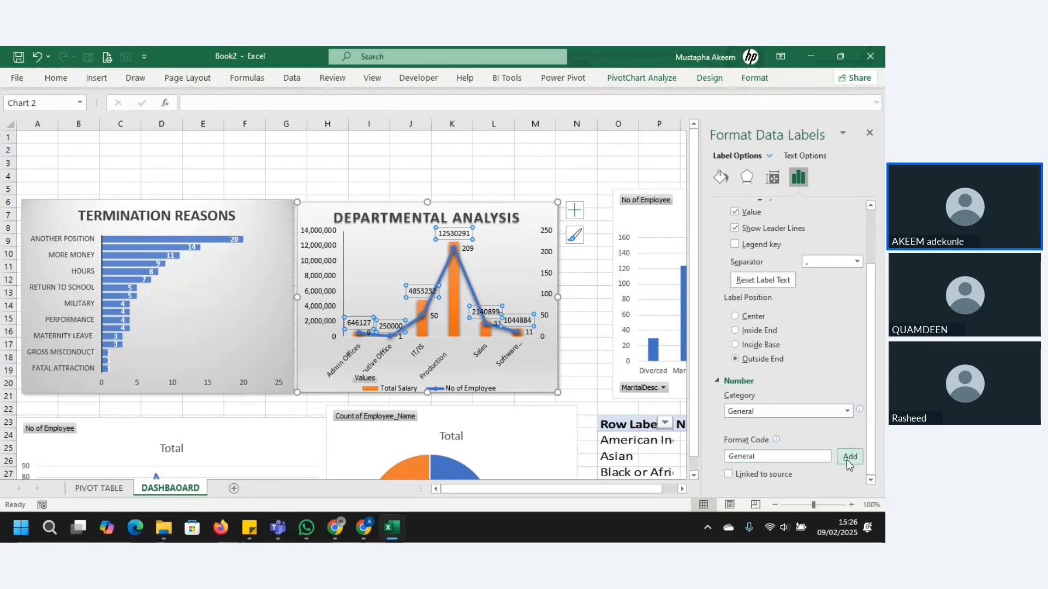
left_click(844, 413)
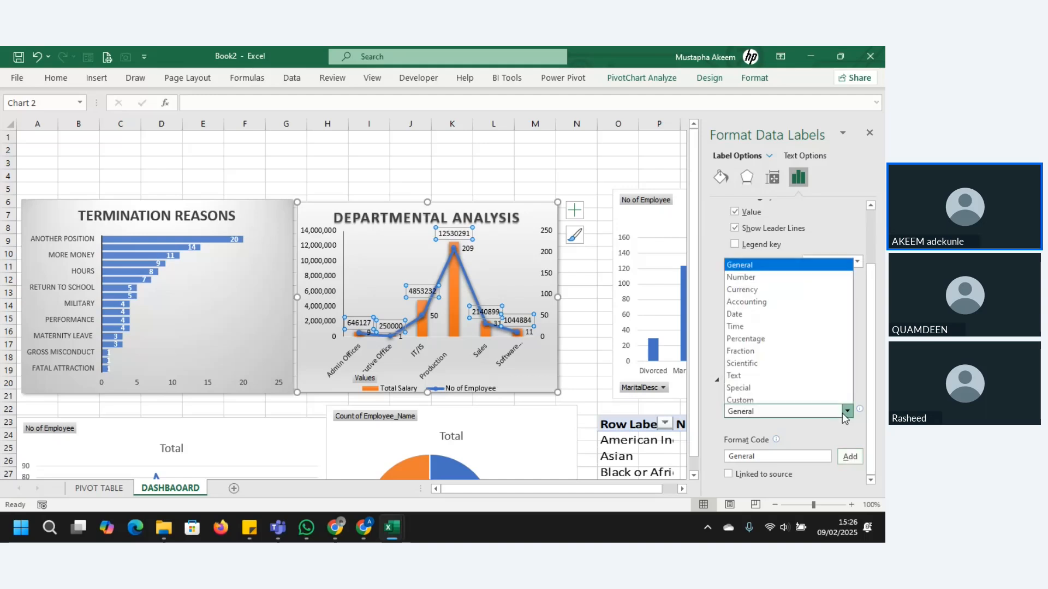
left_click(772, 399)
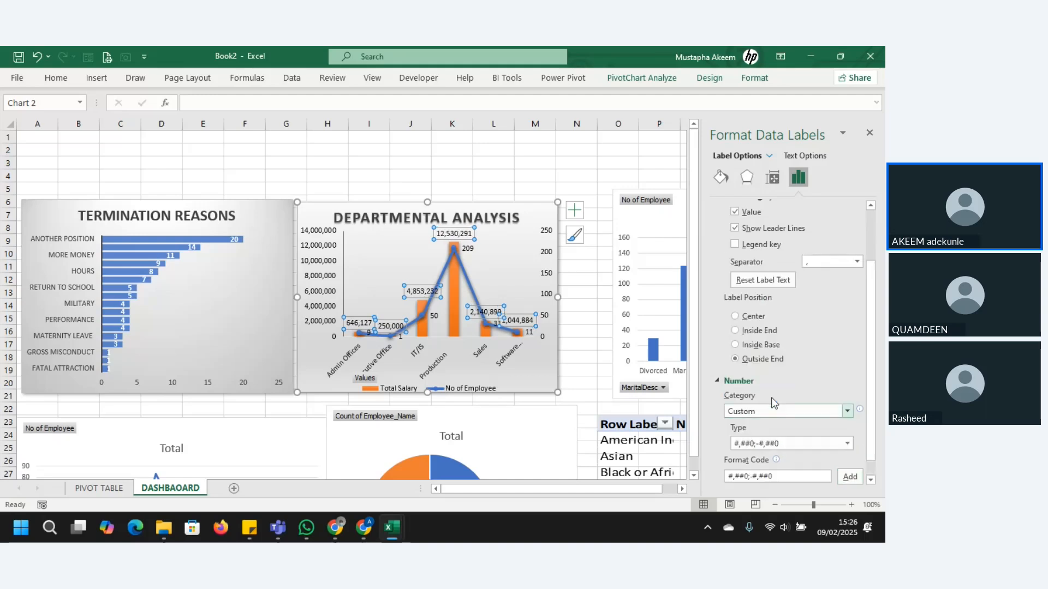
left_click(847, 444)
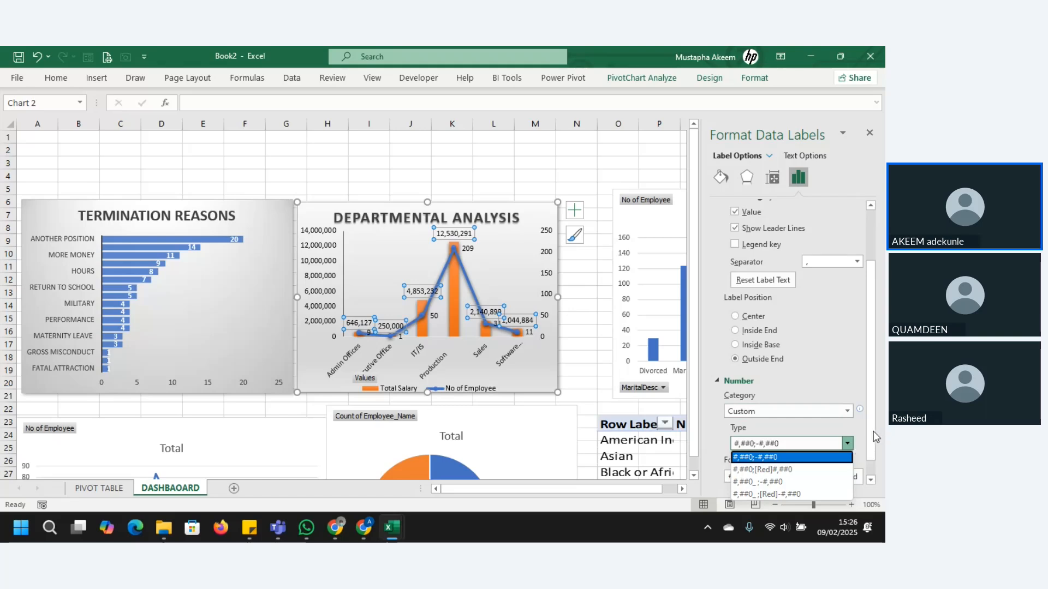
scroll(874, 437, "down", 1)
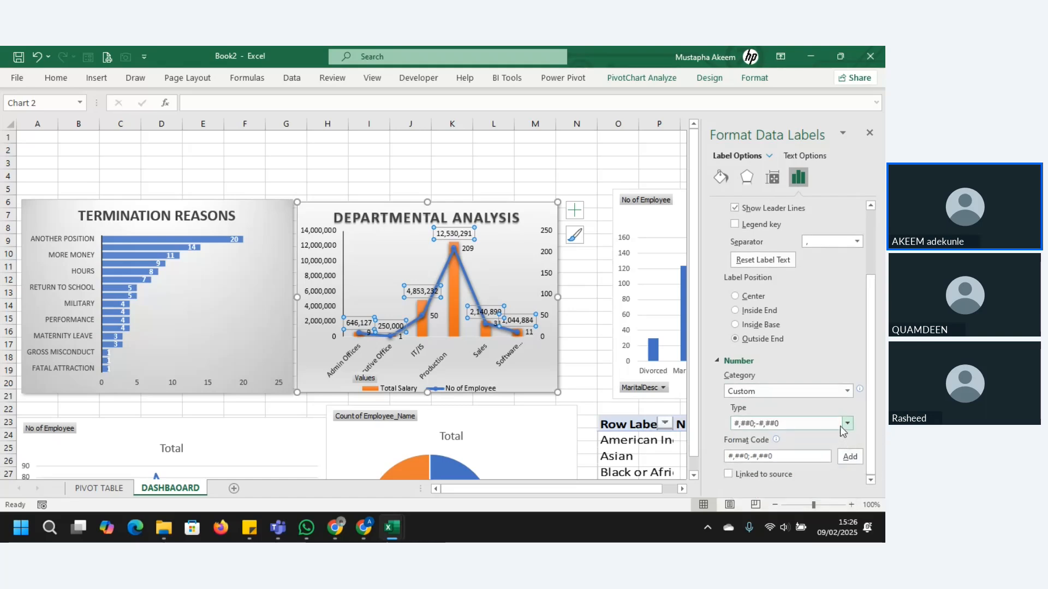
left_click(847, 424)
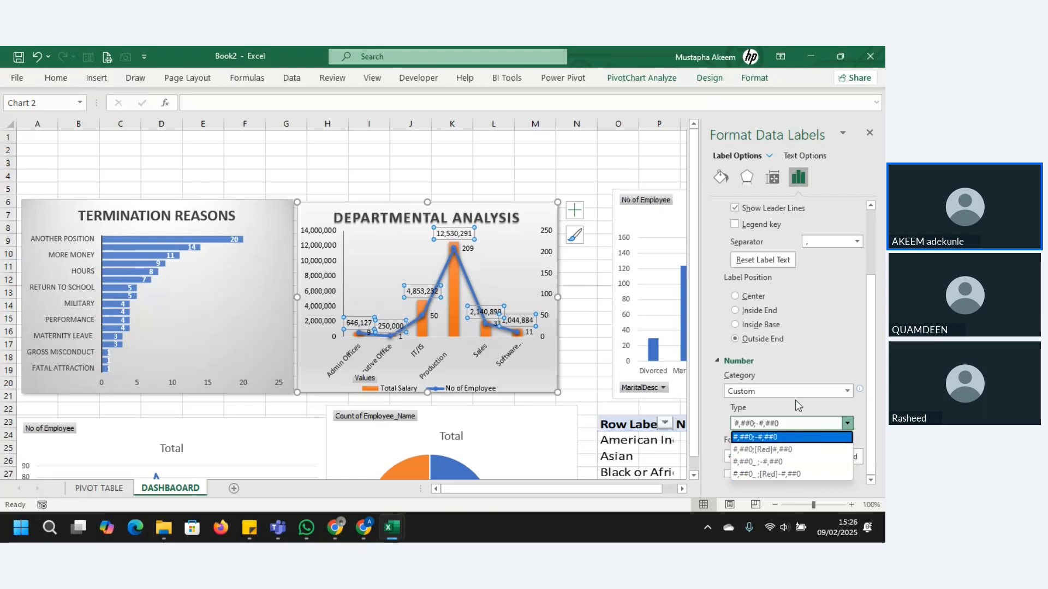
left_click(798, 423)
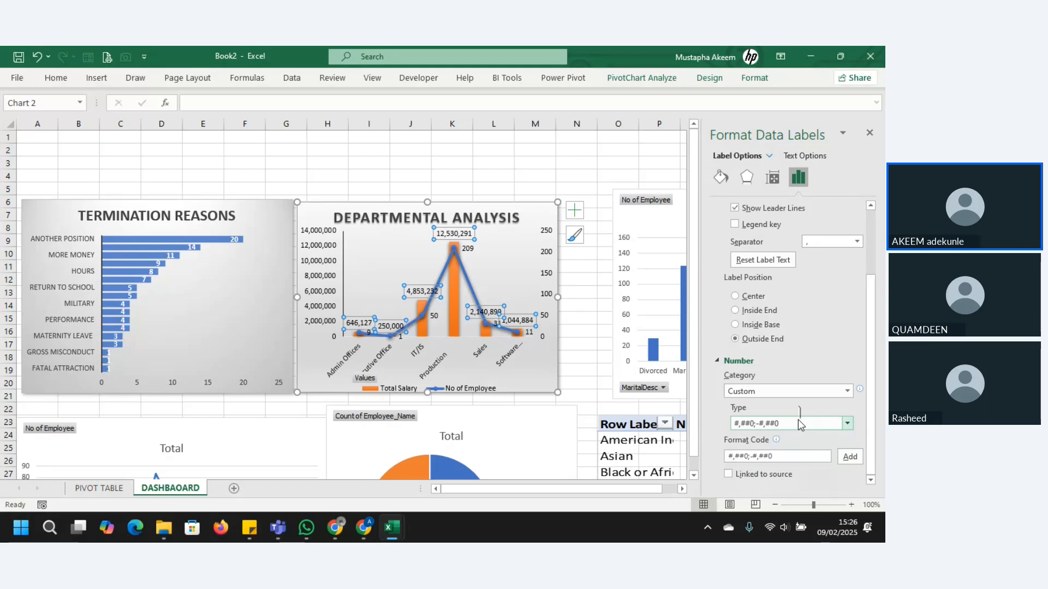
left_click(798, 423)
Step: Add the custom number format code 0,, "M" and apply it to the Total Salary data labels
left_click(782, 456)
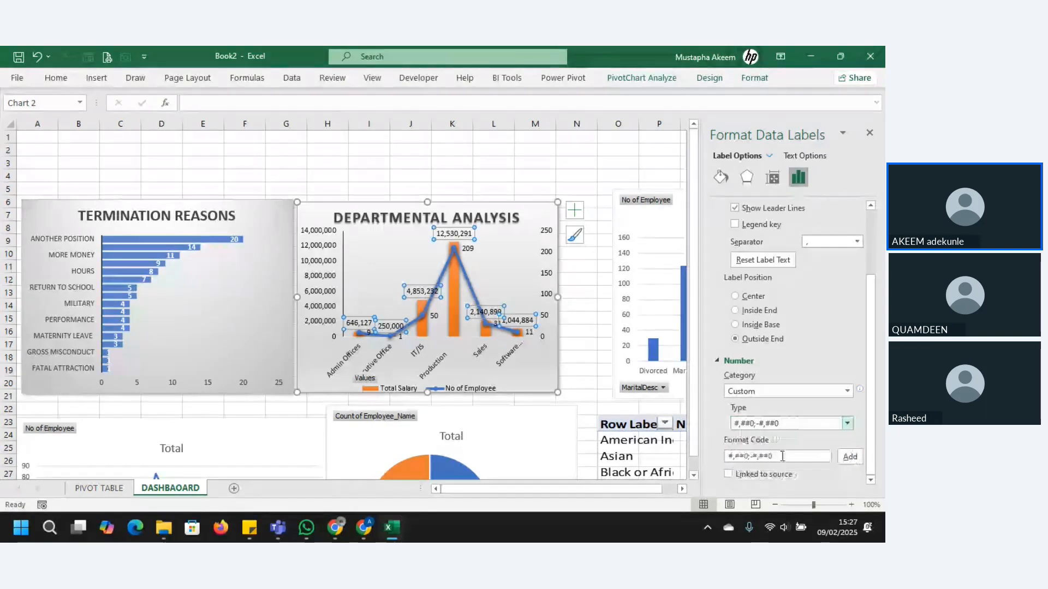
left_click_drag(782, 456, 729, 456)
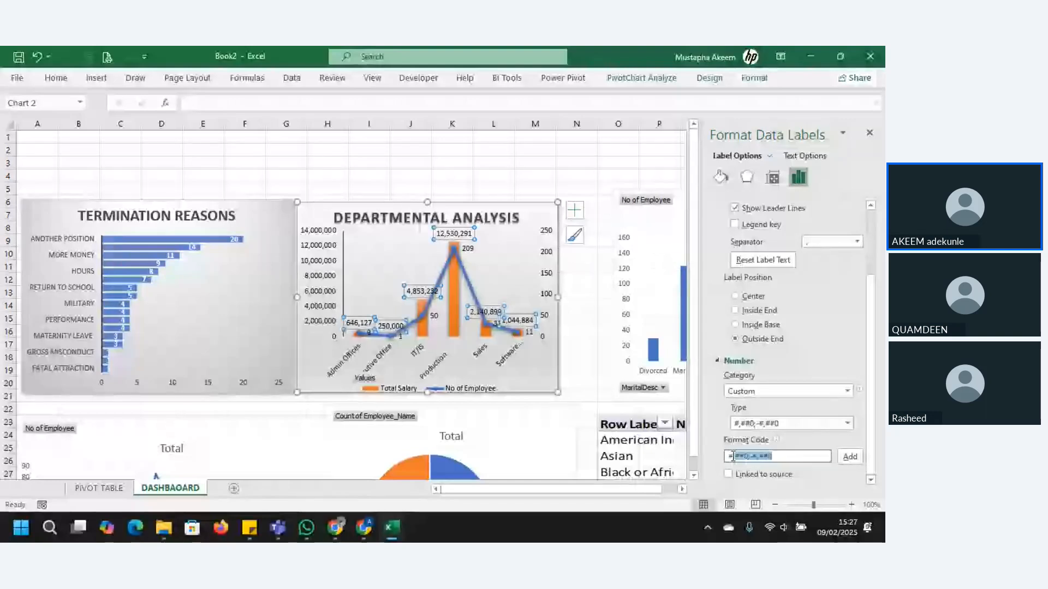
type("#")
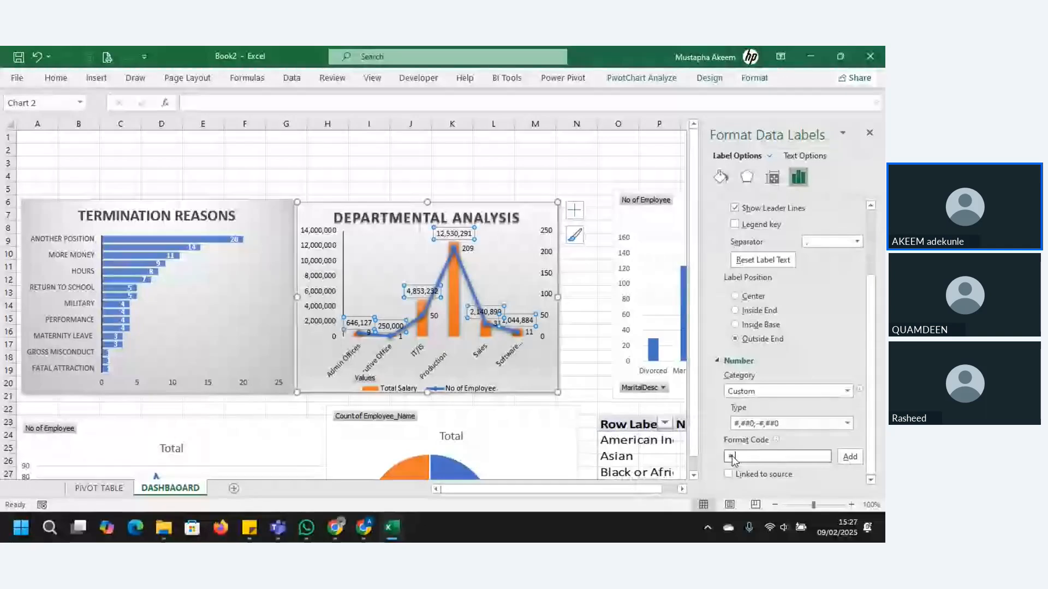
key("BackSpace")
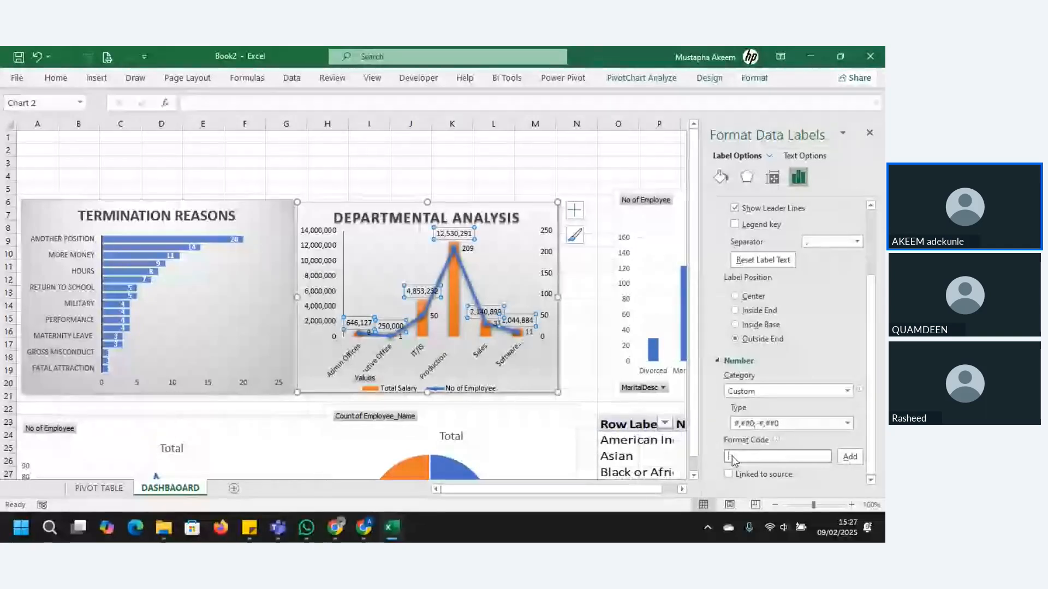
type("0")
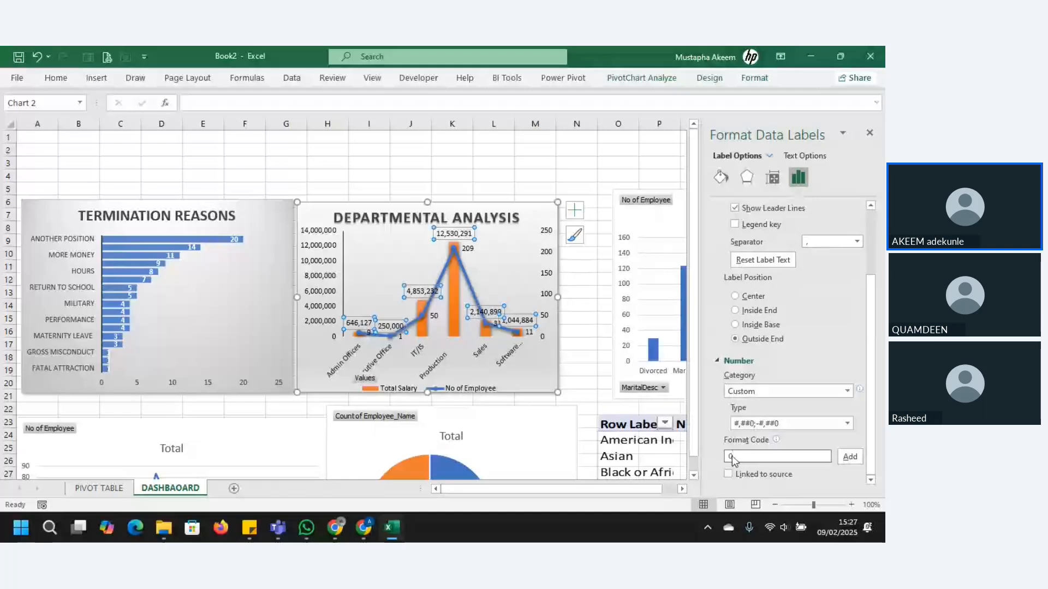
type(",")
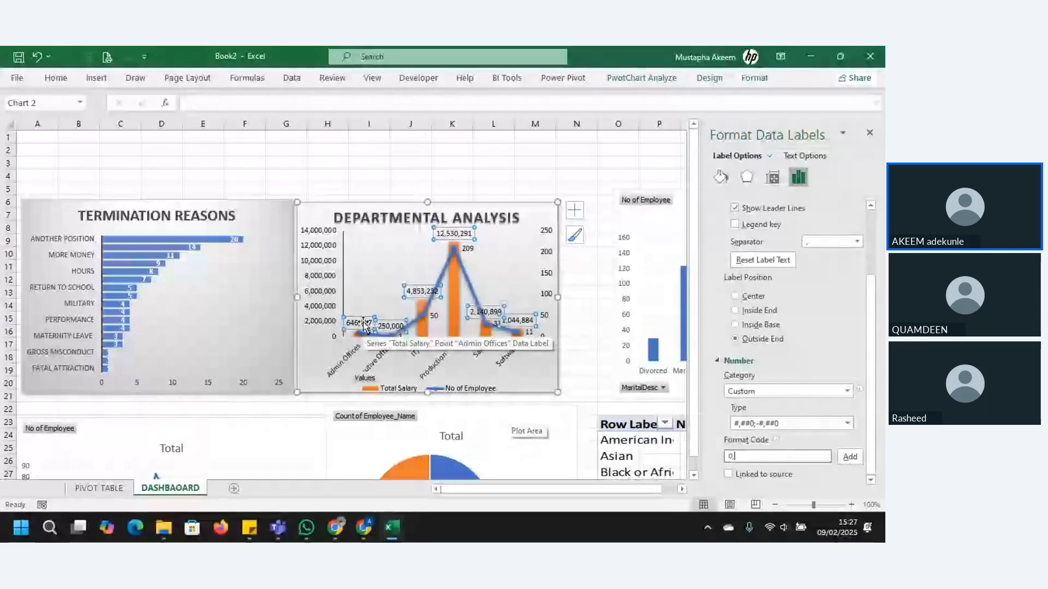
type(",")
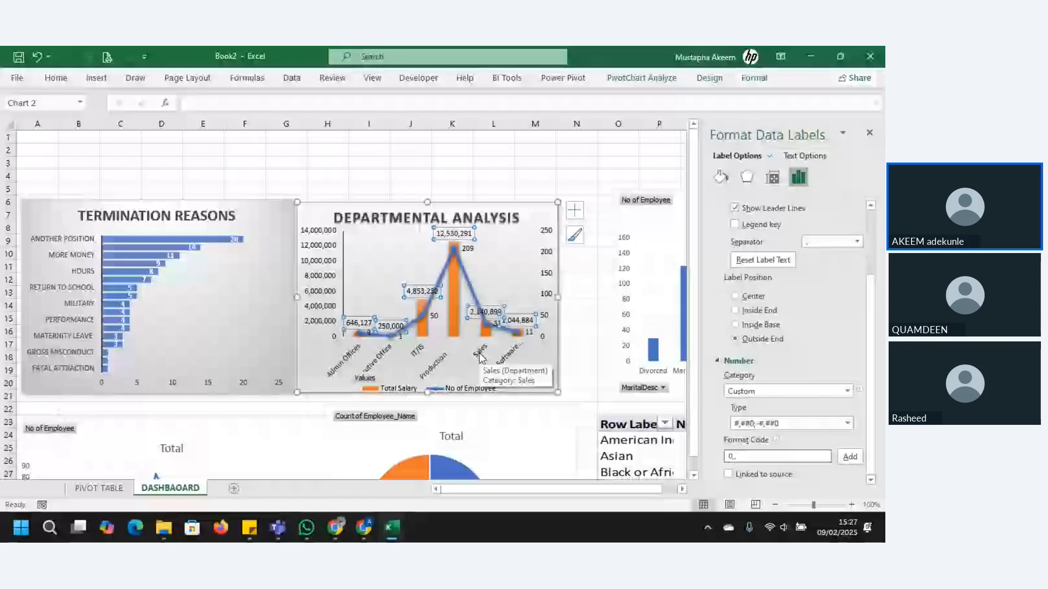
type(" \"")
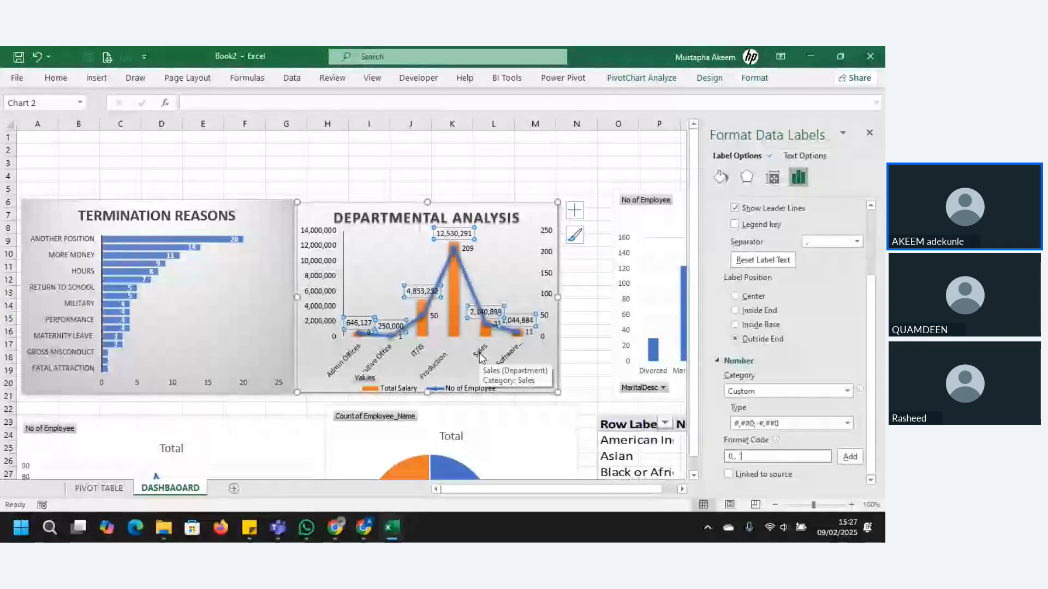
type("M\"")
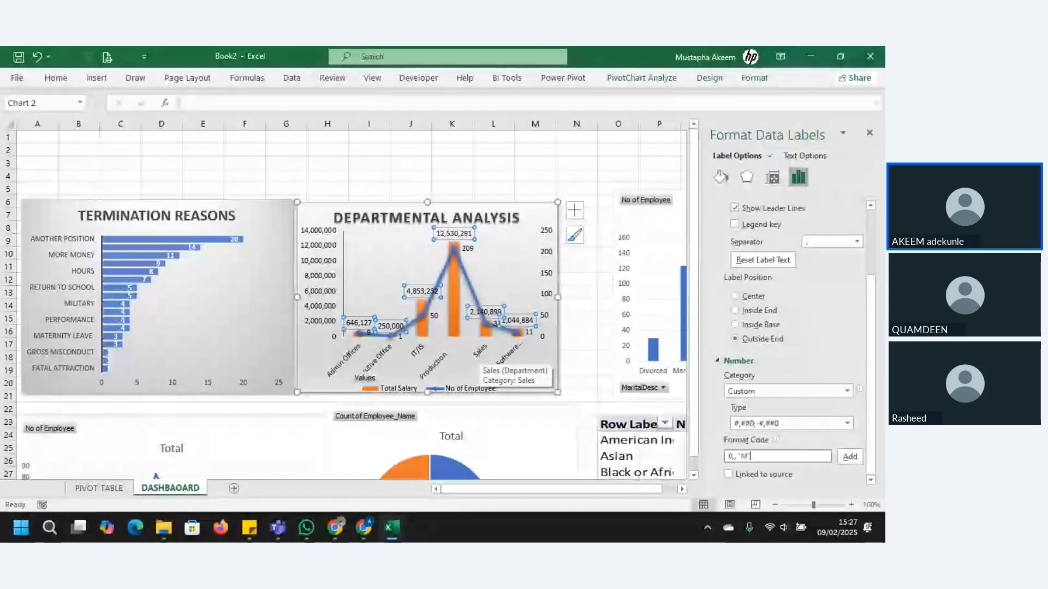
left_click(849, 456)
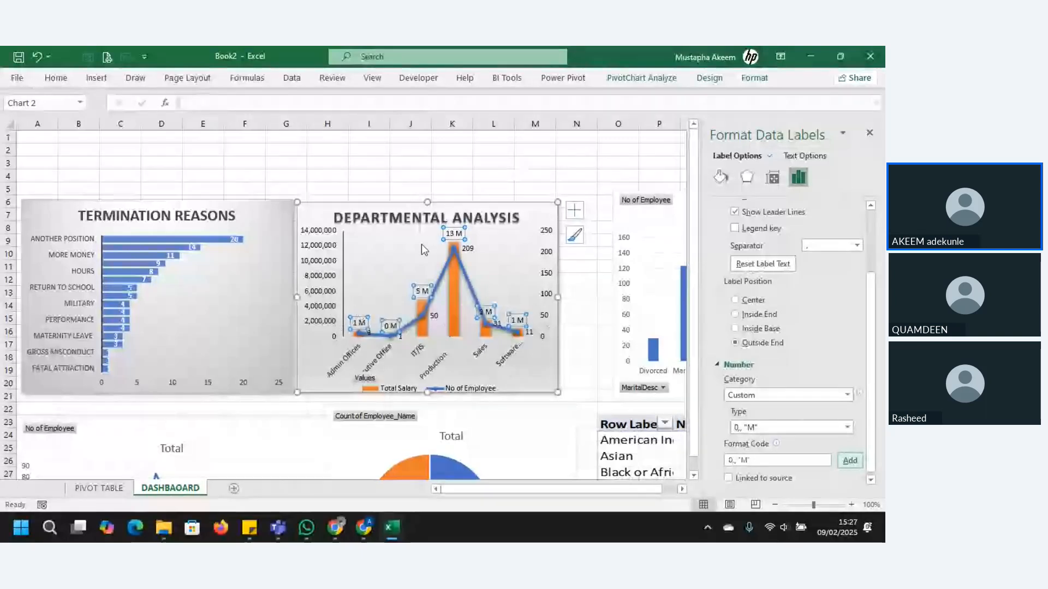
Step: Delete the Total Salary data labels from the Departmental Analysis chart
left_click(462, 233)
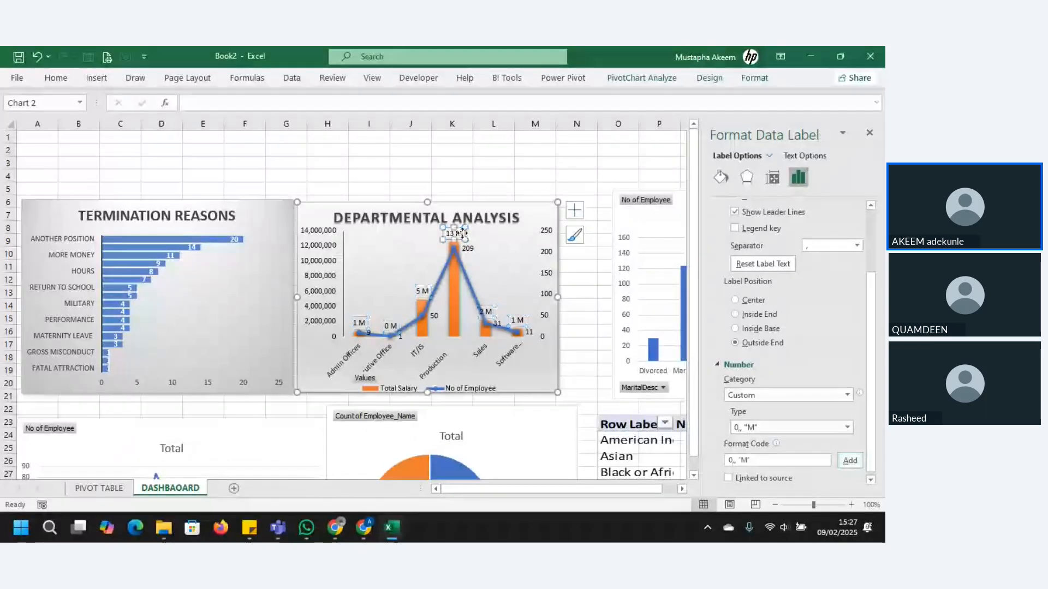
left_click(435, 258)
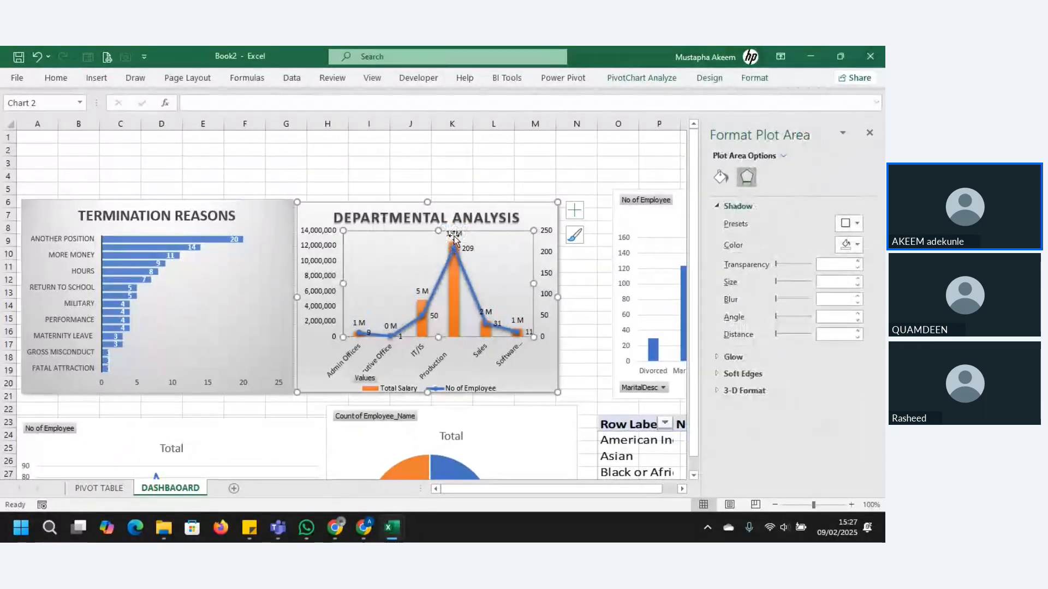
left_click(454, 235)
key("Delete")
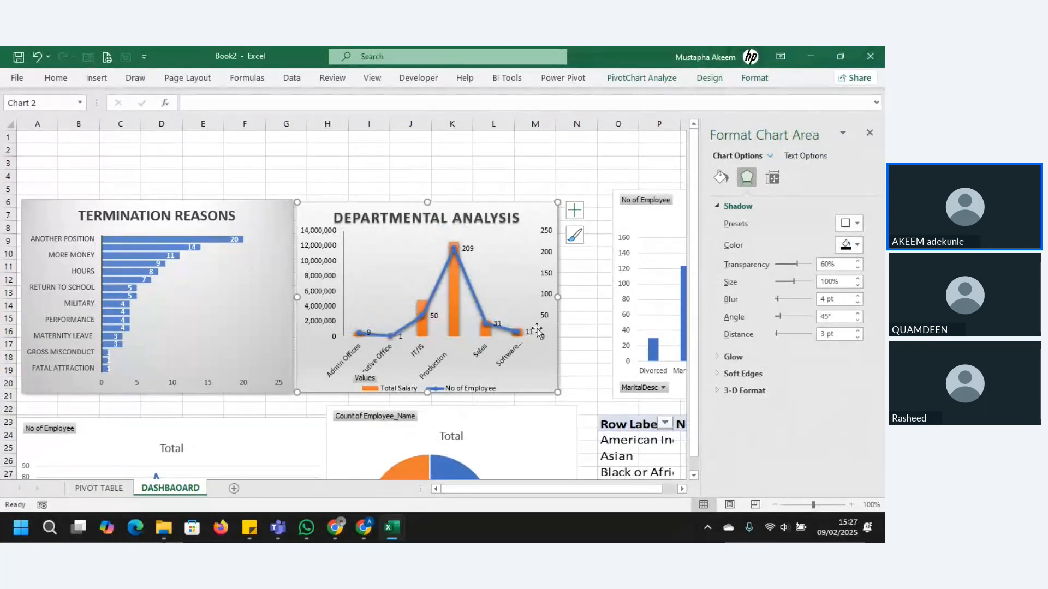
Step: Set the number format of the Departmental Analysis chart's salary axis to the Custom type 0,, "M"
left_click(322, 252)
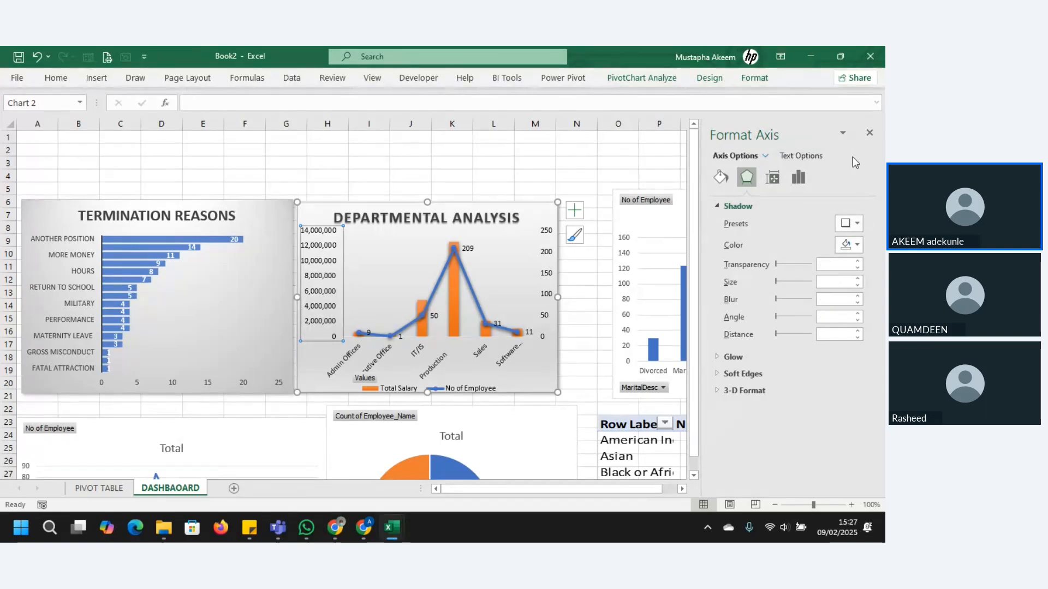
left_click(798, 179)
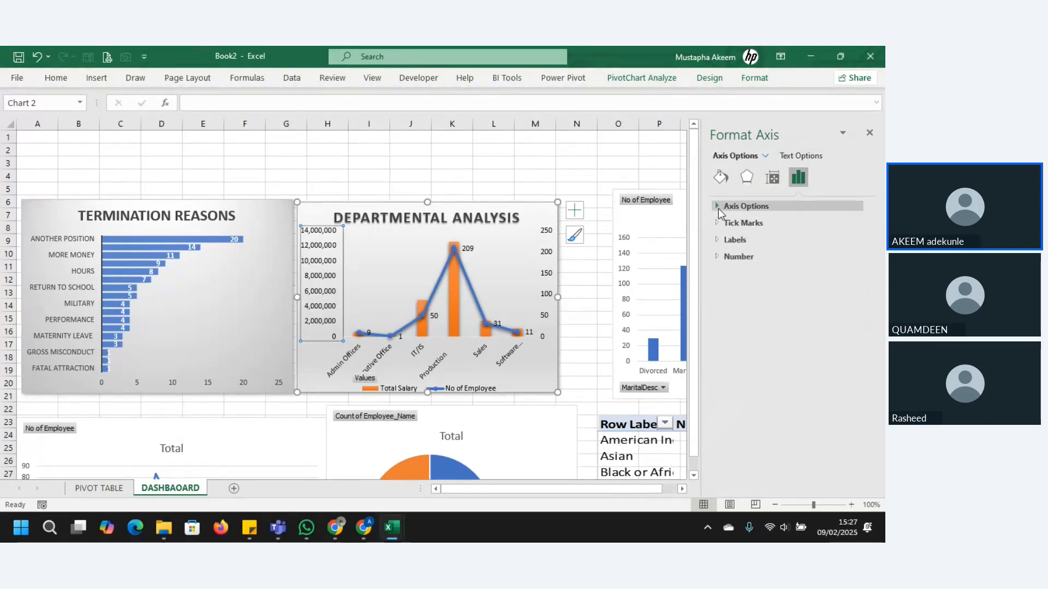
left_click(718, 256)
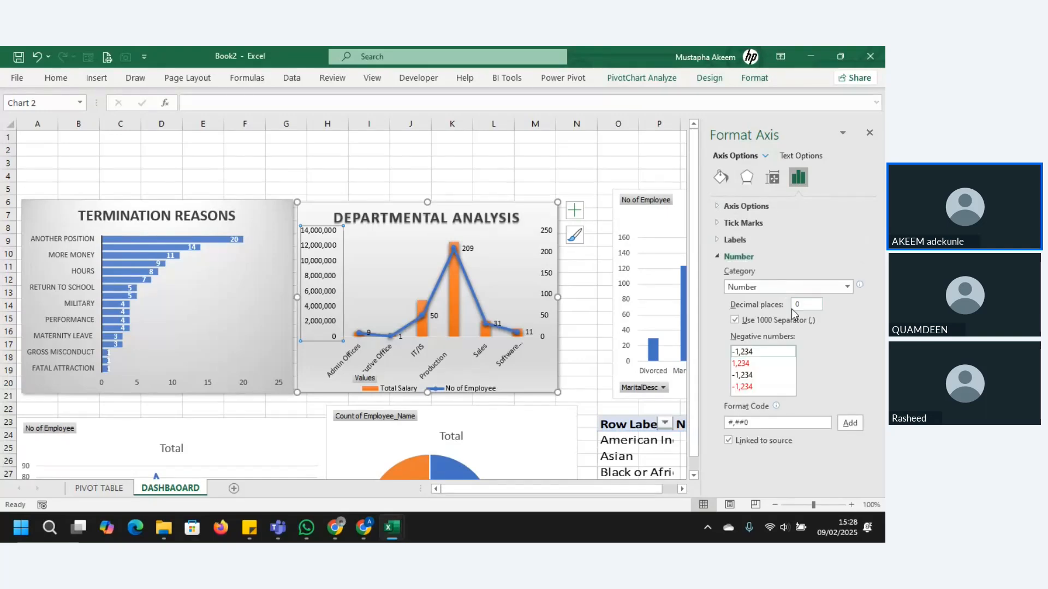
left_click(847, 287)
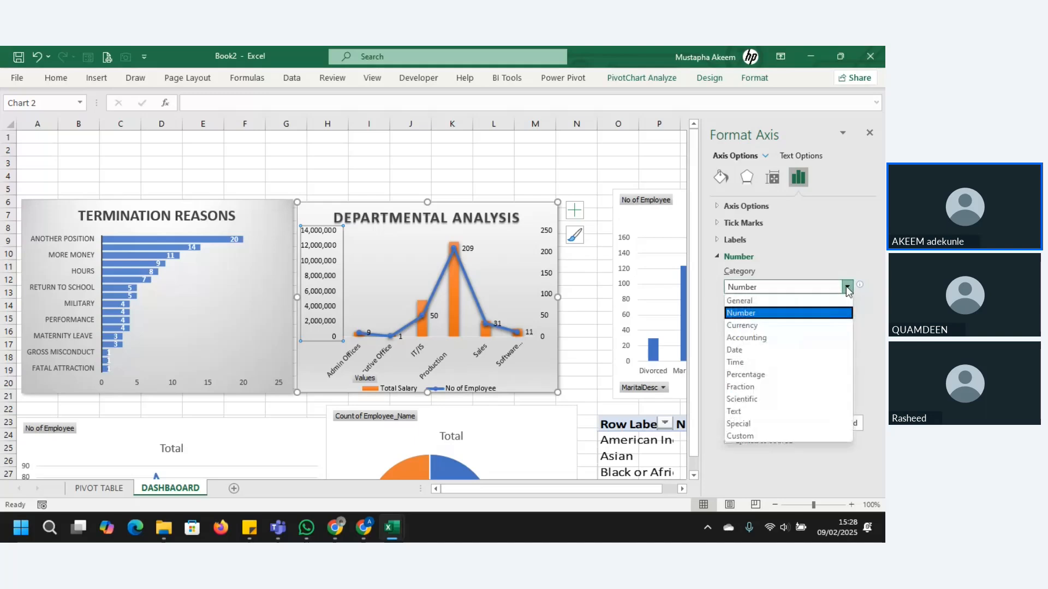
left_click(761, 436)
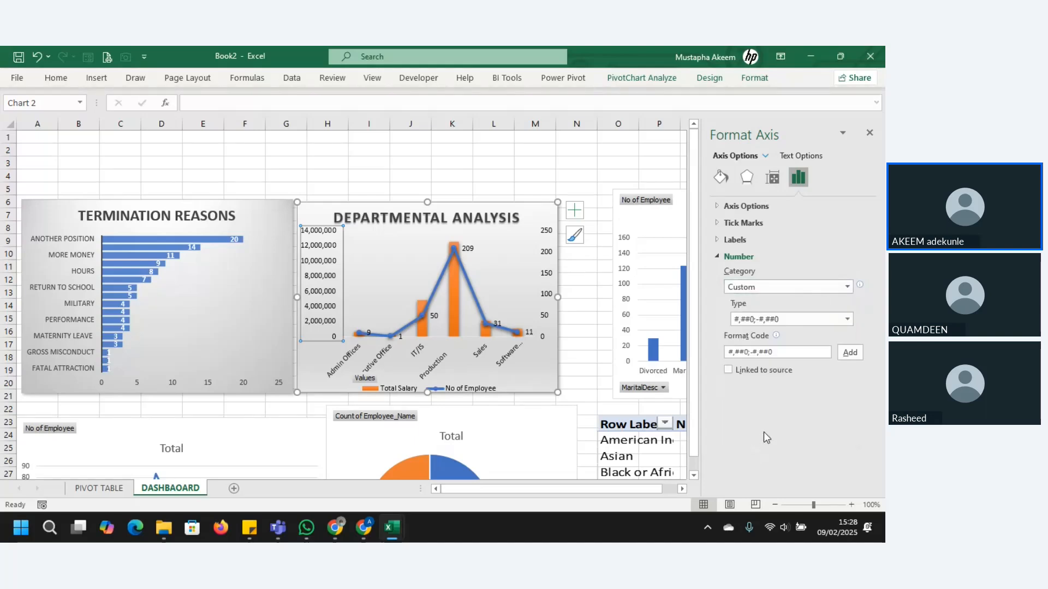
left_click(718, 240)
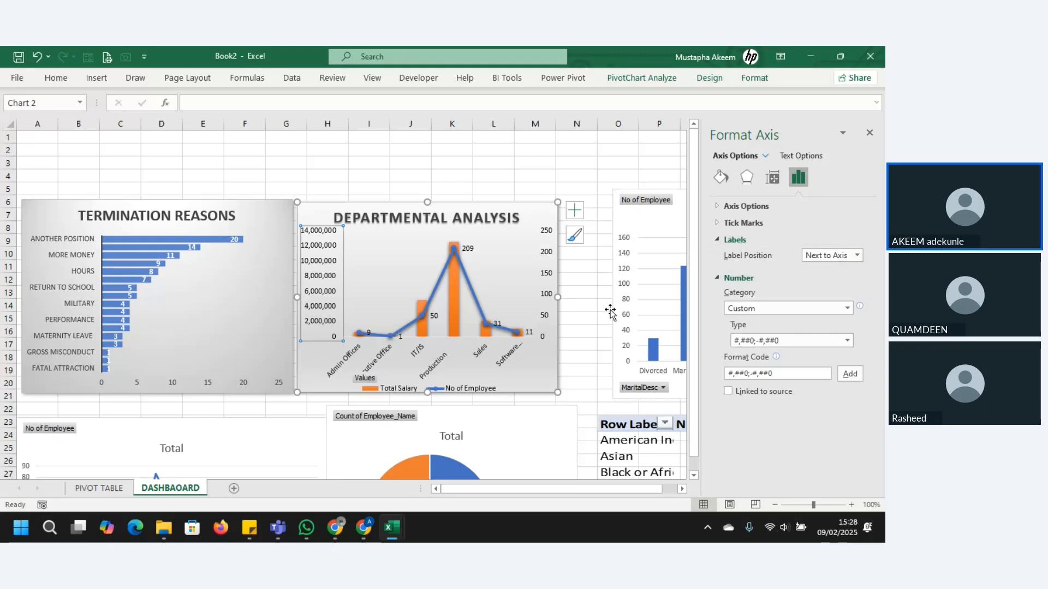
left_click(849, 342)
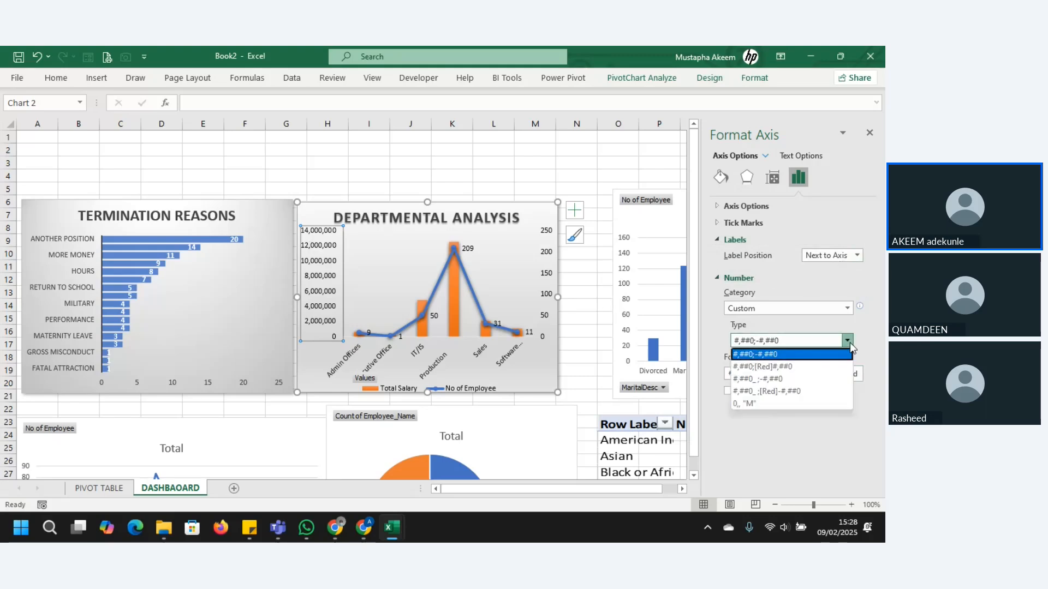
left_click(771, 404)
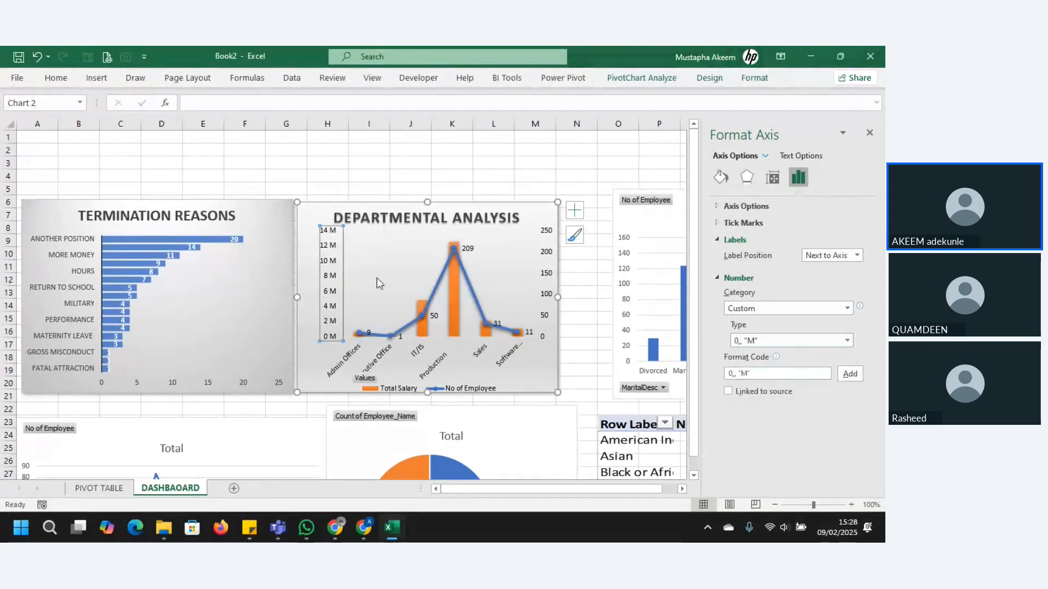
Step: Widen the plot area of the Departmental Analysis chart toward the salary axis side
left_click(377, 261)
left_click(329, 268)
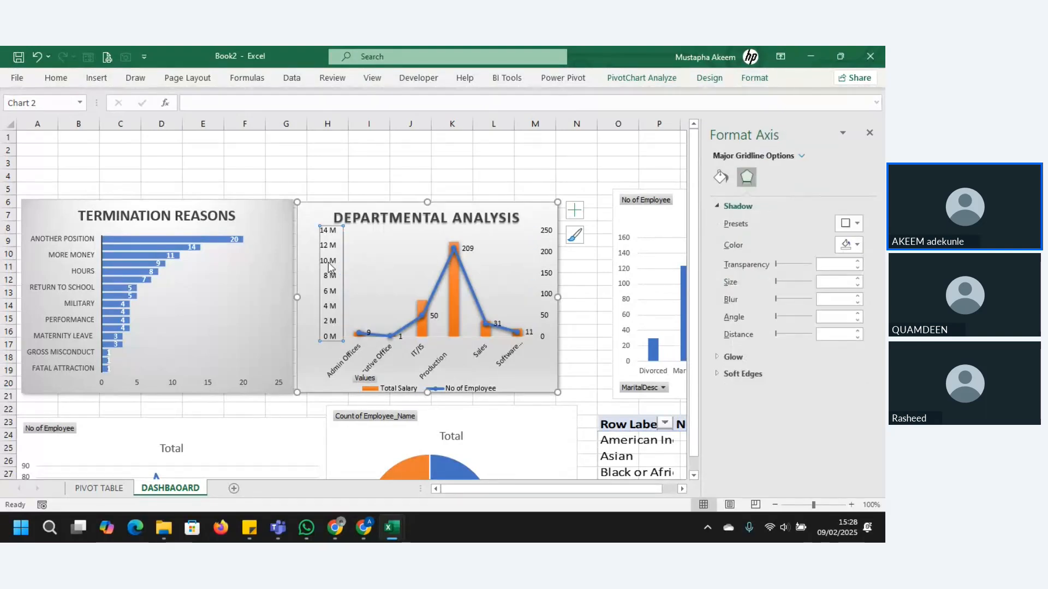
left_click(355, 274)
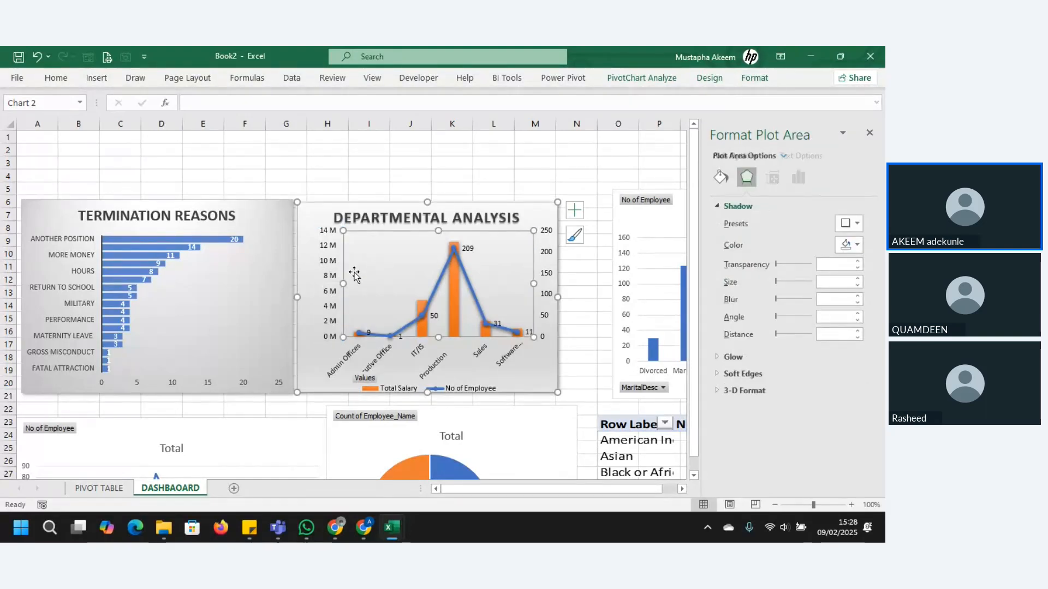
left_click_drag(341, 283, 325, 284)
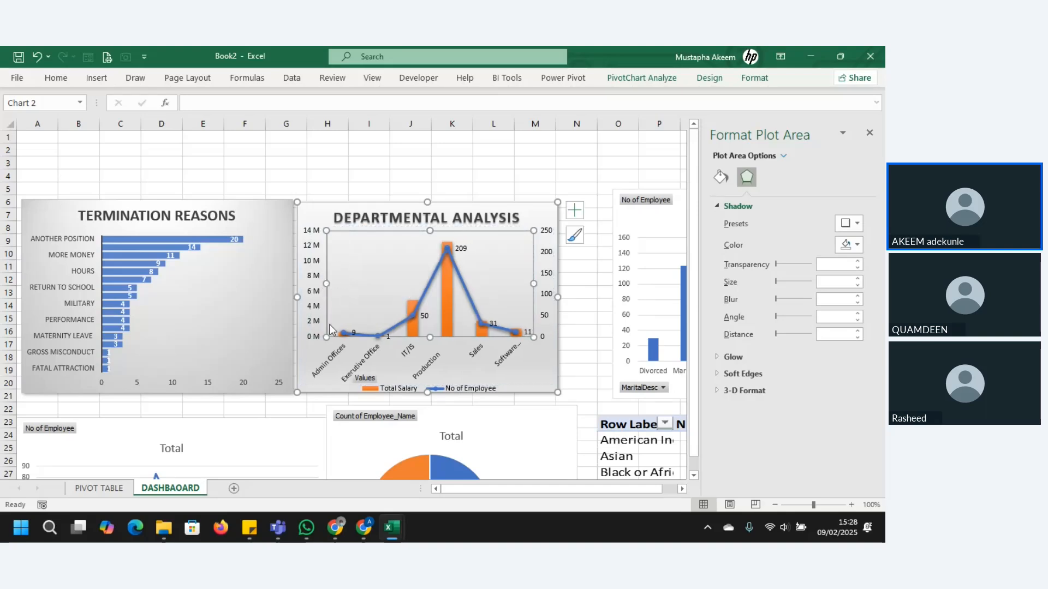
left_click(550, 250)
right_click(550, 250)
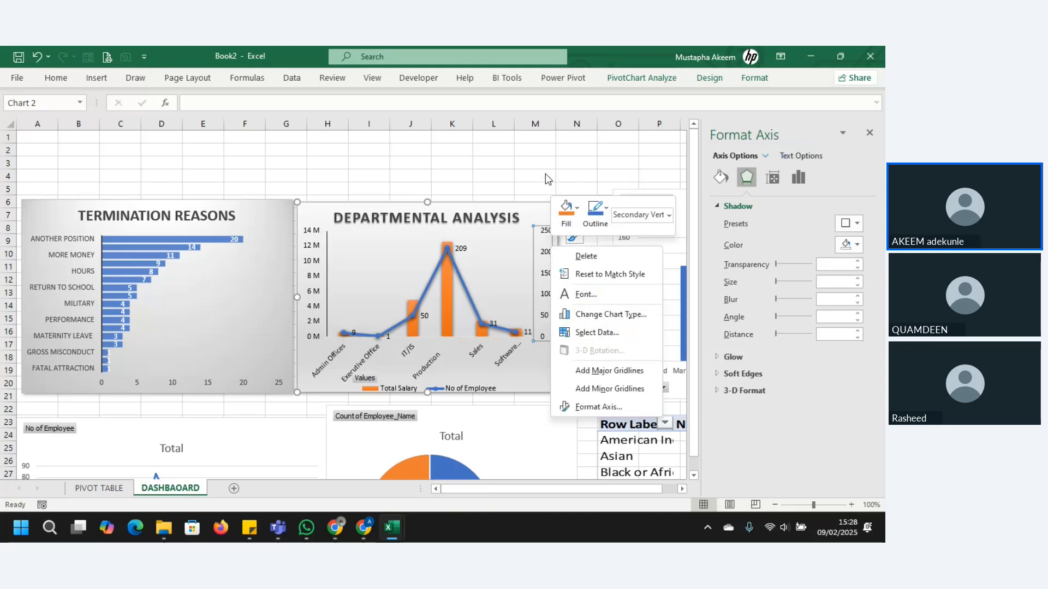
key("Escape")
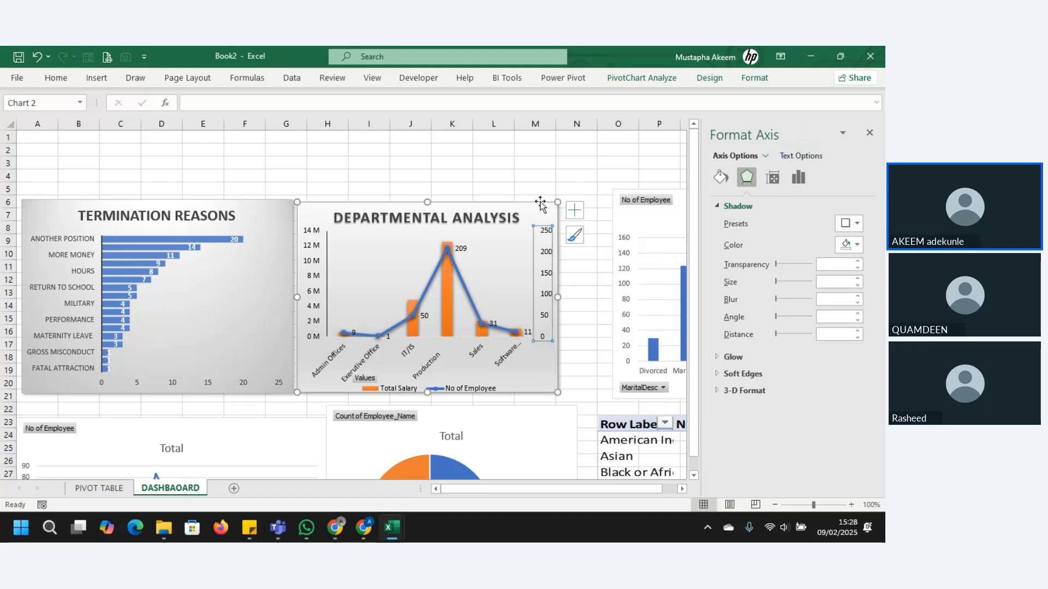
left_click(574, 213)
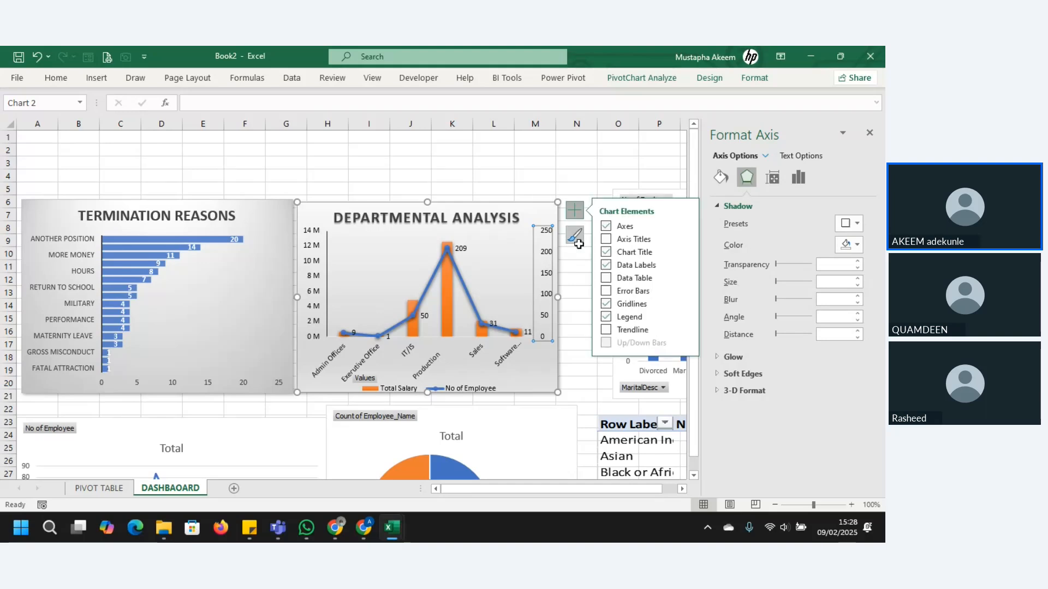
left_click(606, 317)
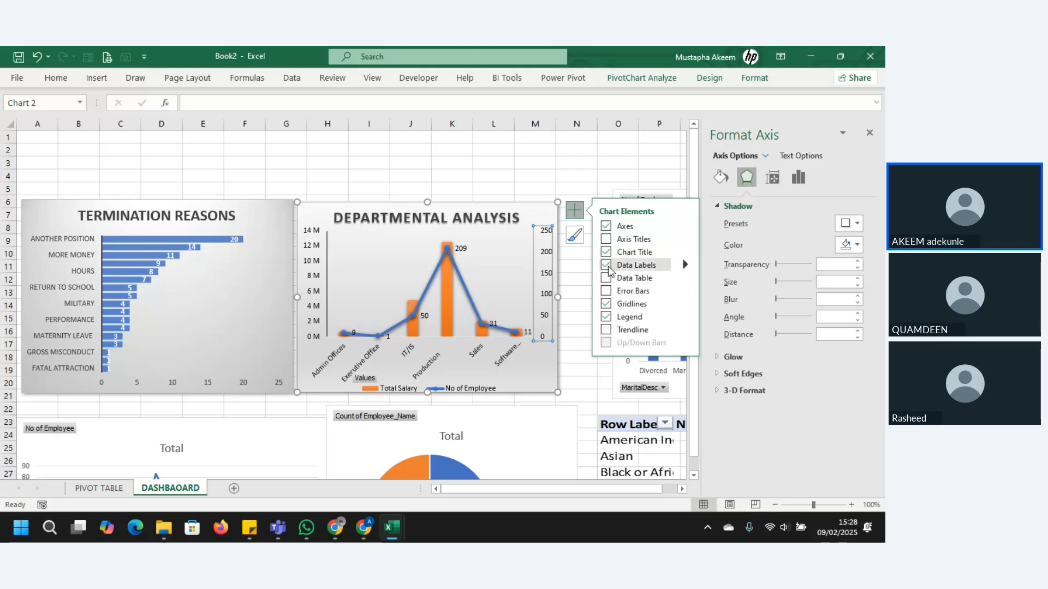
left_click(606, 266)
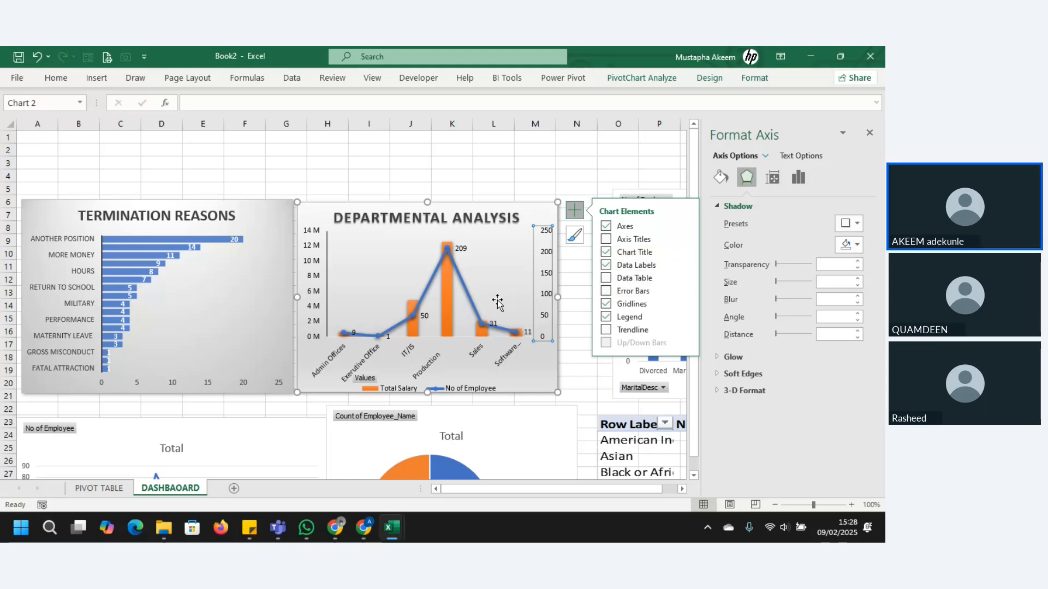
left_click(521, 375)
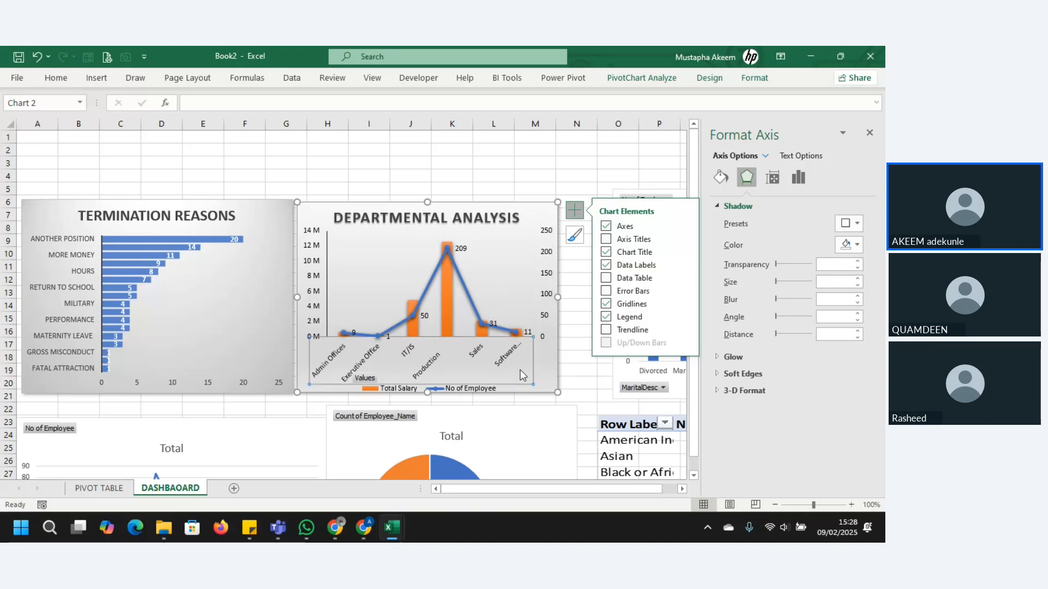
Step: Close the chart formatting options and move the marital status column chart beside the Departmental Analysis chart
left_click(622, 370)
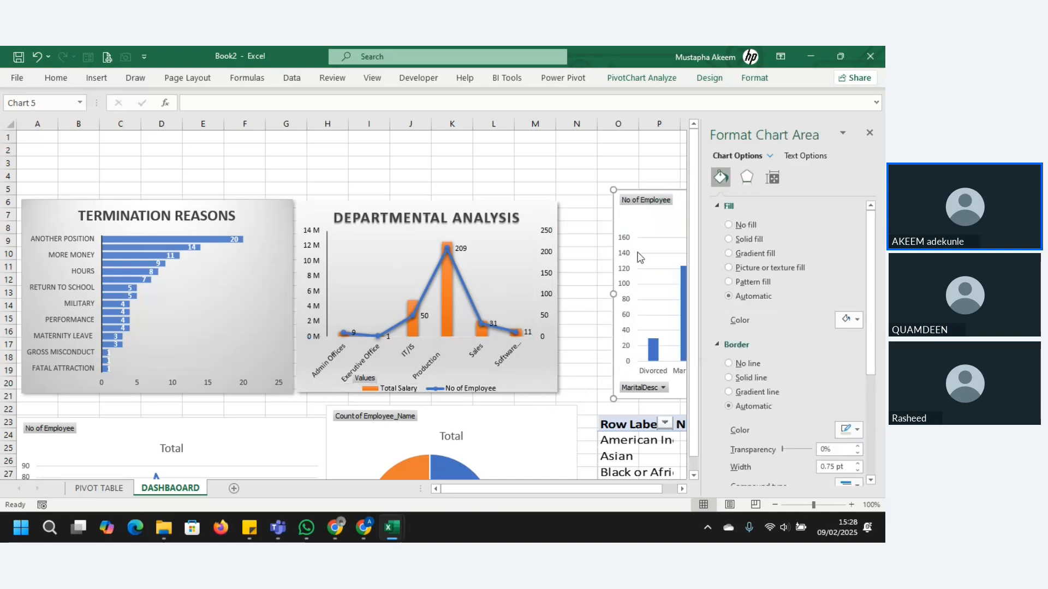
left_click(870, 134)
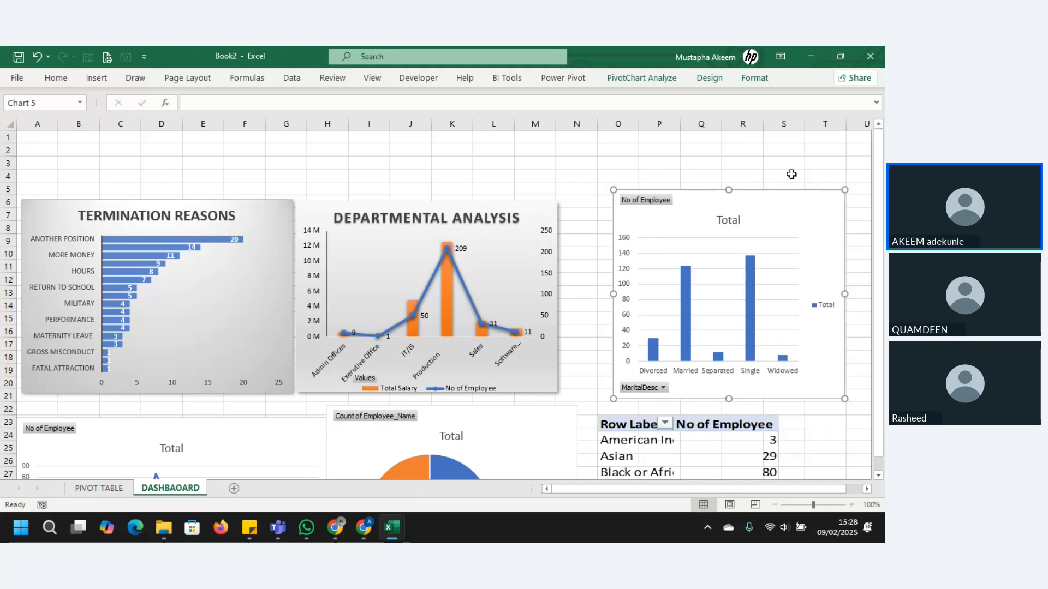
left_click_drag(751, 207, 704, 209)
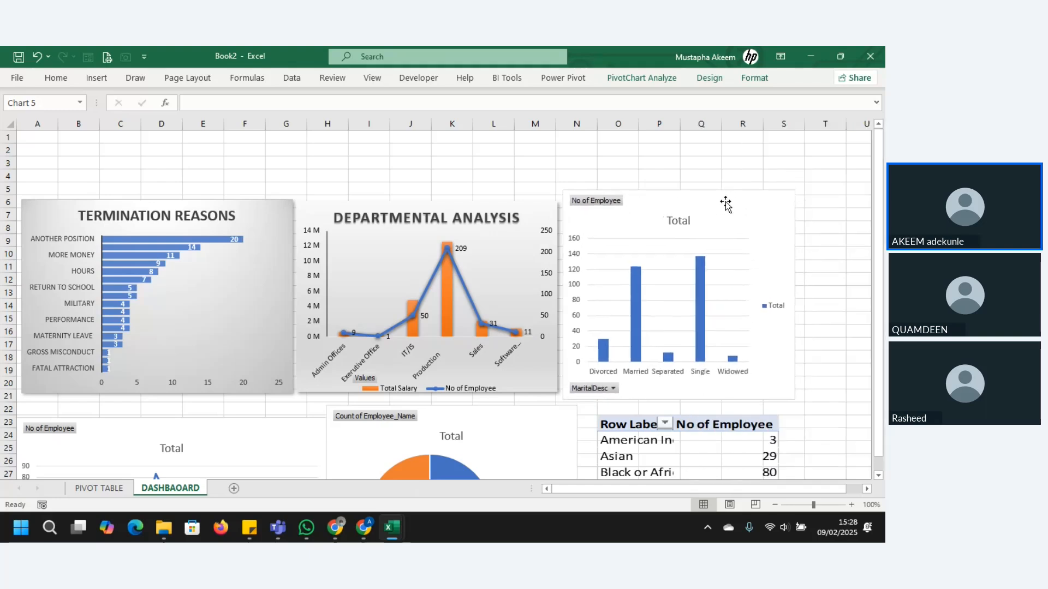
Step: Extend the upper edge of the Departmental Analysis chart slightly and select the marital status column chart
left_click(525, 224)
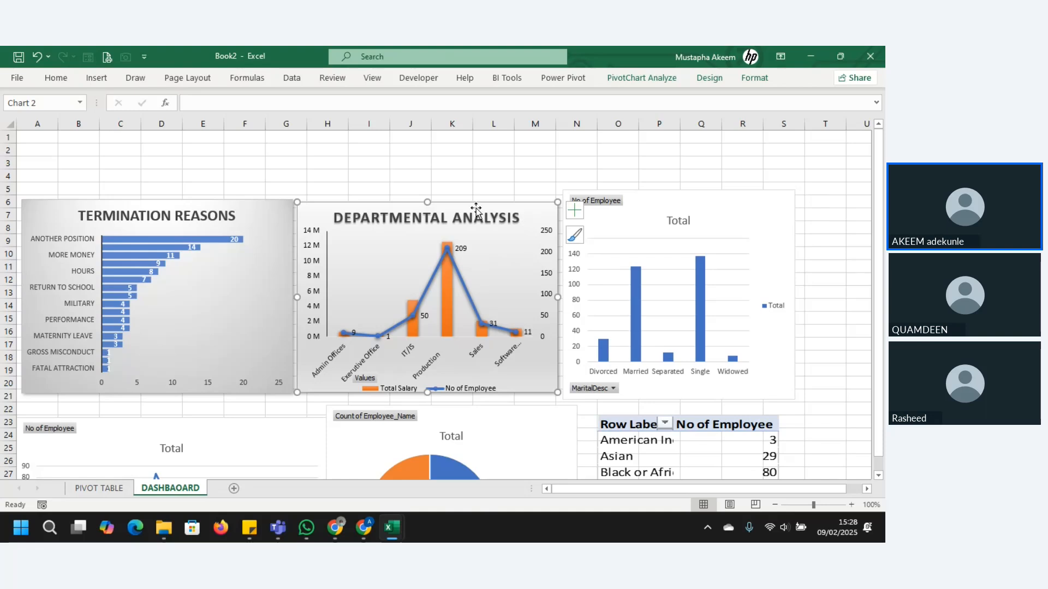
left_click_drag(428, 202, 428, 201)
left_click(733, 222)
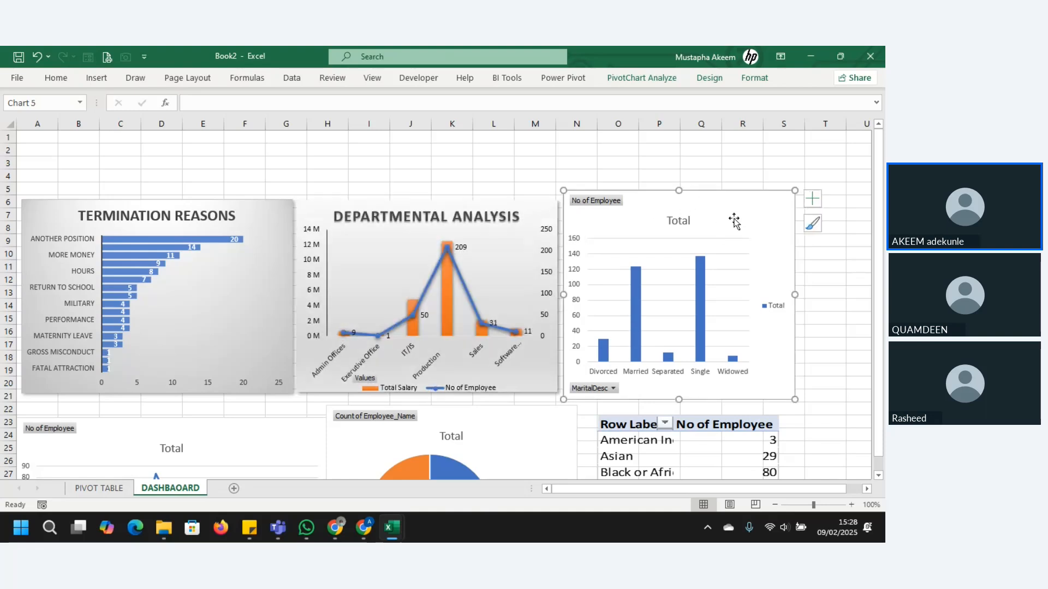
Step: Trim the marital status chart slightly at its upper and lower edges and change its title to MARITAL STATUS
left_click_drag(796, 191, 796, 197)
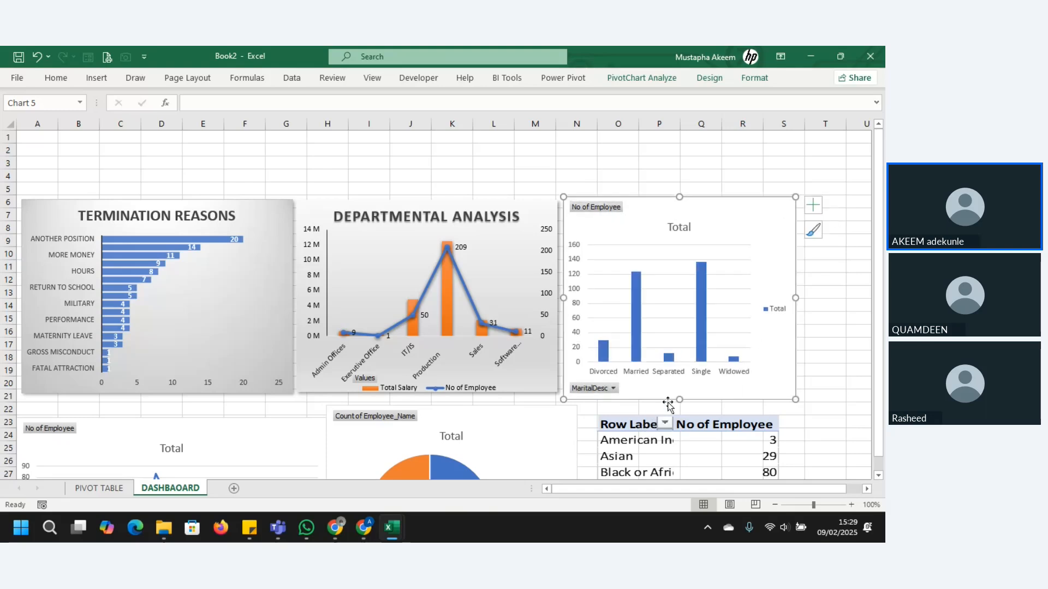
left_click_drag(677, 398, 679, 390)
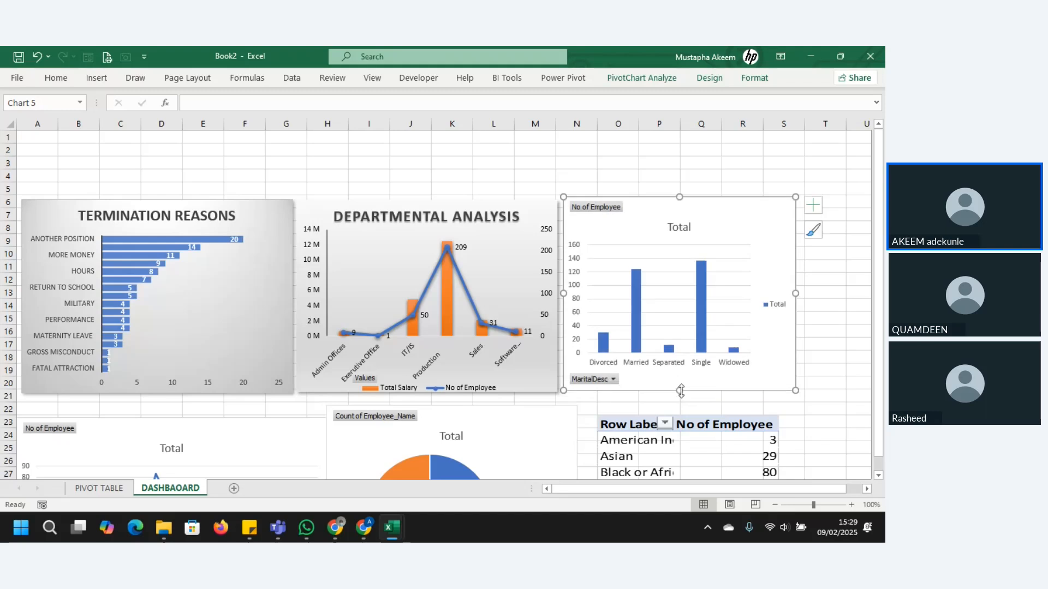
double_click(679, 227)
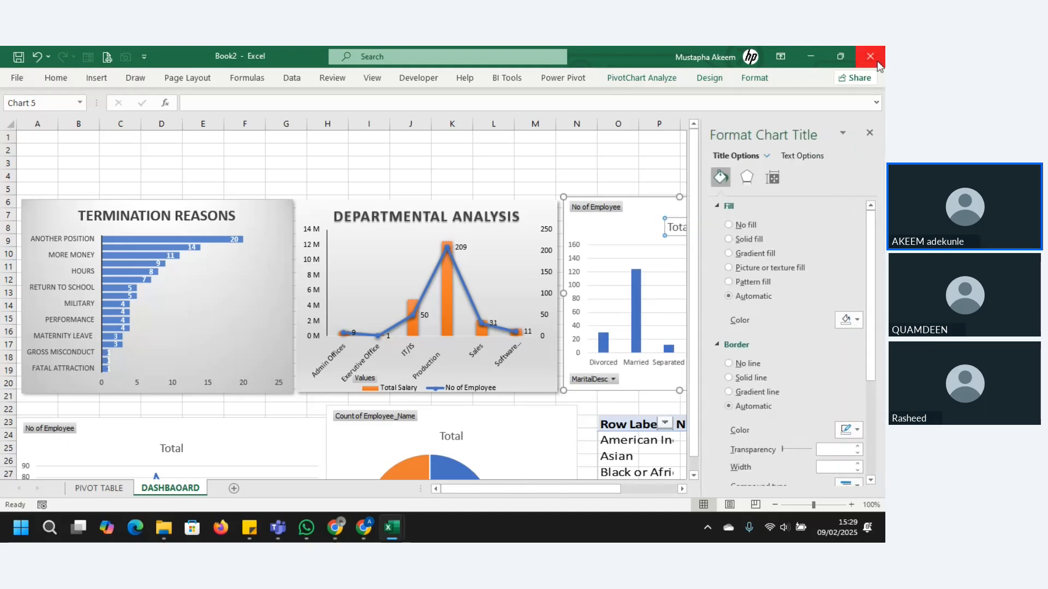
left_click(870, 134)
left_click(682, 229)
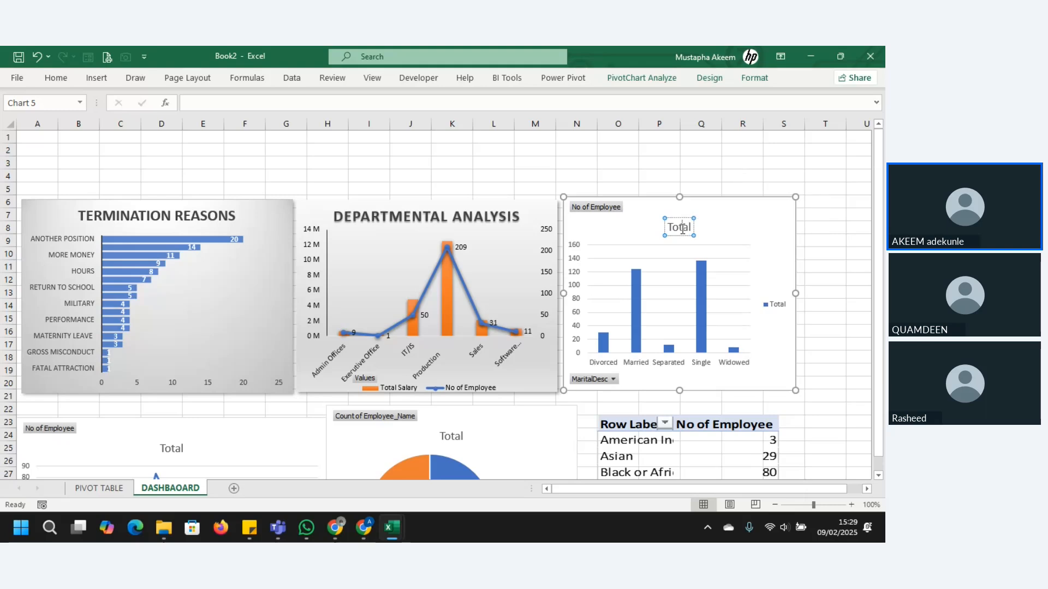
double_click(683, 229)
type("MARITAL STATUS")
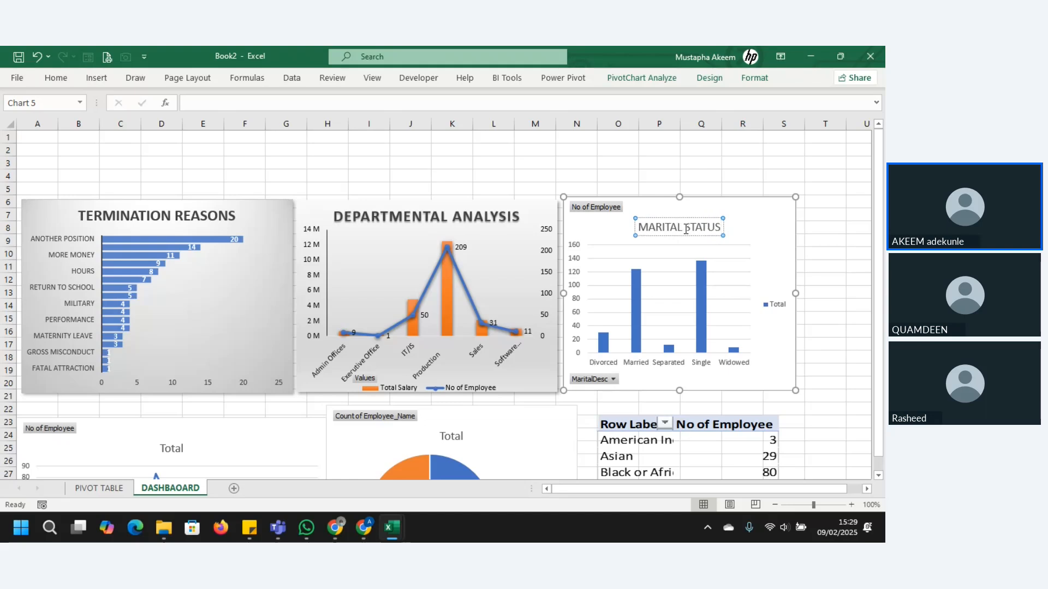
Step: Apply chart Style 4 to the marital status chart and make its title bold
triple_click(686, 228)
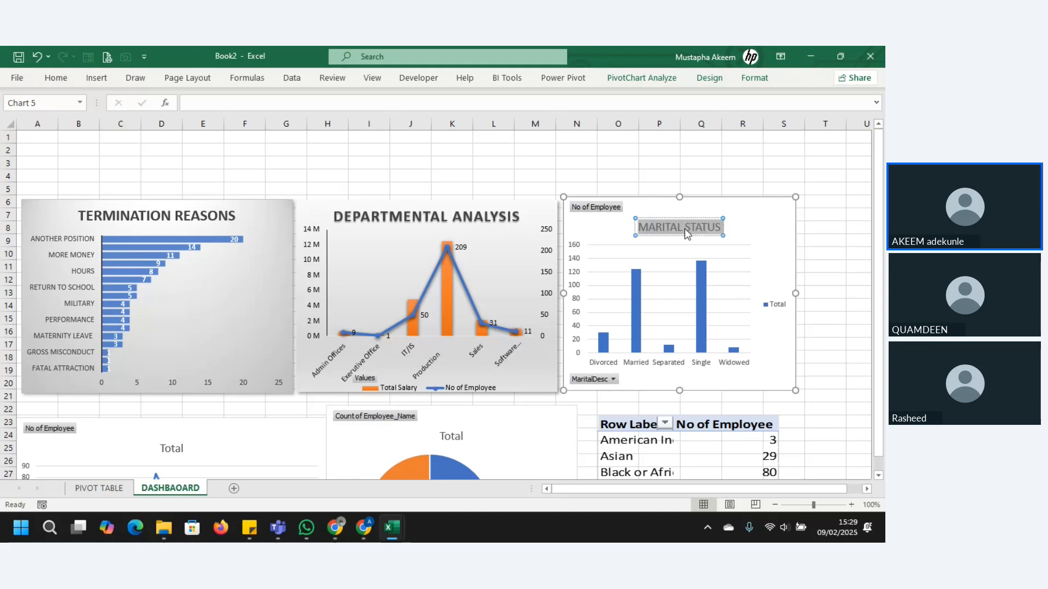
key("ctrl+b")
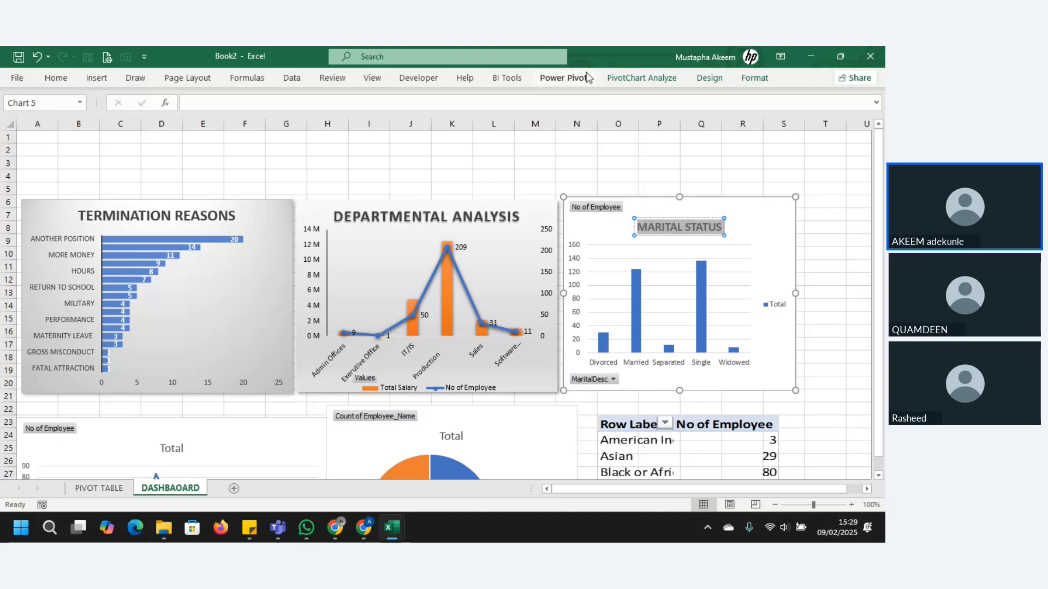
left_click(713, 82)
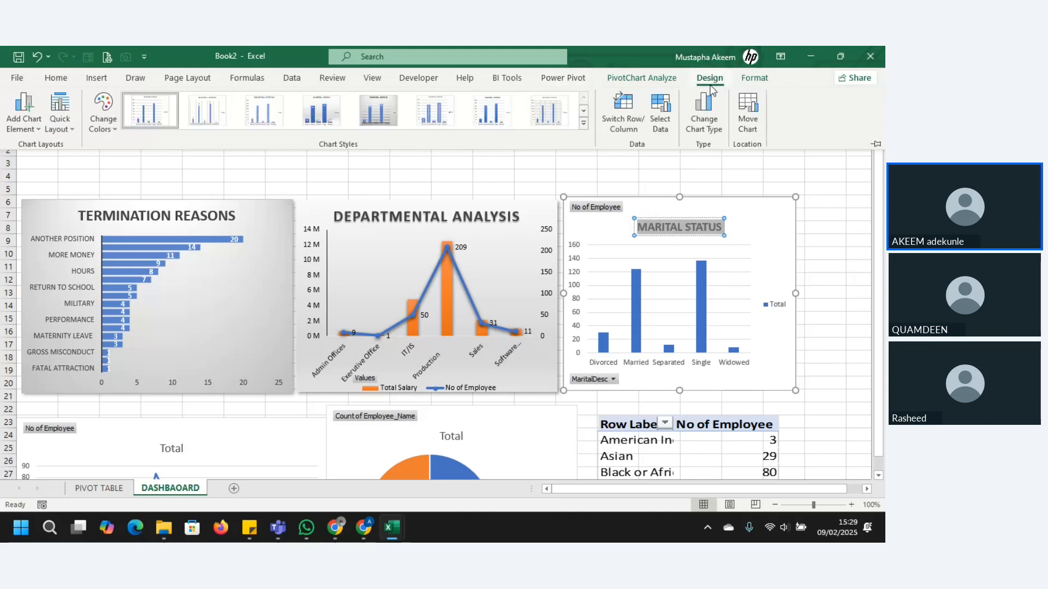
left_click(335, 114)
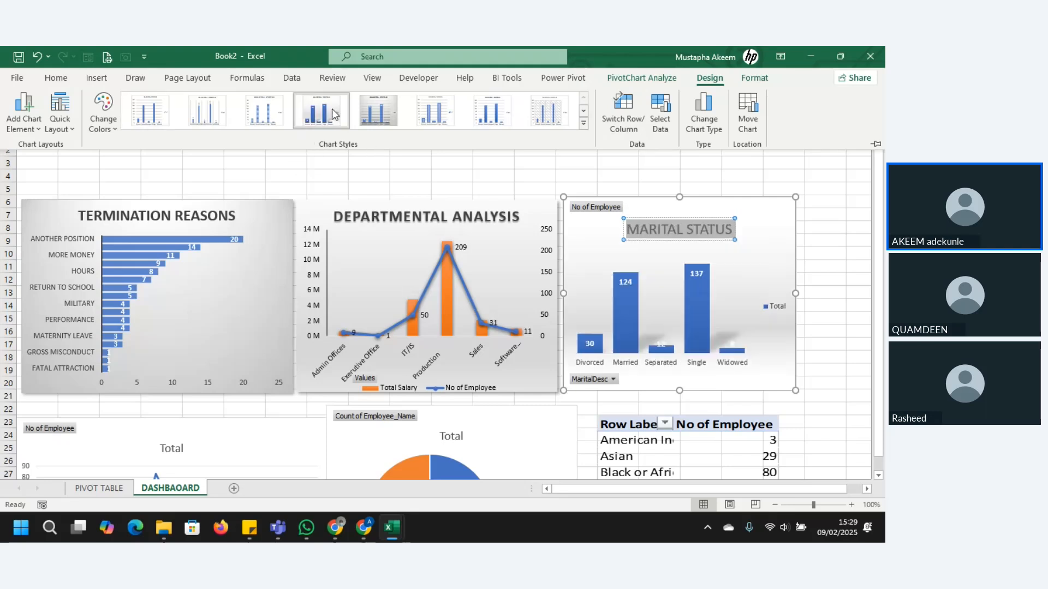
left_click(764, 248)
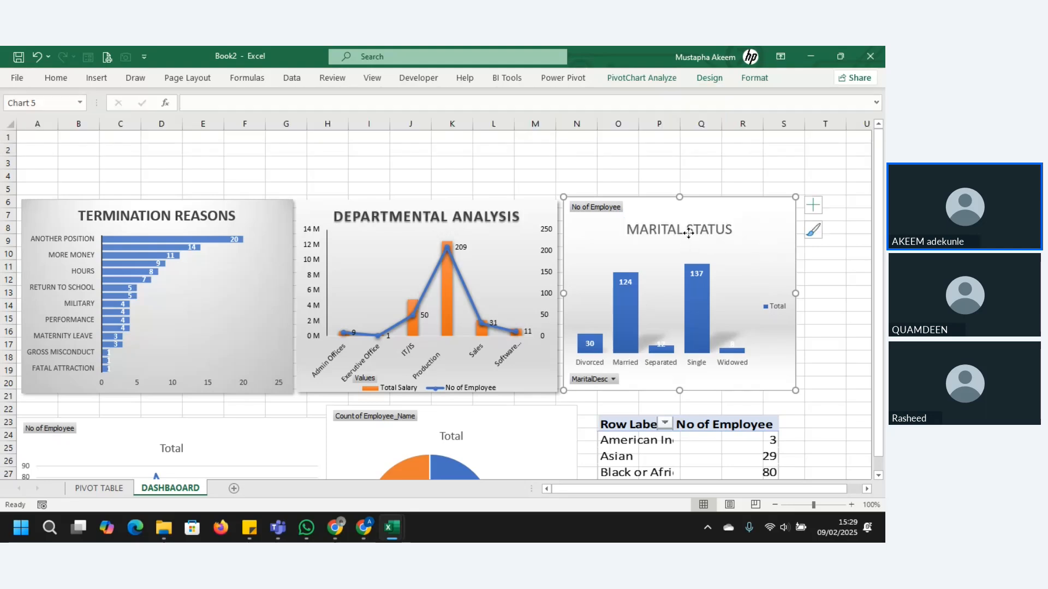
double_click(690, 234)
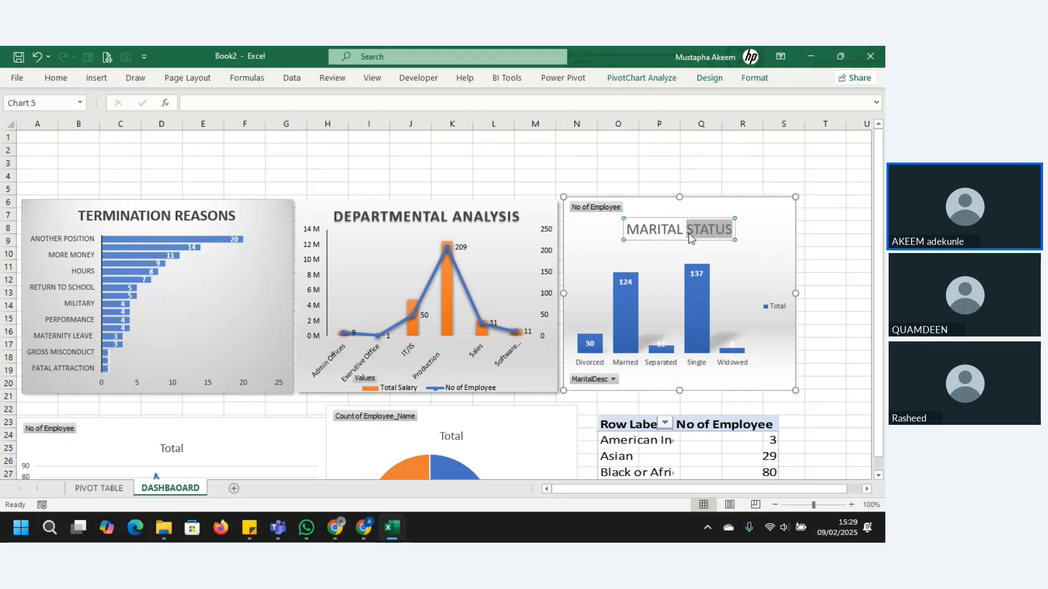
triple_click(690, 233)
key("ctrl+b")
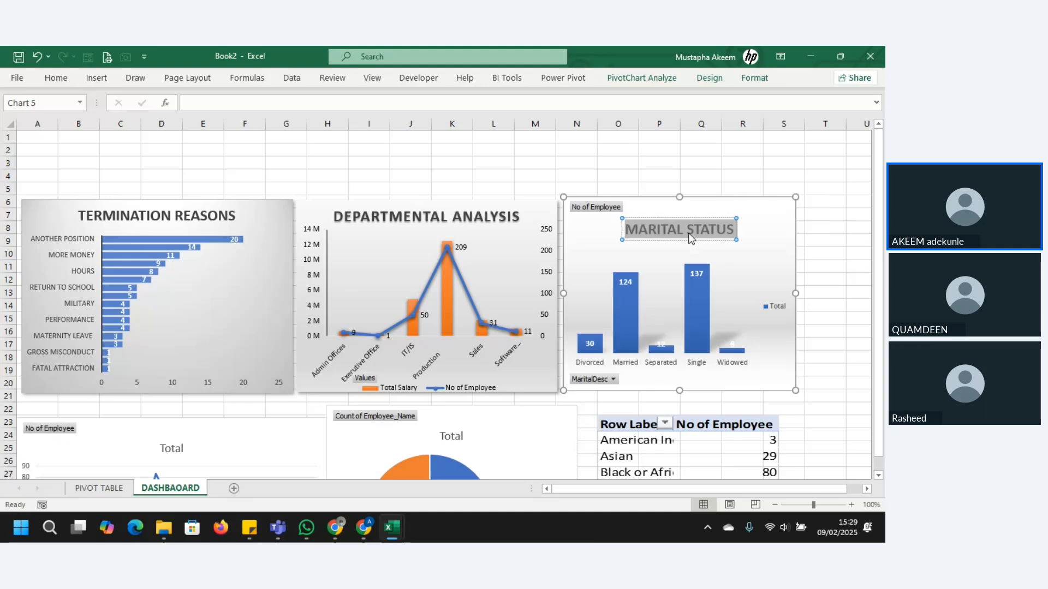
Step: Hide all field buttons on the marital status chart and delete its Total legend
right_click(605, 214)
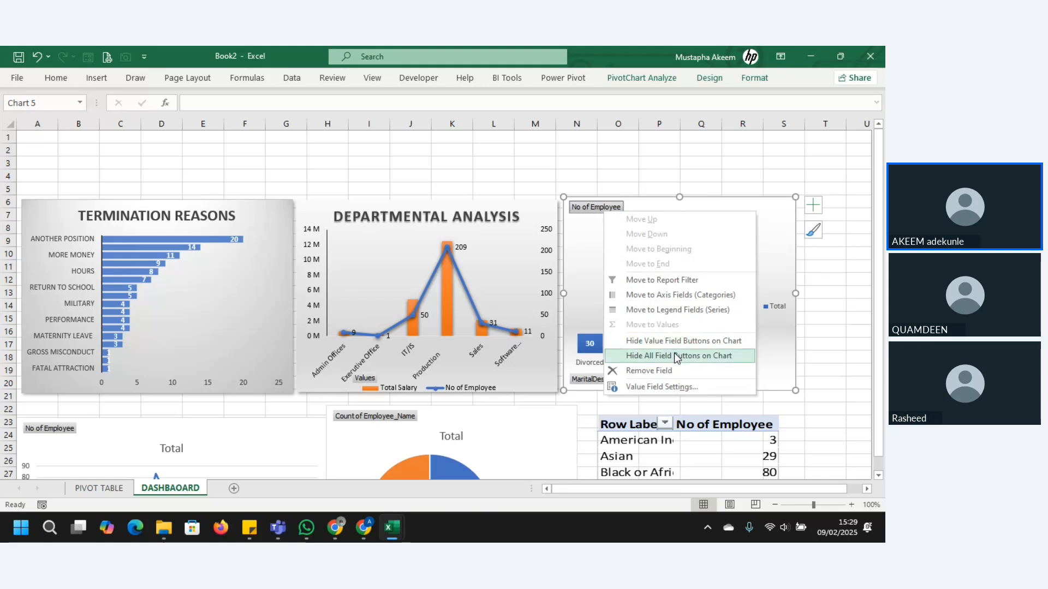
left_click(677, 357)
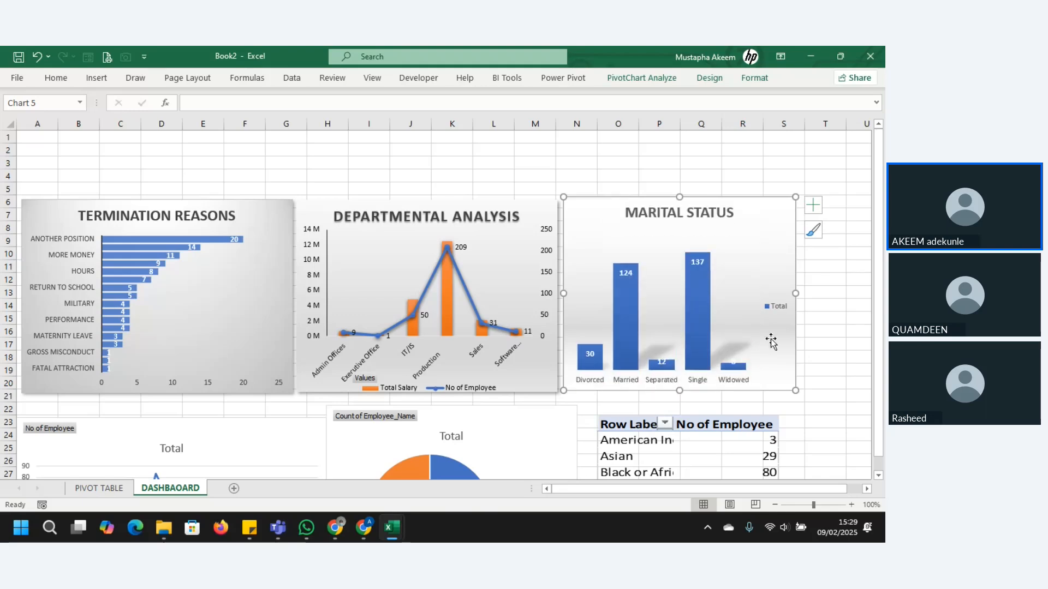
left_click_drag(772, 327, 778, 305)
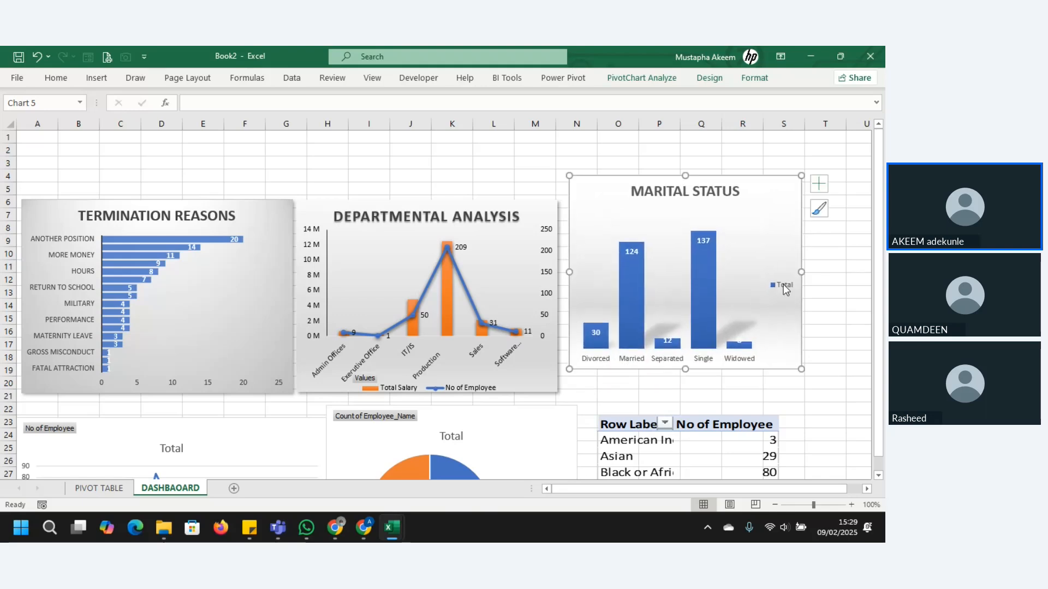
left_click(784, 289)
key("Delete")
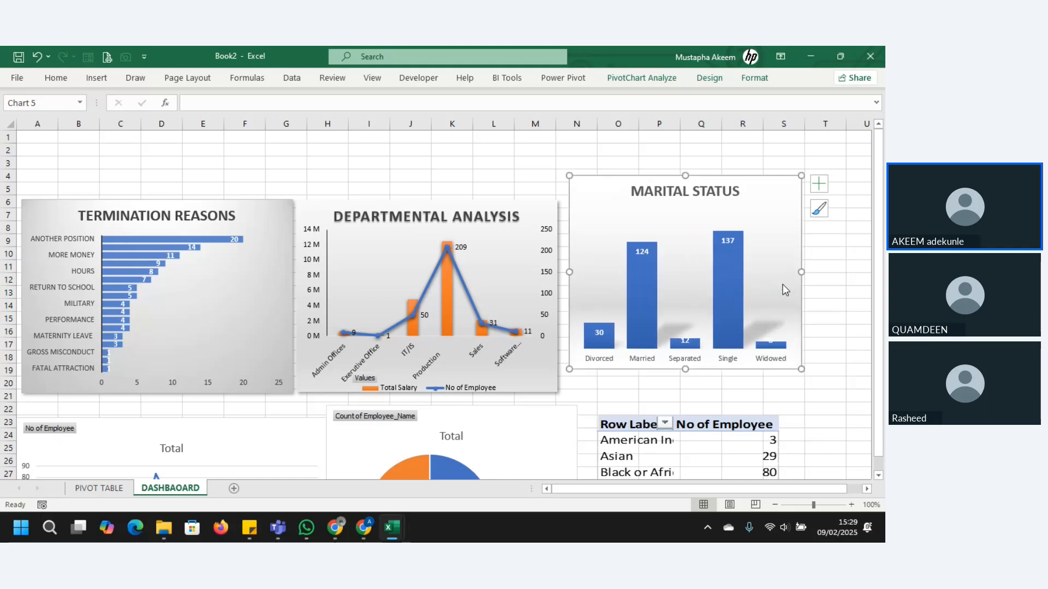
Step: Undo the stray plot area move and align the marital status chart with the Departmental Analysis chart beside it
left_click(751, 233)
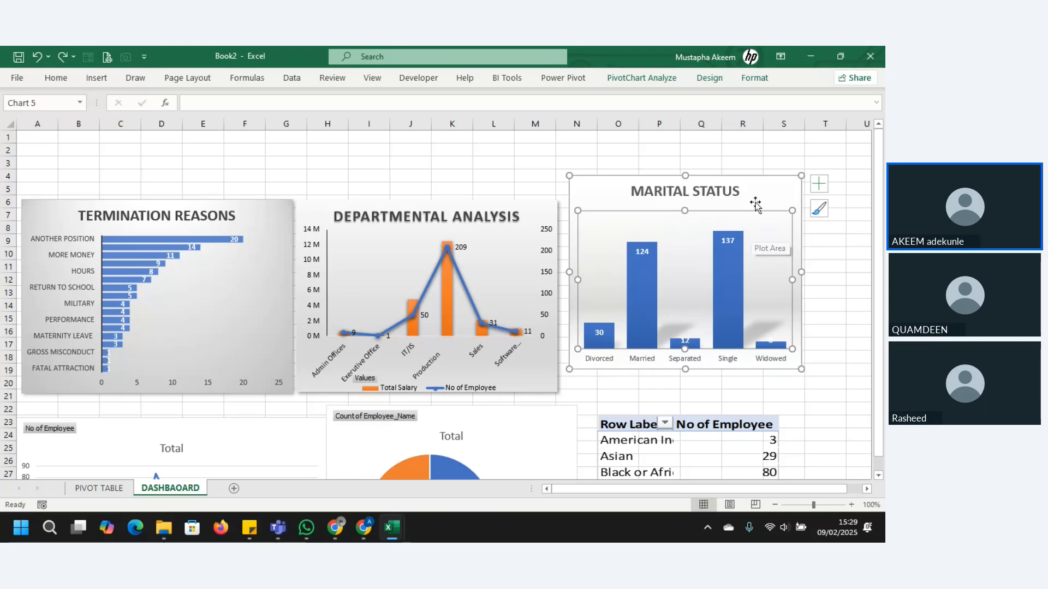
key("ctrl+z")
key("ctrl+y")
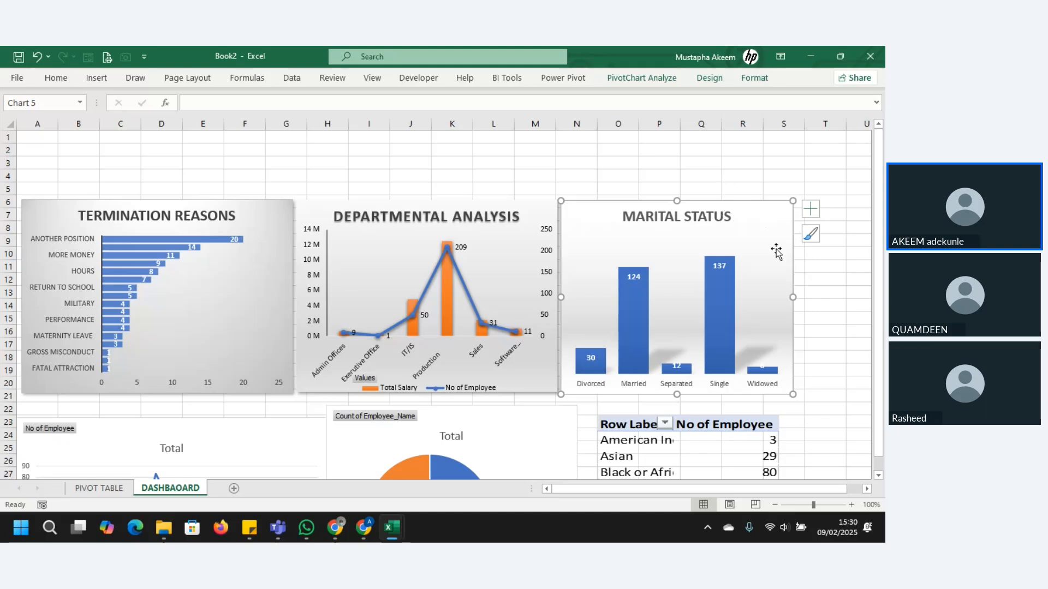
Step: Give the marital status chart area a solid line border with rounded corners
left_click(811, 209)
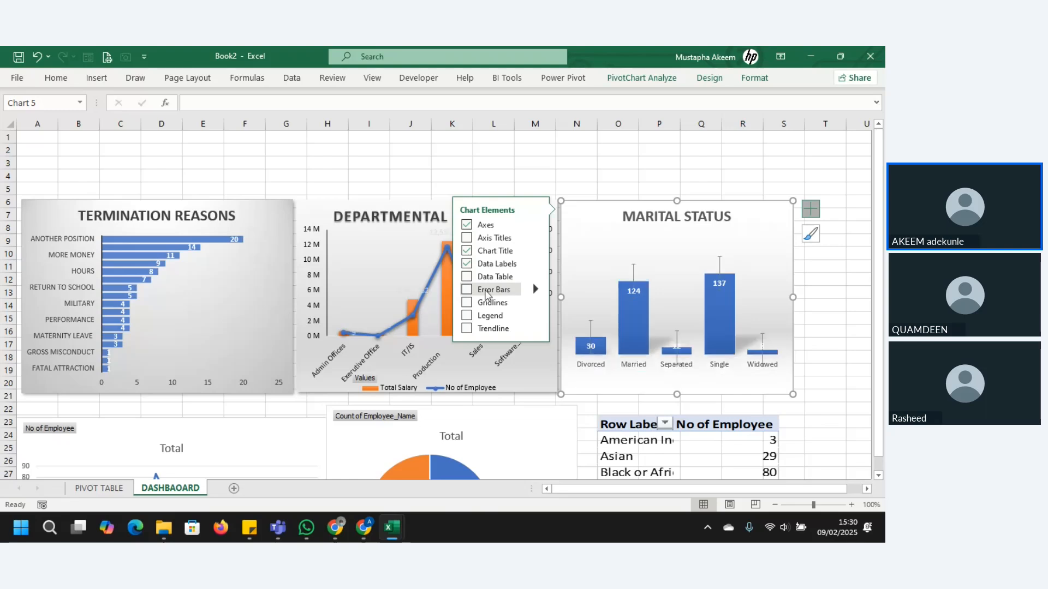
left_click(534, 225)
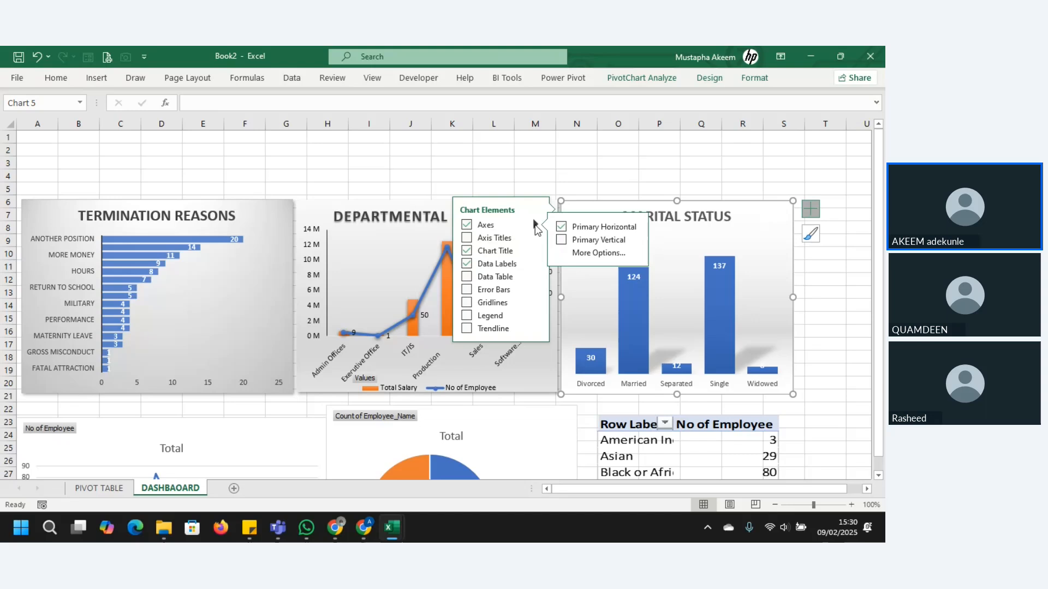
left_click(583, 254)
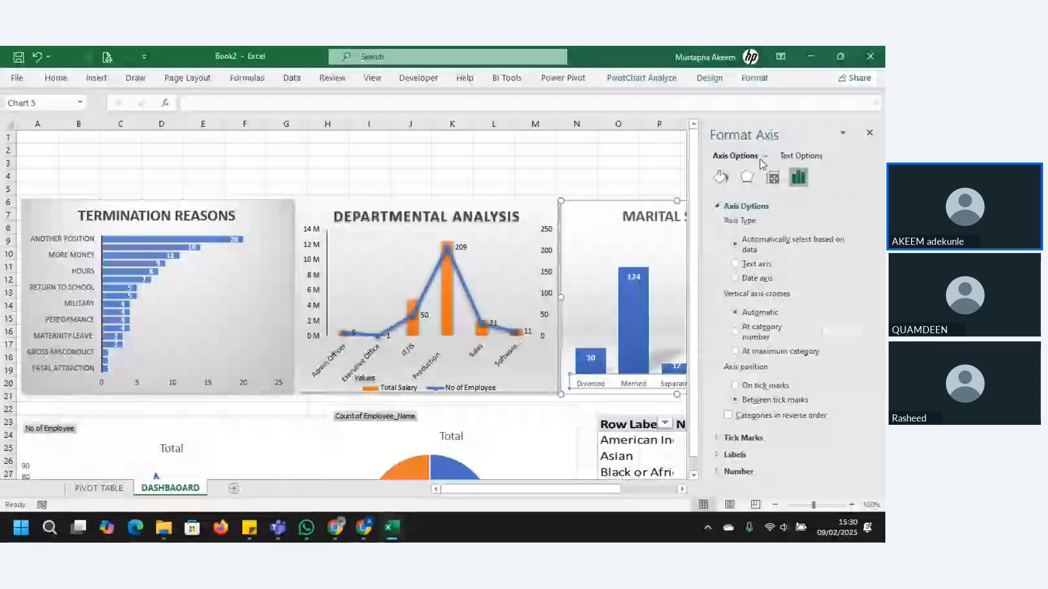
left_click(761, 160)
left_click(782, 169)
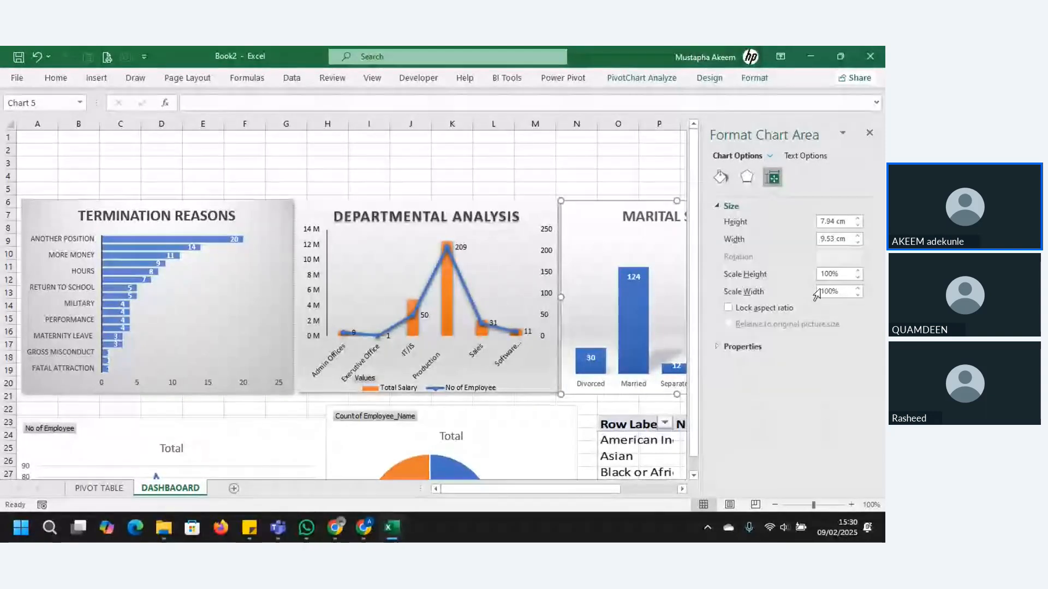
left_click(720, 178)
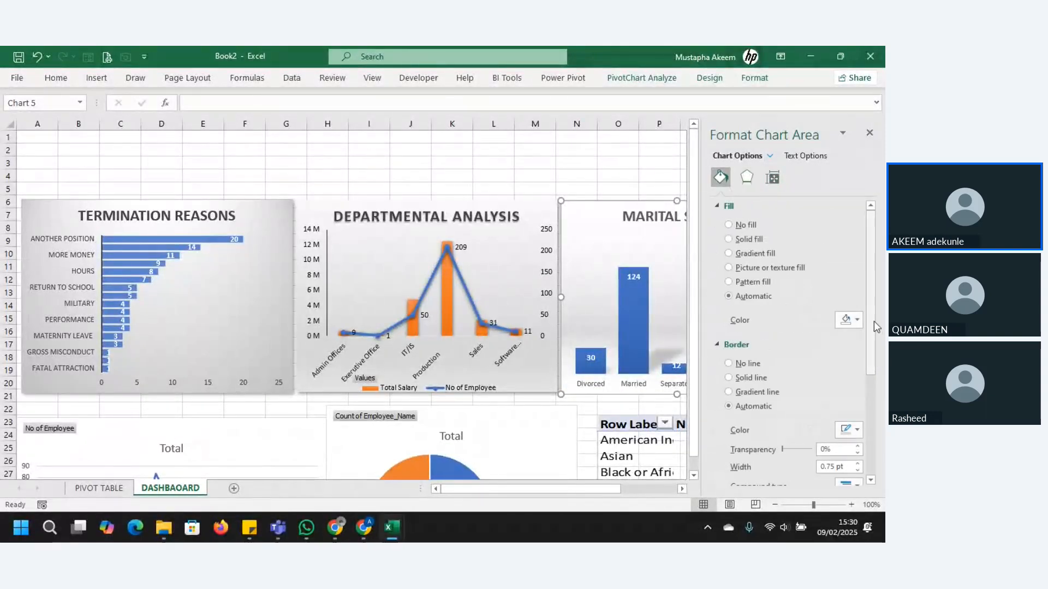
left_click_drag(873, 321, 876, 437)
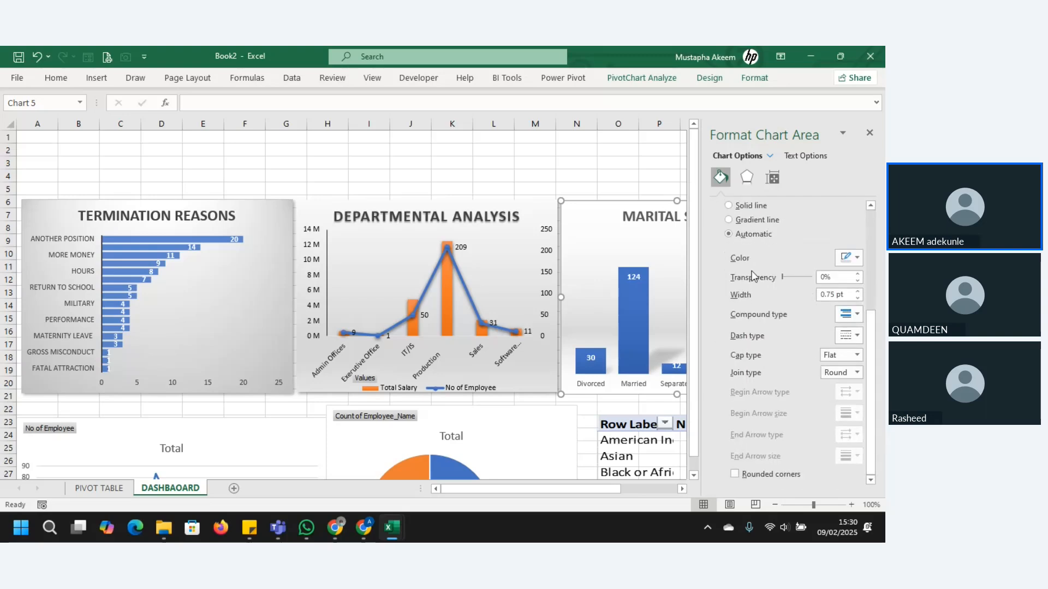
left_click(729, 206)
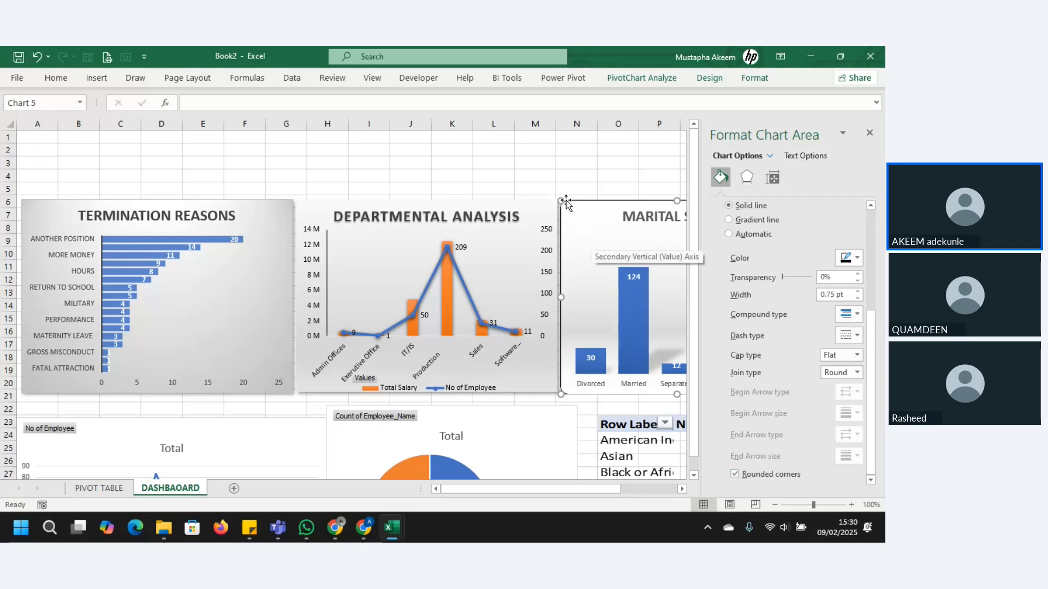
Step: Shrink the marital status chart slightly and move it back against the Departmental Analysis chart, undoing the stray plot area move
left_click_drag(564, 200, 568, 206)
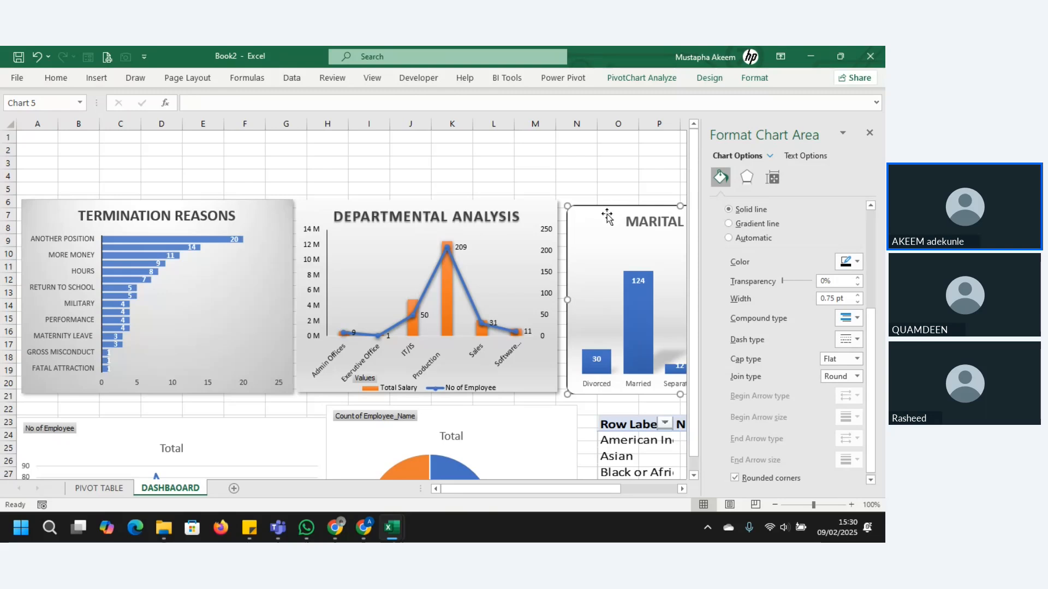
left_click(546, 218)
left_click(616, 240)
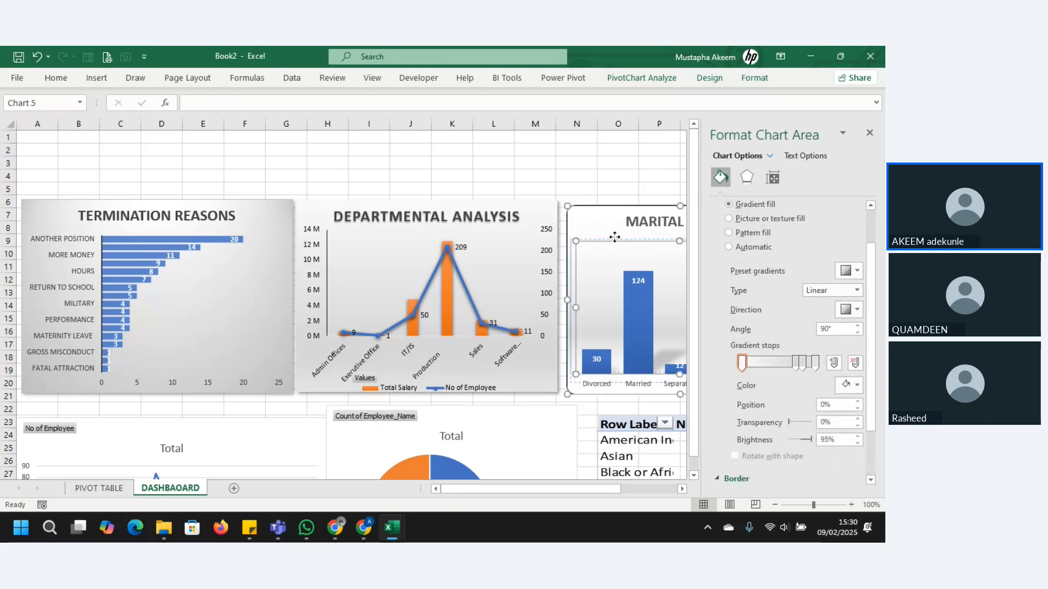
left_click(613, 237)
key("ctrl+z")
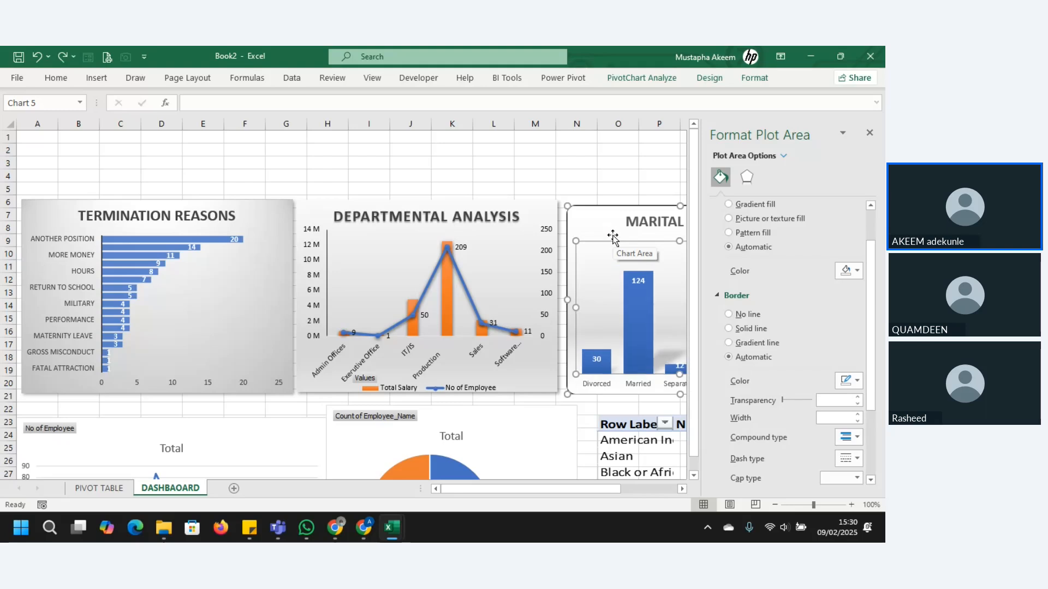
left_click_drag(605, 222, 600, 223)
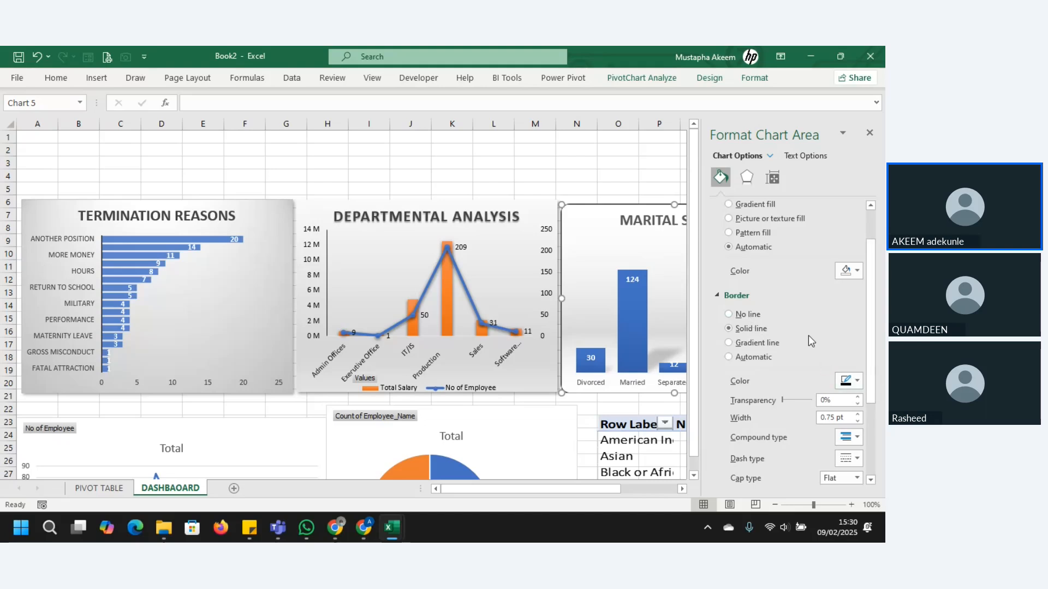
Step: Add a 45° outer shadow preset to the marital status chart area with 6 pt blur and about 99% size, and close the formatting options
left_click(746, 178)
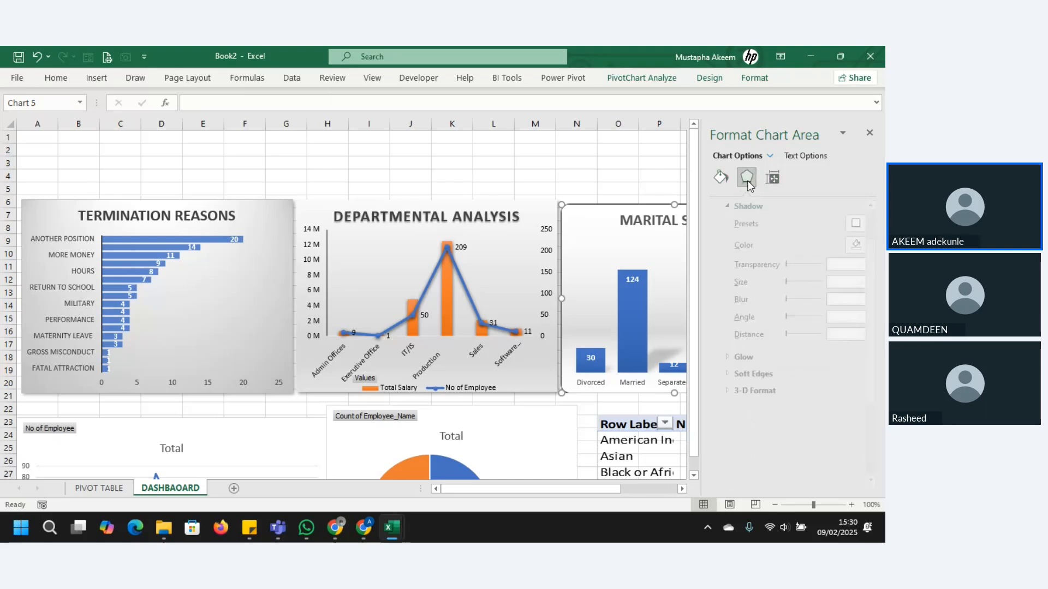
left_click(850, 224)
left_click(779, 329)
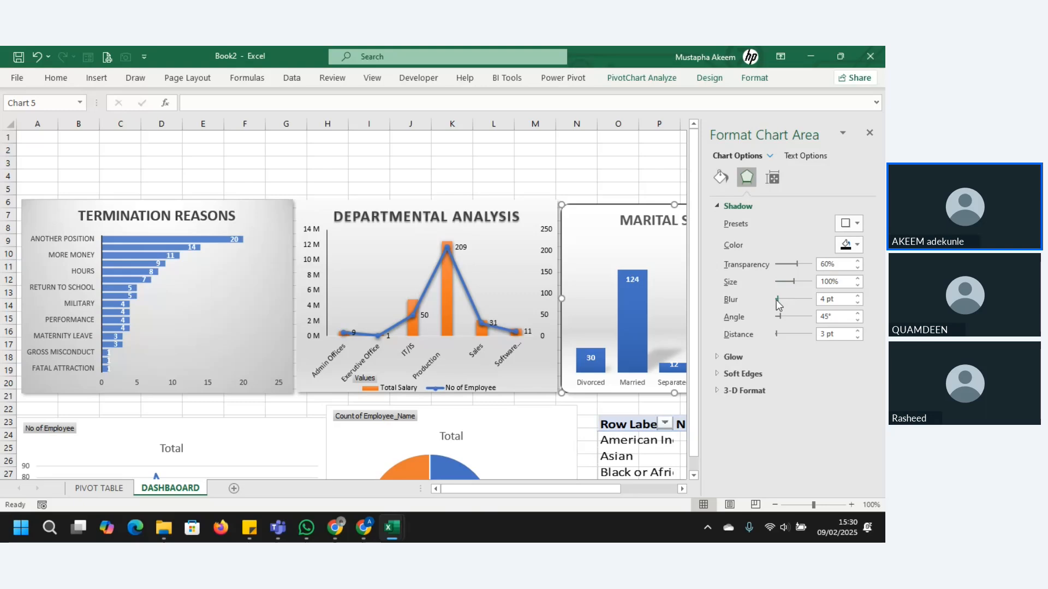
left_click_drag(777, 296, 793, 291)
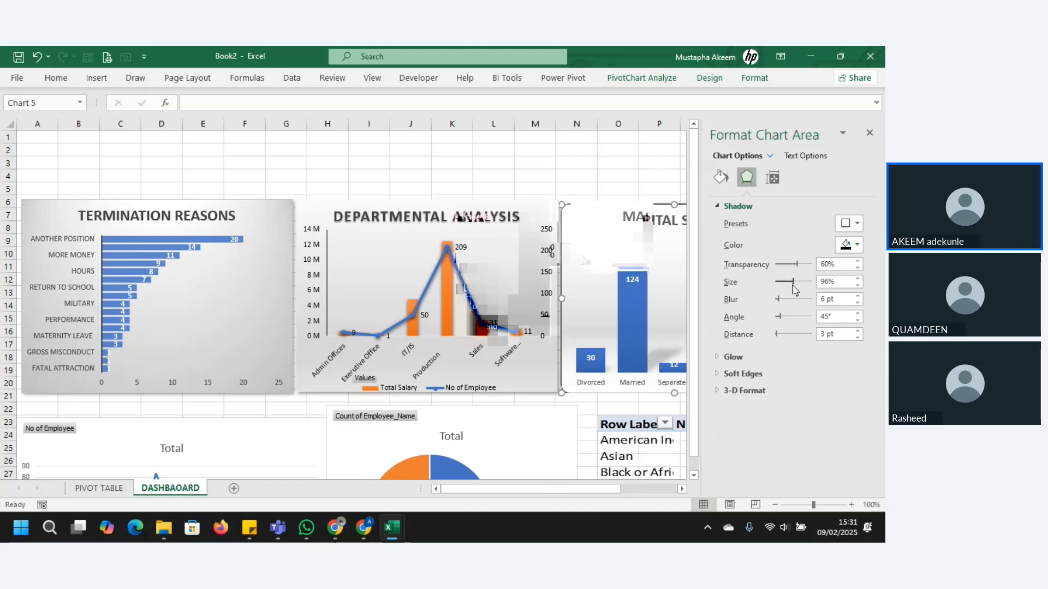
left_click_drag(793, 290, 796, 289)
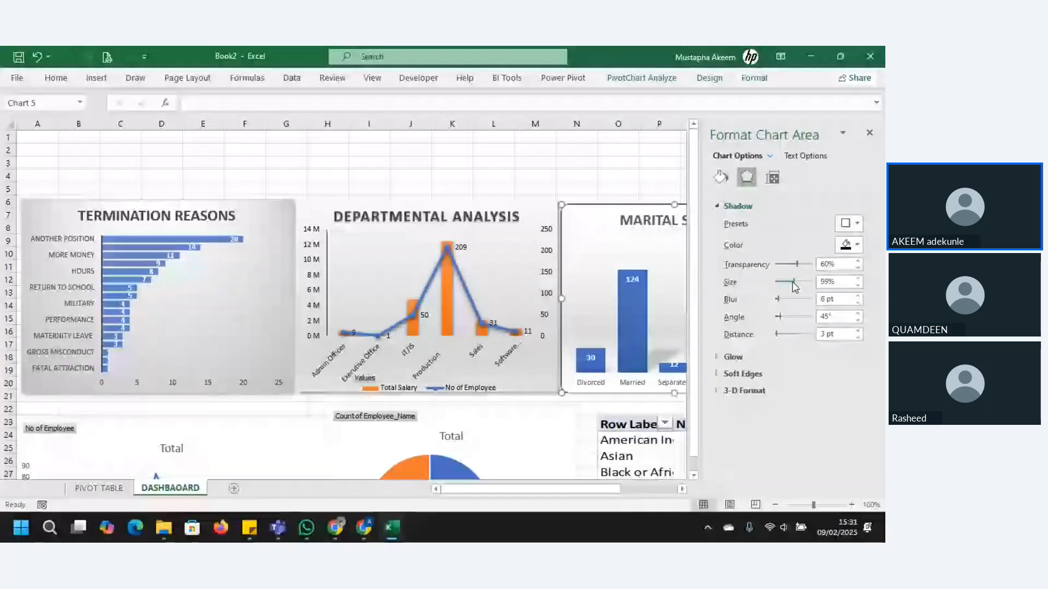
left_click(870, 133)
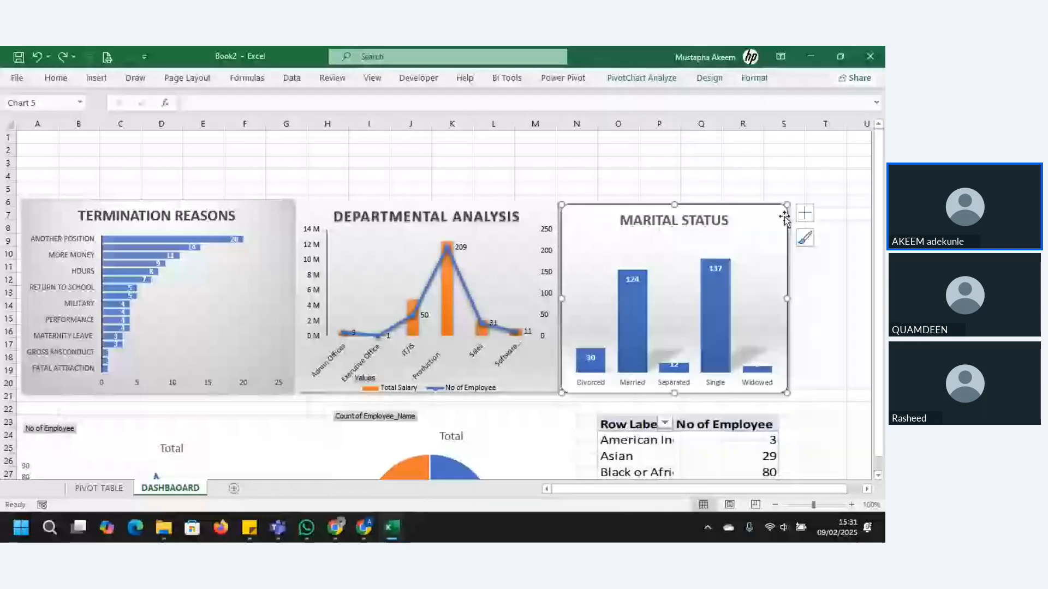
left_click(757, 190)
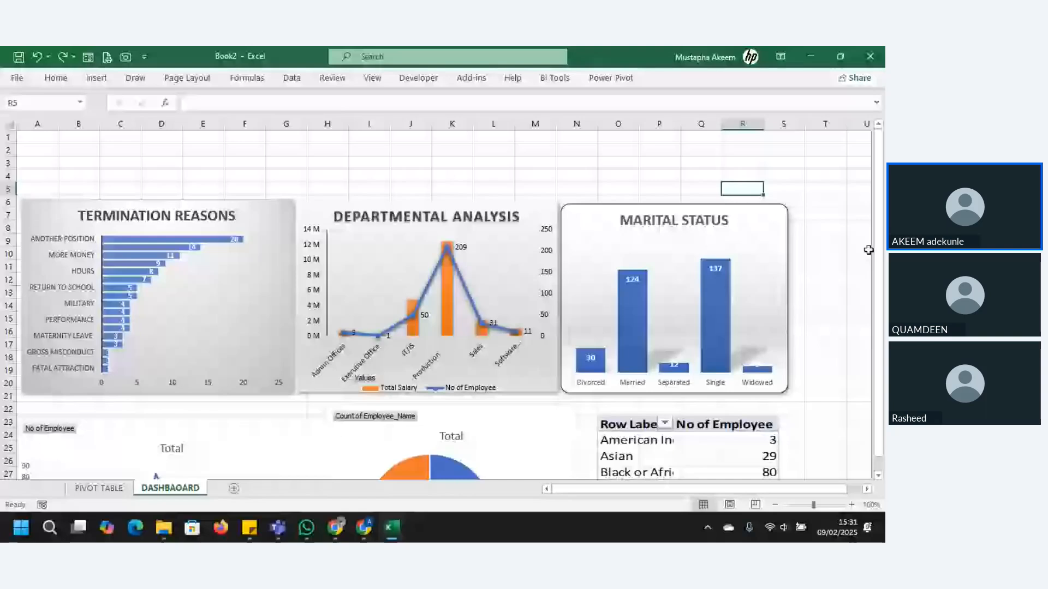
Step: Move the line chart of employees by year slightly up toward the Termination Reasons chart
left_click_drag(878, 313, 882, 326)
left_click(232, 412)
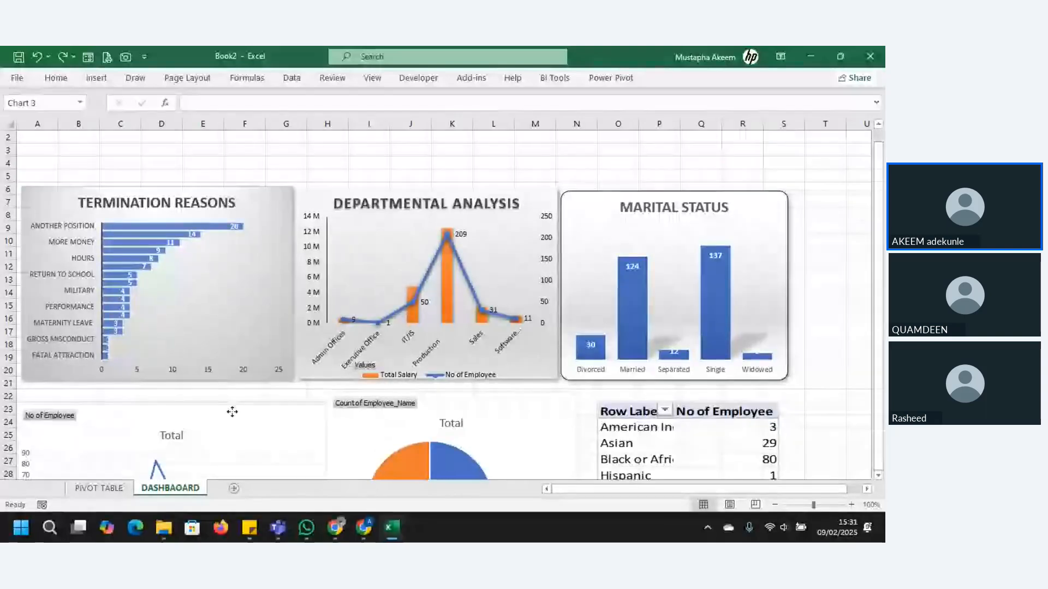
left_click_drag(232, 412, 232, 398)
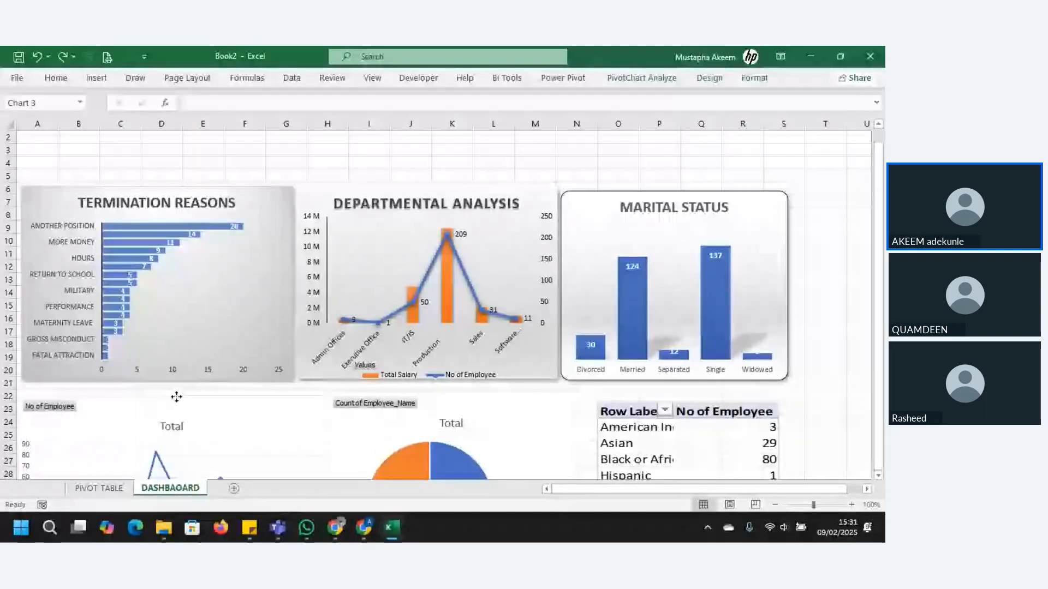
Step: Shrink the Termination Reasons chart and fit the Departmental Analysis chart against its edge at about the same height
left_click(289, 380)
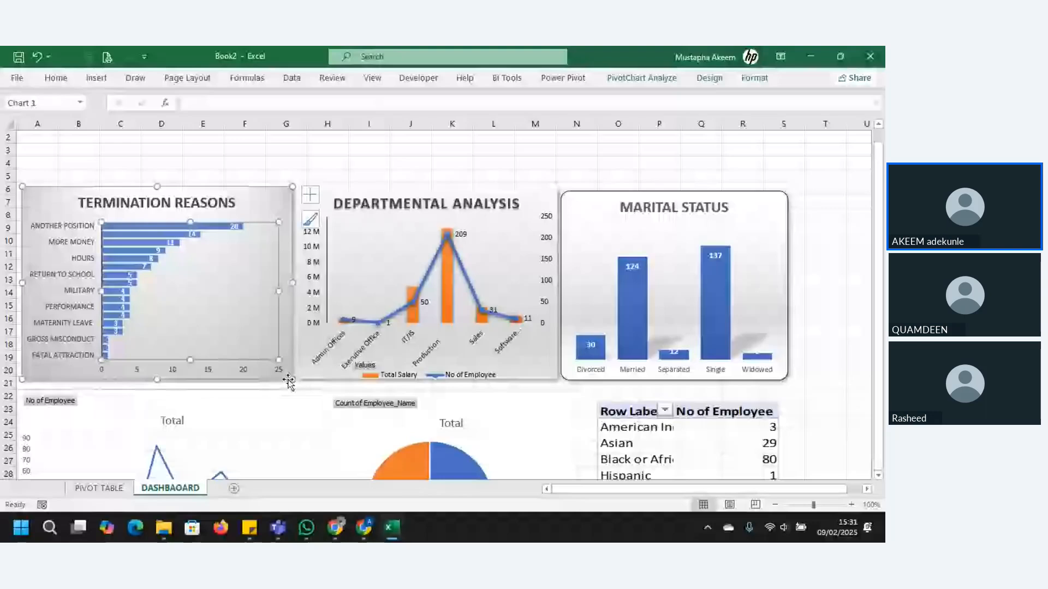
left_click_drag(290, 380, 263, 365)
left_click(498, 252)
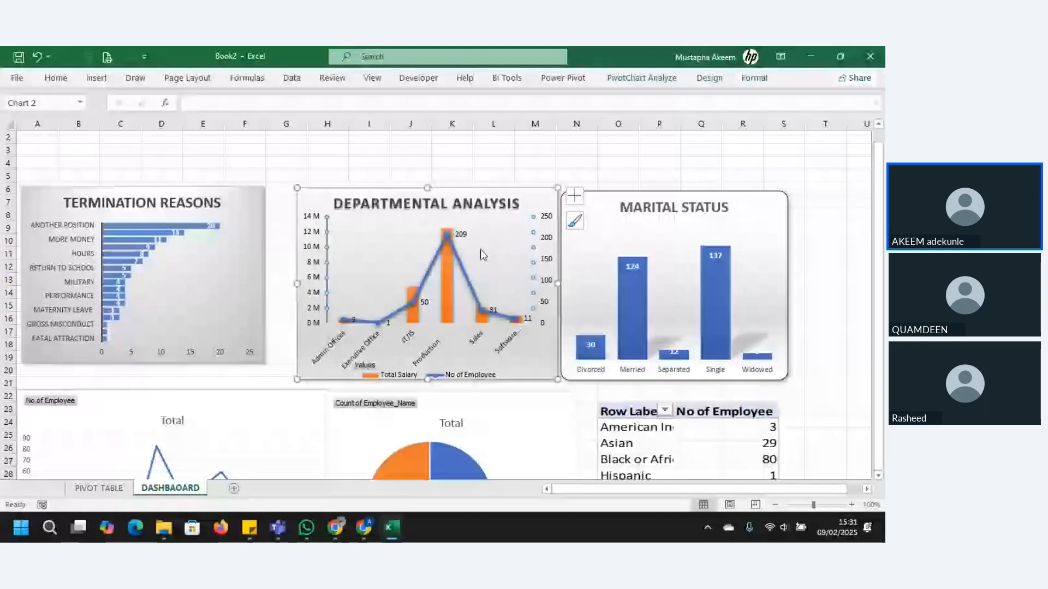
left_click_drag(532, 202, 502, 203)
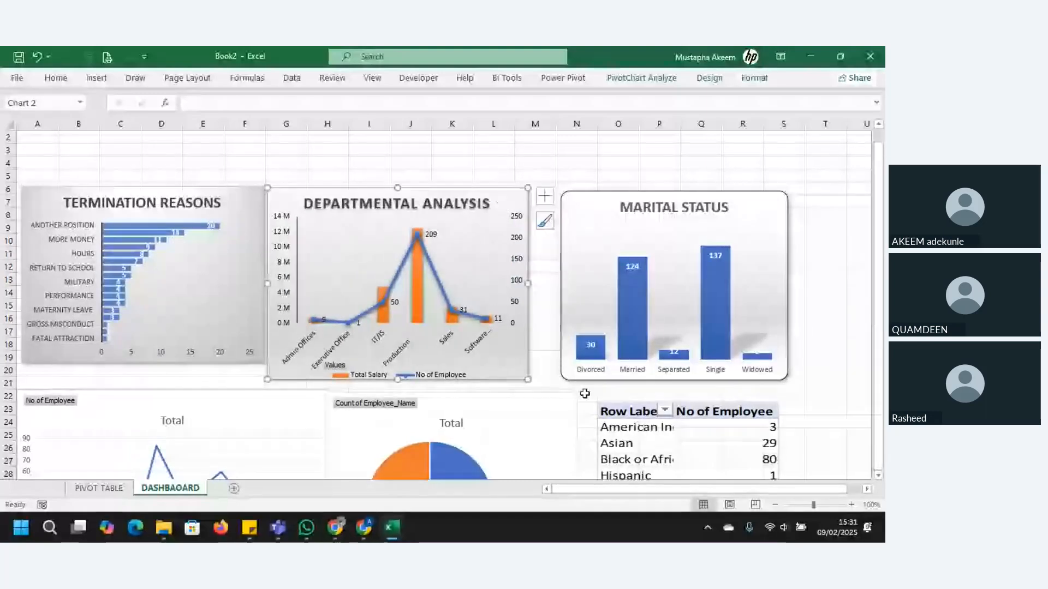
left_click_drag(528, 379, 525, 366)
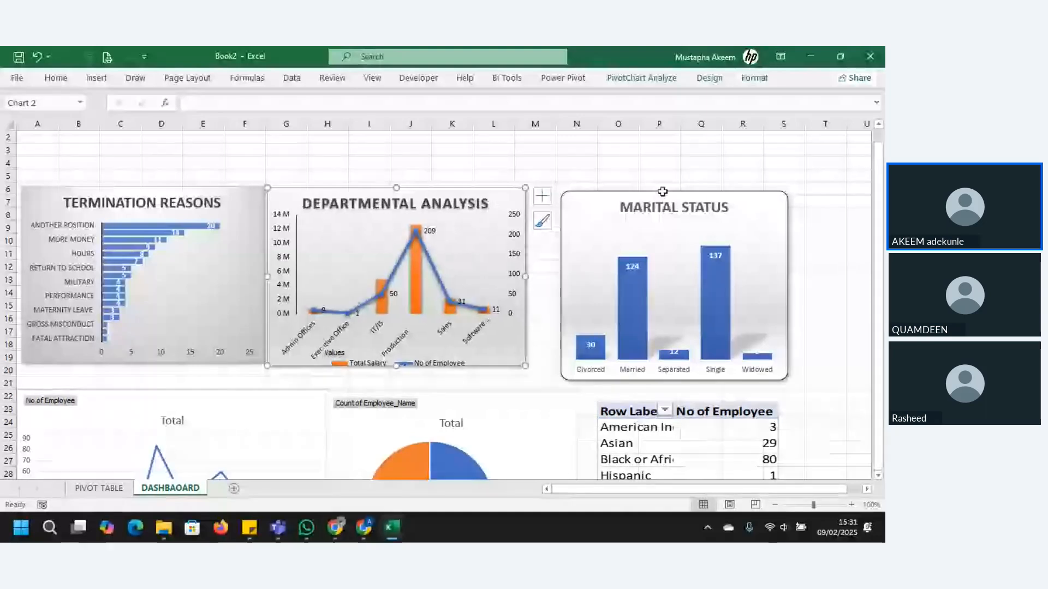
Step: Move the Marital Status chart against the Departmental Analysis chart and reduce its height to match
left_click(658, 201)
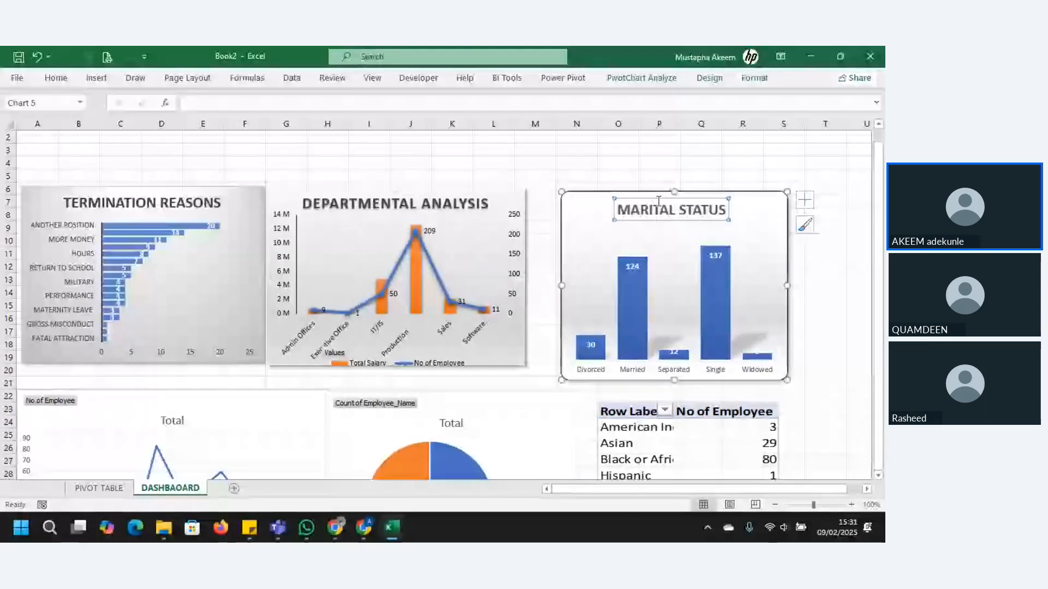
left_click_drag(624, 203, 590, 200)
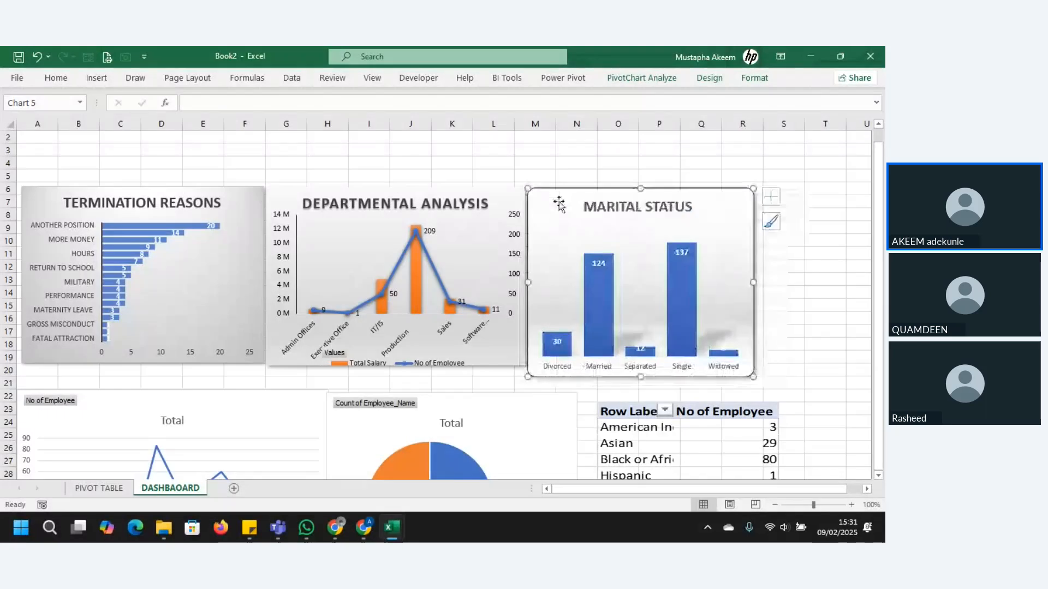
left_click_drag(752, 375, 752, 368)
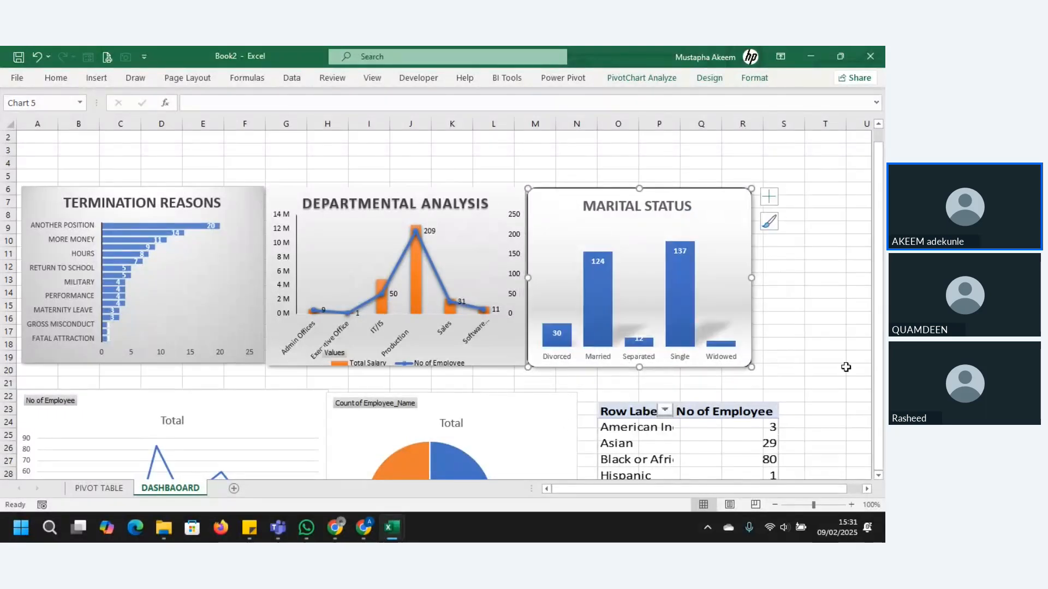
Step: Fit the yearly line chart directly beneath the Termination Reasons chart at matching width and hide all its field buttons
left_click(878, 476)
left_click(878, 476)
left_click(878, 477)
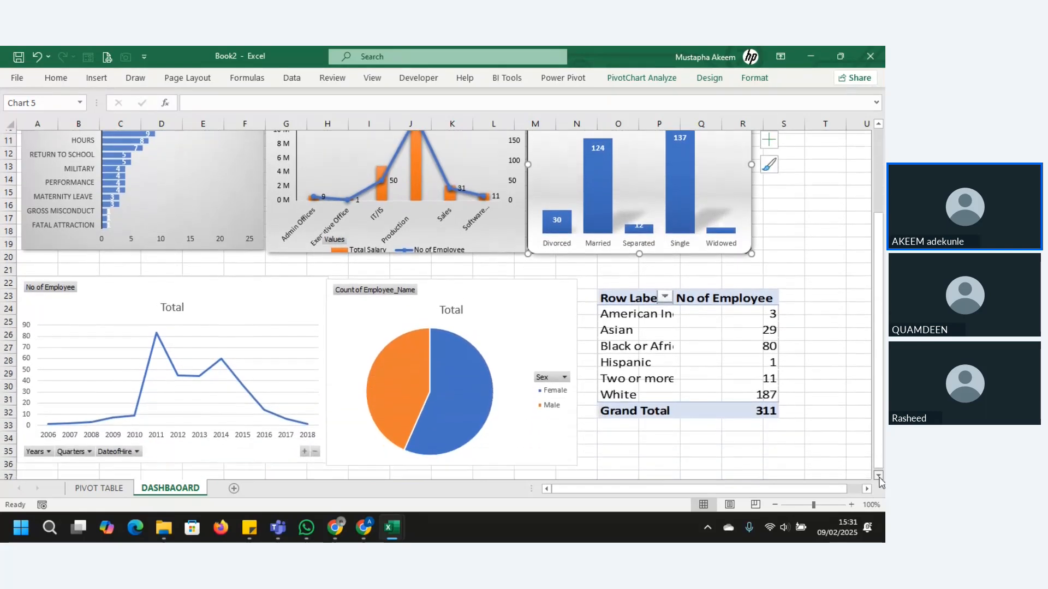
left_click(314, 298)
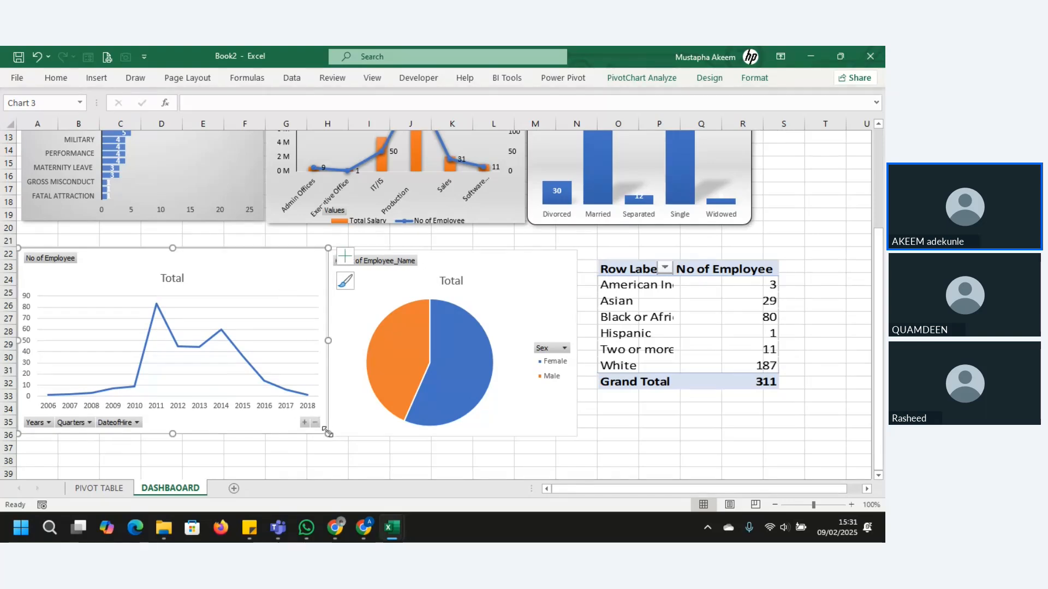
left_click_drag(327, 434, 285, 414)
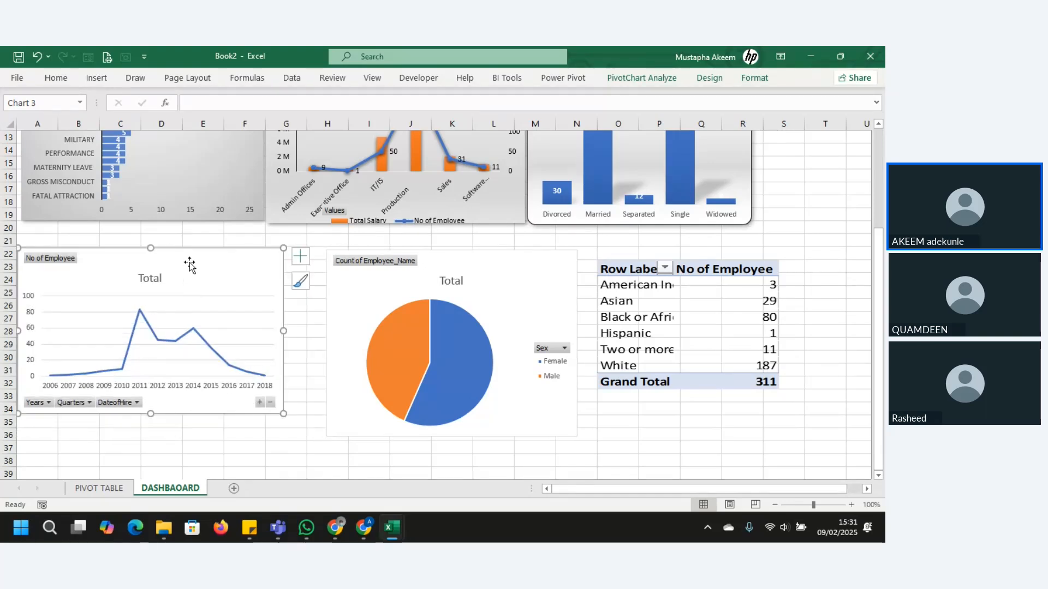
left_click_drag(188, 264, 190, 239)
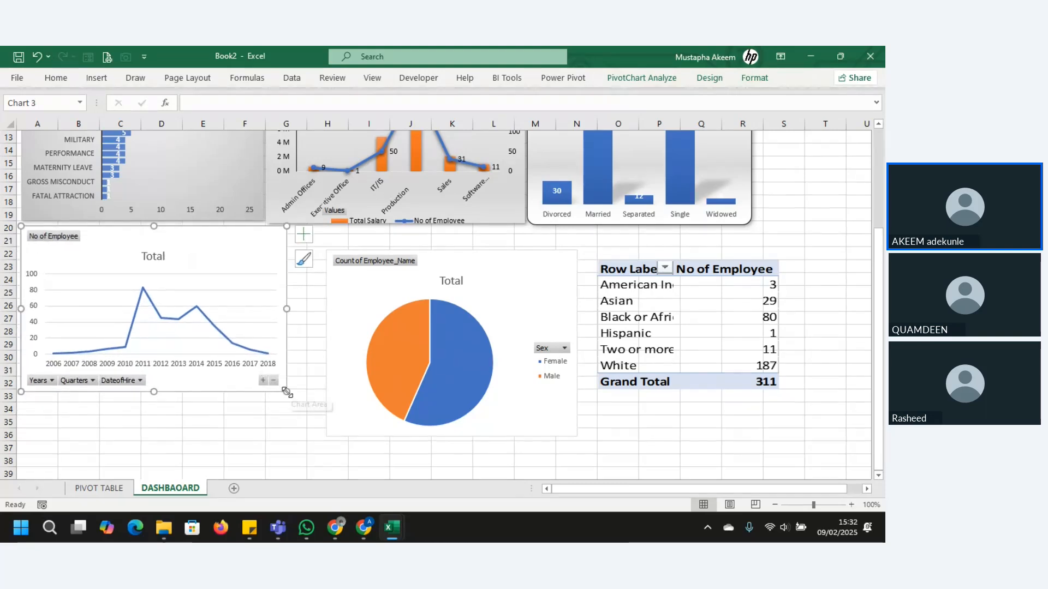
left_click_drag(287, 392, 266, 391)
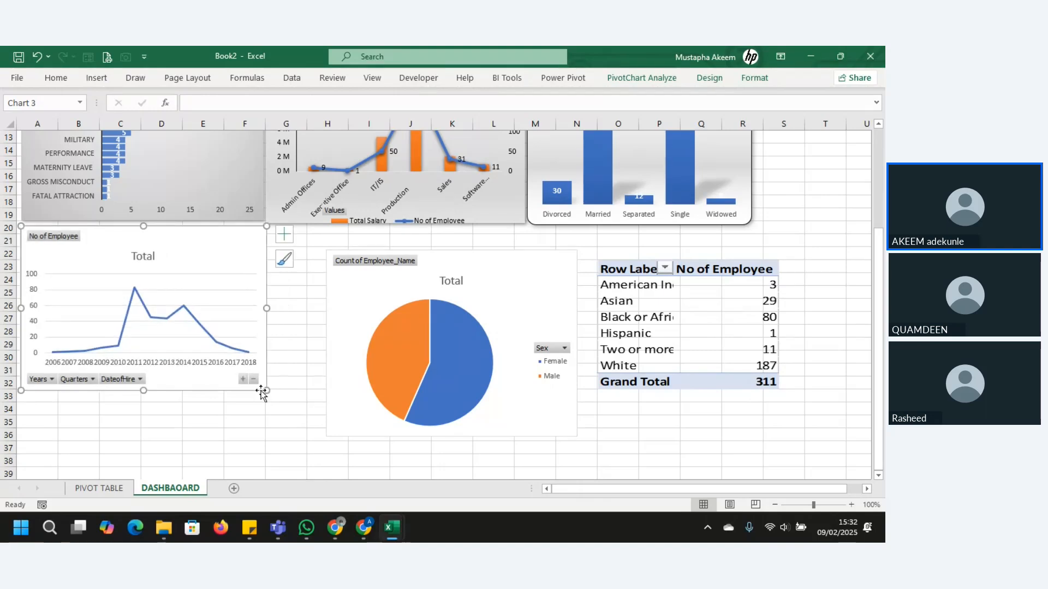
right_click(65, 239)
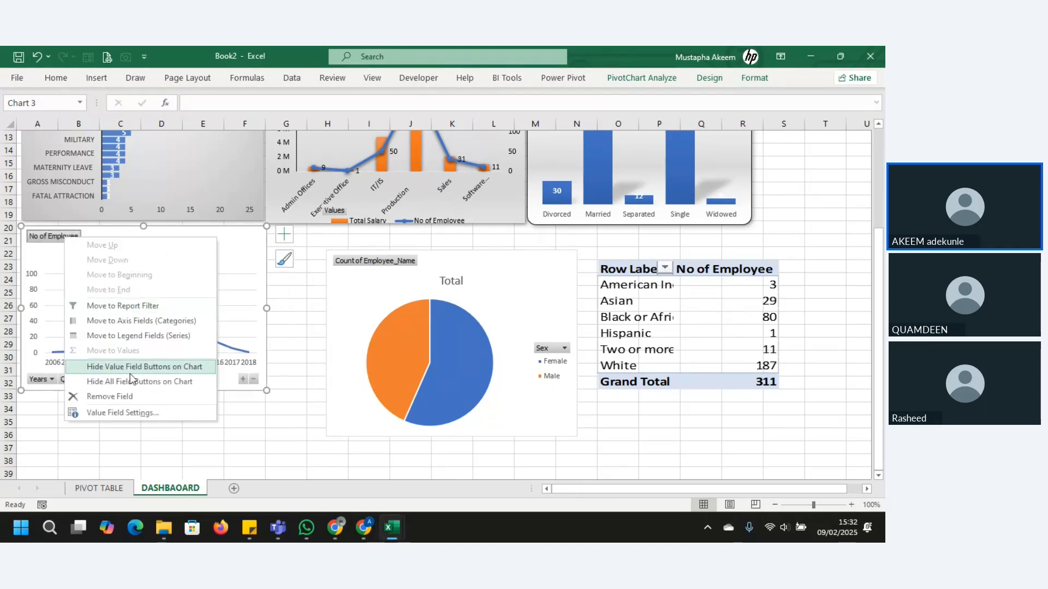
left_click(130, 382)
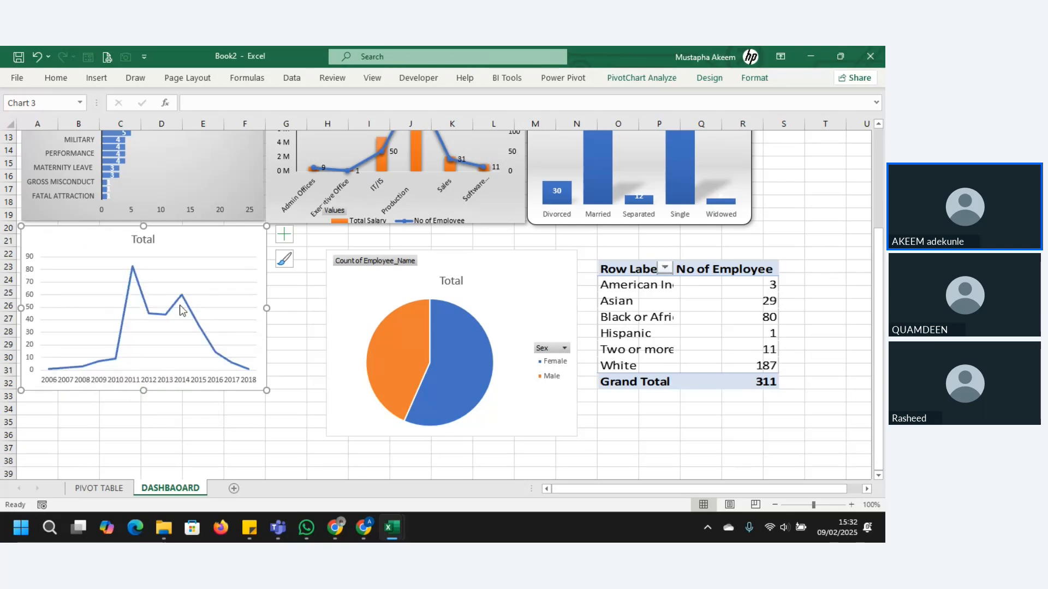
Step: Change the line chart's title from Total to "Year of Employemt" and make it bold
left_click(143, 237)
double_click(143, 237)
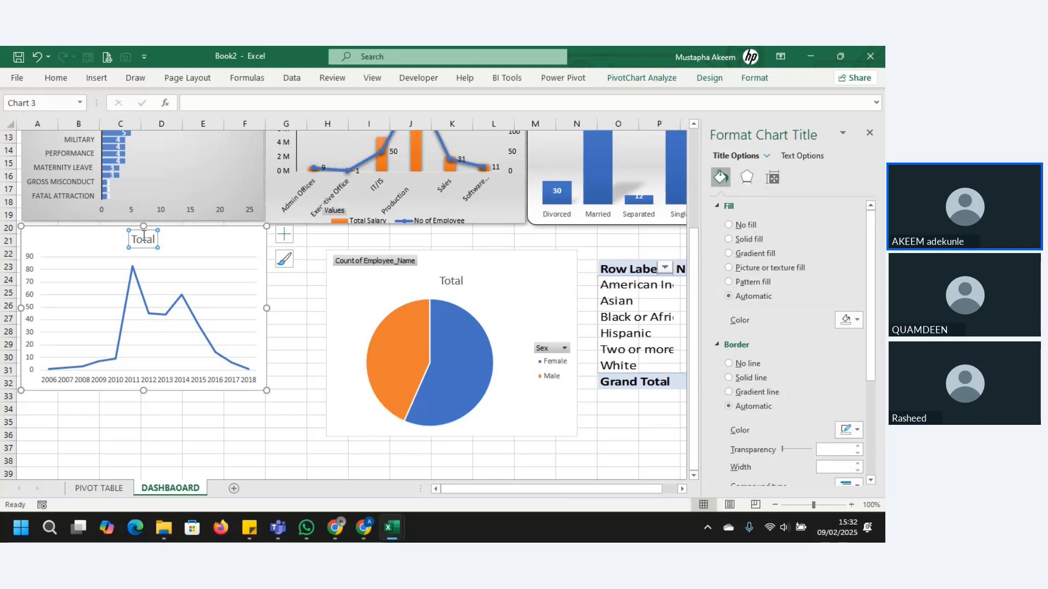
double_click(146, 239)
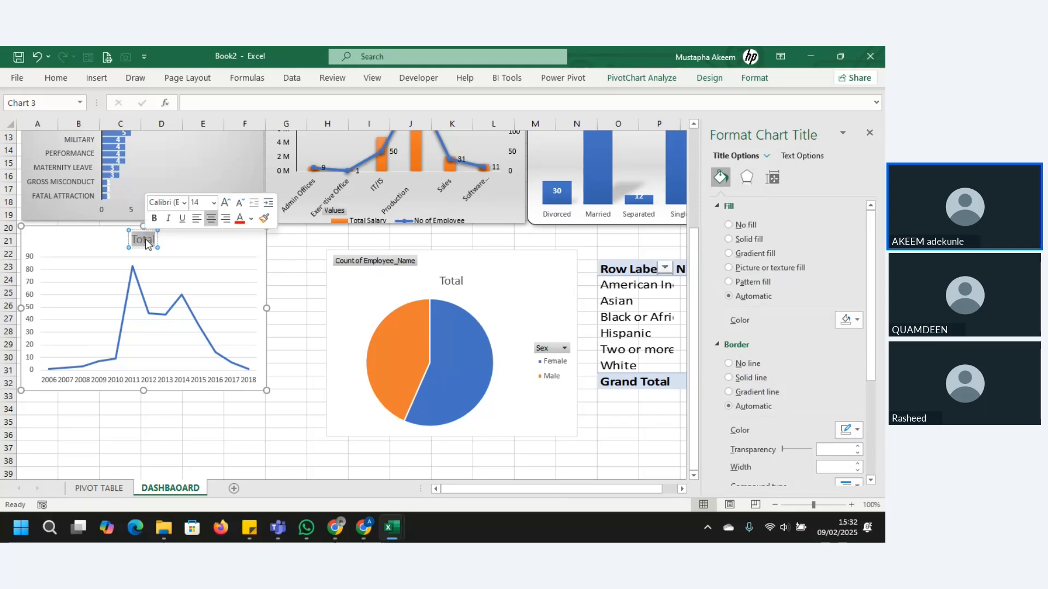
type("Ye")
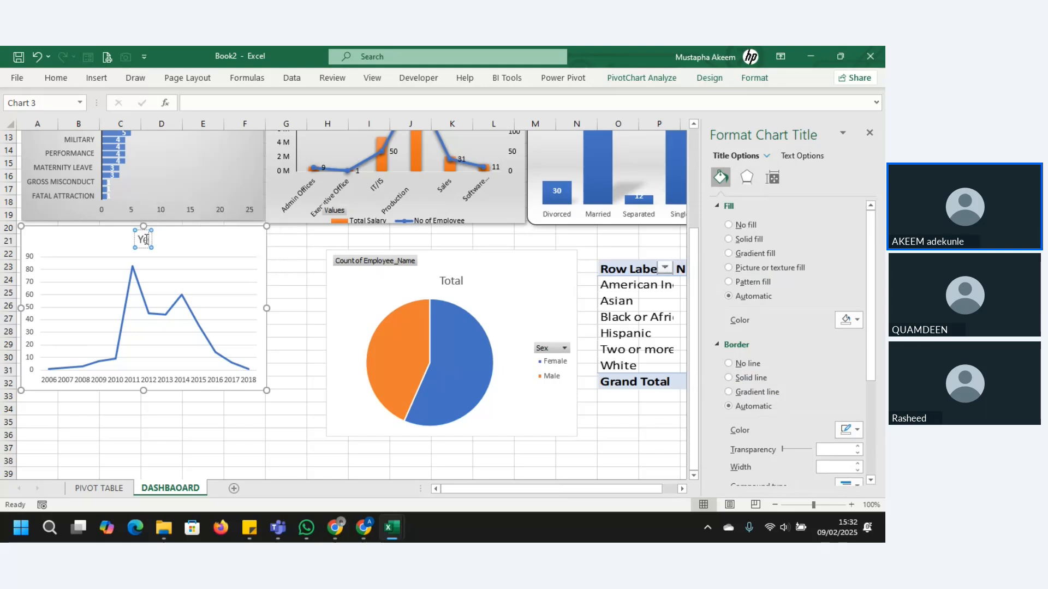
type("ar of Employ")
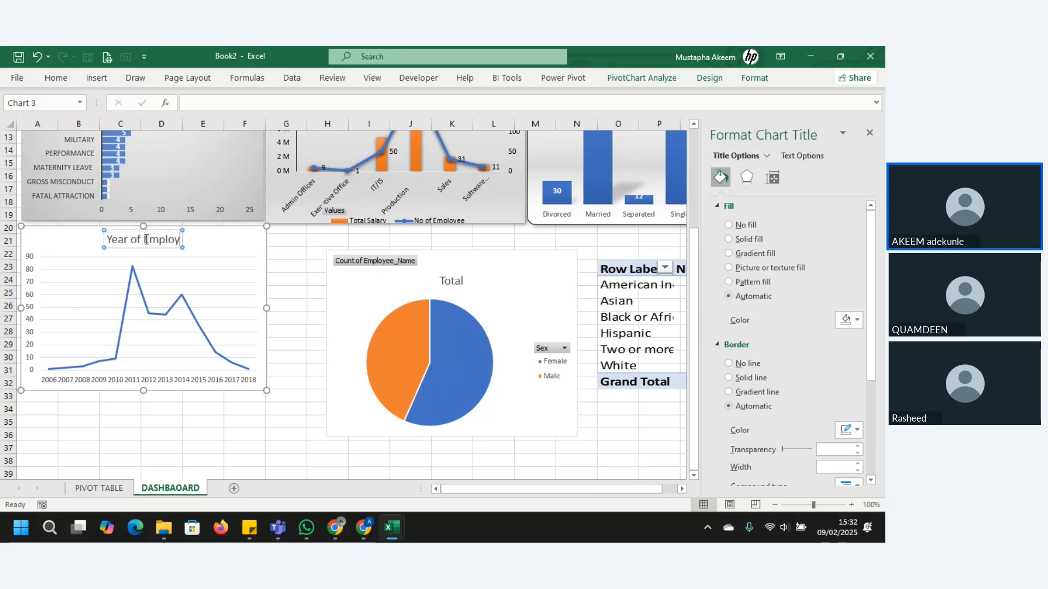
type("emt")
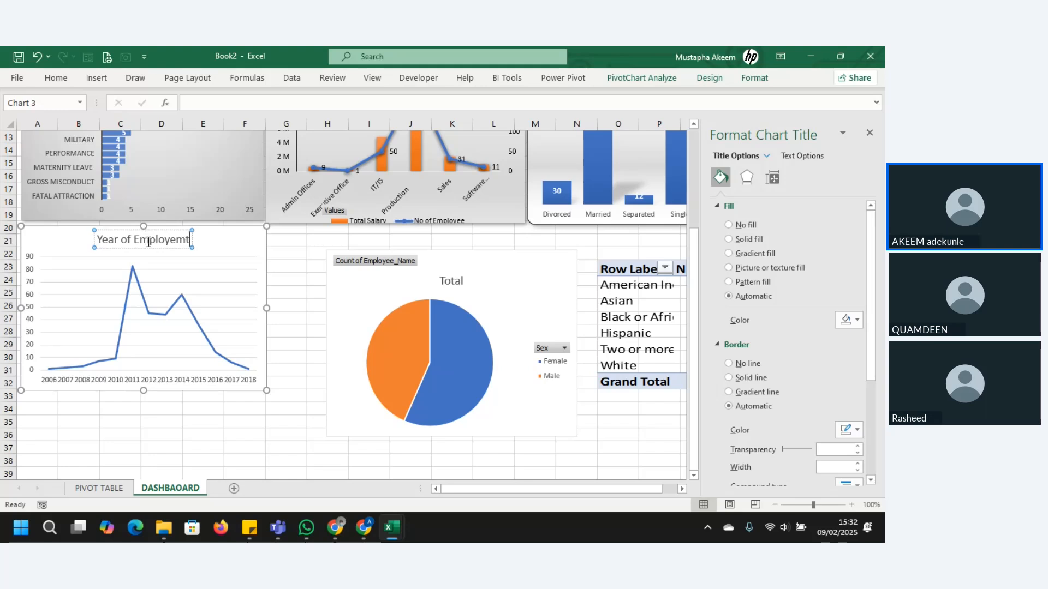
triple_click(148, 241)
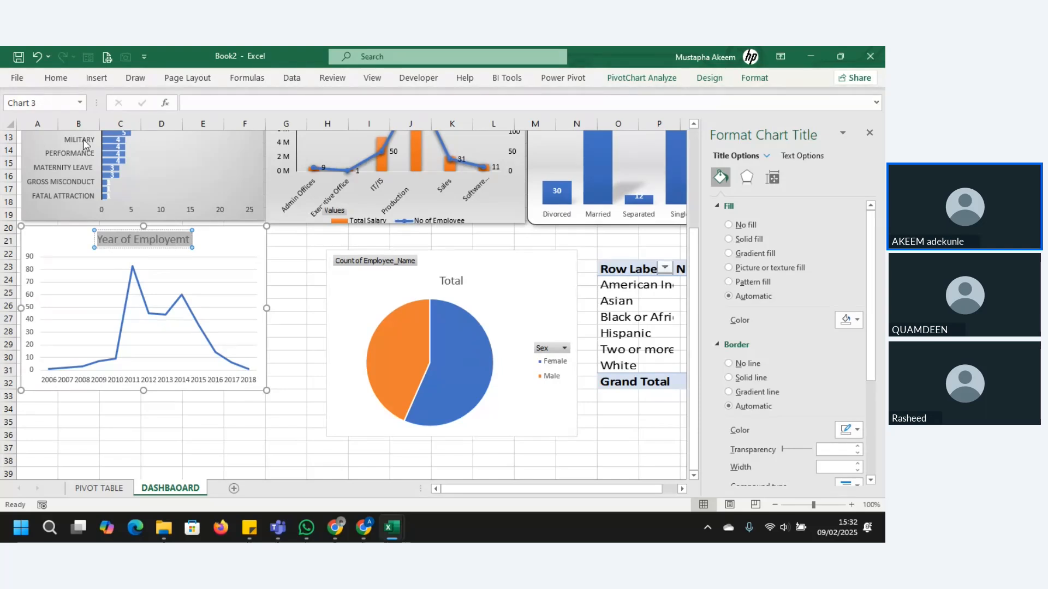
key("ctrl+b")
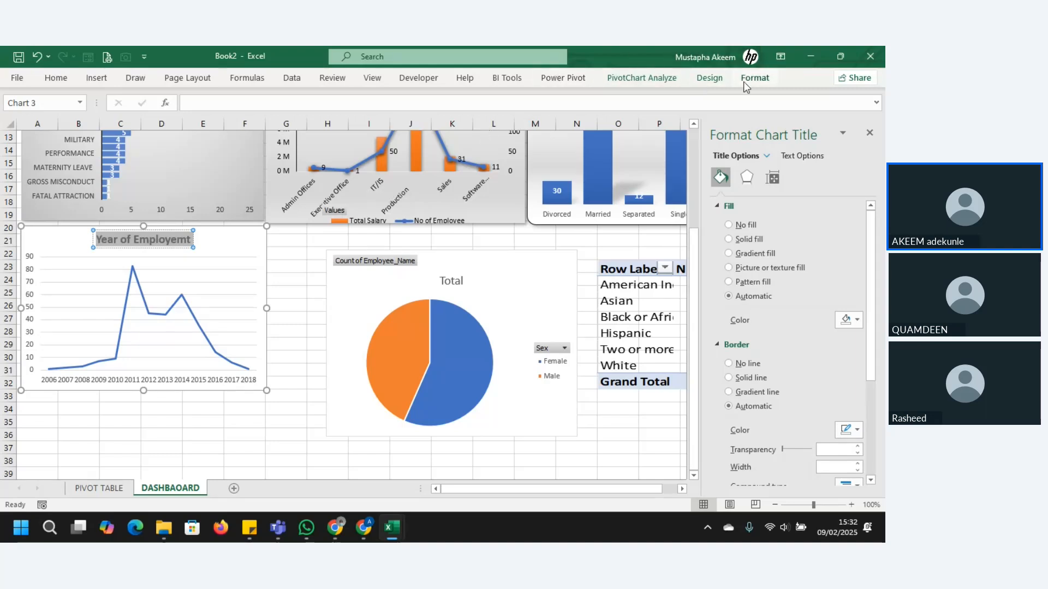
Step: Try several chart styles on the Year of Employemt chart and settle on the grey gradient style with values inside round markers
left_click(710, 78)
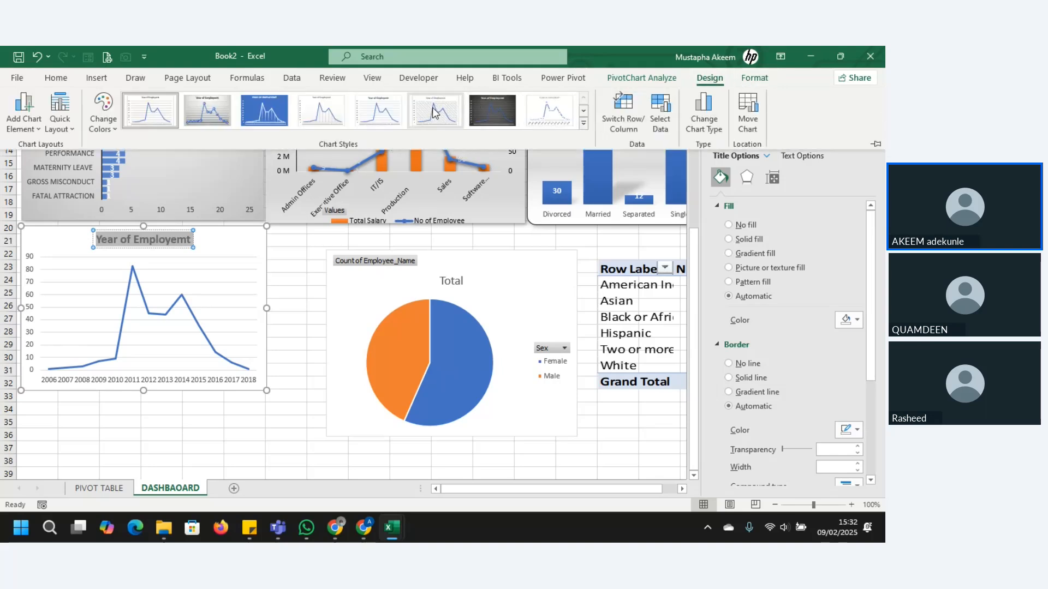
left_click(583, 123)
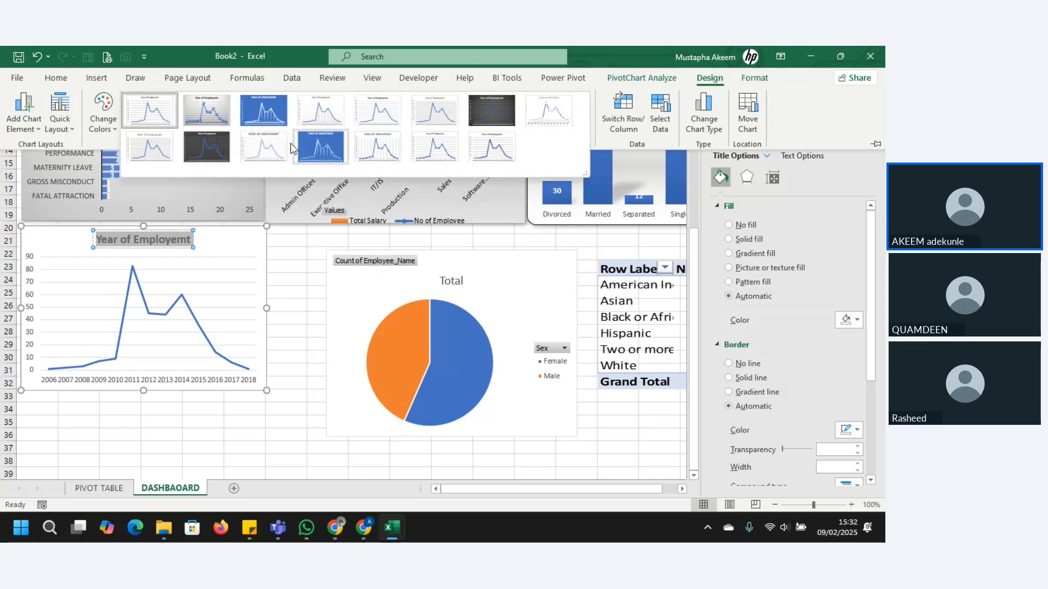
left_click(166, 150)
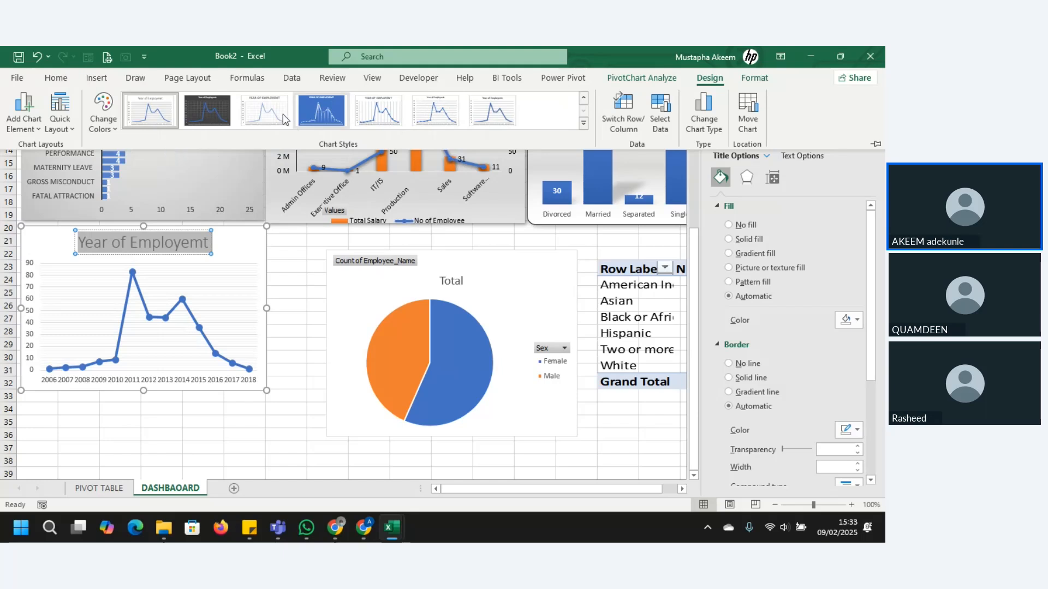
left_click(264, 110)
left_click(476, 119)
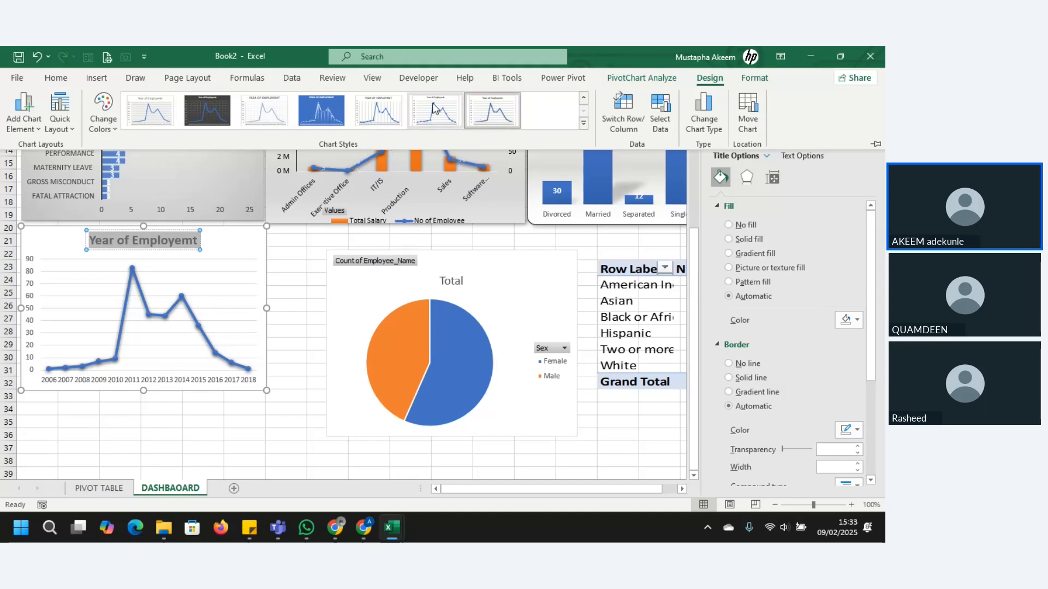
left_click(584, 123)
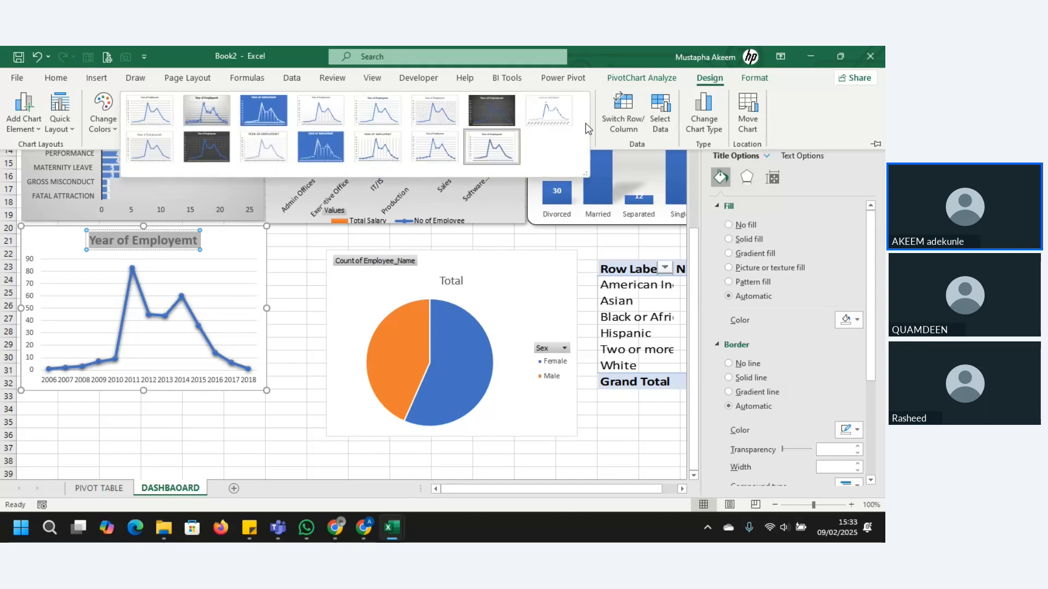
left_click(441, 119)
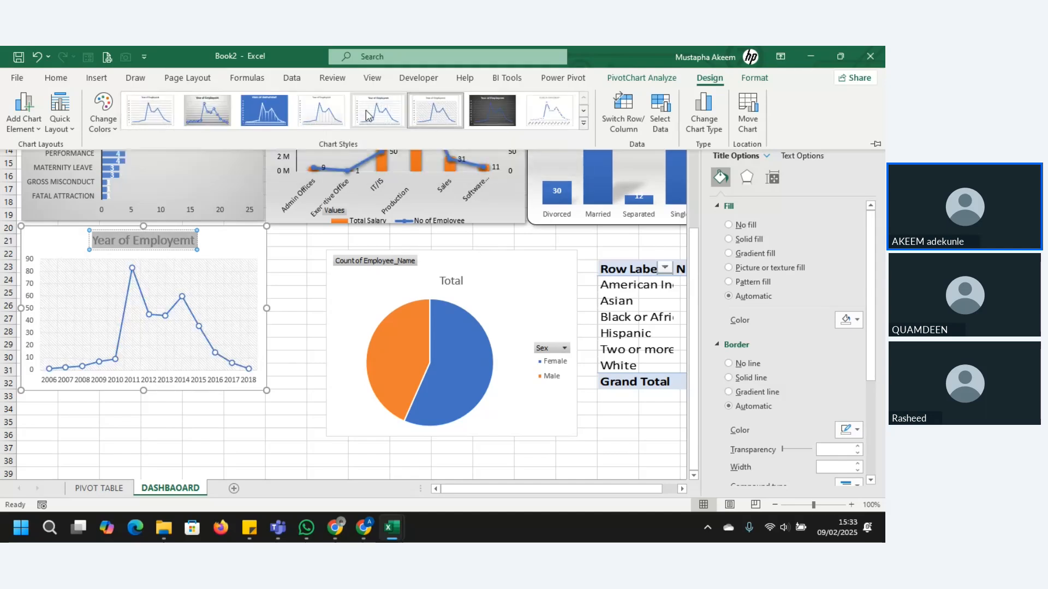
left_click(365, 114)
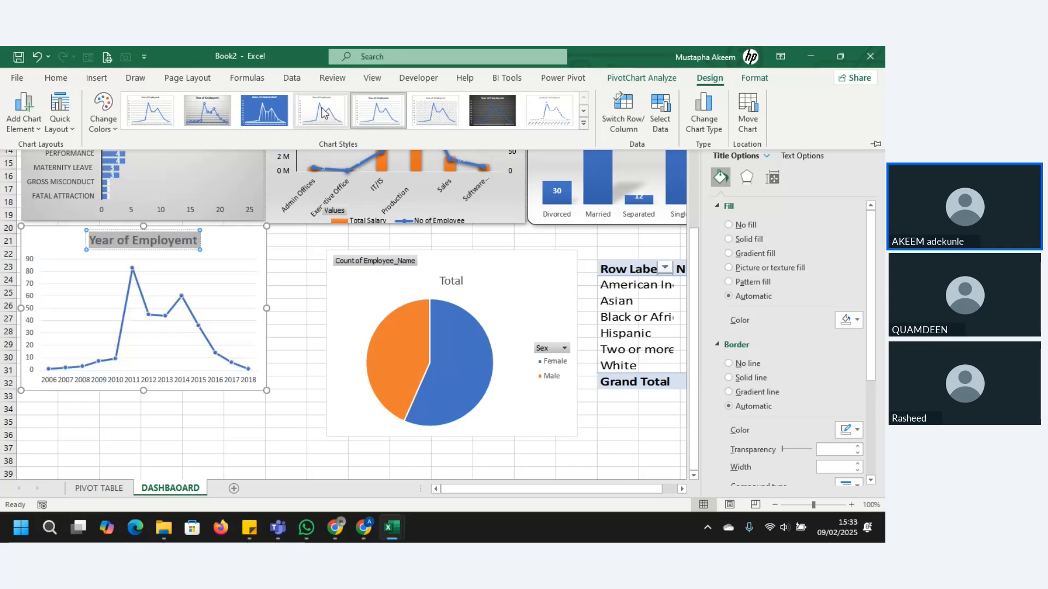
left_click(218, 111)
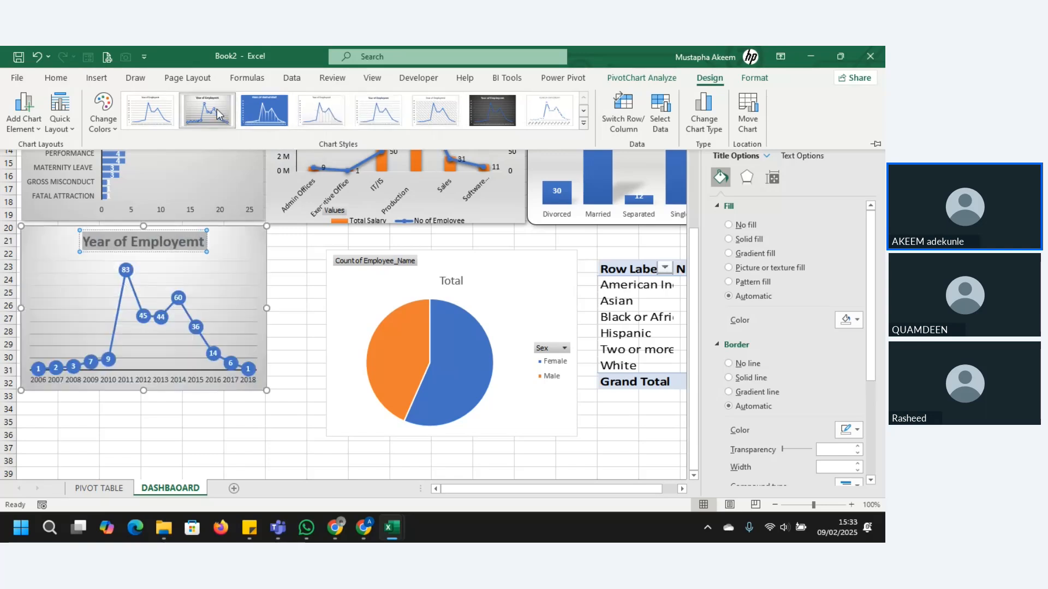
Step: Remove the major gridlines from the Year of Employemt chart and select its chart area
left_click(218, 293)
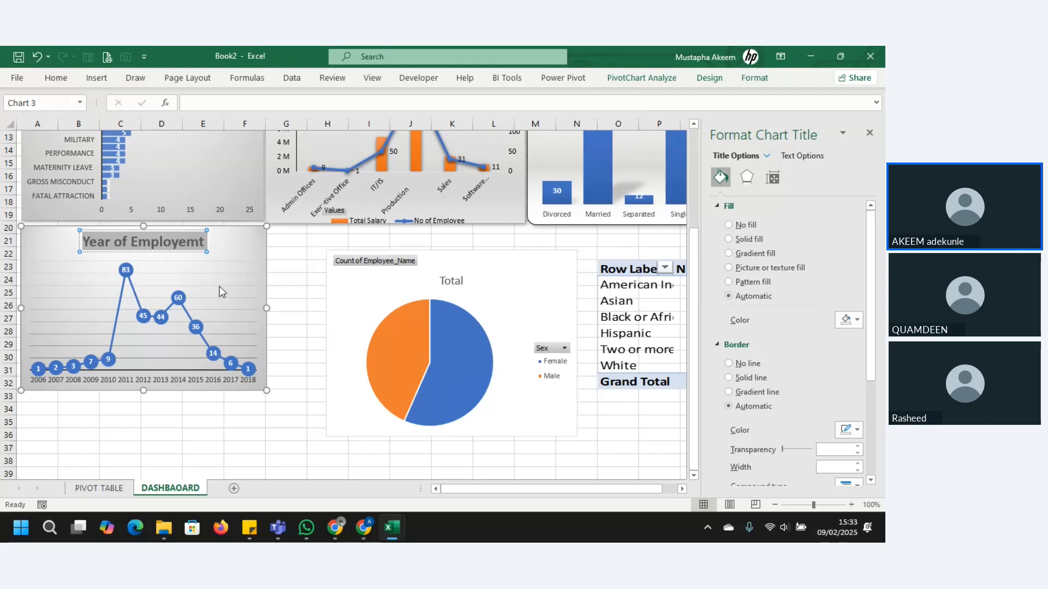
left_click(208, 286)
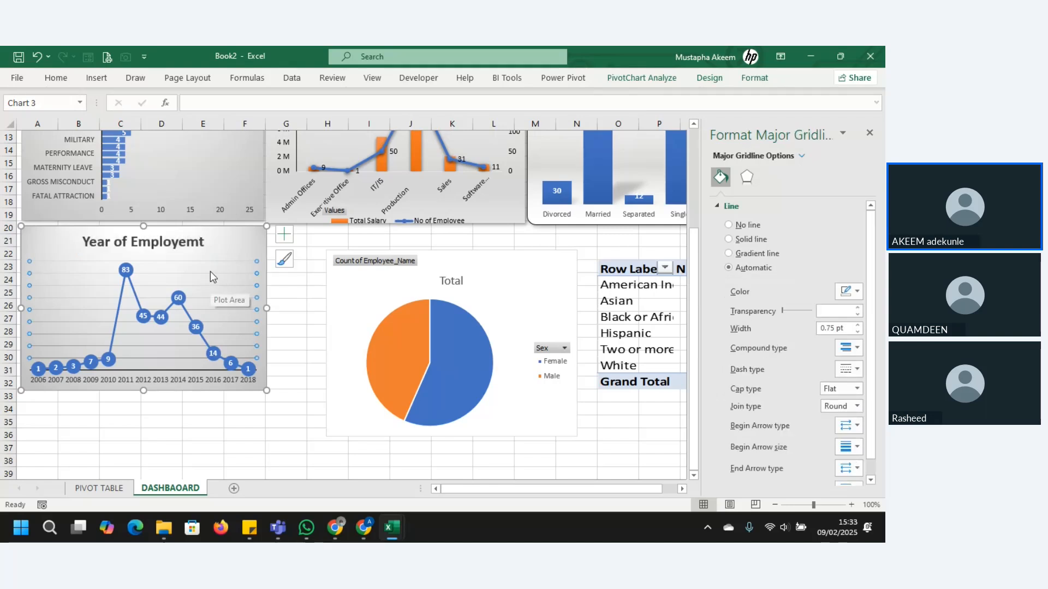
left_click(212, 262)
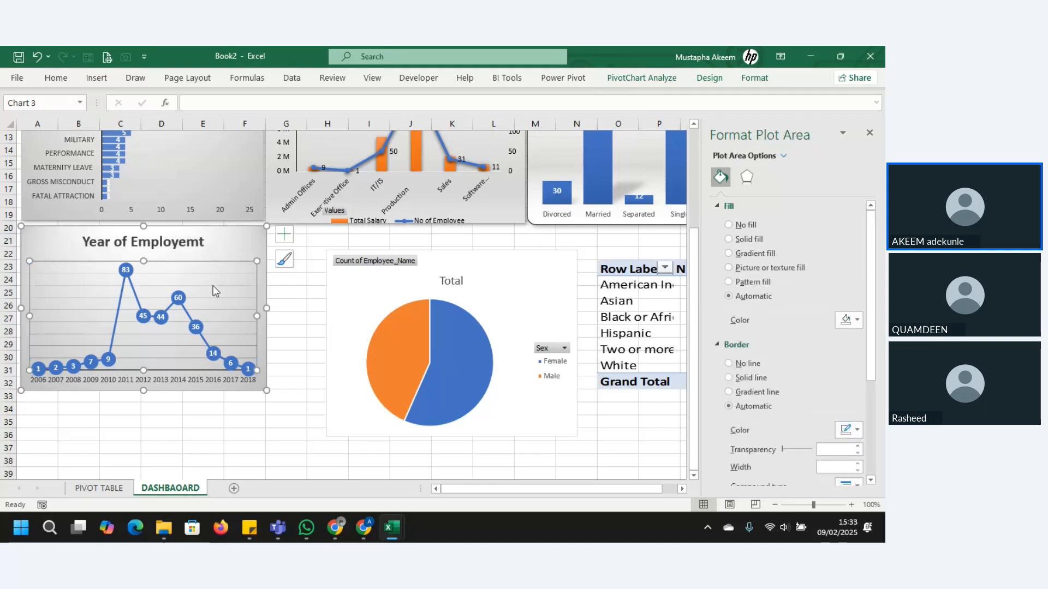
left_click(213, 286)
left_click(213, 286)
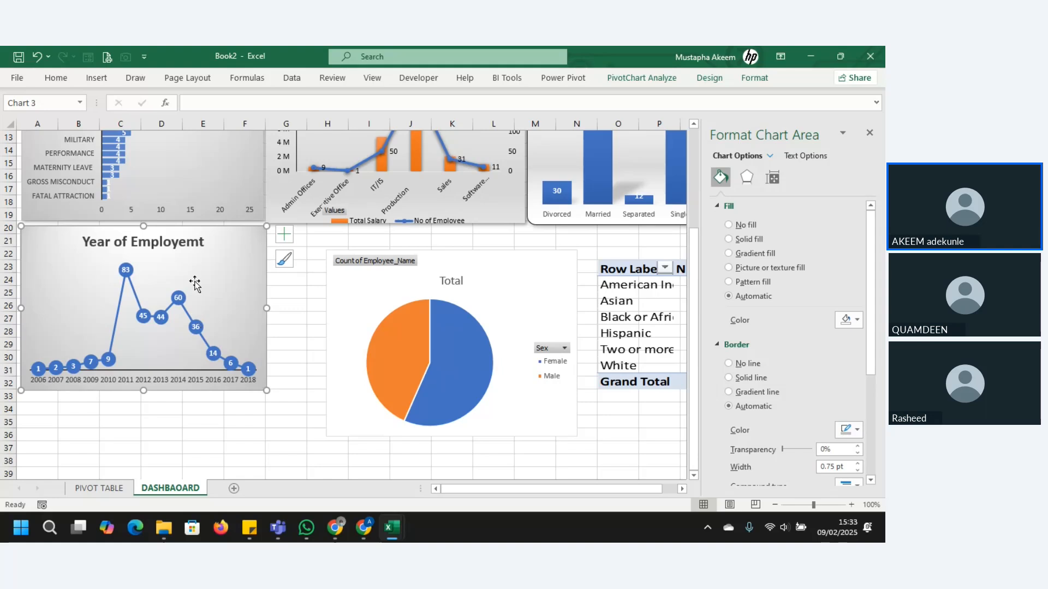
Step: Place the gender pie chart directly beside the Year of Employemt chart and shorten it to roughly the same height
left_click(538, 263)
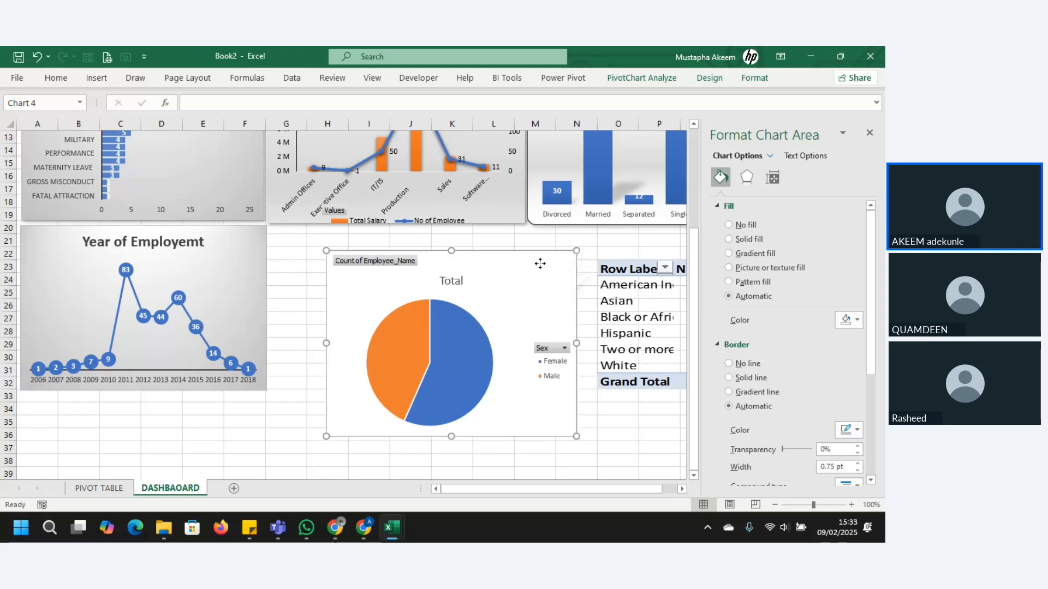
left_click_drag(534, 288, 479, 263)
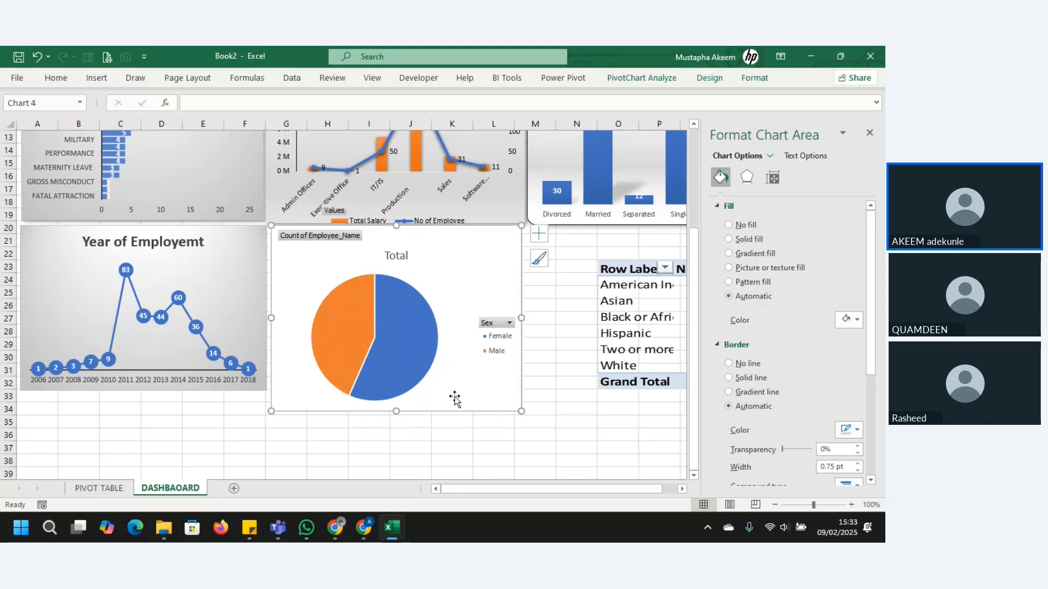
left_click_drag(397, 412, 396, 392)
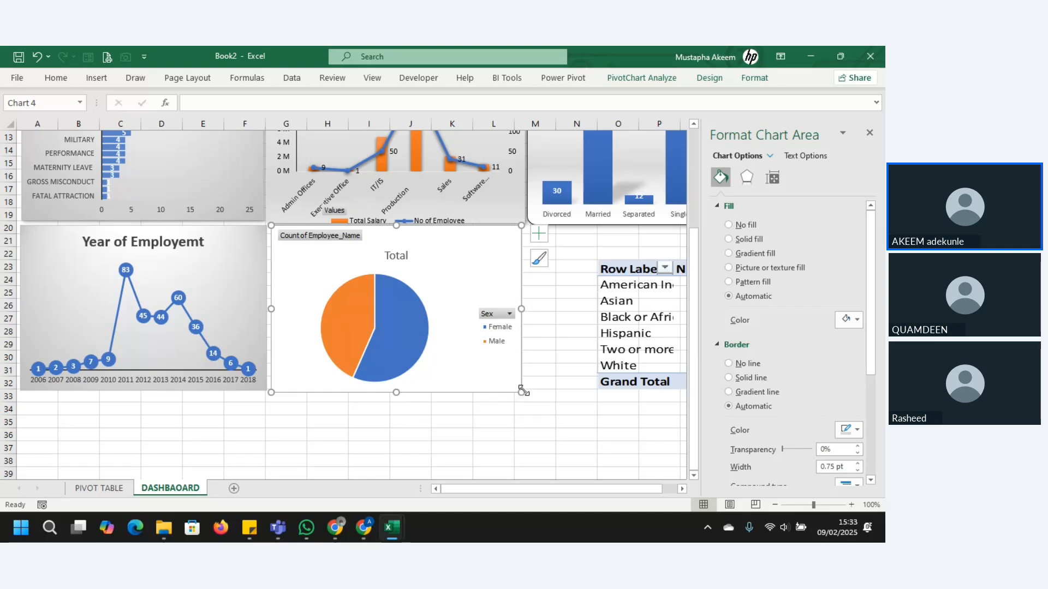
left_click_drag(523, 389, 522, 386)
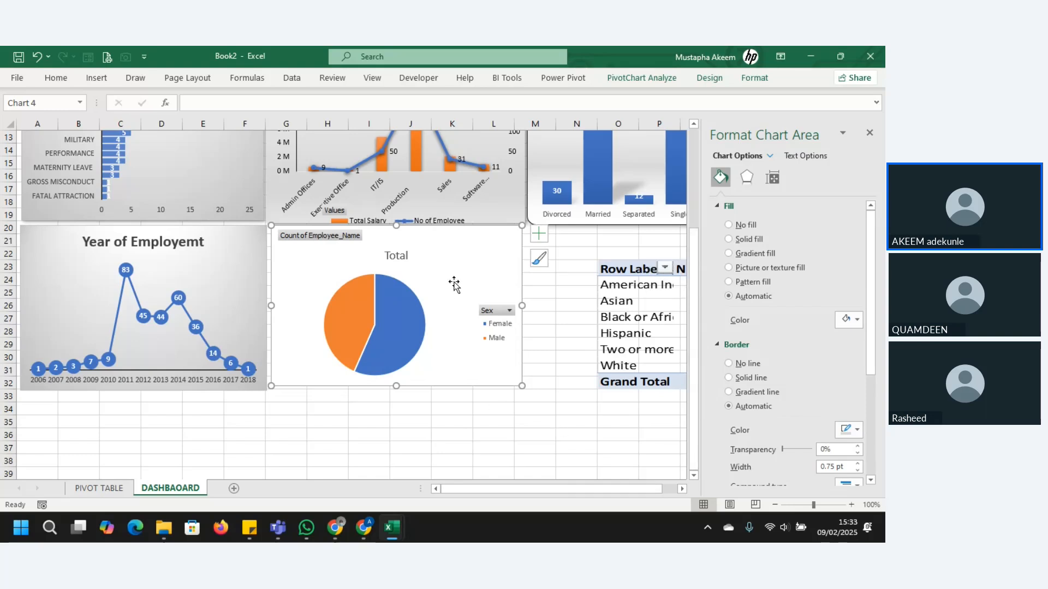
left_click_drag(457, 281, 451, 281)
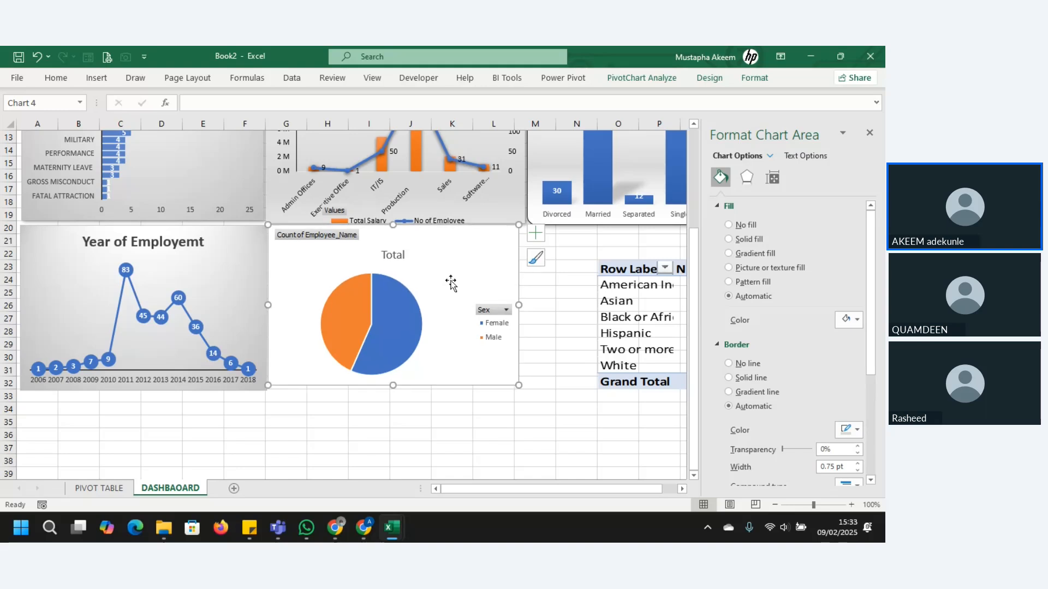
Step: Nudge the pie chart's title upward, change it to "GENDER ANALYSIS" and make it bold
left_click(403, 260)
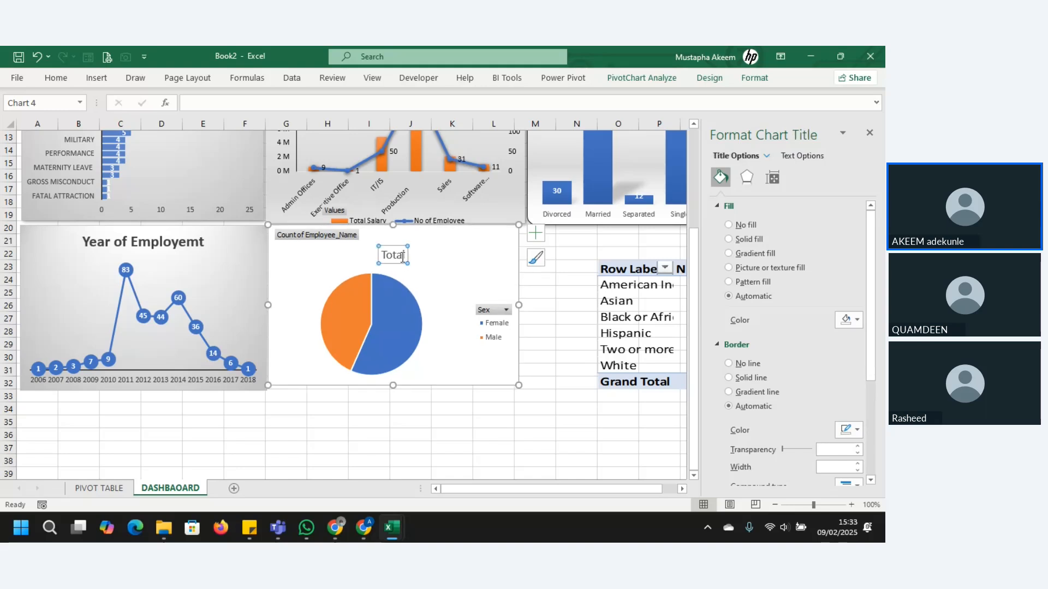
left_click_drag(401, 244, 402, 236)
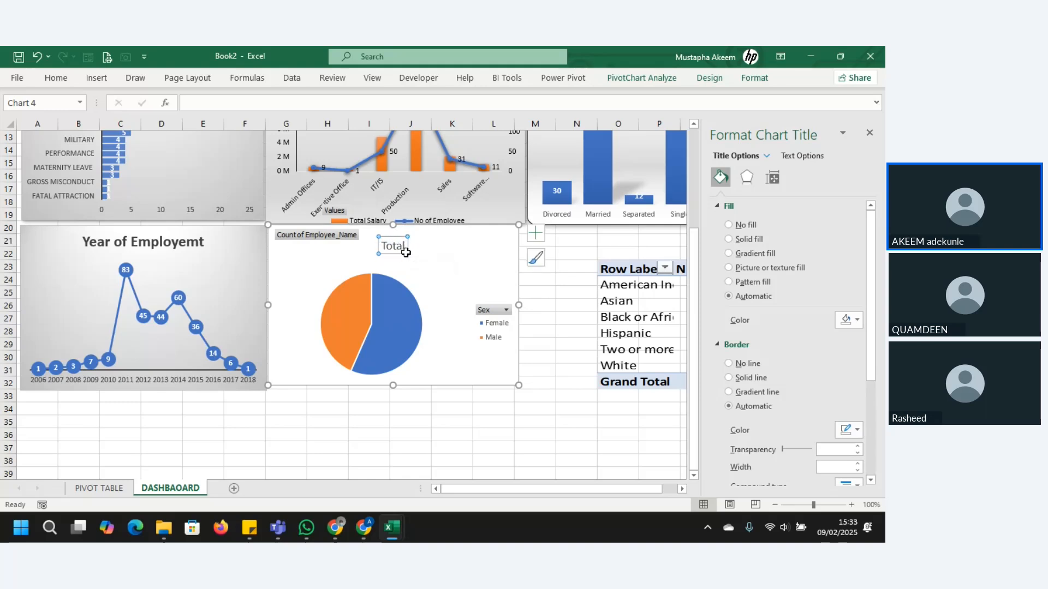
double_click(403, 248)
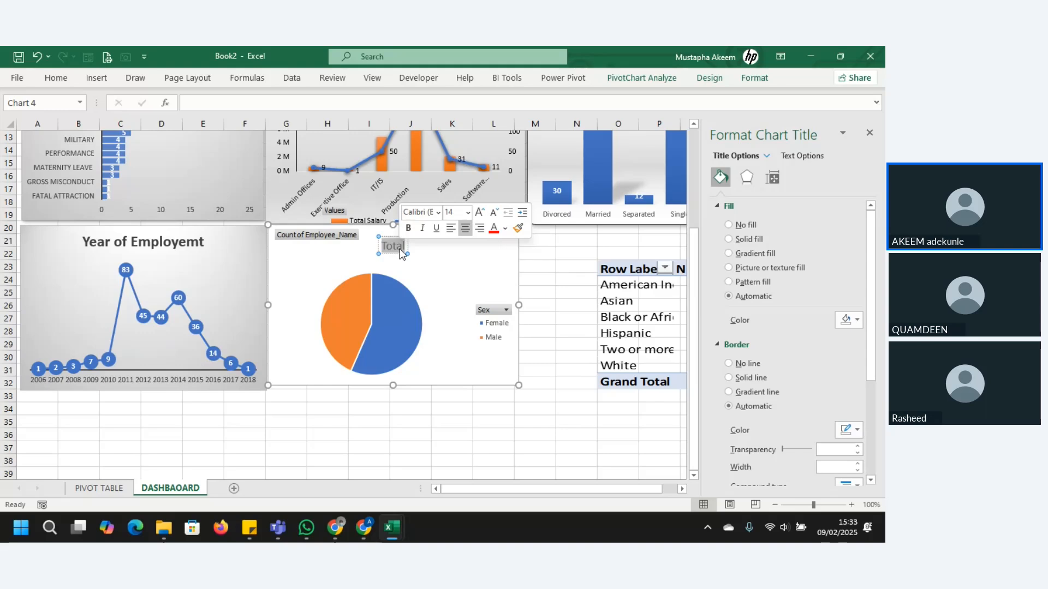
type("genda")
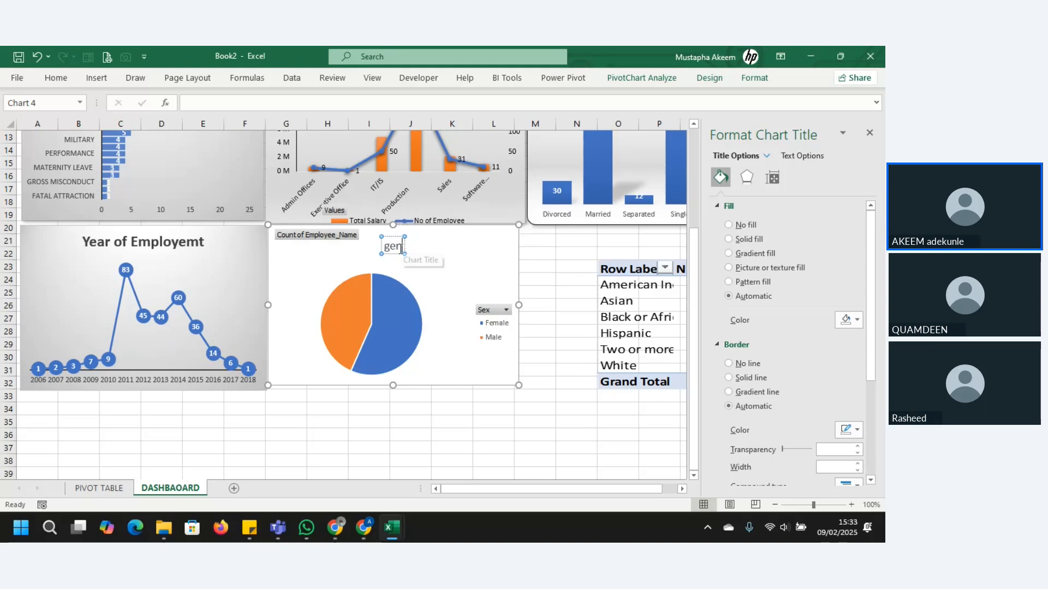
key("BackSpace")
key("BackSpace")
key("BackSpace")
key("BackSpace")
key("BackSpace")
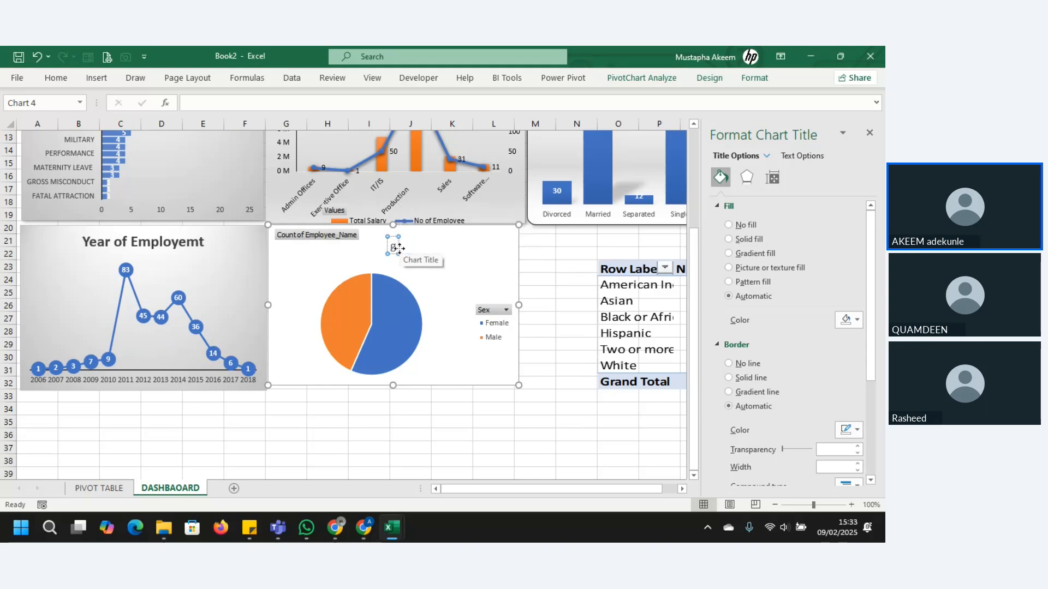
type("GENDAR")
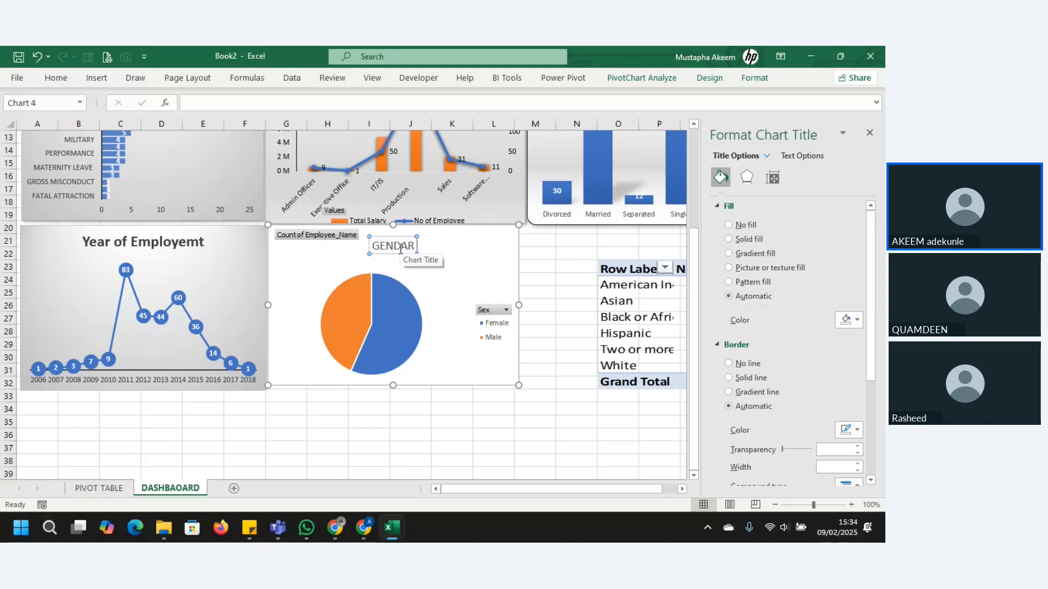
key("BackSpace")
key("BackSpace")
type("ER ANALYSIS")
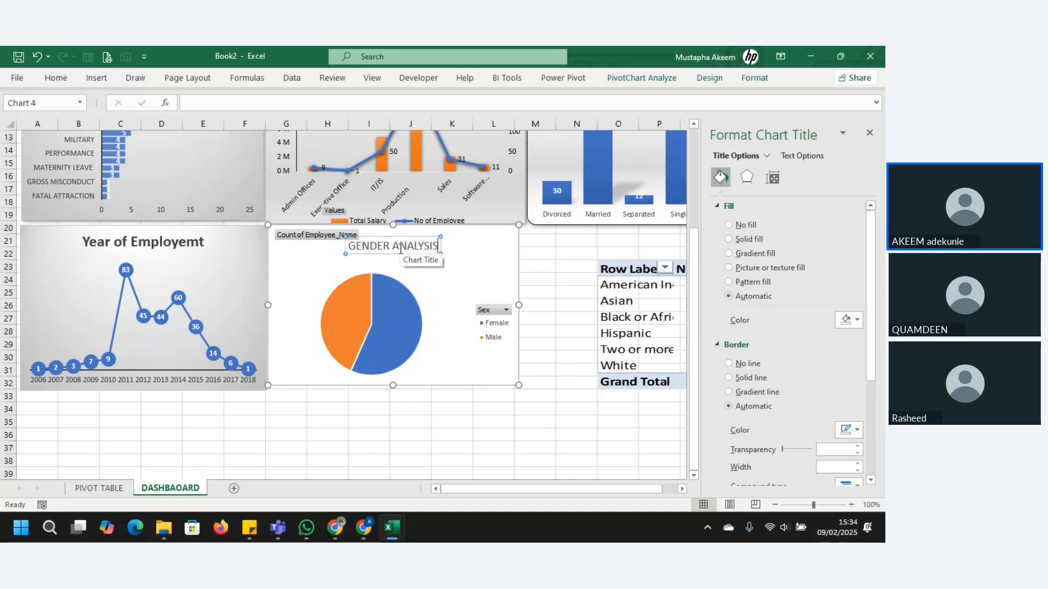
left_click(400, 247)
key("ctrl+a")
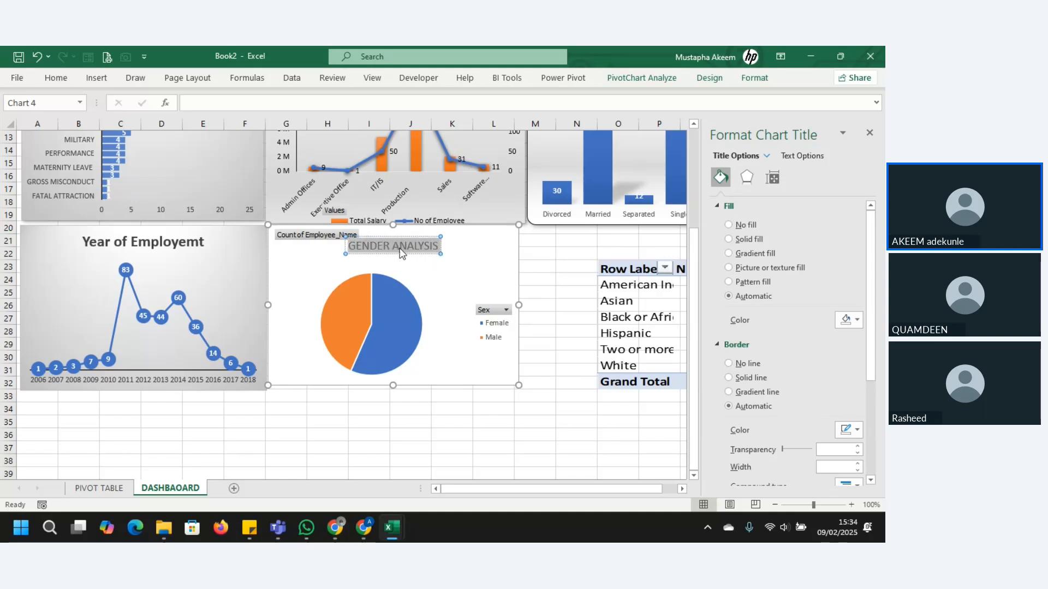
key("ctrl+b")
Step: Hide all field buttons on the GENDER ANALYSIS pie chart and delete its legend
left_click(332, 237)
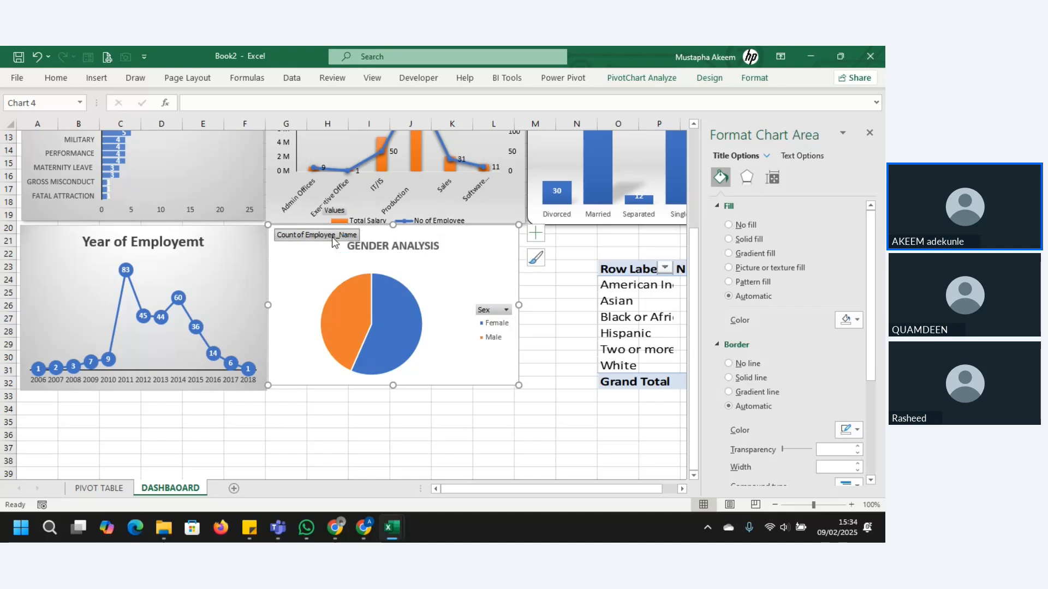
right_click(332, 237)
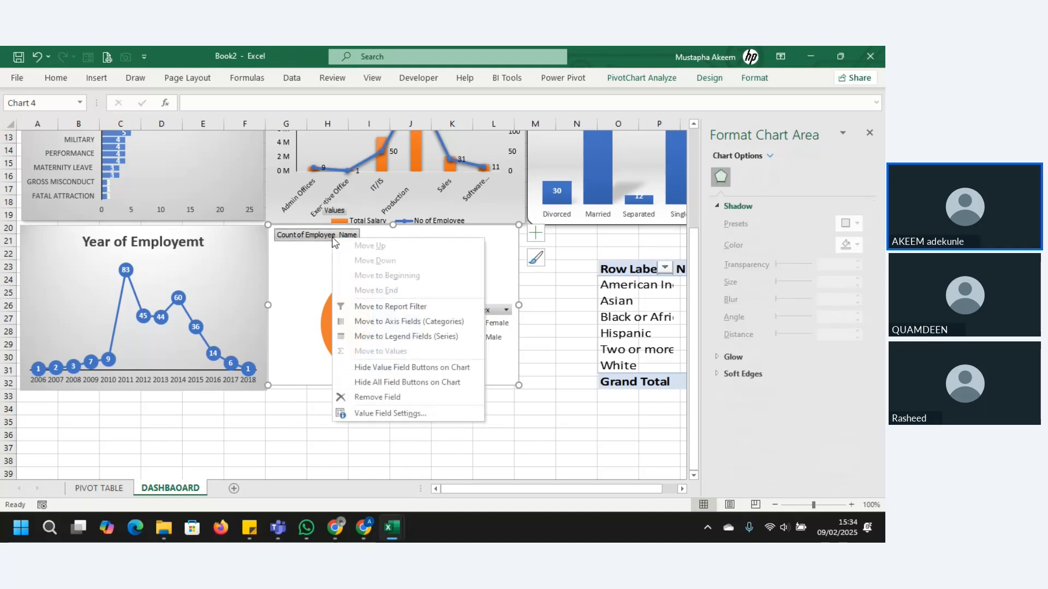
left_click(387, 384)
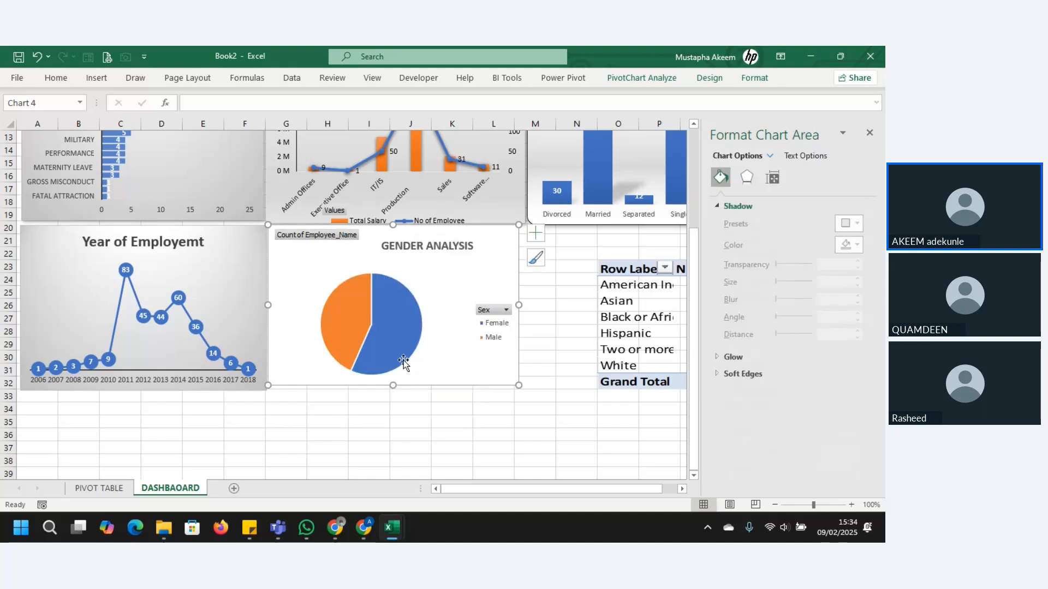
left_click(412, 320)
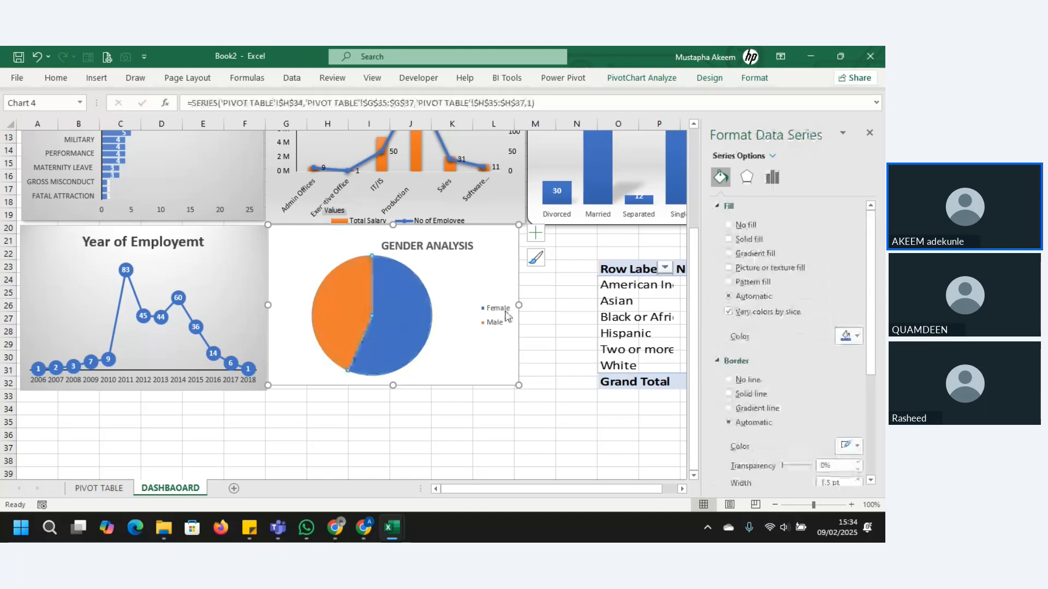
left_click(508, 317)
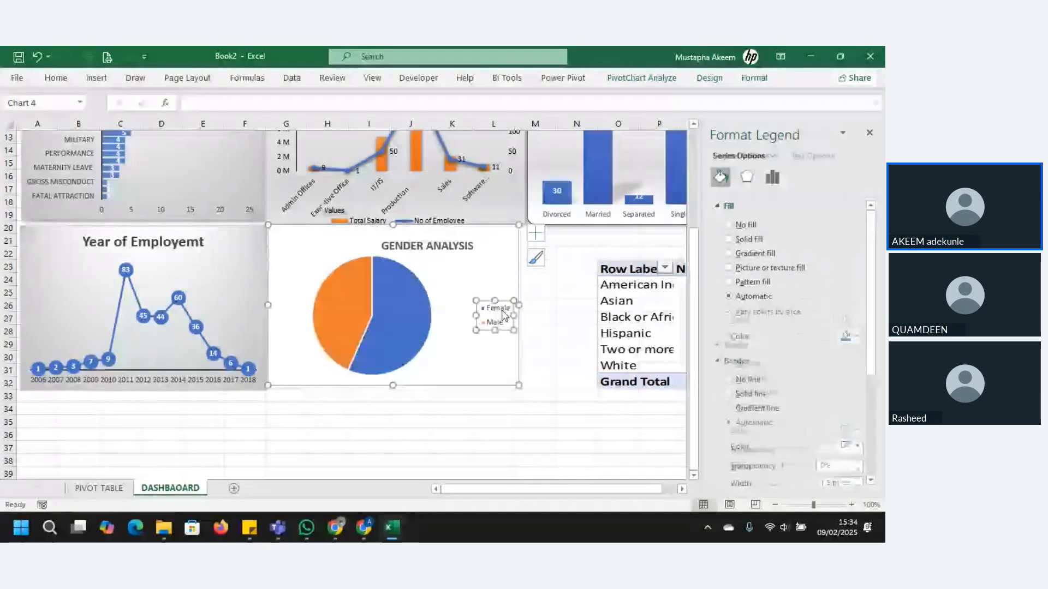
key("Delete")
Step: Add callout data labels with category name and percentage to the pie chart, positioned at Outside End
left_click(535, 233)
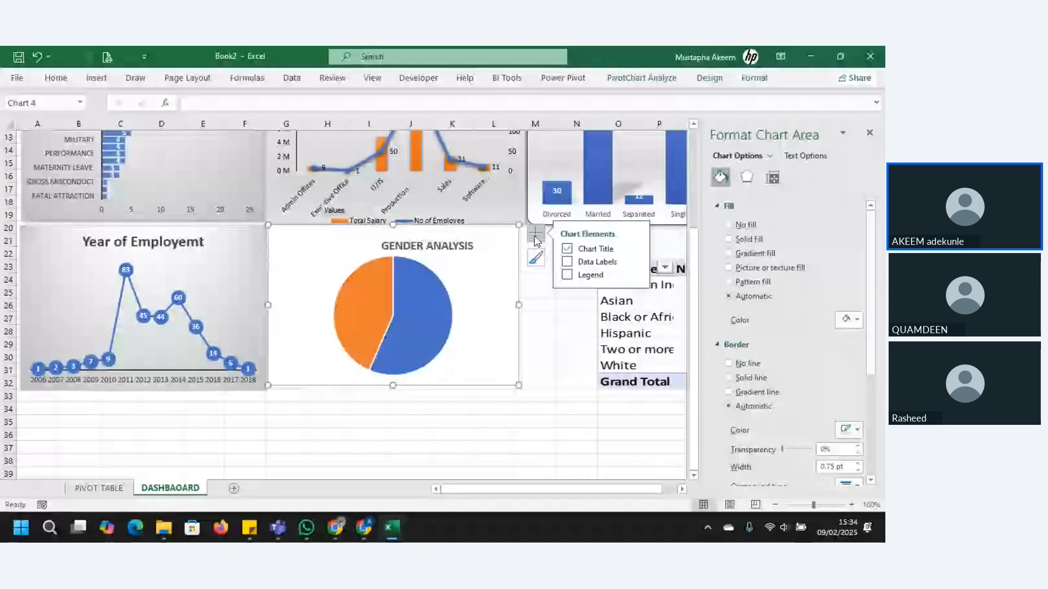
left_click(598, 262)
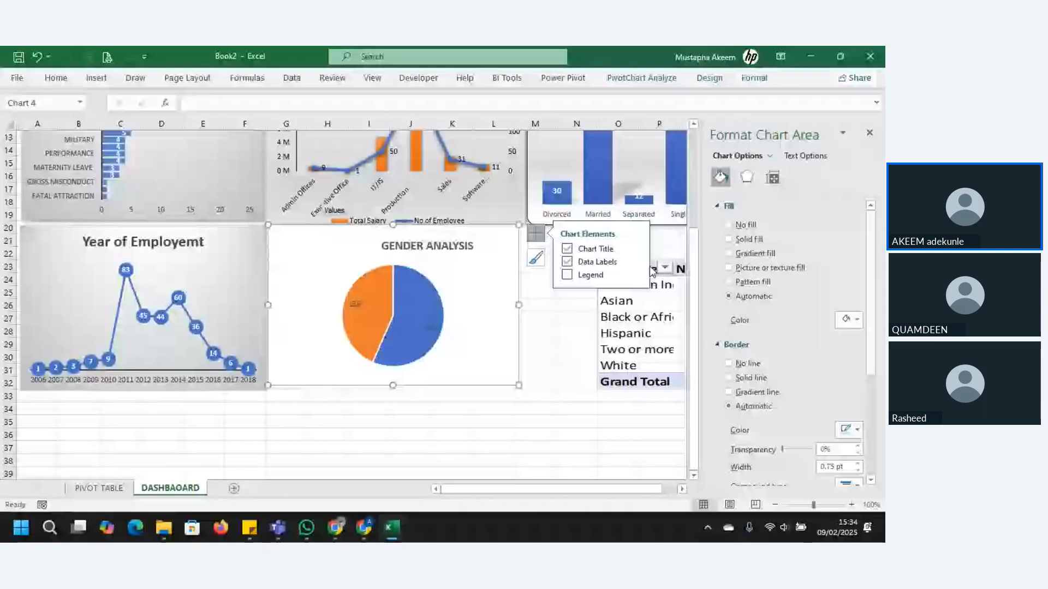
mouse_move(632, 265)
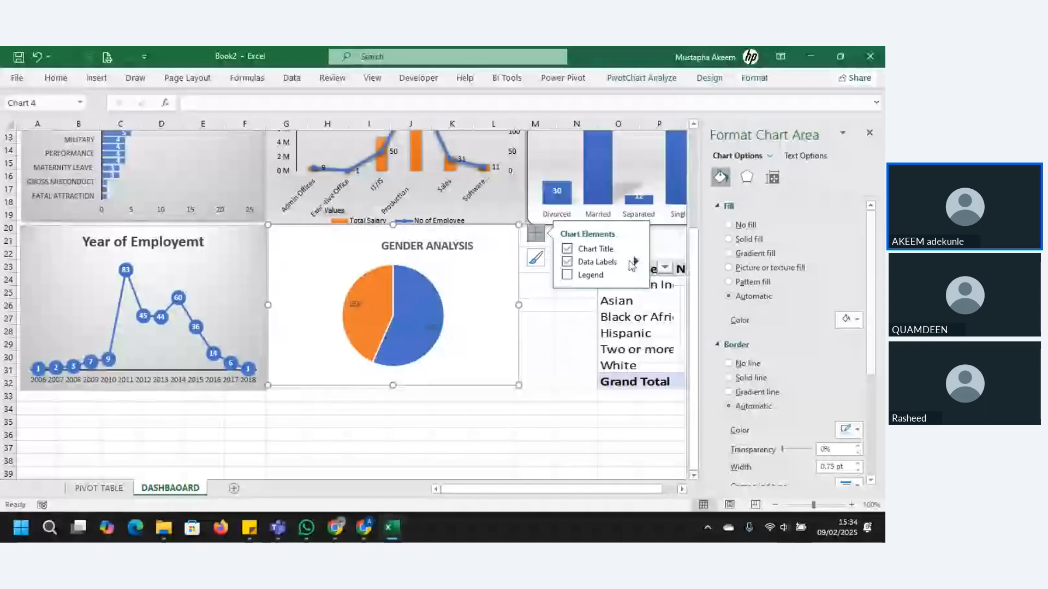
left_click(634, 262)
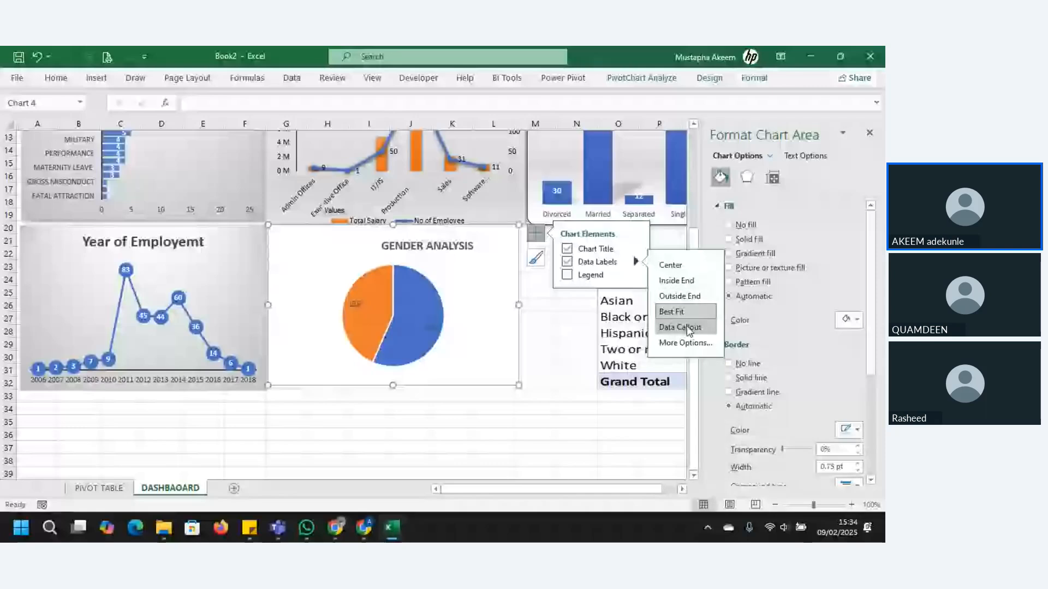
left_click(680, 296)
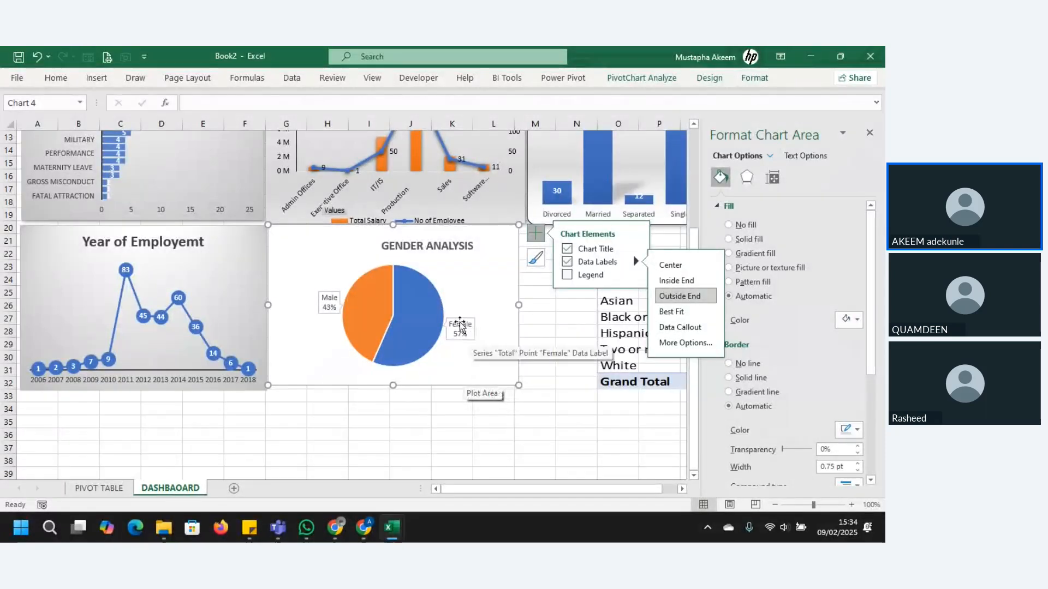
Step: Include the value in the pie chart's data labels and try to apply the (New Line) separator to both labels
left_click(690, 344)
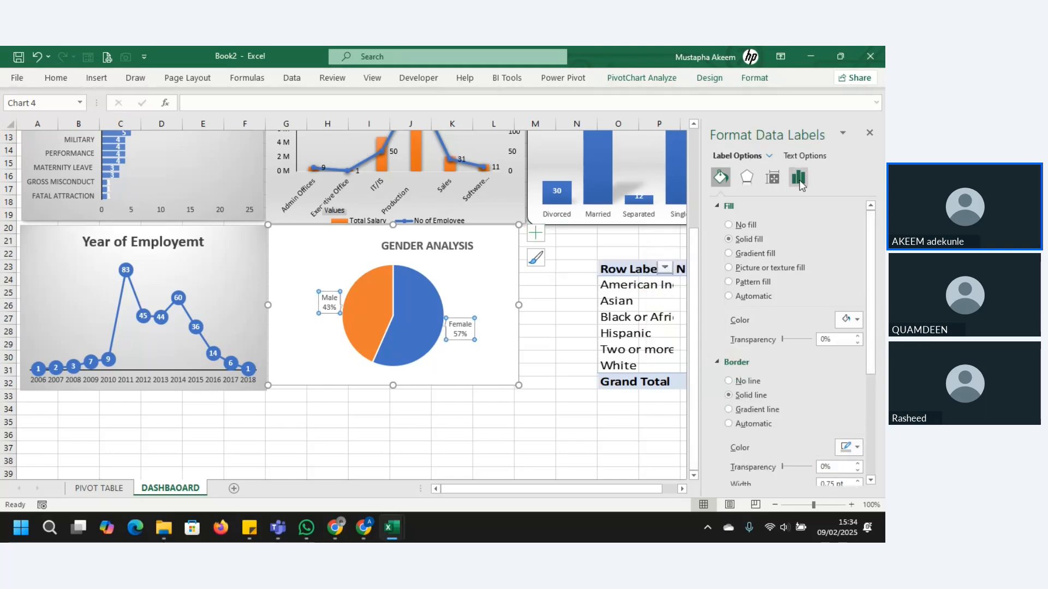
left_click(800, 180)
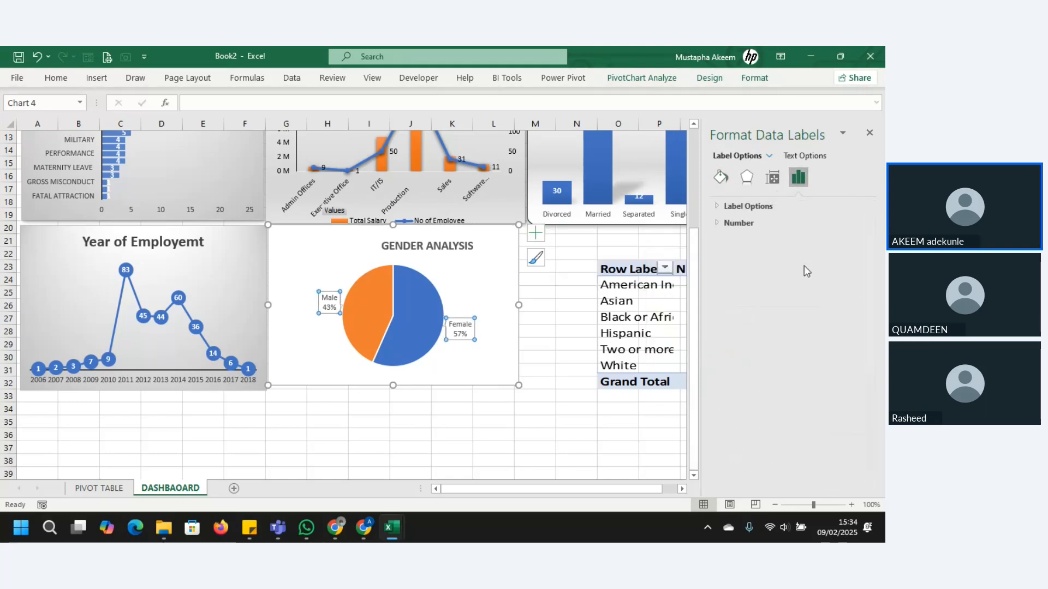
left_click(718, 206)
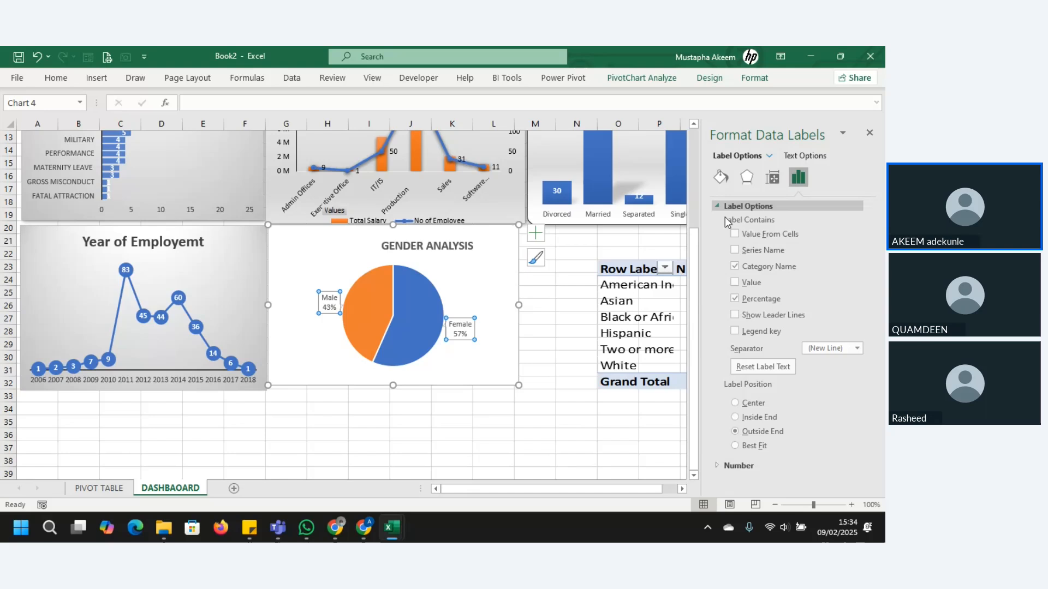
left_click(738, 285)
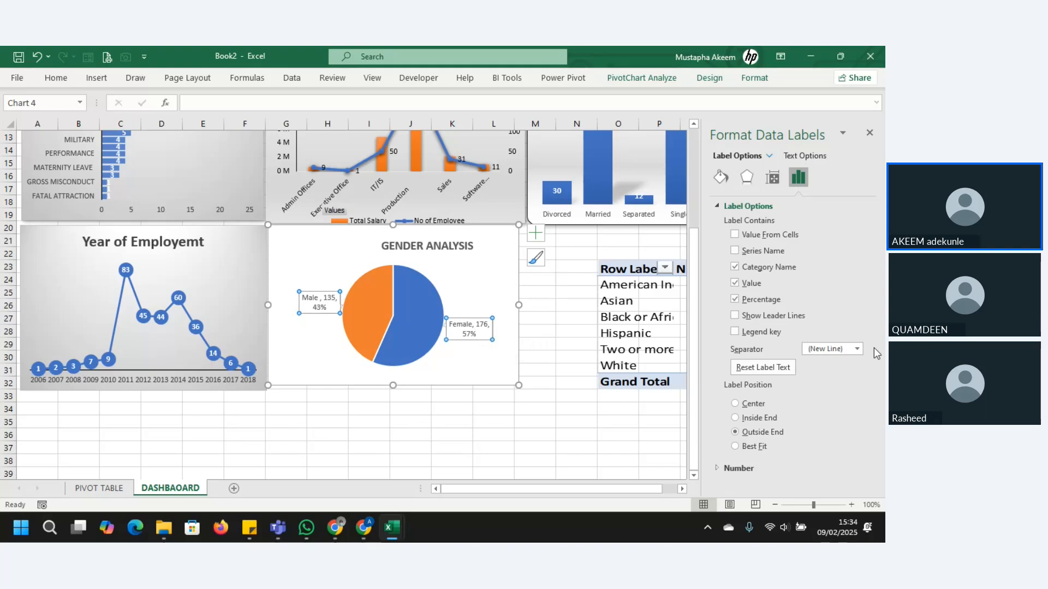
left_click(858, 349)
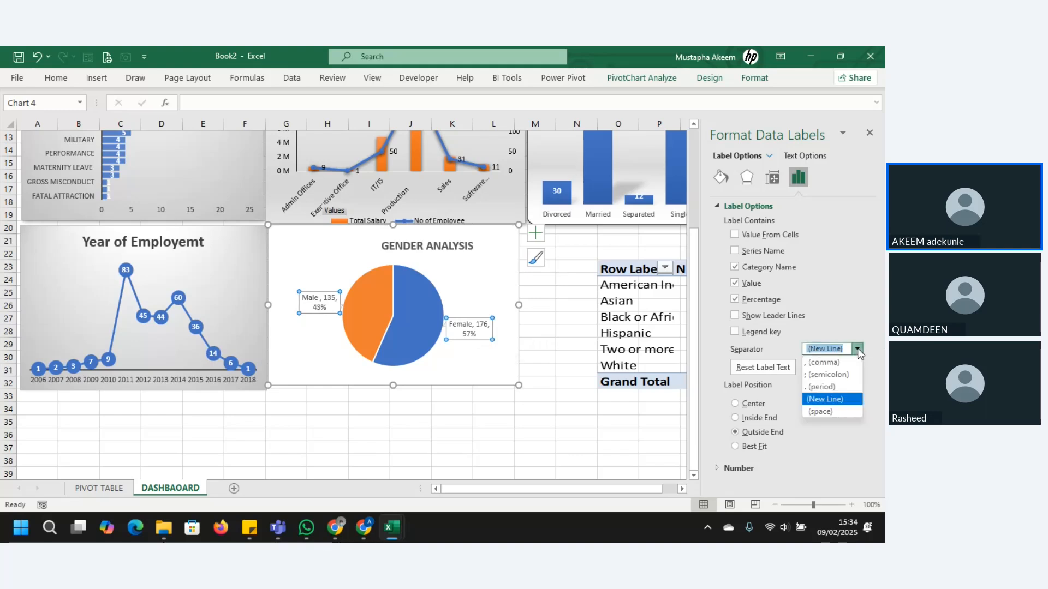
left_click(827, 399)
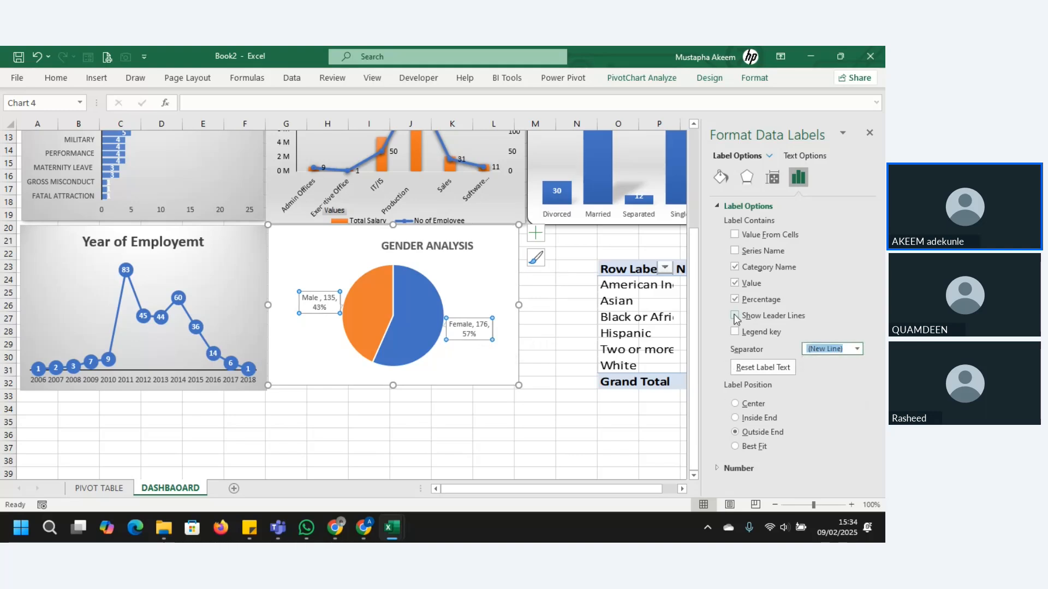
Step: Set the Female data label's separator to (New Line) and make its box taller to fit all three lines
left_click(484, 334)
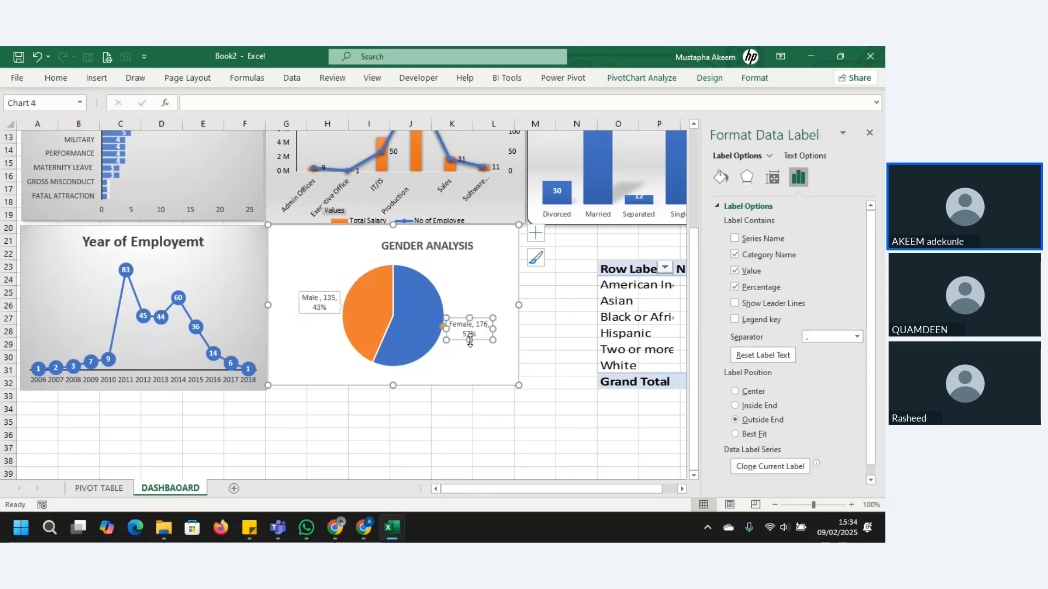
left_click_drag(470, 340, 470, 348)
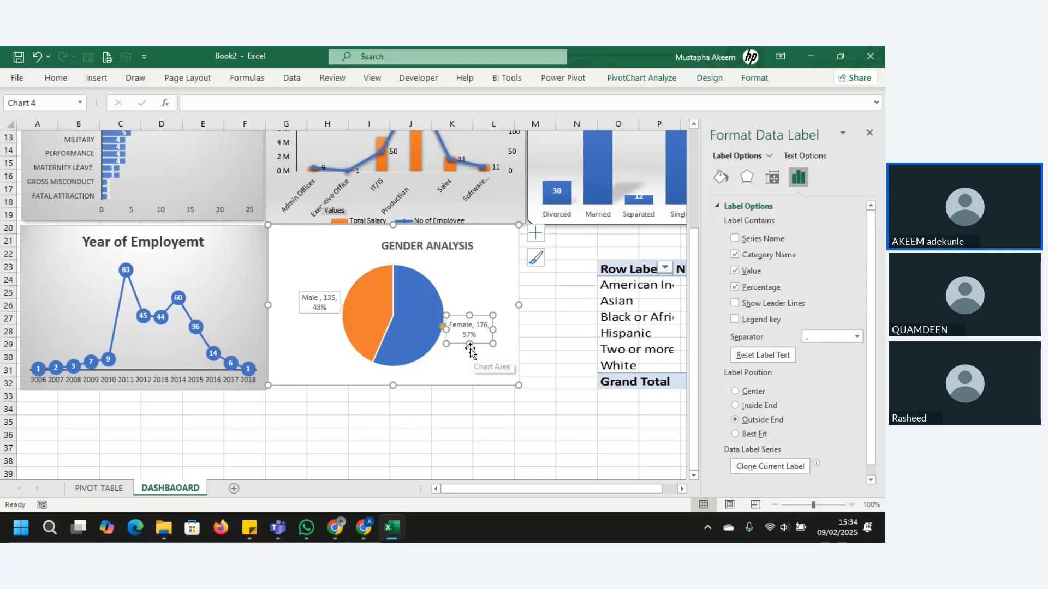
double_click(476, 326)
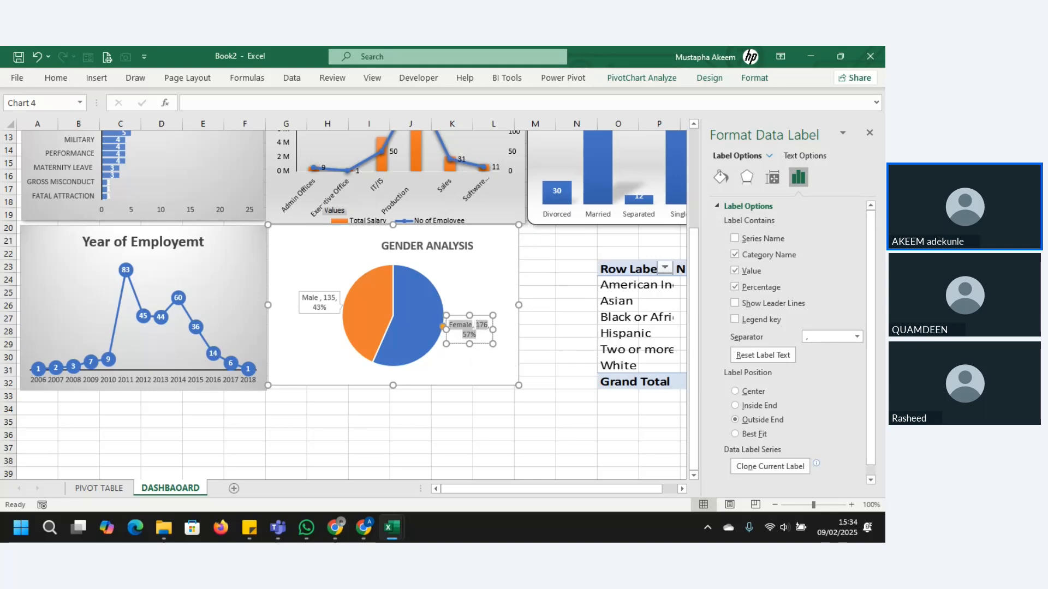
left_click(857, 336)
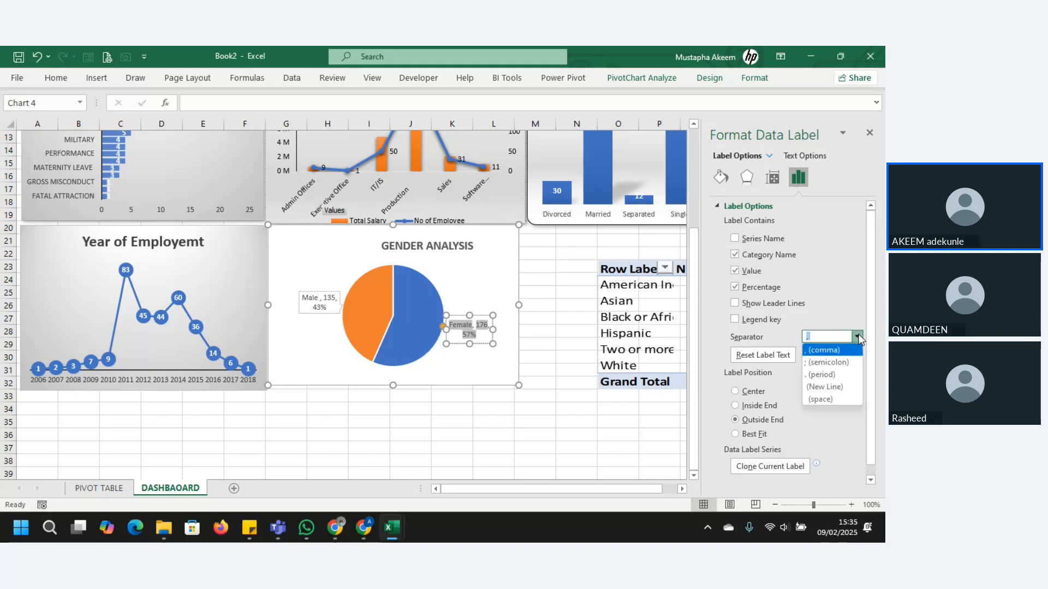
left_click(825, 387)
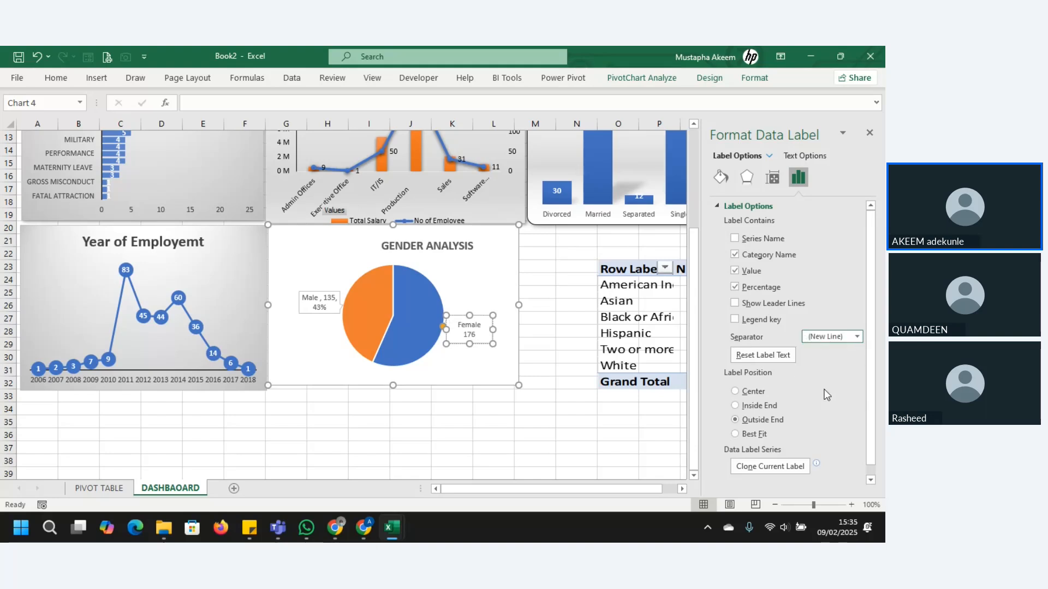
left_click_drag(469, 342, 472, 359)
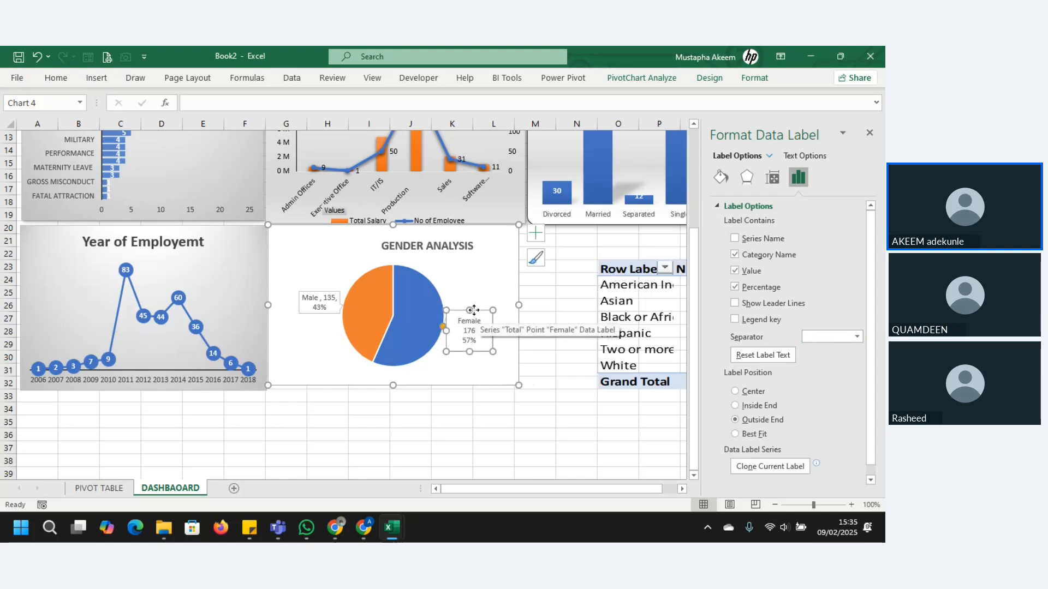
Step: Move the pie chart's Female data label up slightly and set the Male data label's separator to (New Line)
left_click_drag(474, 305, 474, 297)
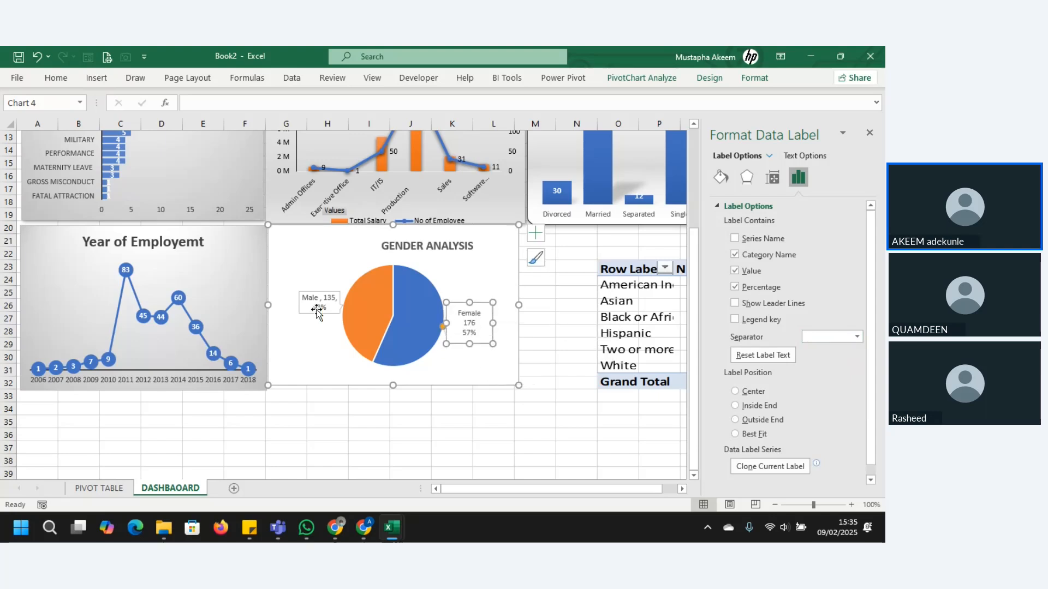
left_click(314, 299)
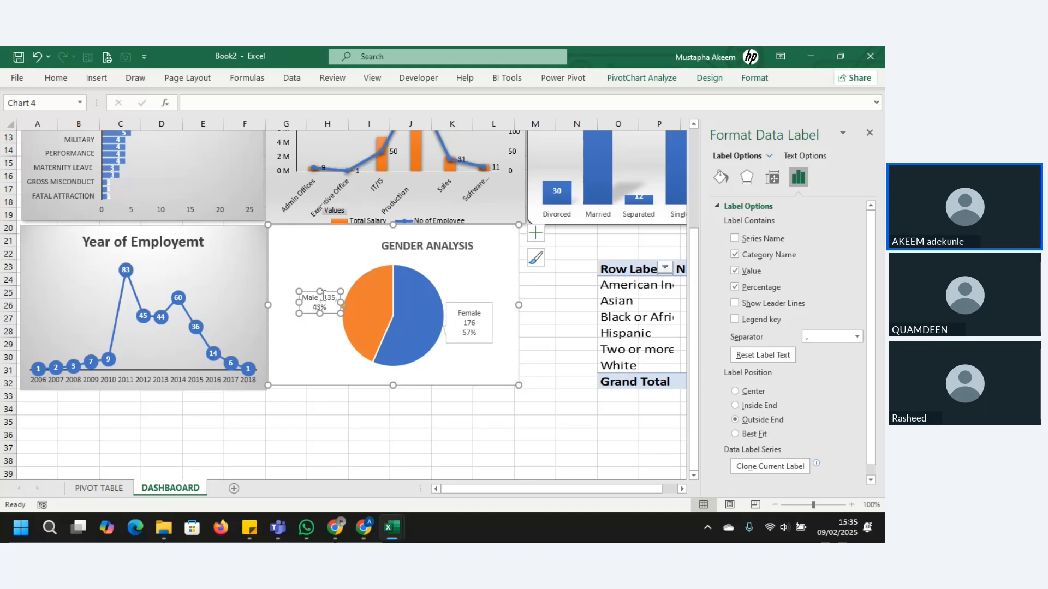
left_click(324, 296)
left_click(858, 337)
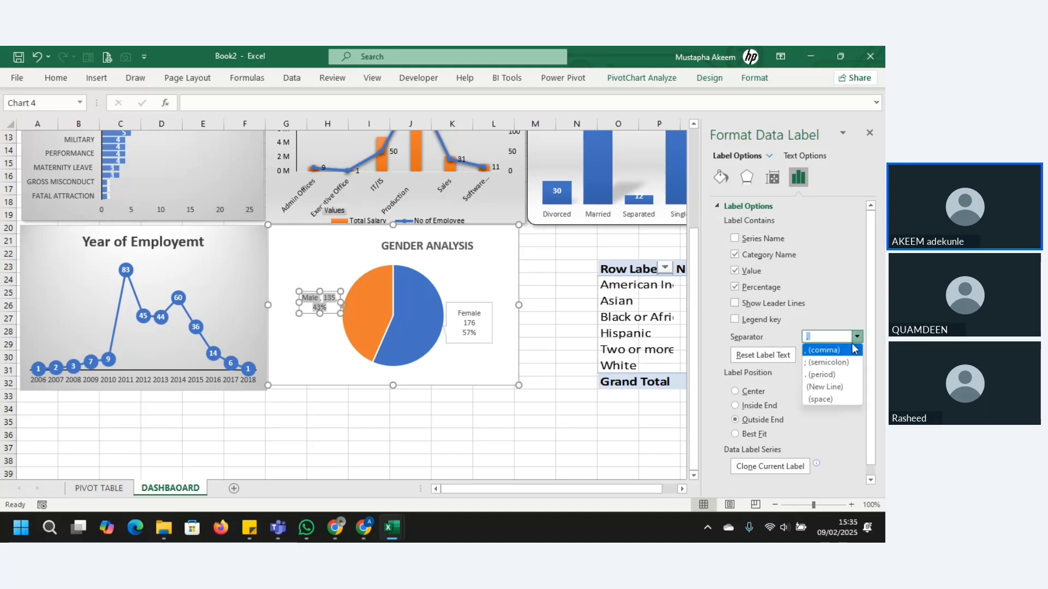
left_click(821, 389)
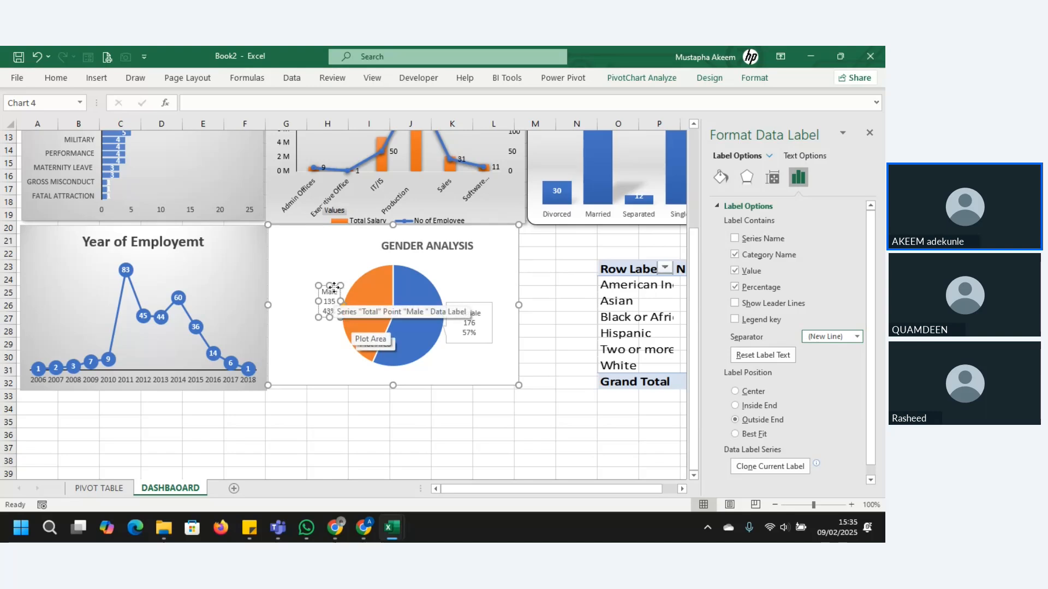
left_click(336, 364)
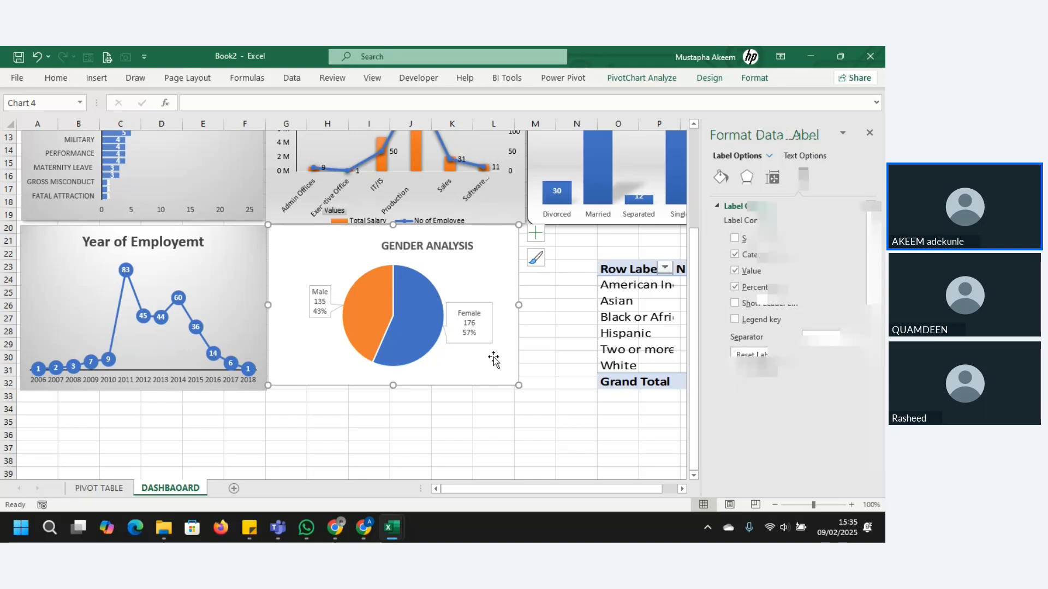
Step: Move the GENDER ANALYSIS title so it sits roughly centred above the pie
left_click(466, 314)
left_click(472, 248)
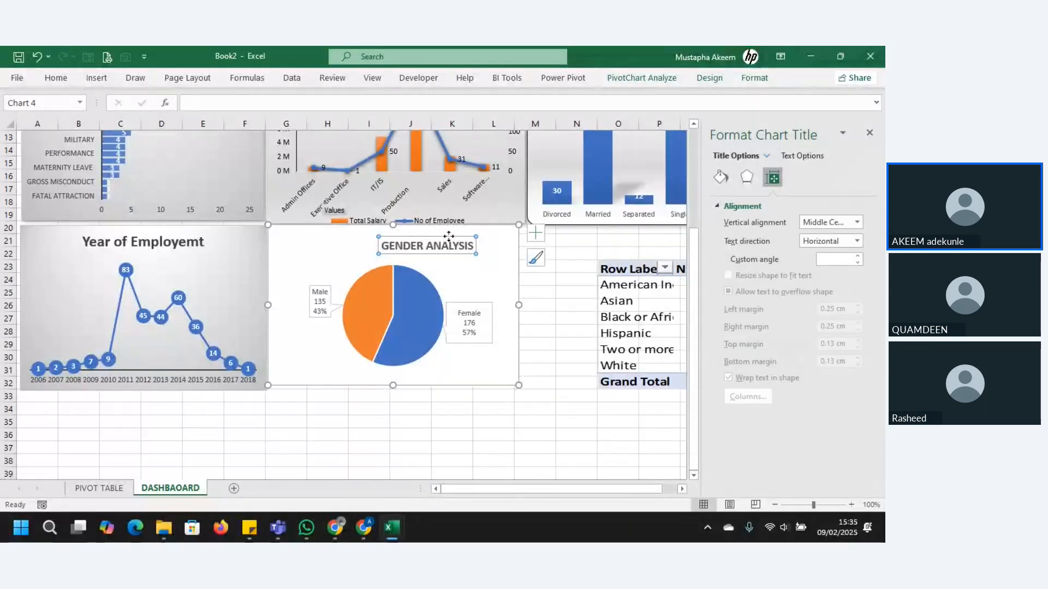
left_click_drag(449, 236, 401, 234)
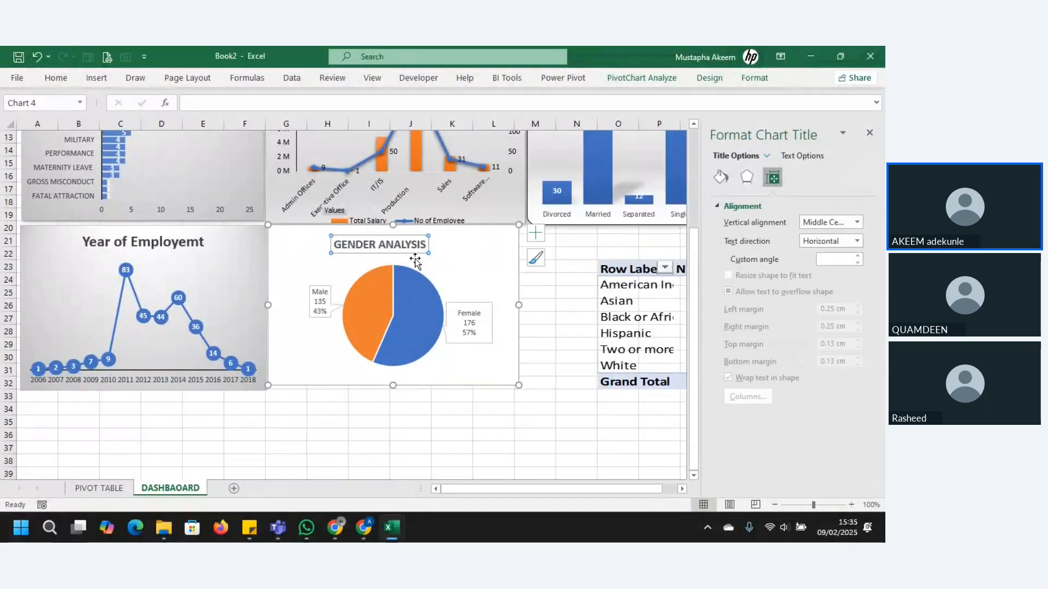
left_click(462, 296)
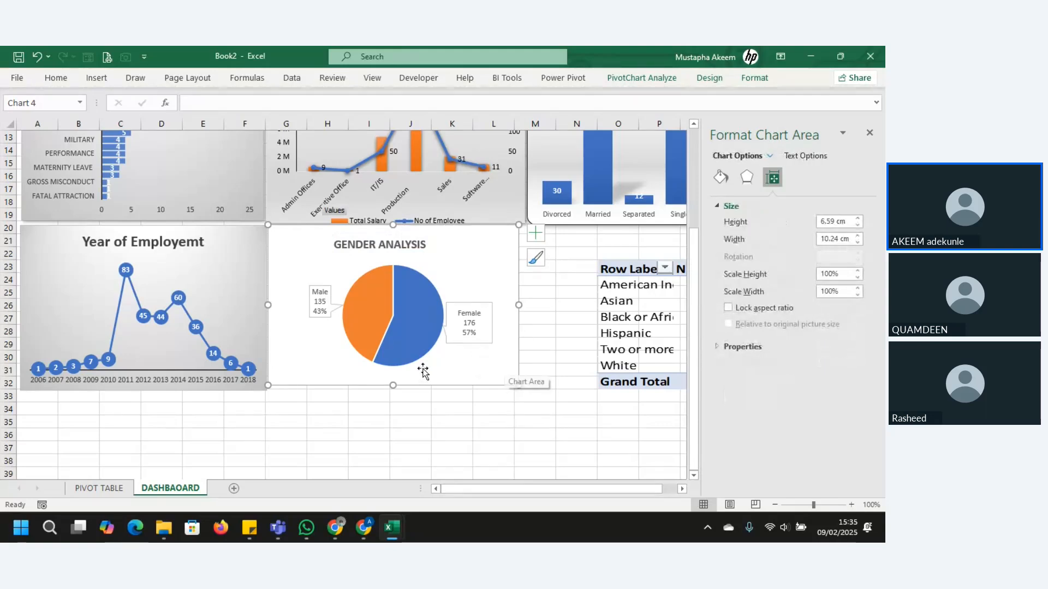
Step: Place the linked employee-count table picture directly beside the pie chart under MARITAL STATUS, close the formatting pane and make the picture slightly taller
left_click(659, 334)
left_click_drag(644, 257, 564, 223)
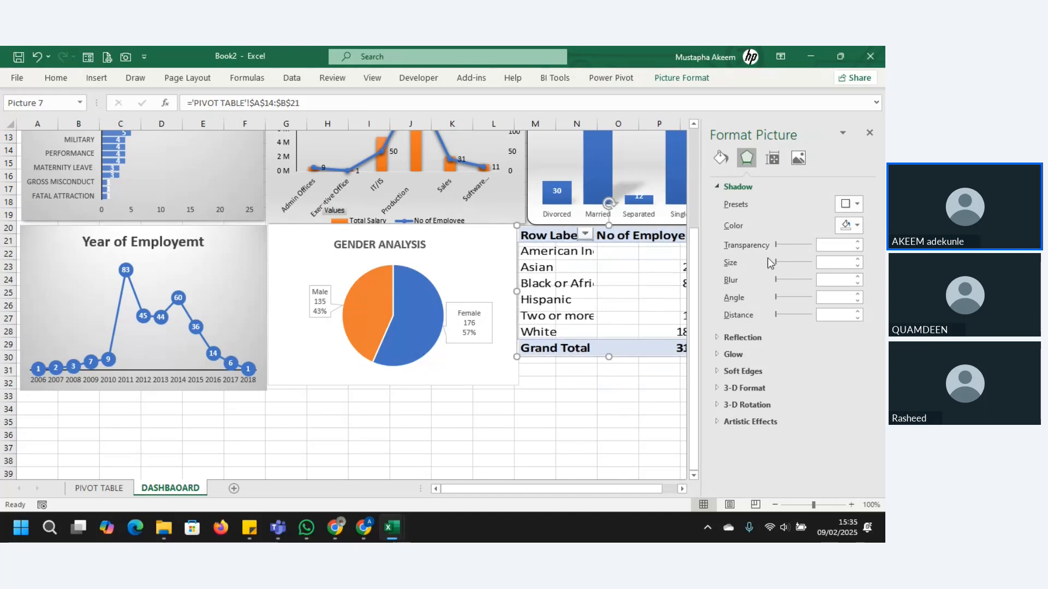
left_click(870, 133)
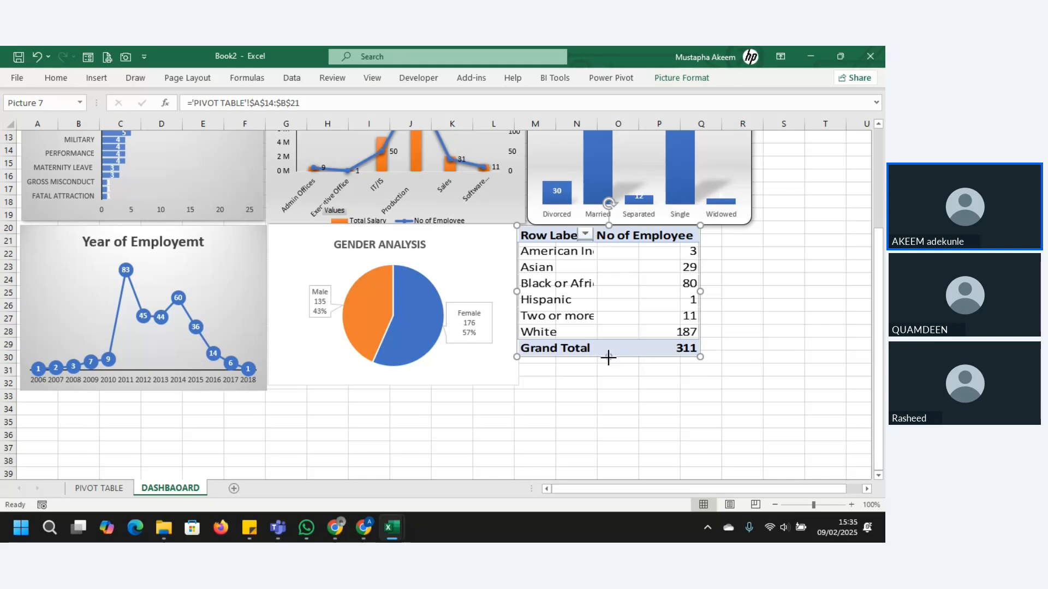
left_click_drag(609, 357, 610, 367)
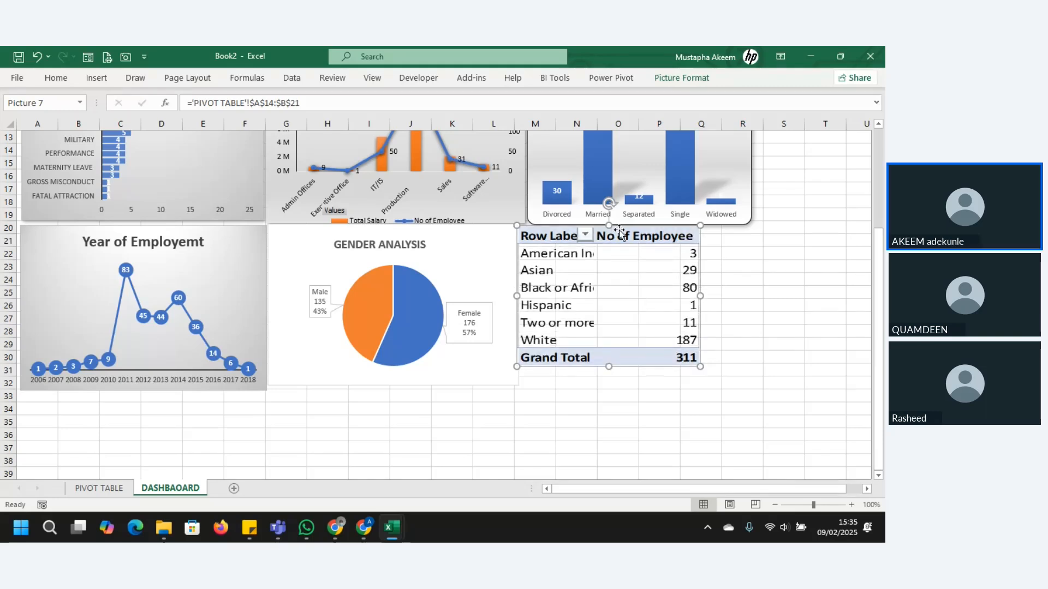
Step: Shift the table picture away from the pie chart and widen the chart to about the edge of DEPARTMENTAL ANALYSIS above it
left_click_drag(621, 232, 676, 233)
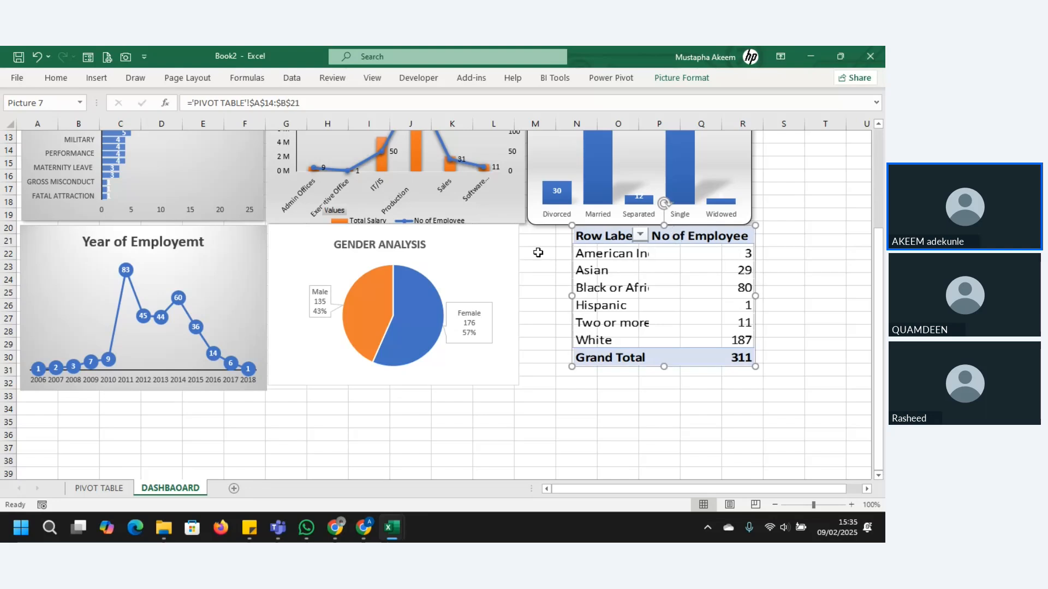
left_click(483, 251)
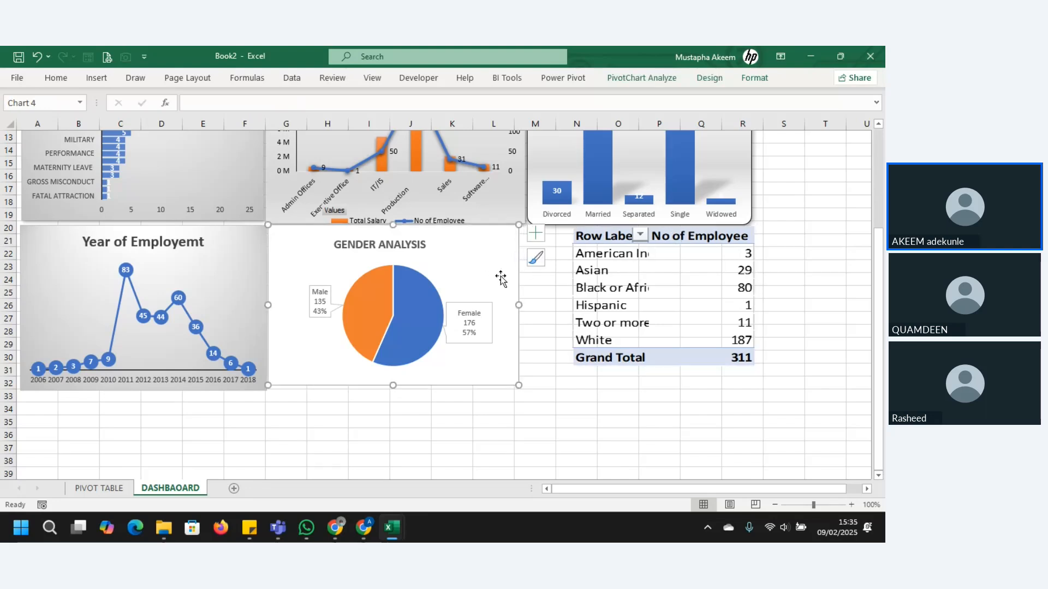
left_click_drag(519, 304, 529, 304)
Step: Move the table picture back against the pie chart's edge and enlarge it to about 6.54 cm high by 8.49 cm wide
left_click(627, 276)
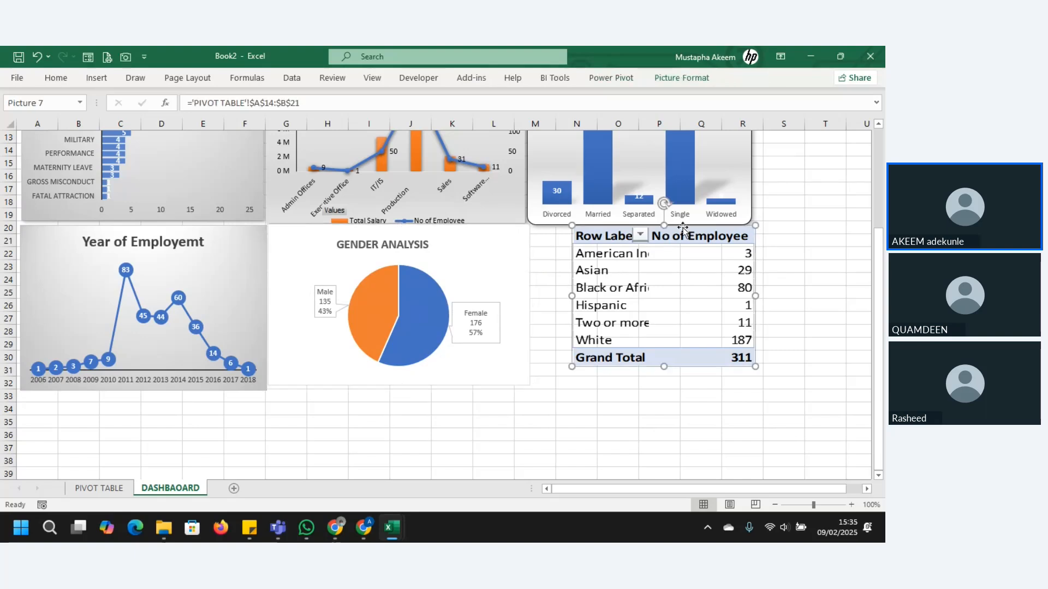
left_click_drag(669, 230, 631, 231)
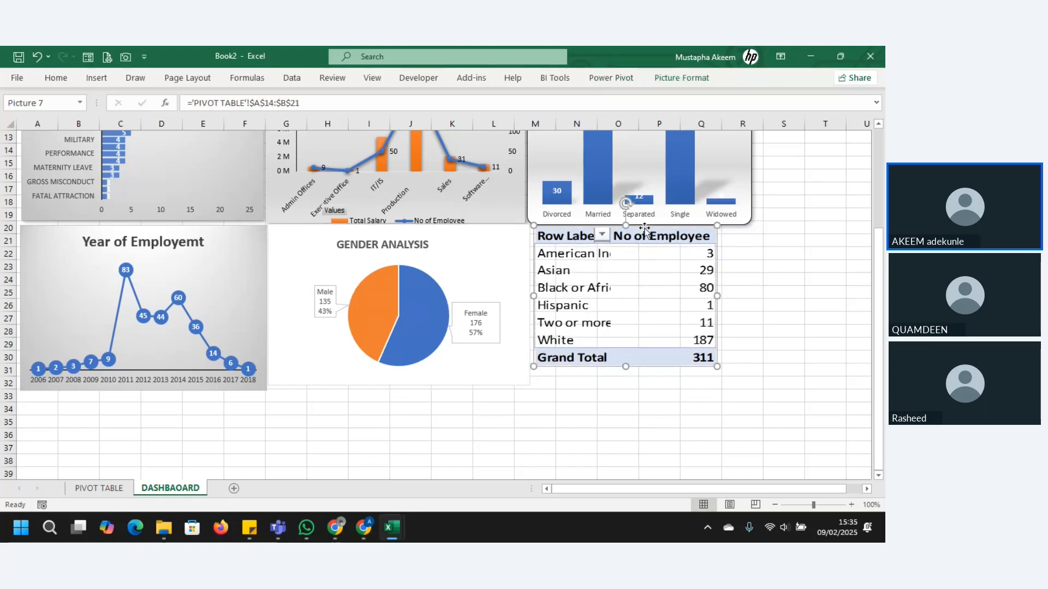
left_click_drag(717, 367, 741, 375)
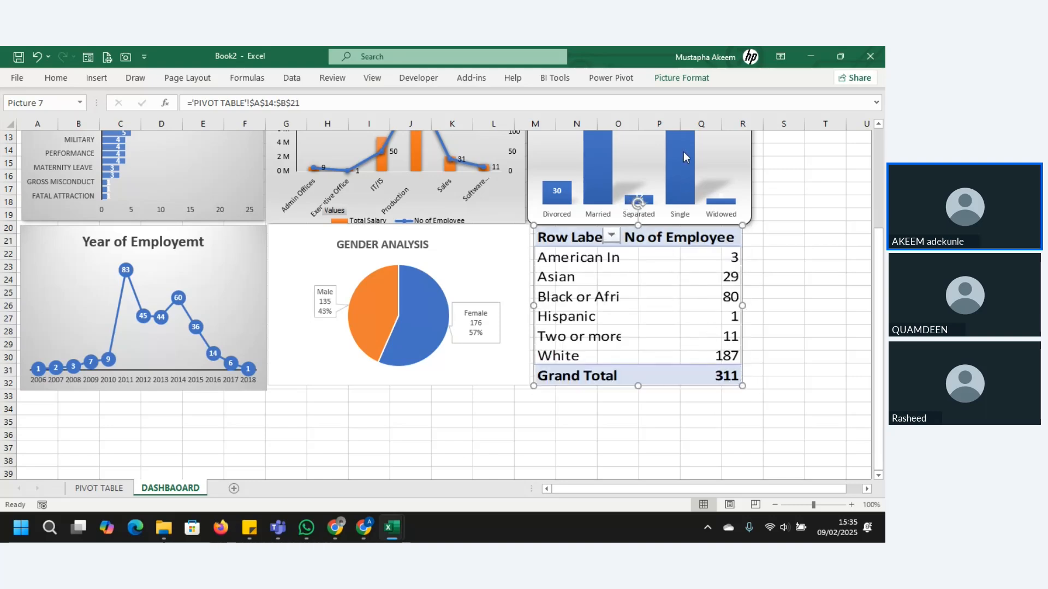
Step: Give the linked table picture a border with a weight of 1 pt
left_click(681, 80)
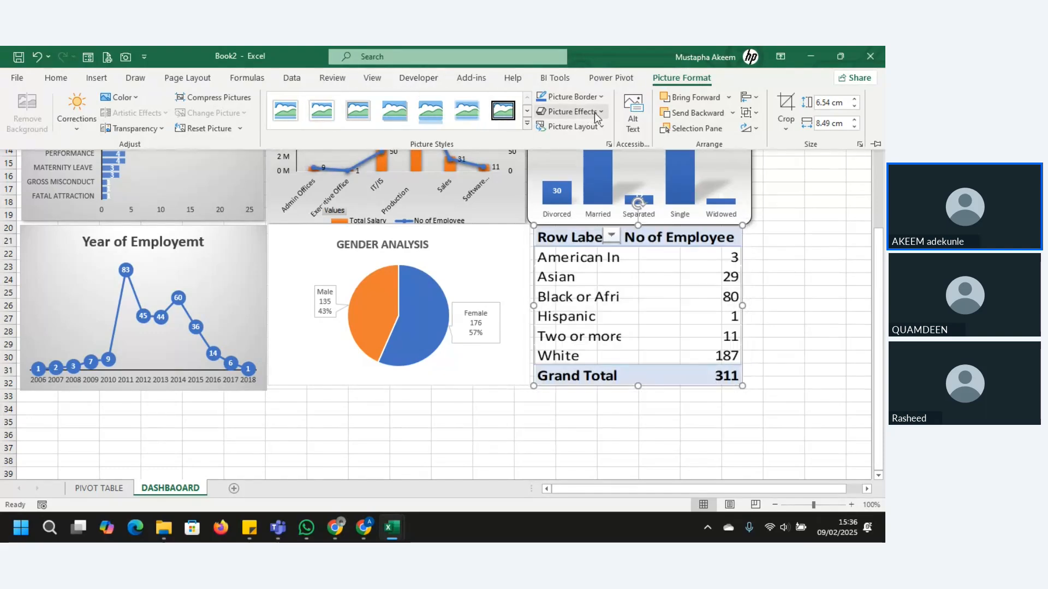
left_click(601, 97)
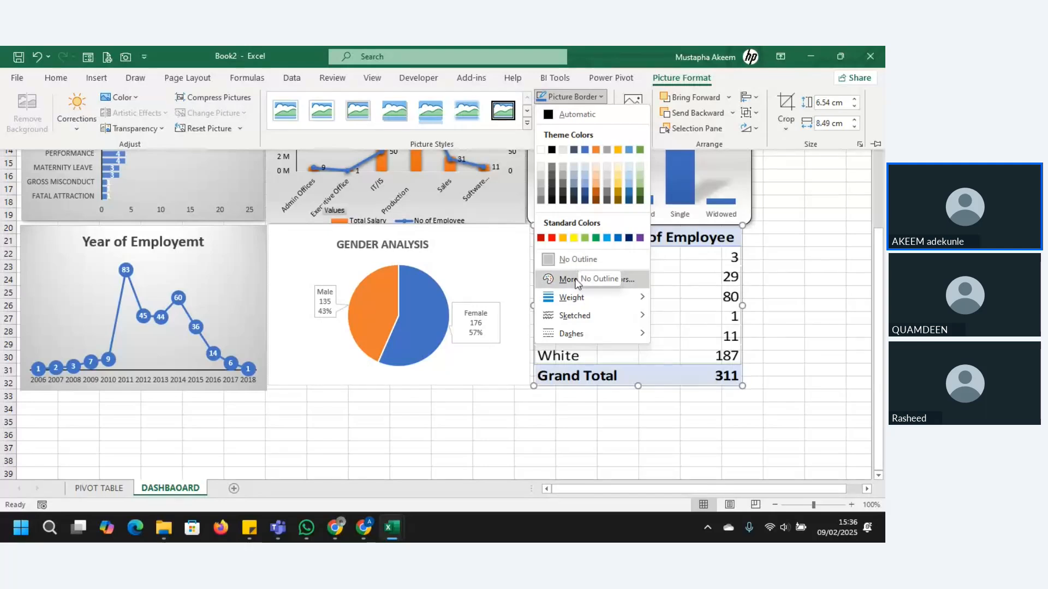
mouse_move(592, 305)
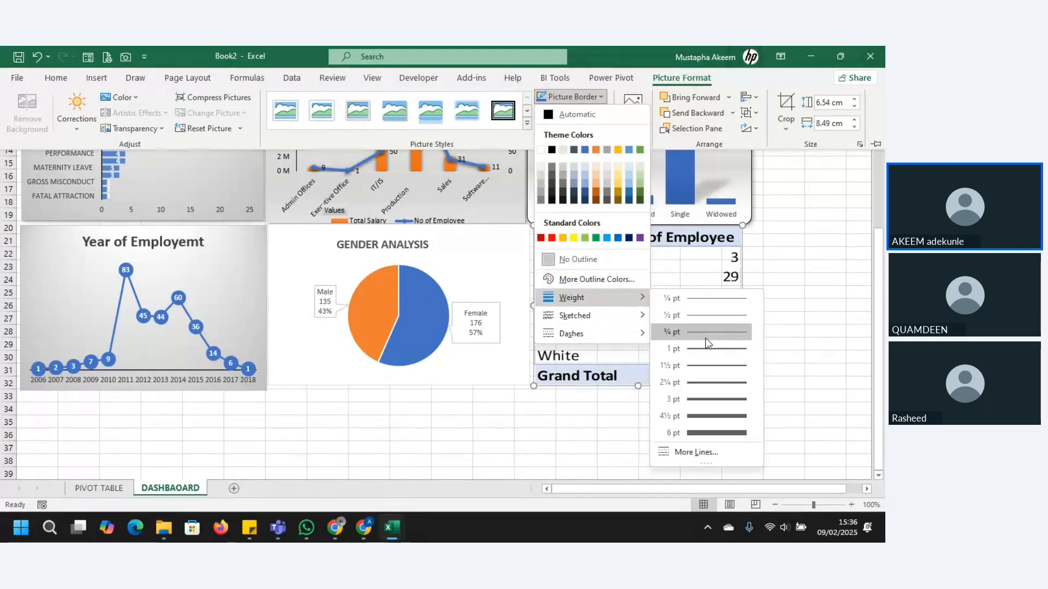
left_click(705, 347)
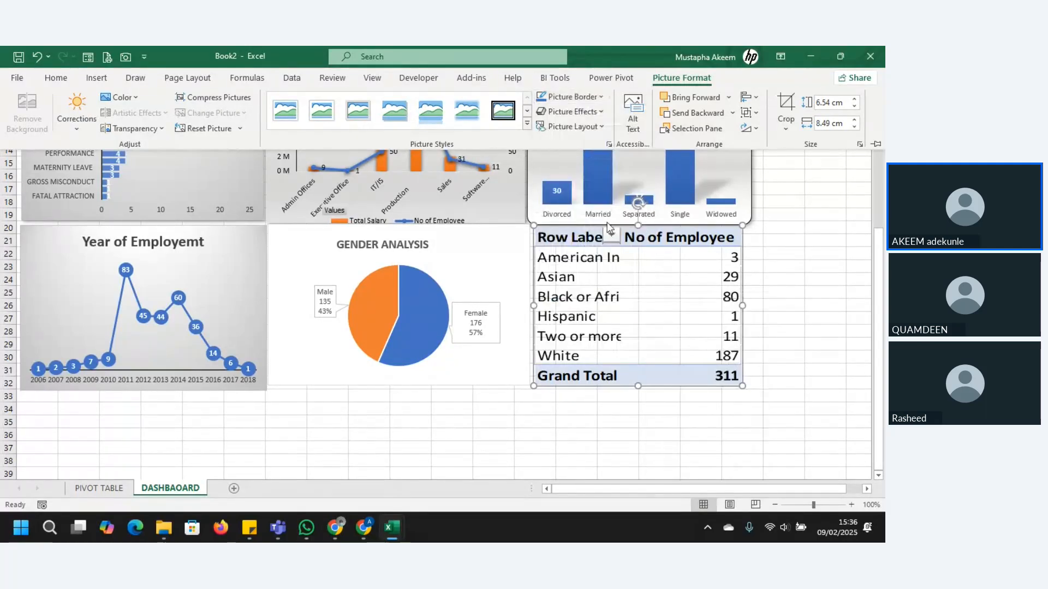
Step: Apply the first Outer shadow preset to the linked table picture and deselect it
left_click(602, 112)
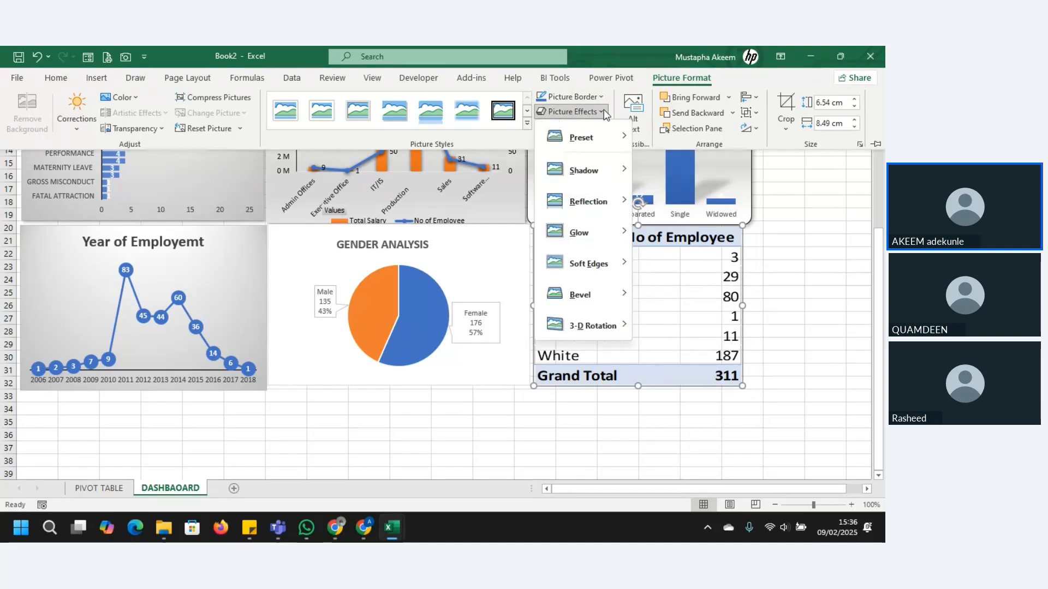
mouse_move(590, 166)
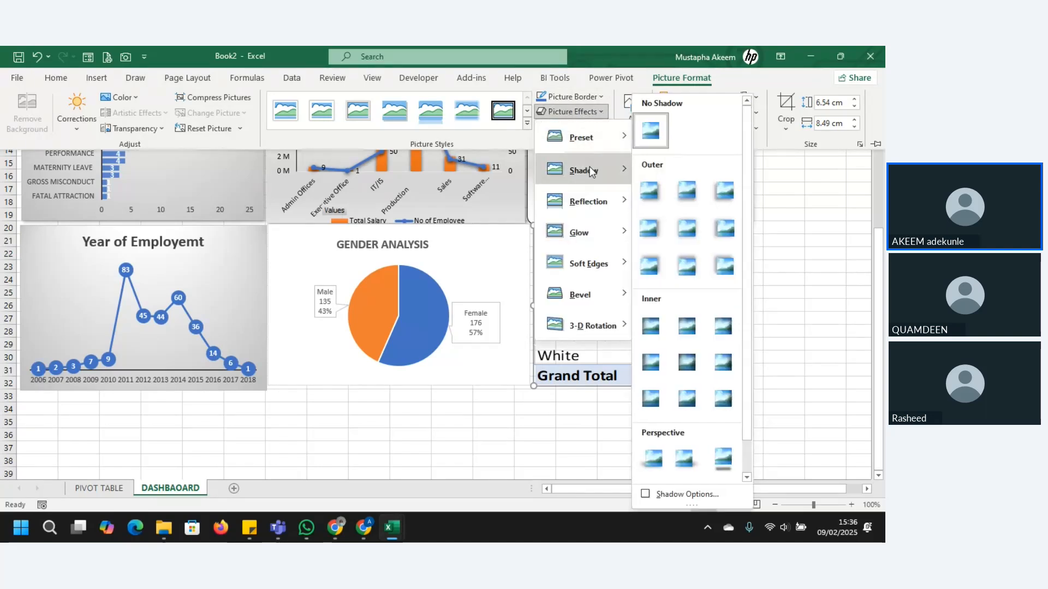
left_click(653, 198)
left_click(607, 442)
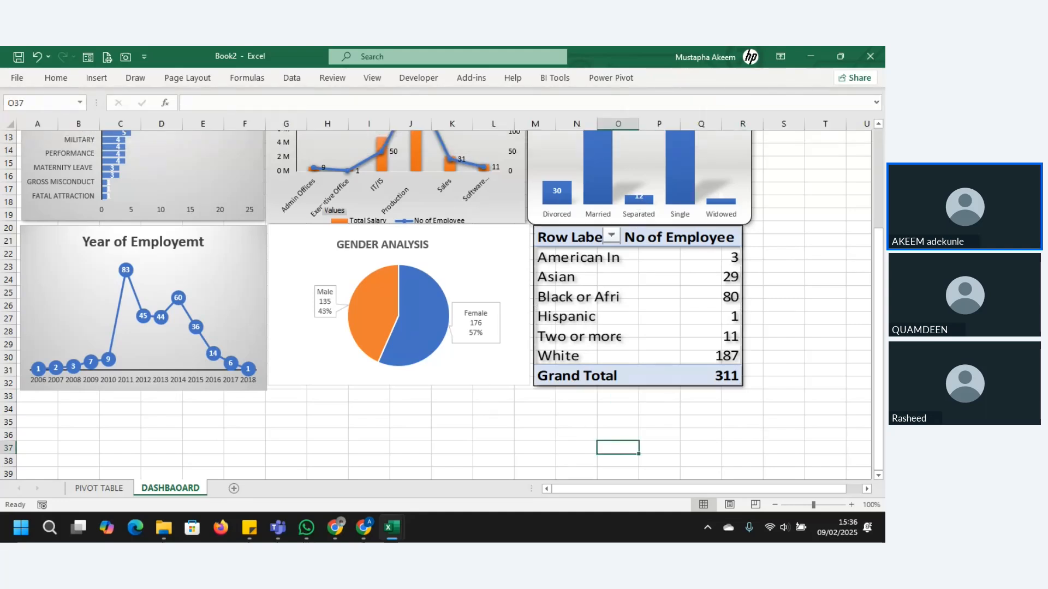
Step: Turn off the gridlines on the DASHBAOARD sheet
left_click_drag(874, 372, 868, 241)
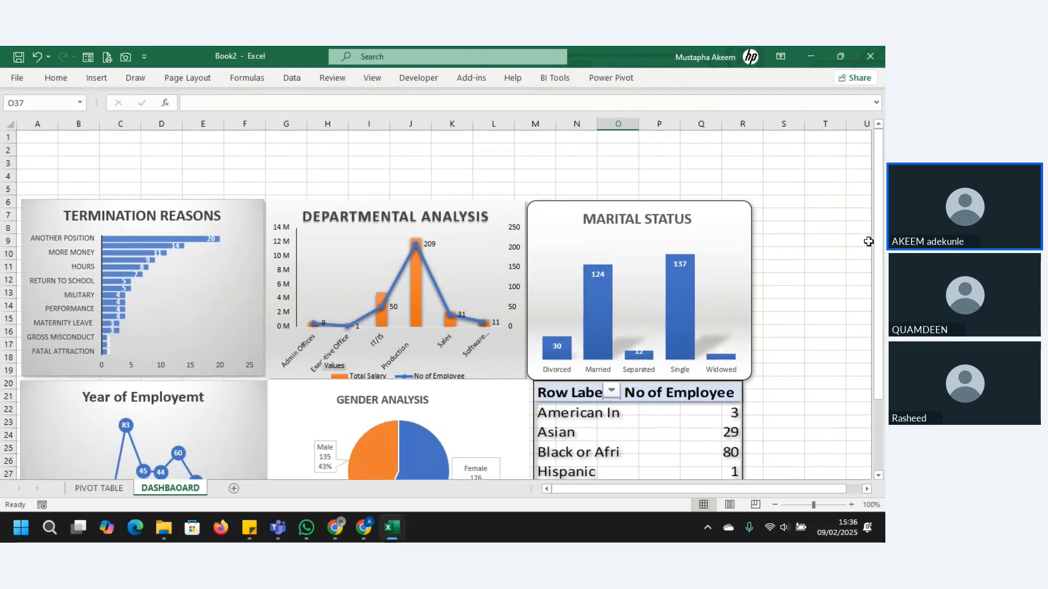
left_click(304, 173)
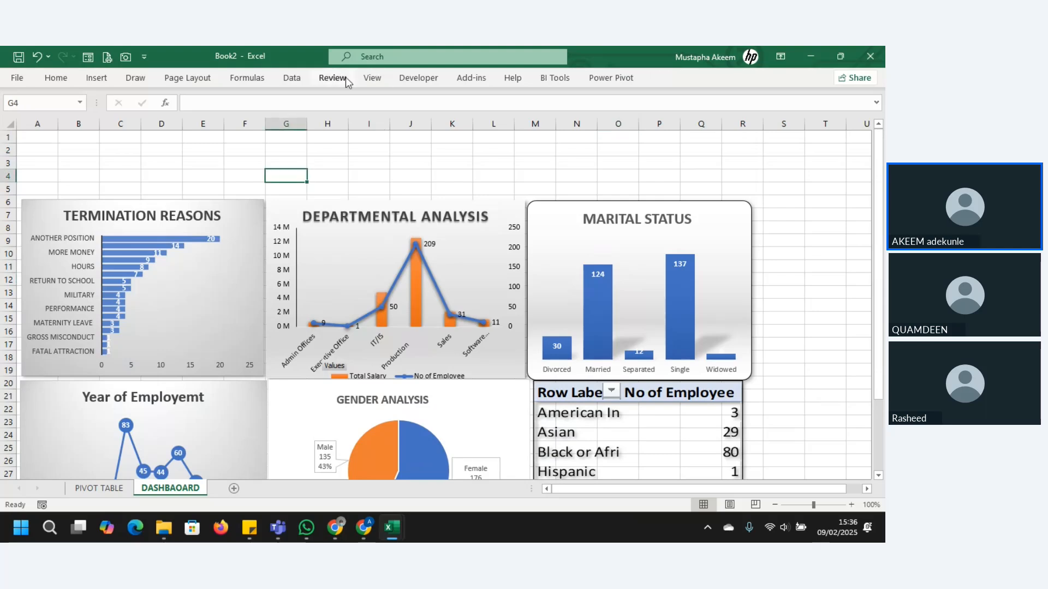
left_click(372, 78)
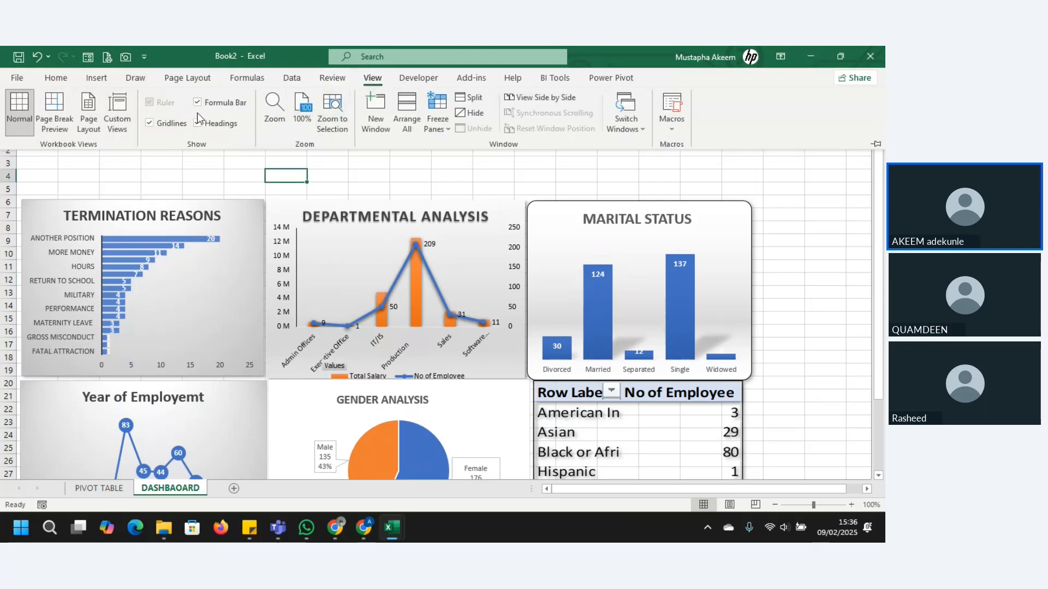
left_click(151, 124)
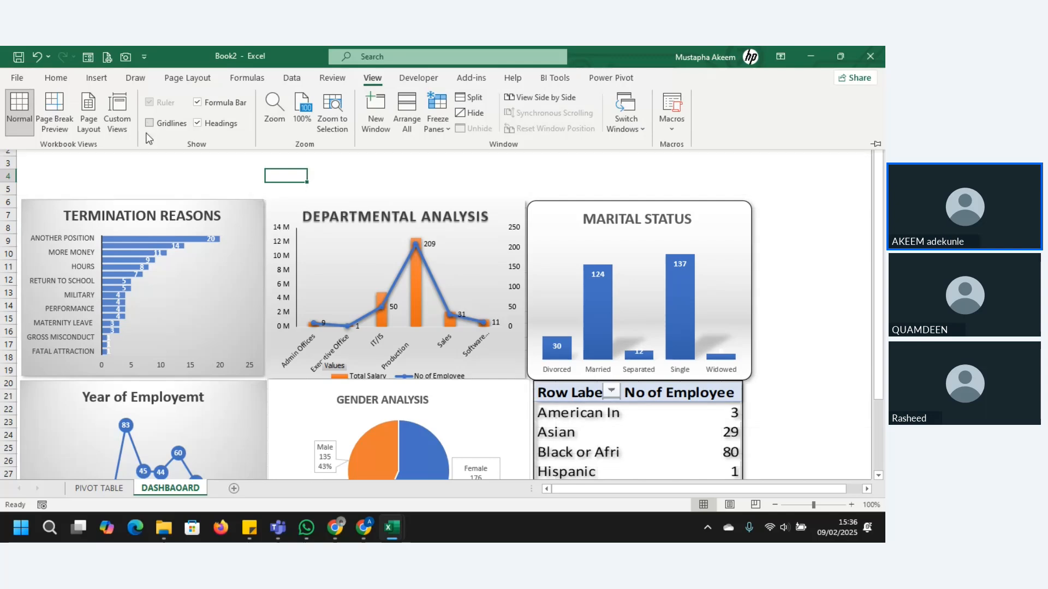
left_click(148, 166)
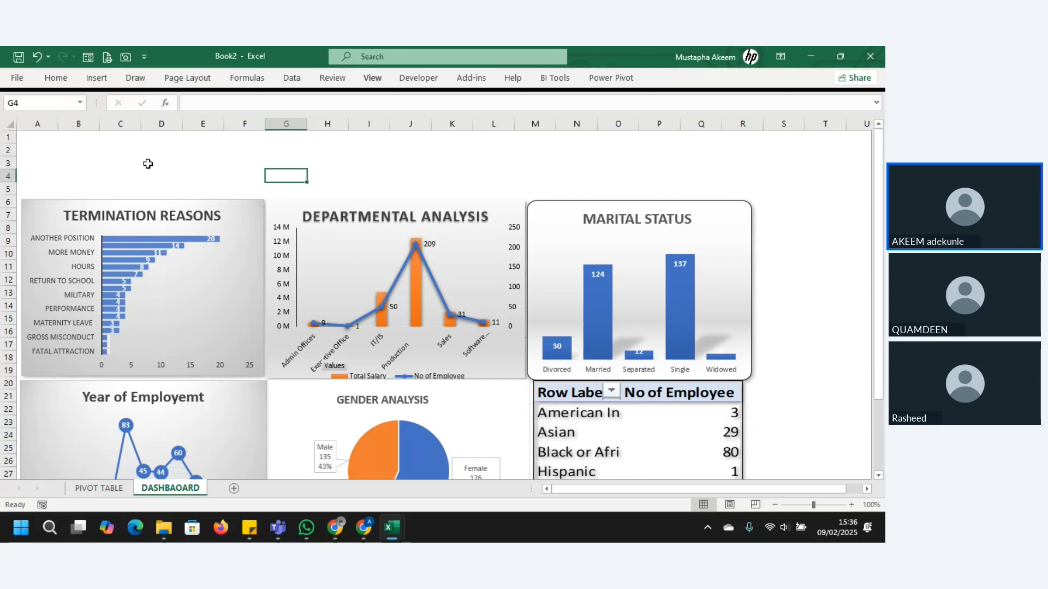
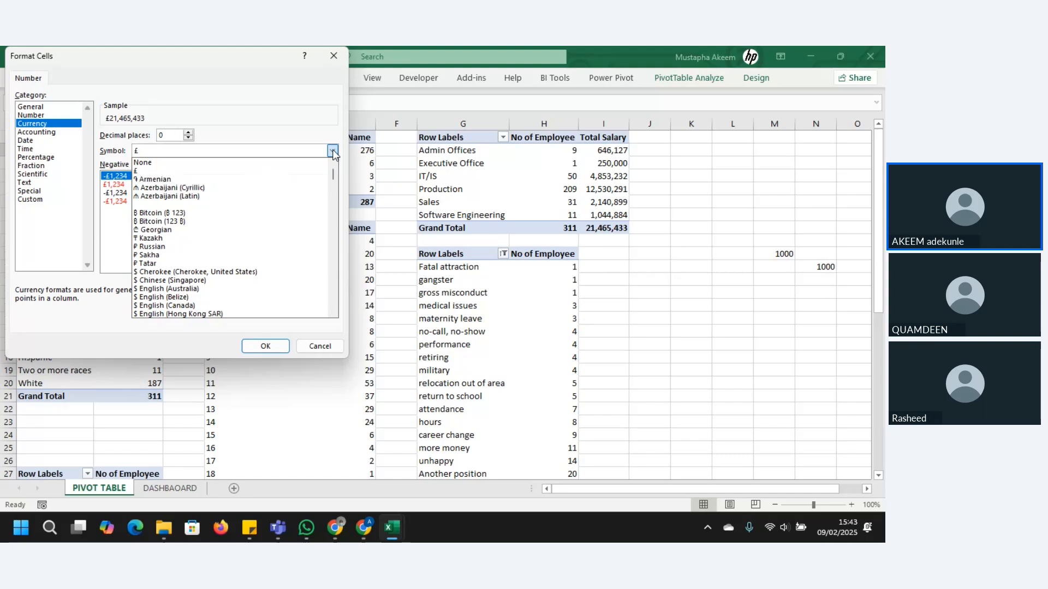
key("Down")
key("Down")
key("Down")
key("Down")
key("Down")
key("Down")
key("Down")
key("Down")
key("Down")
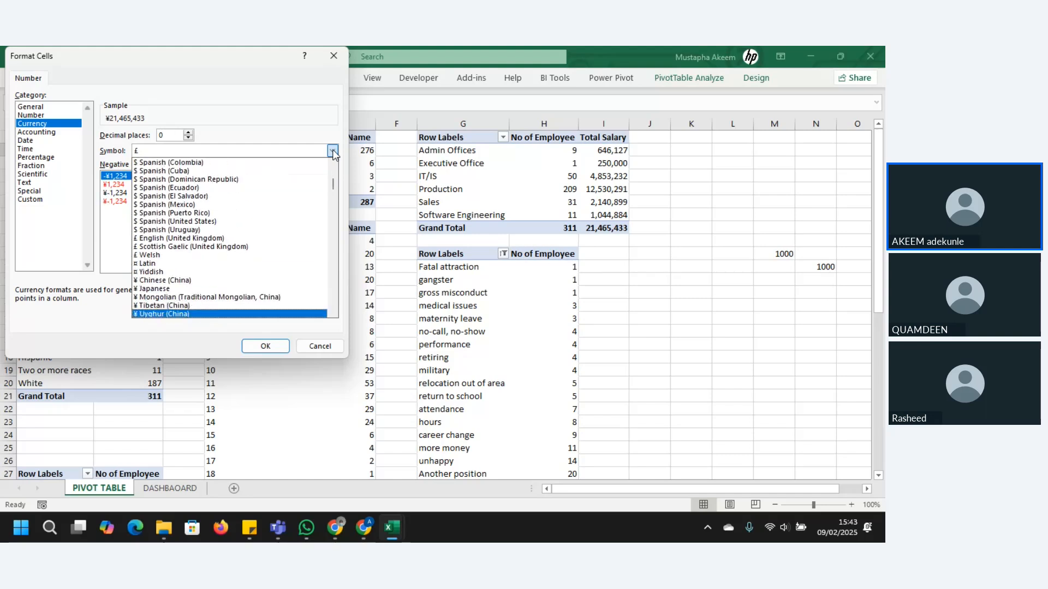
Step: Set the Total Salary pivot value's currency symbol to ₦ Hausa and apply the number format
key("Down")
key("Down")
key("Down")
key("Down")
key("Down")
key("Down")
key("Down")
key("Down")
key("Down")
key("Down")
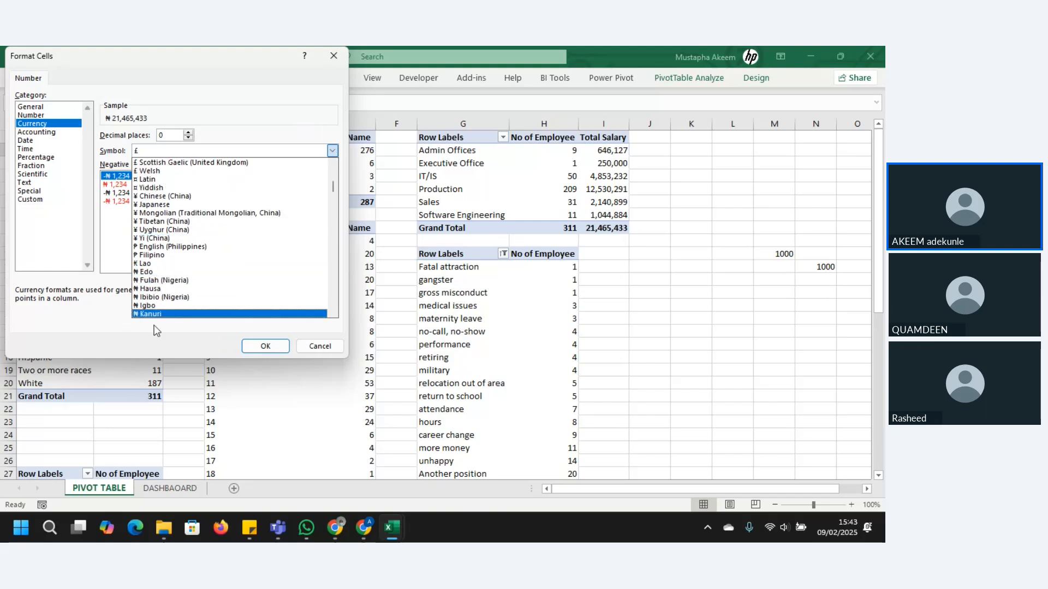
left_click(166, 289)
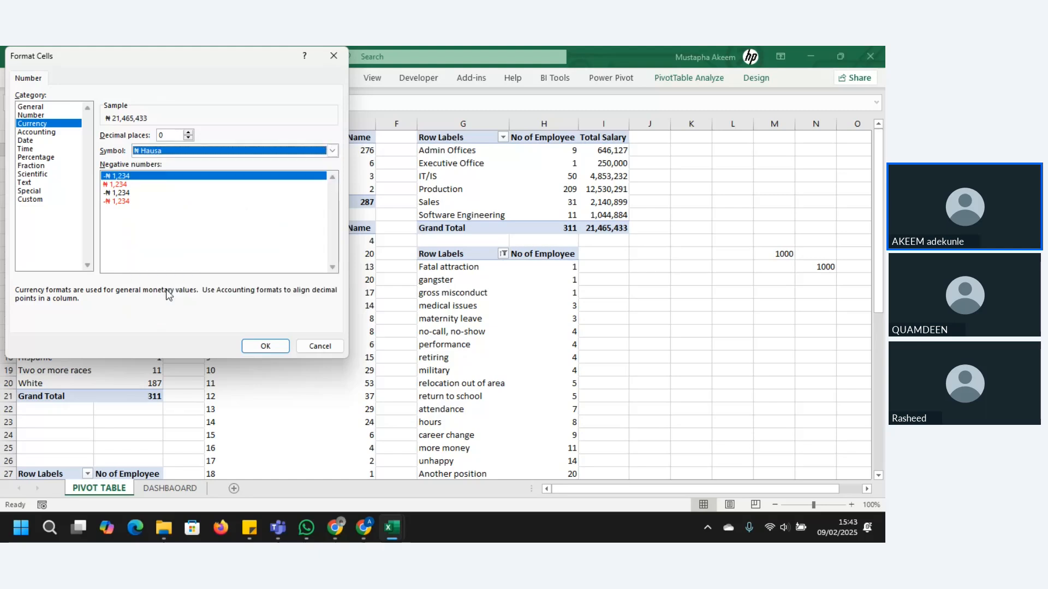
left_click(266, 347)
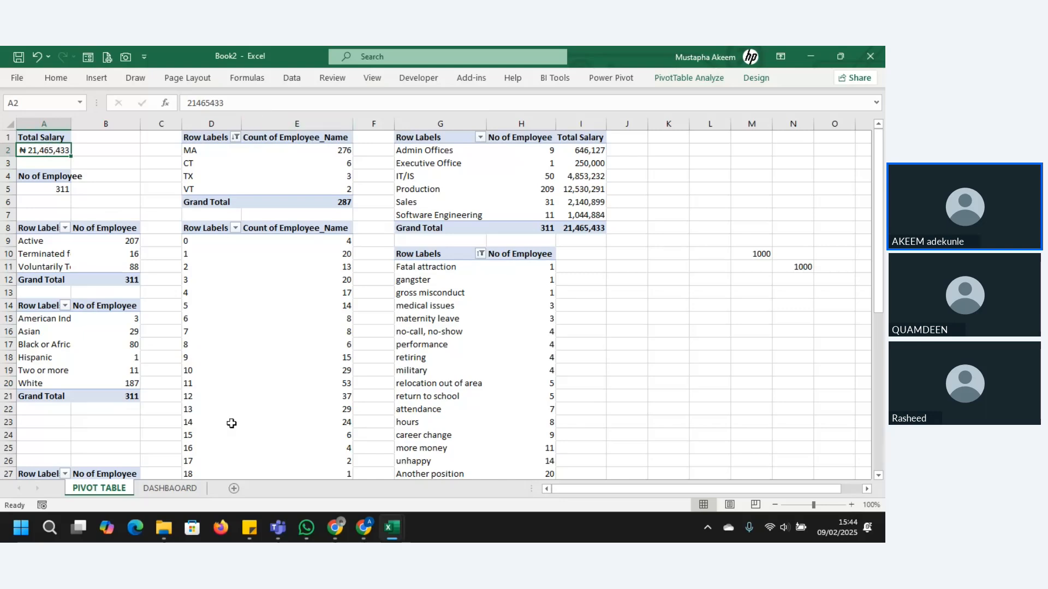
Step: On the DASHBAOARD sheet, widen the first card's linked salary text box to about 4.42 cm
left_click(170, 489)
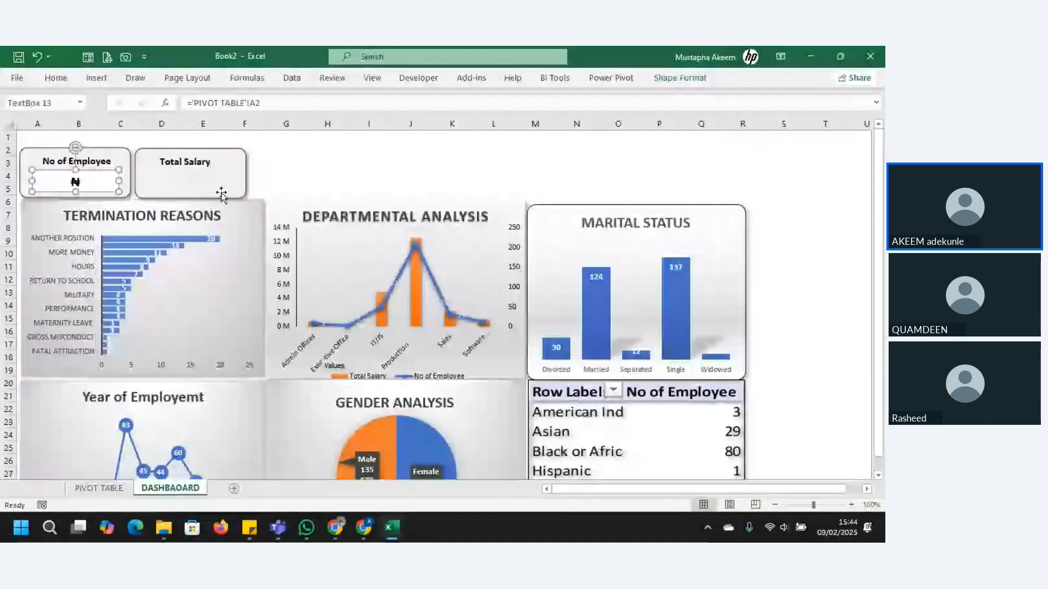
left_click(321, 164)
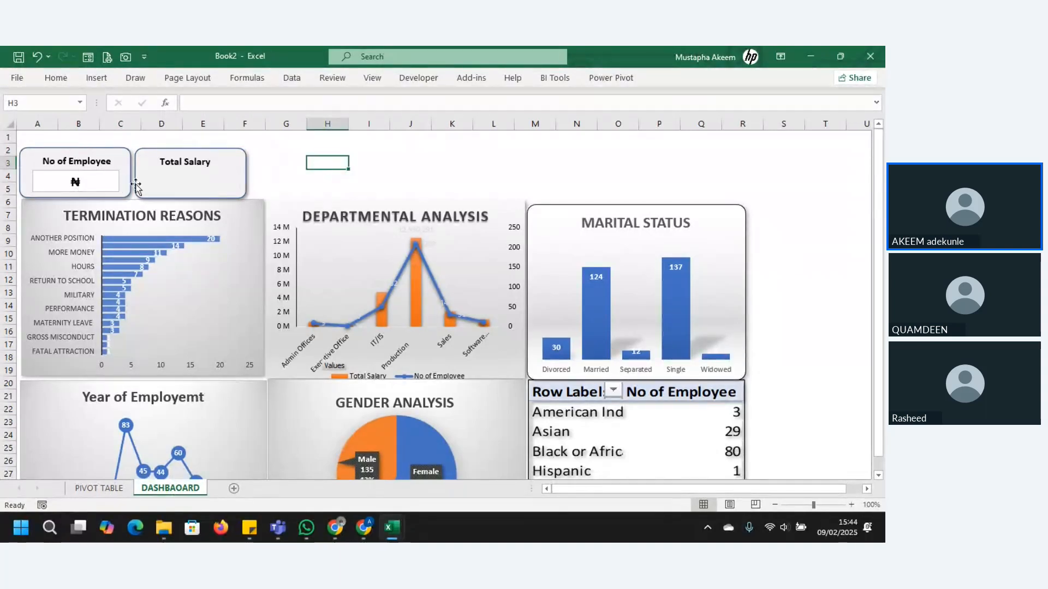
left_click(88, 181)
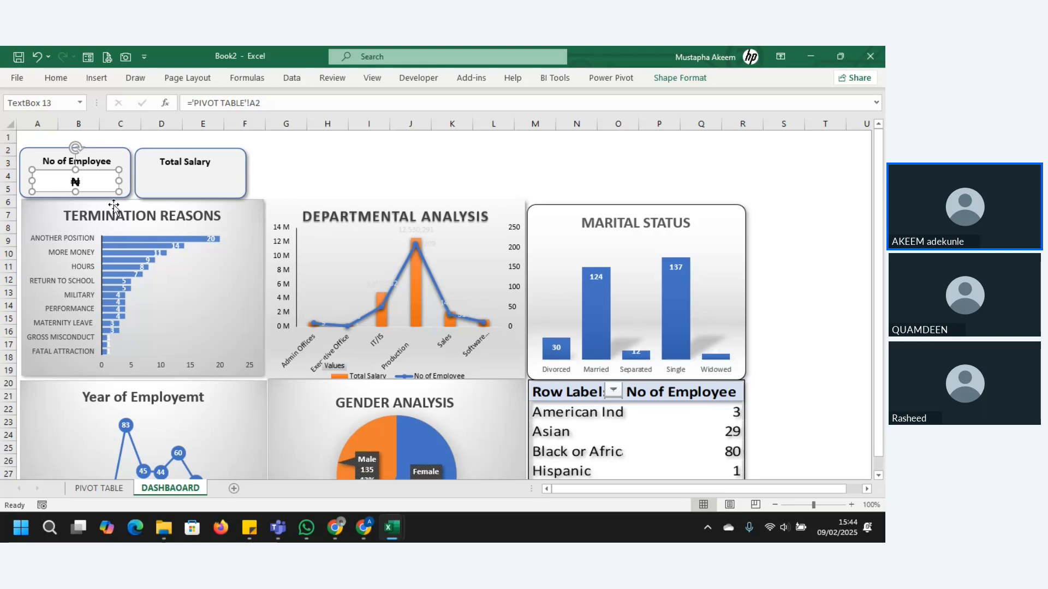
mouse_move(119, 182)
left_mouse_down()
mouse_move(170, 186)
mouse_move(121, 169)
mouse_move(133, 181)
mouse_move(111, 179)
left_mouse_up()
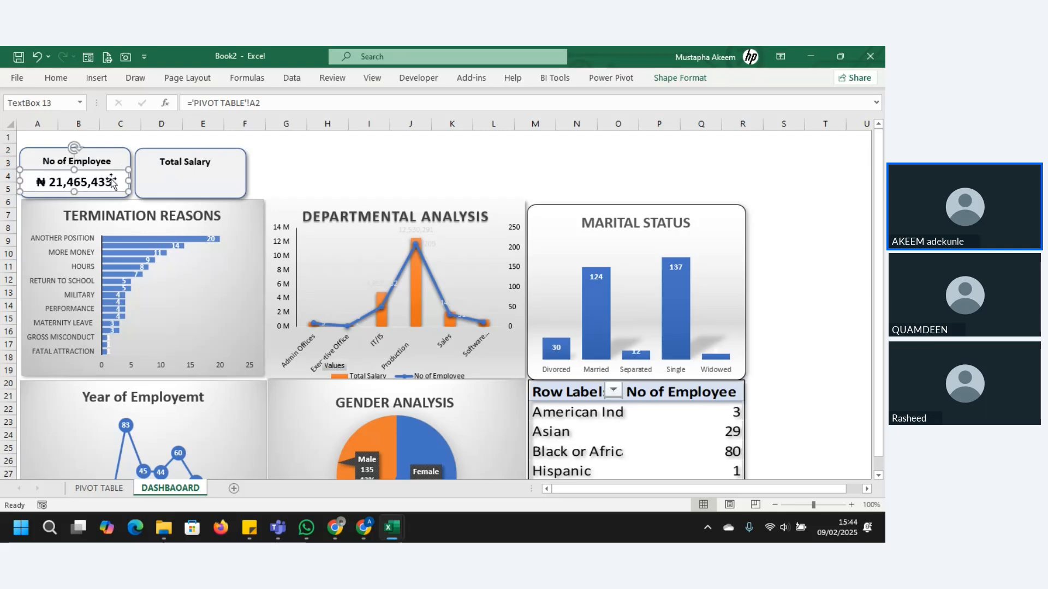
Step: Remove the fill and the outline from the first card's linked salary text box
left_click(697, 81)
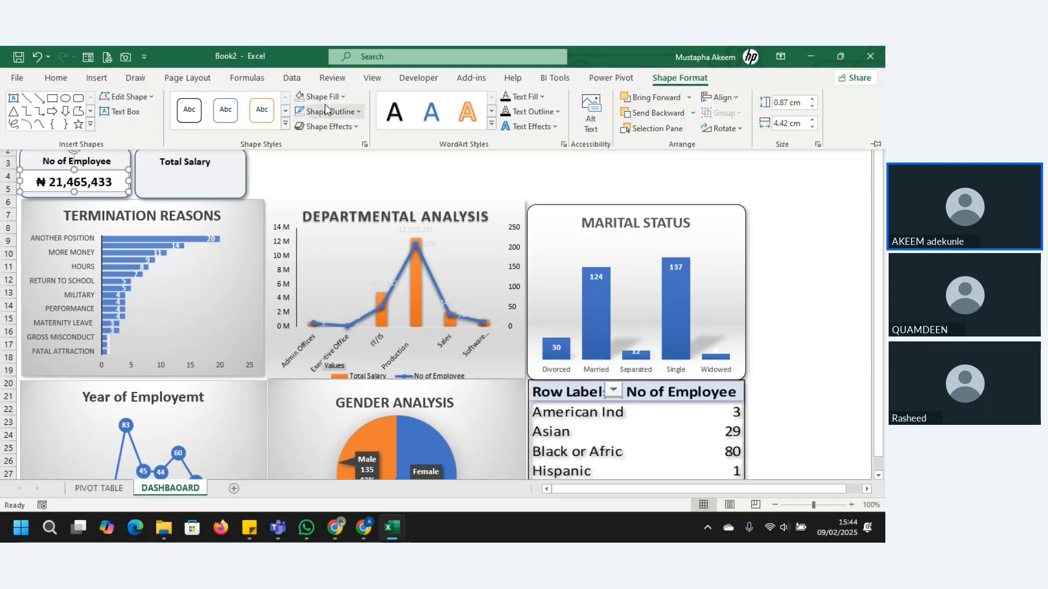
left_click(343, 97)
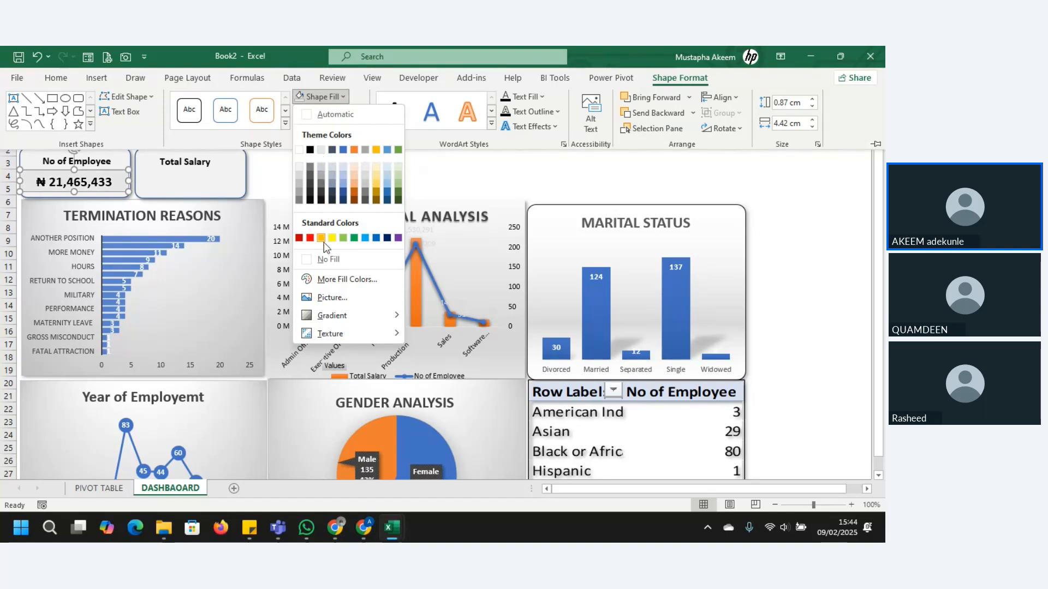
left_click(328, 260)
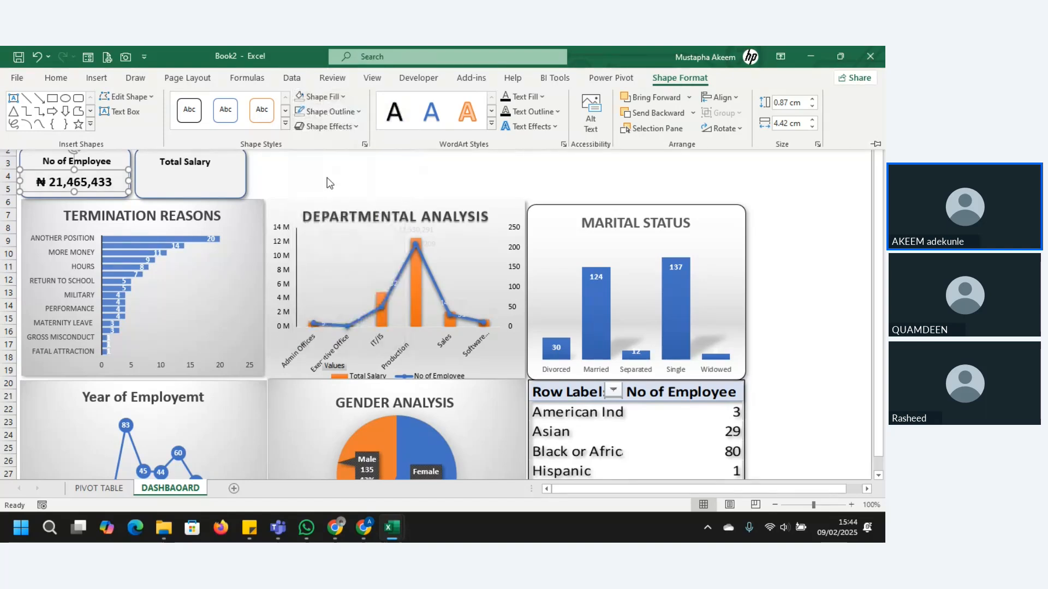
left_click(348, 112)
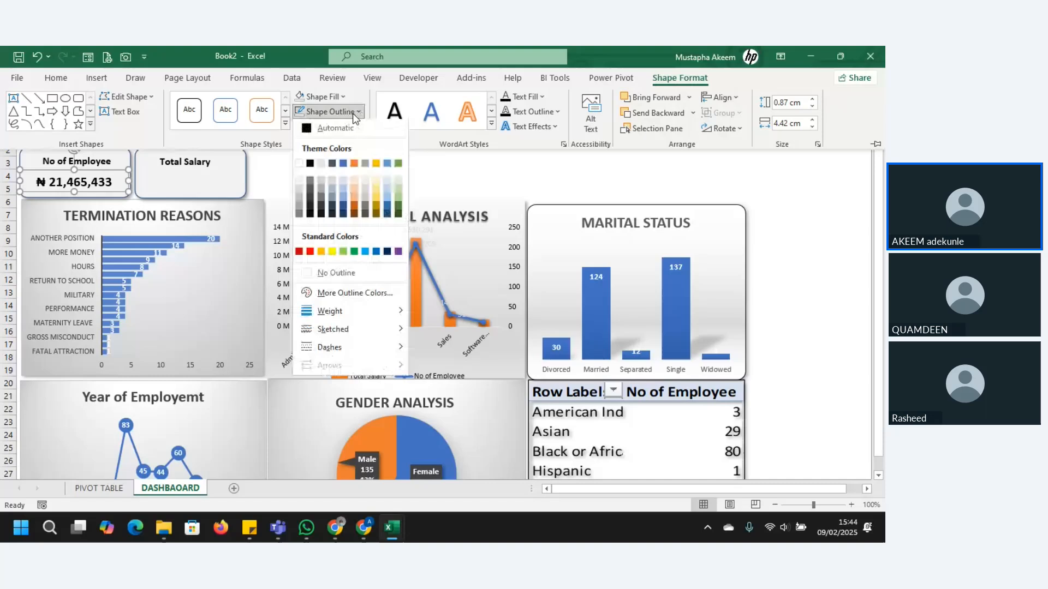
left_click(324, 275)
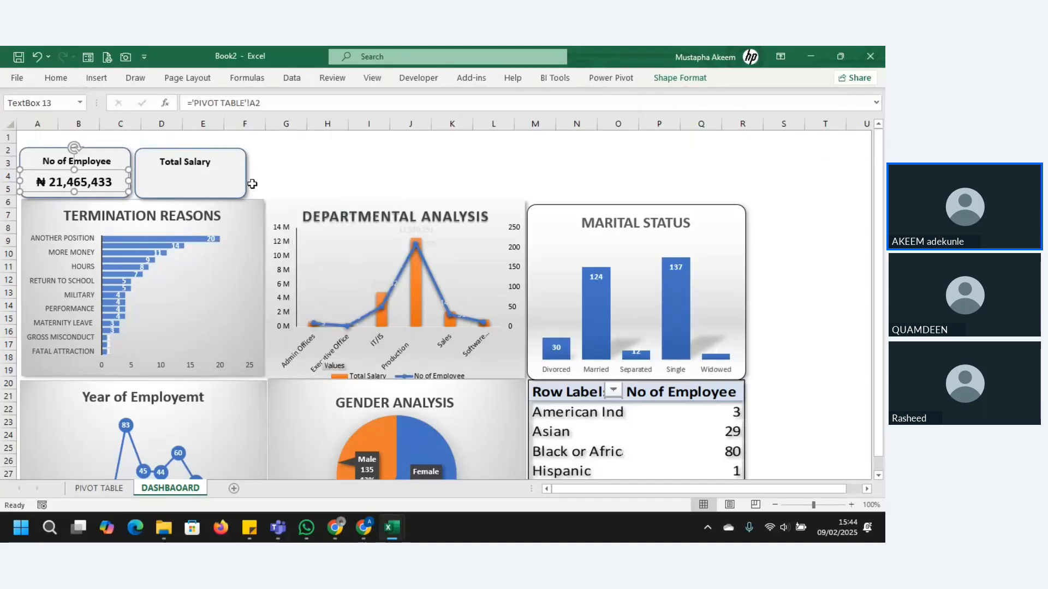
Step: Change the title of the first card, above the salary figure, to "Total Salary"
left_click(187, 171)
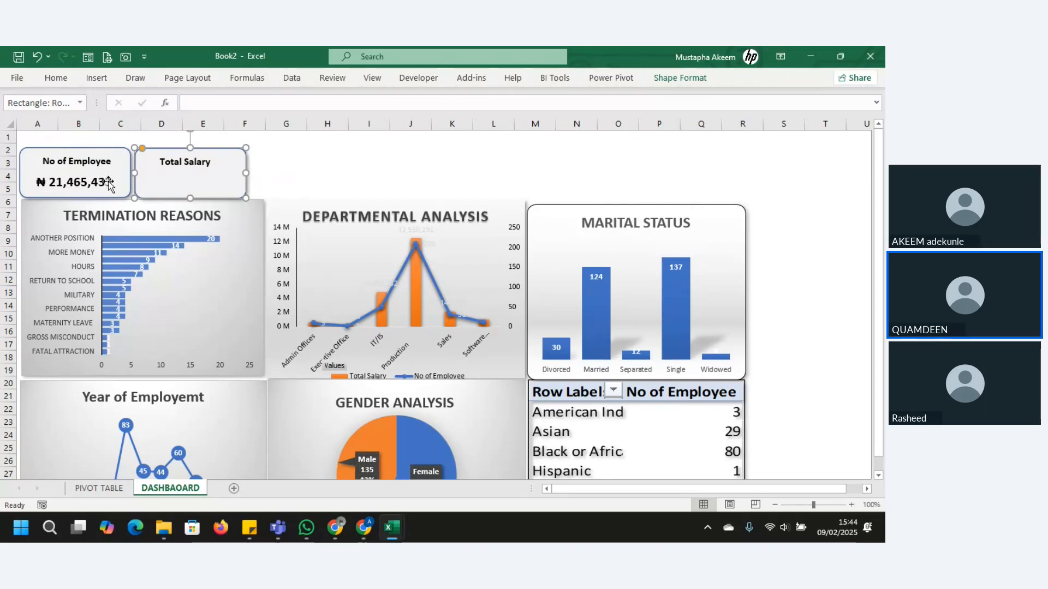
left_click(83, 176)
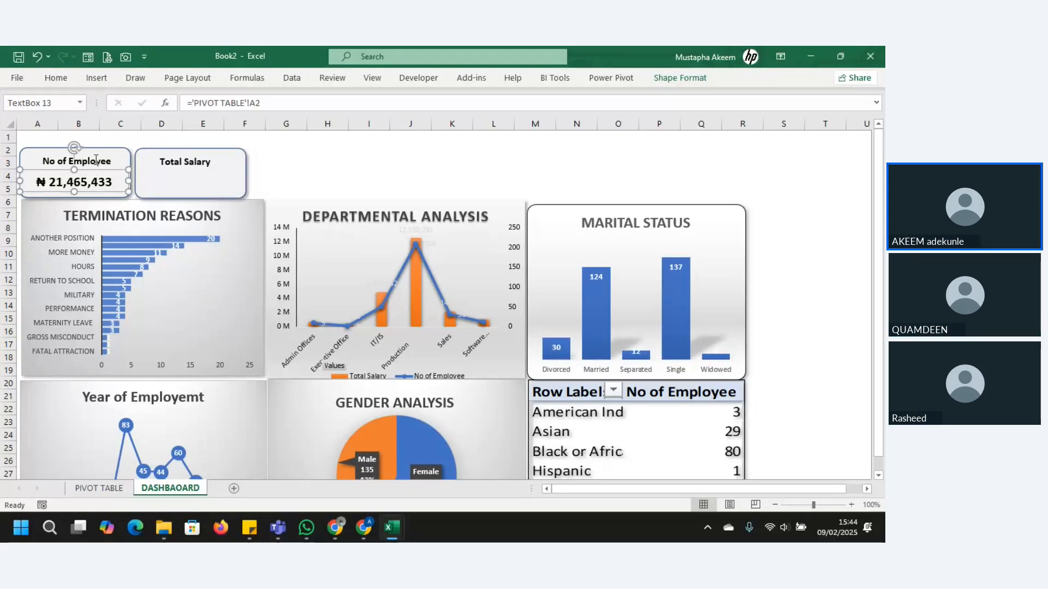
left_click(96, 159)
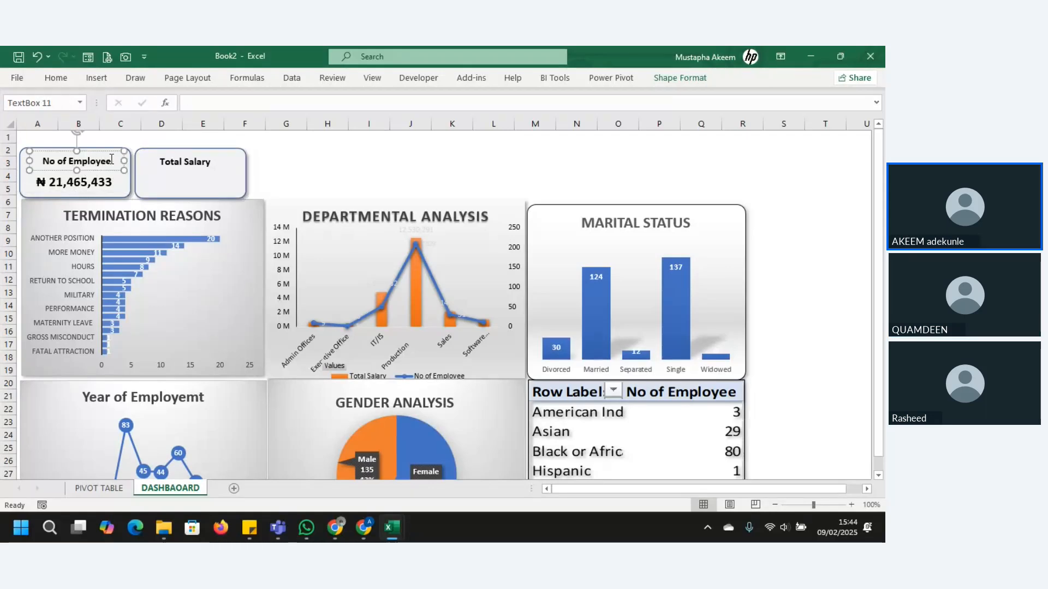
left_click_drag(112, 159, 48, 159)
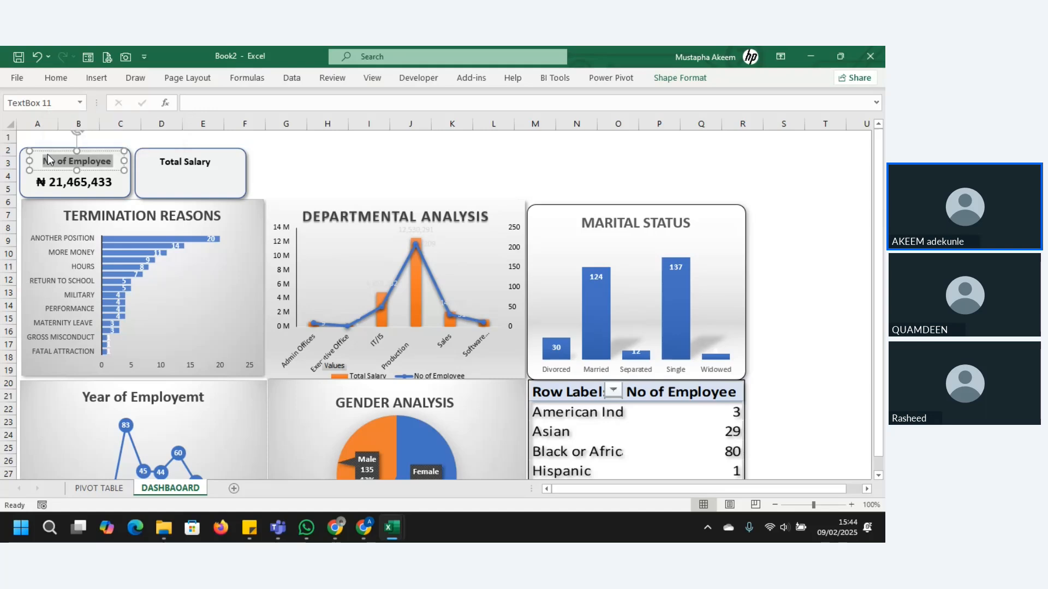
double_click(75, 164)
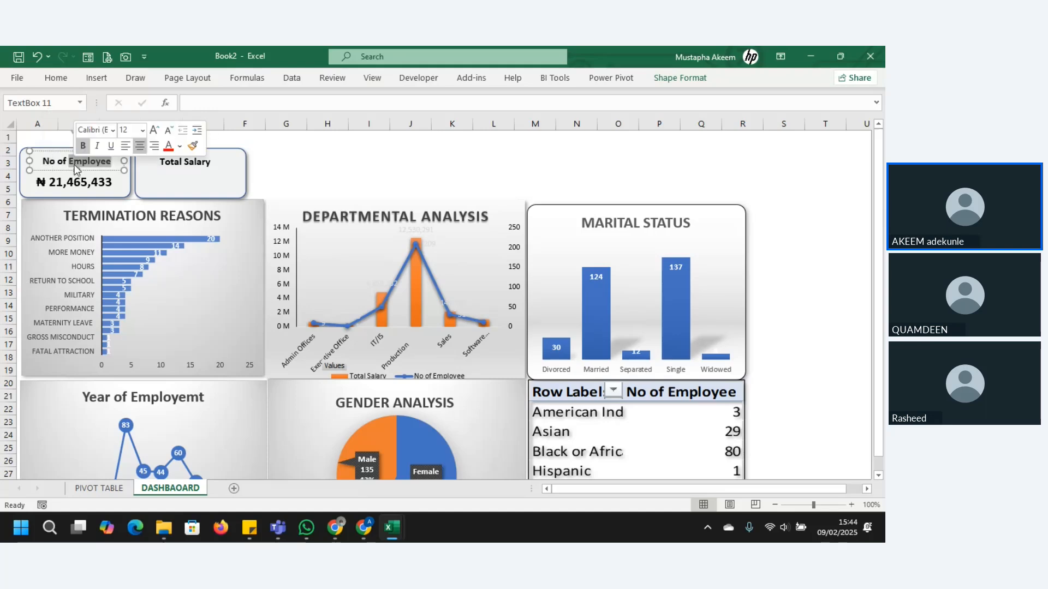
key("BackSpace")
key("BackSpace")
key("BackSpace")
key("BackSpace")
key("BackSpace")
key("BackSpace")
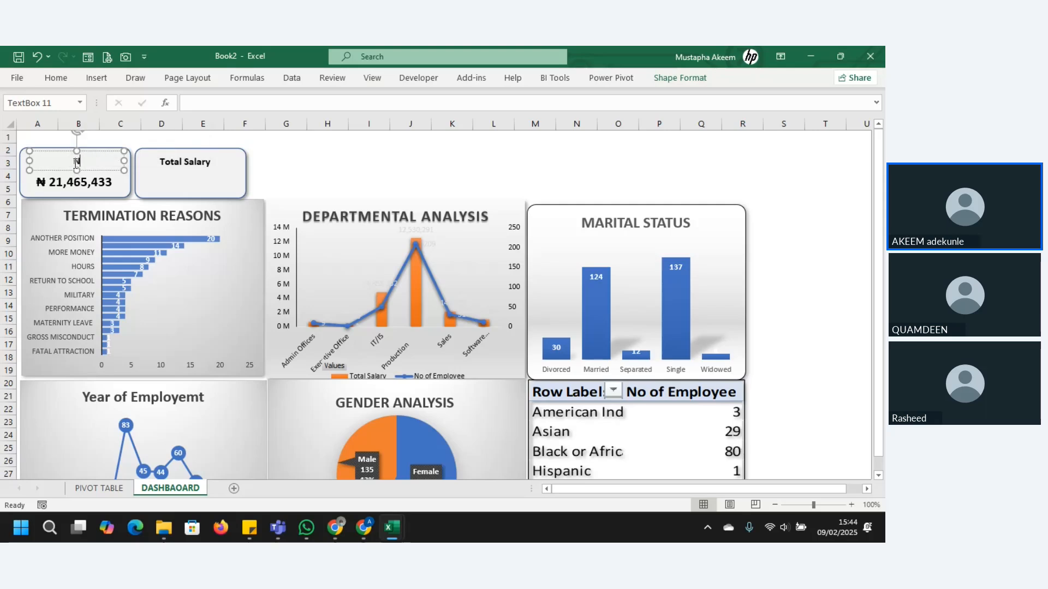
key("BackSpace")
type("Total Salart")
key("BackSpace")
type("y")
Step: Change the second card's title to "No of Eployee" and widen its text box slightly to centre it in the card
left_click(158, 164)
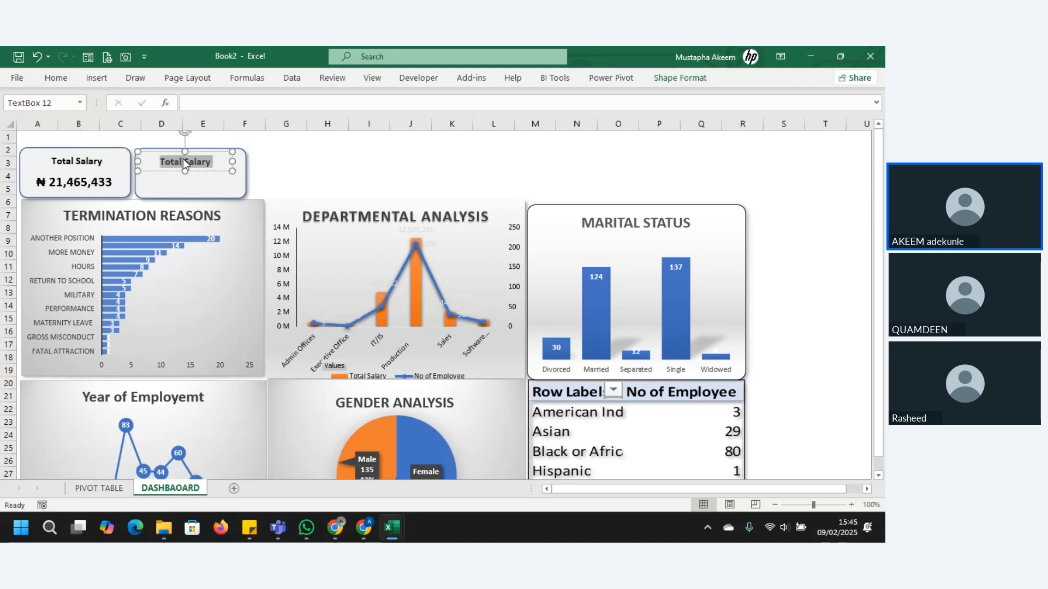
key("BackSpace")
type("o of Eployee")
left_click_drag(233, 161, 240, 163)
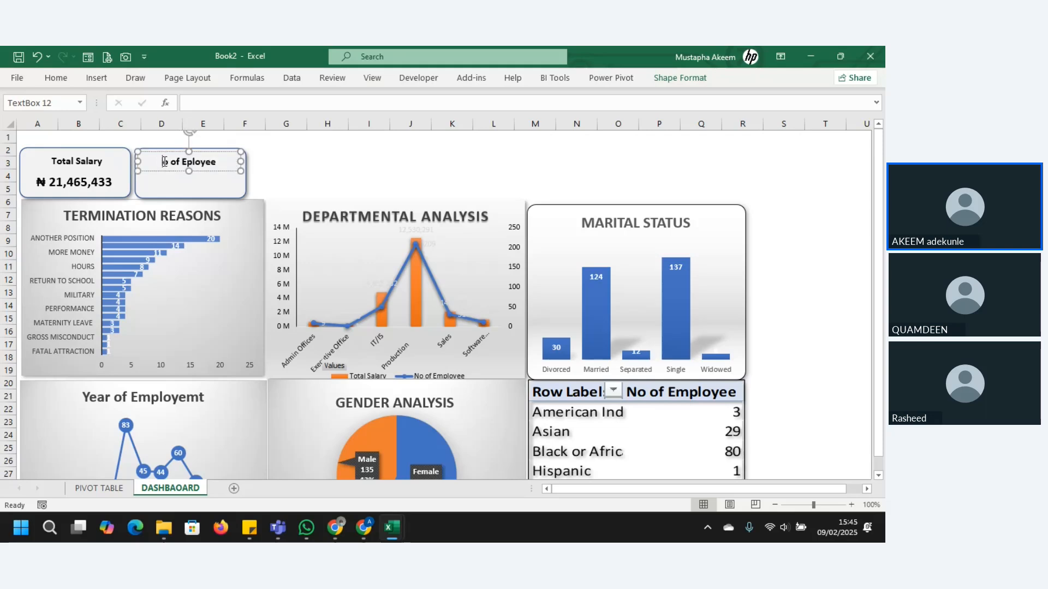
type("N")
Step: Copy the linked salary text box into the second card, place it below the title and narrow it to fit
left_click(189, 188)
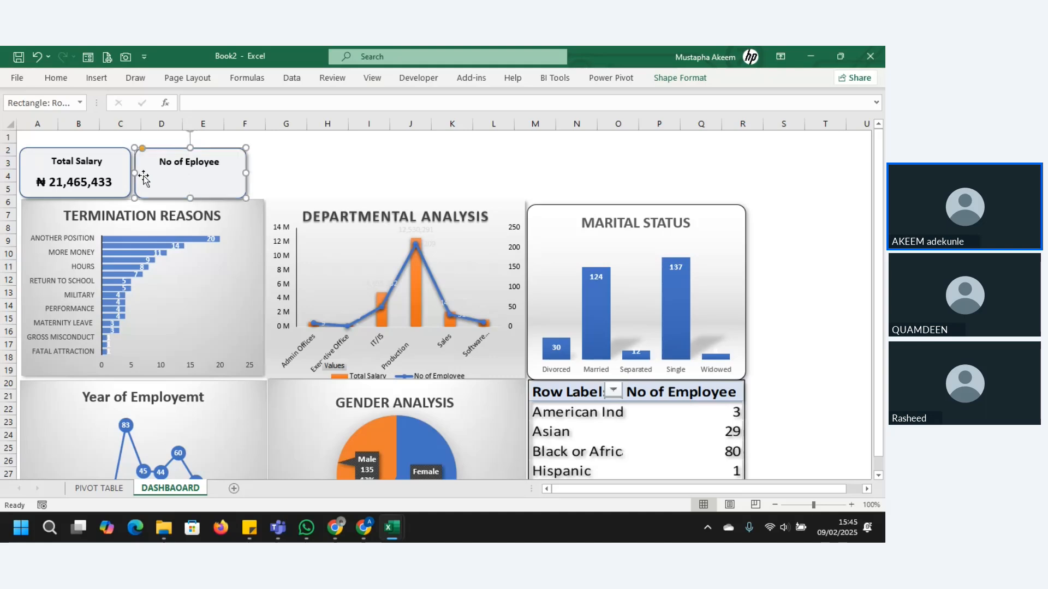
left_click(89, 191)
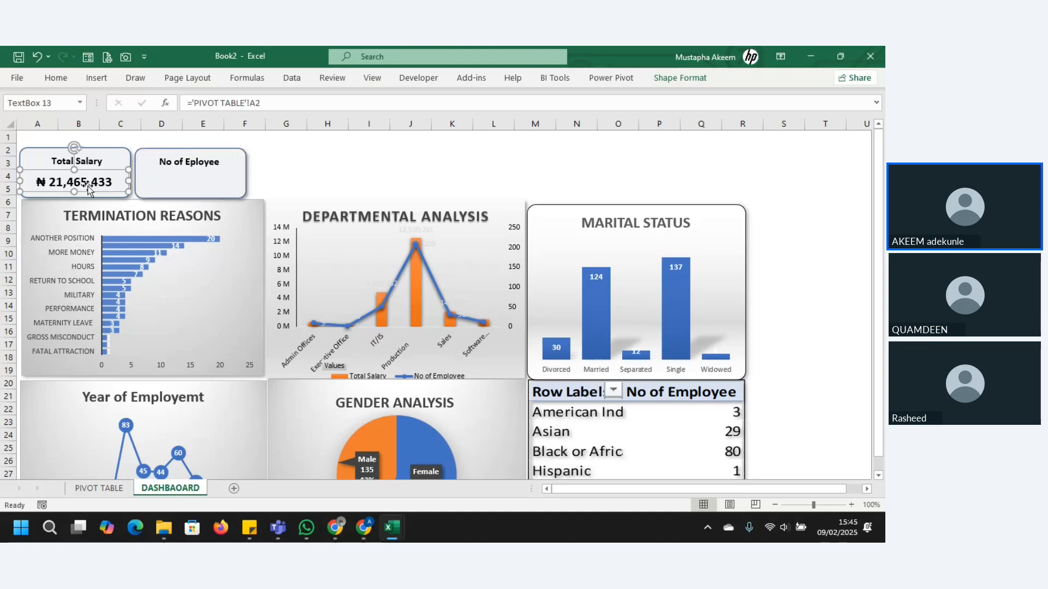
key("ctrl+c")
left_click(183, 182)
key("ctrl+v")
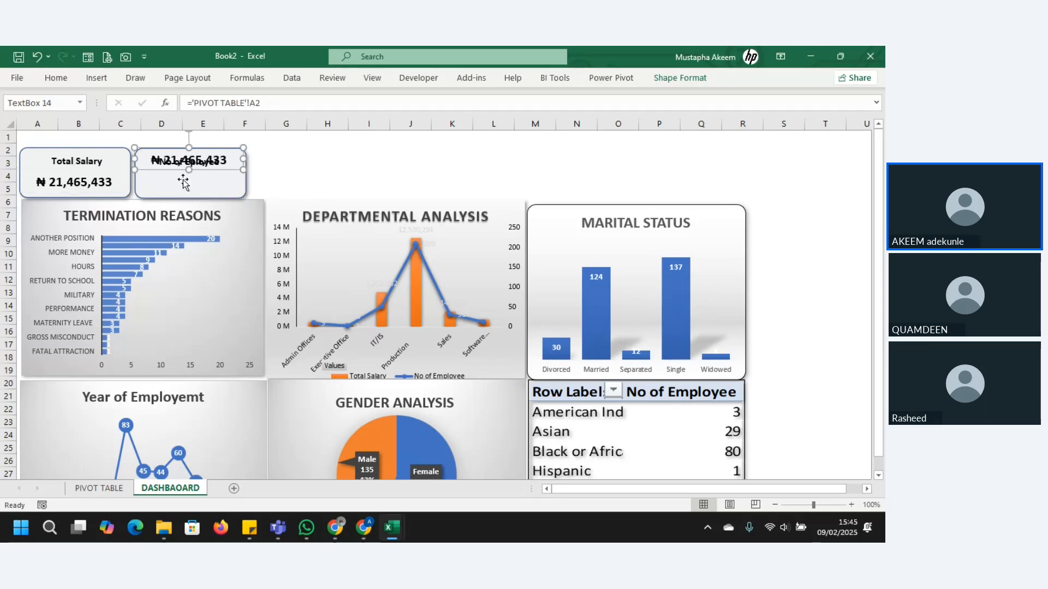
mouse_move(204, 151)
left_mouse_down()
mouse_move(200, 183)
mouse_move(203, 170)
left_mouse_up()
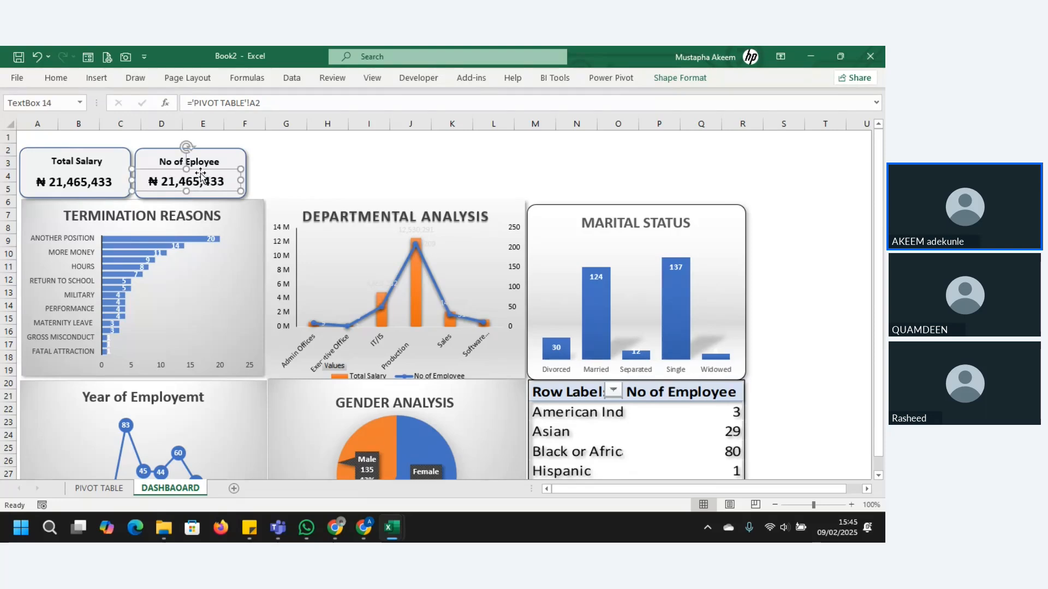
left_click_drag(133, 181, 140, 180)
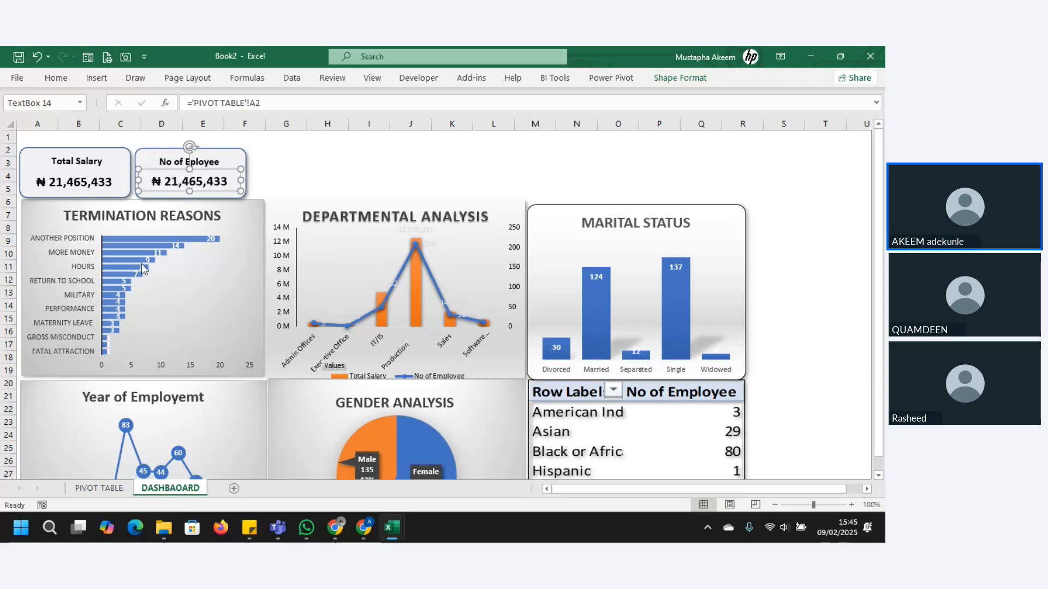
Step: Link the second card's value text box to cell A5 of the PIVOT TABLE sheet
left_click(116, 491)
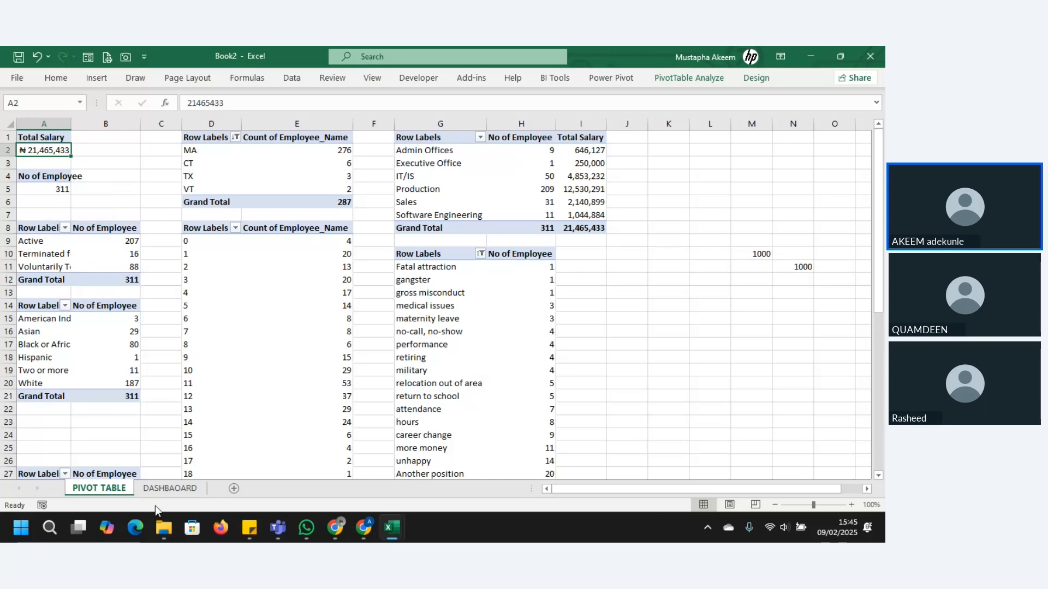
left_click(164, 488)
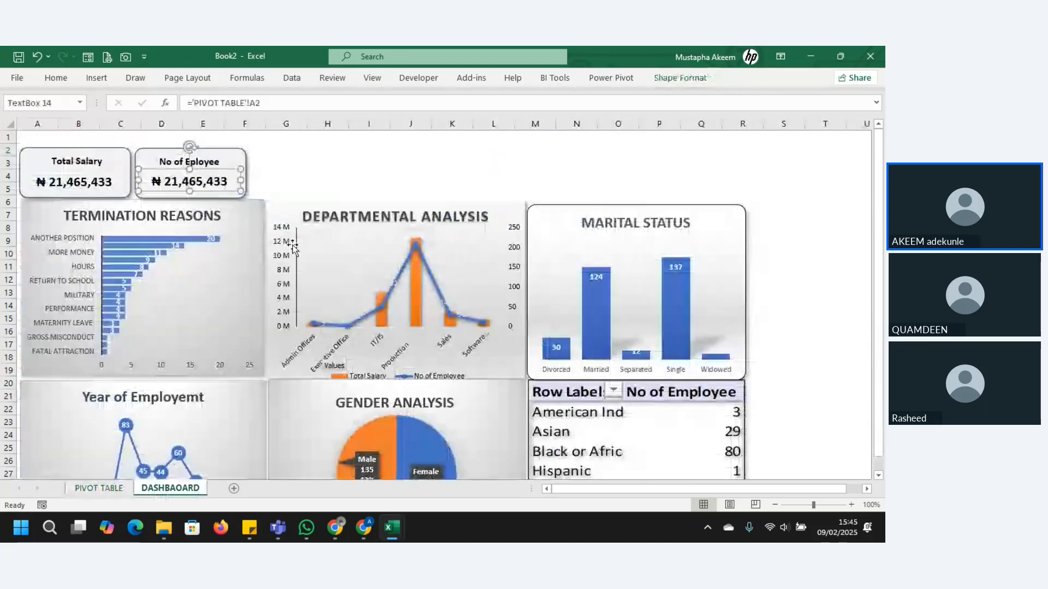
left_click(292, 98)
key("BackSpace")
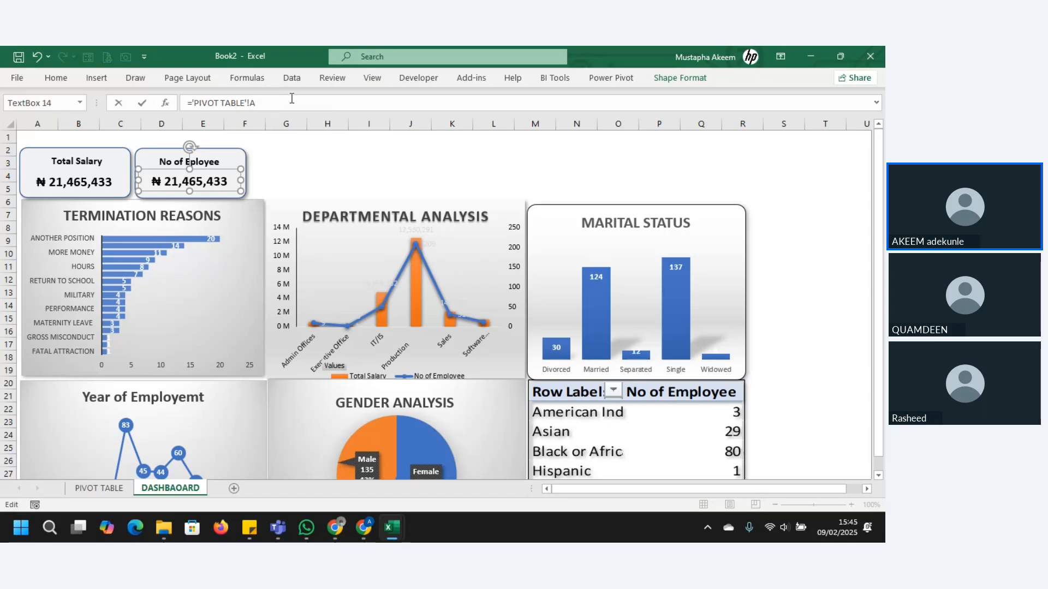
type("5")
key("Return")
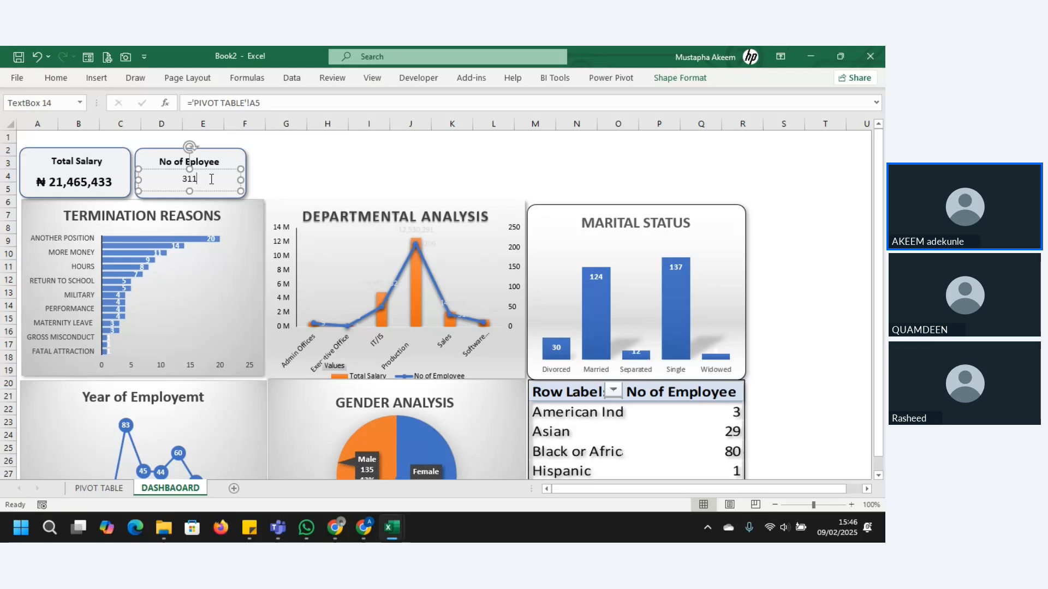
left_click(435, 176)
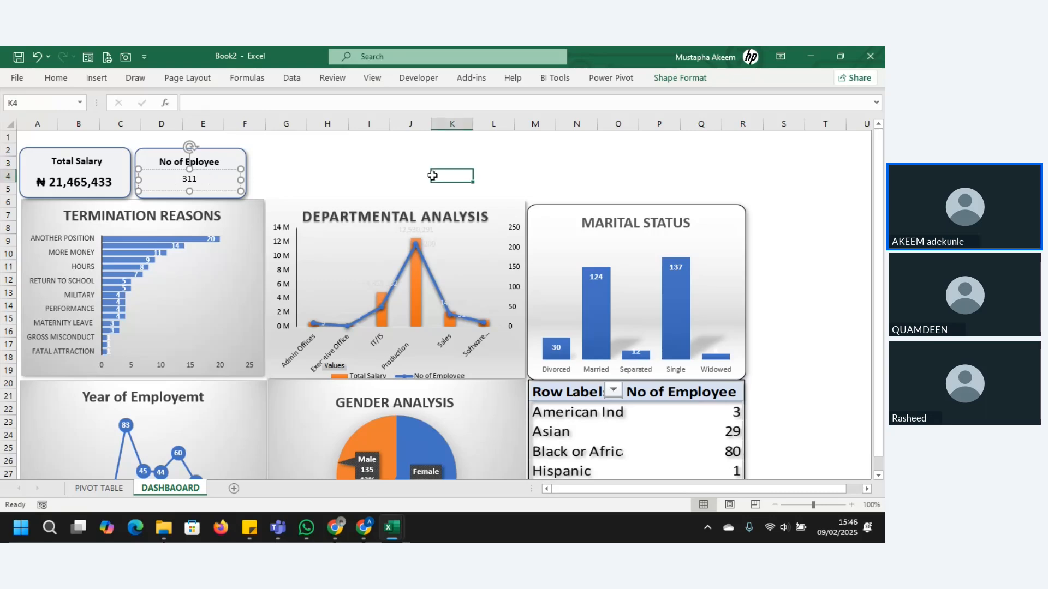
Step: Format the second card's linked value as 14 pt bold text
left_click(201, 182)
left_click(201, 179)
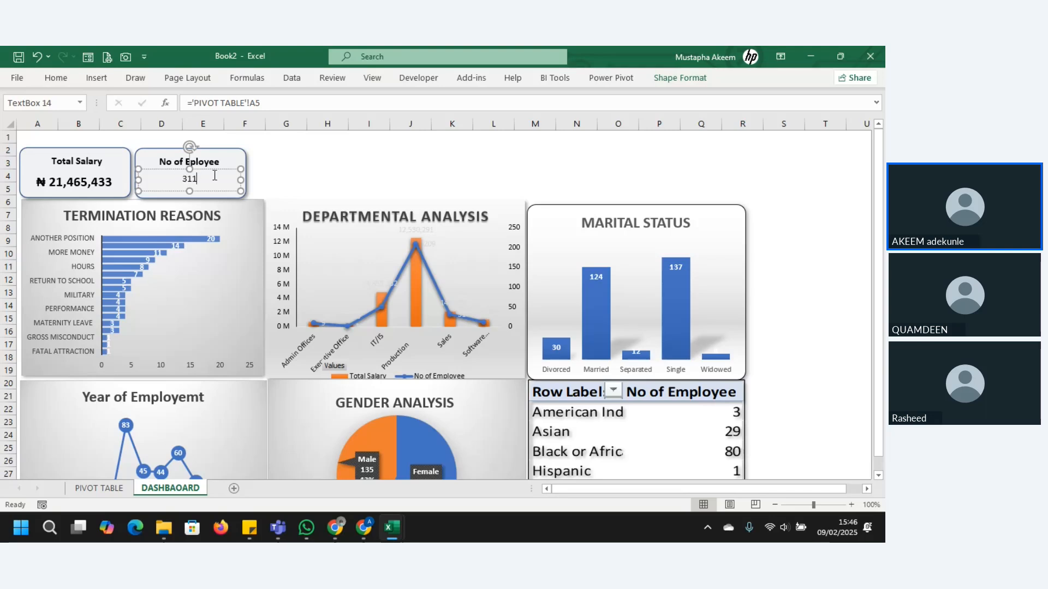
double_click(210, 178)
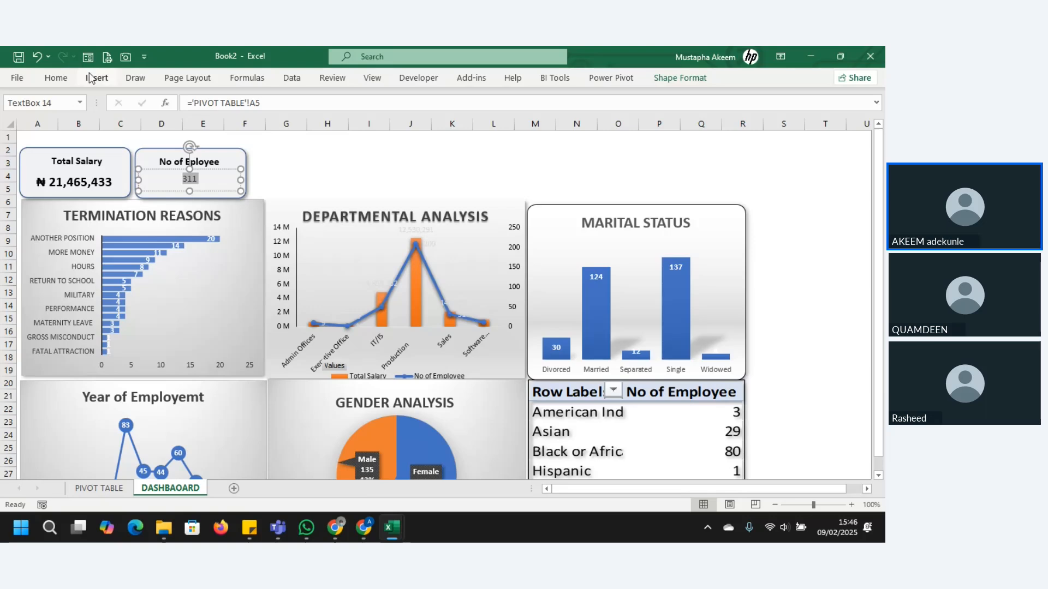
left_click(55, 79)
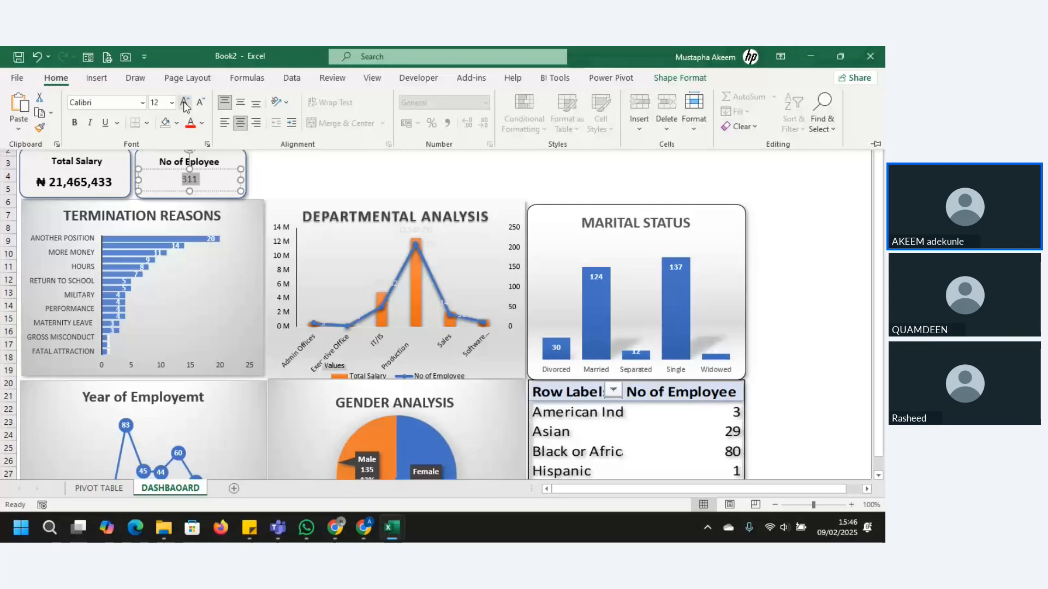
left_click(184, 102)
left_click(78, 122)
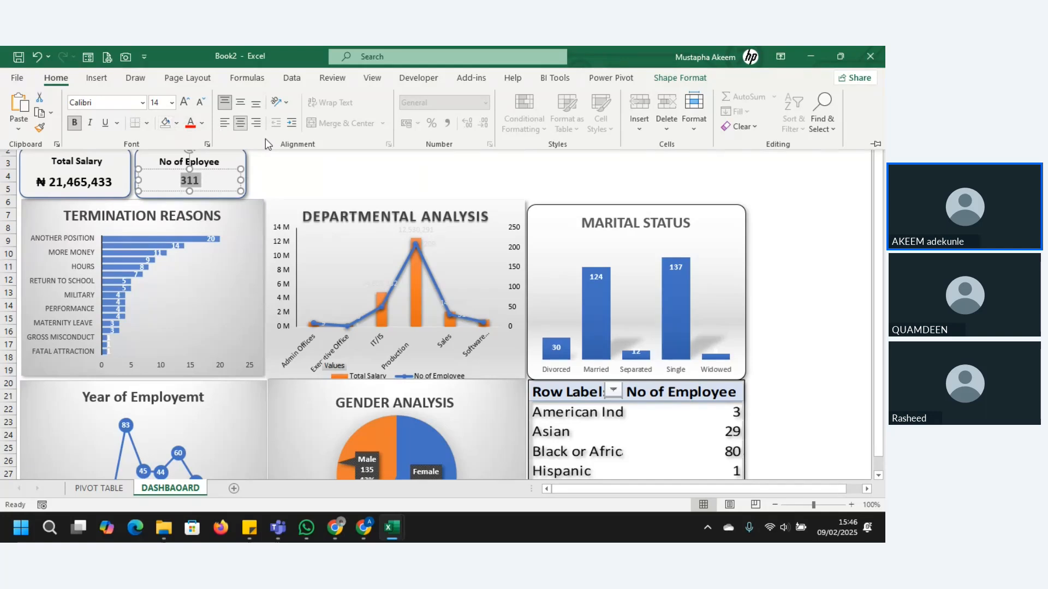
left_click(300, 155)
left_click(314, 187)
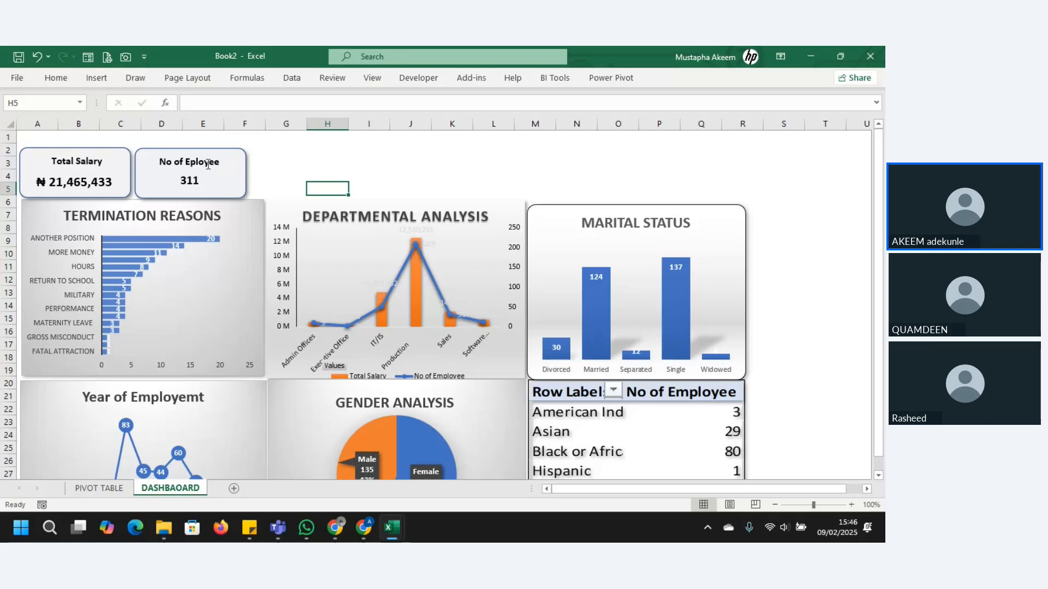
left_click(235, 262)
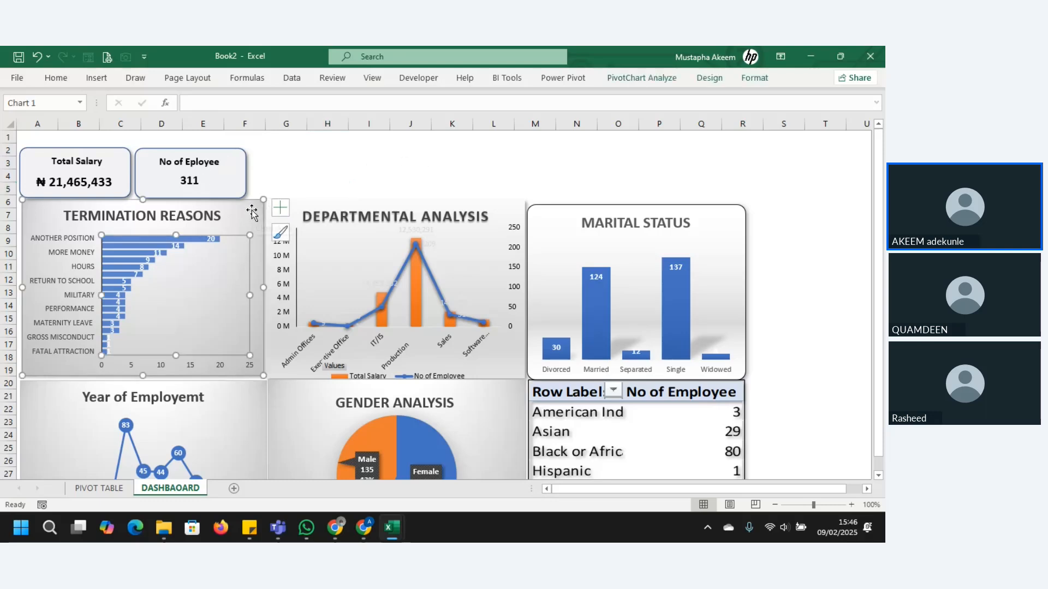
left_click(269, 177)
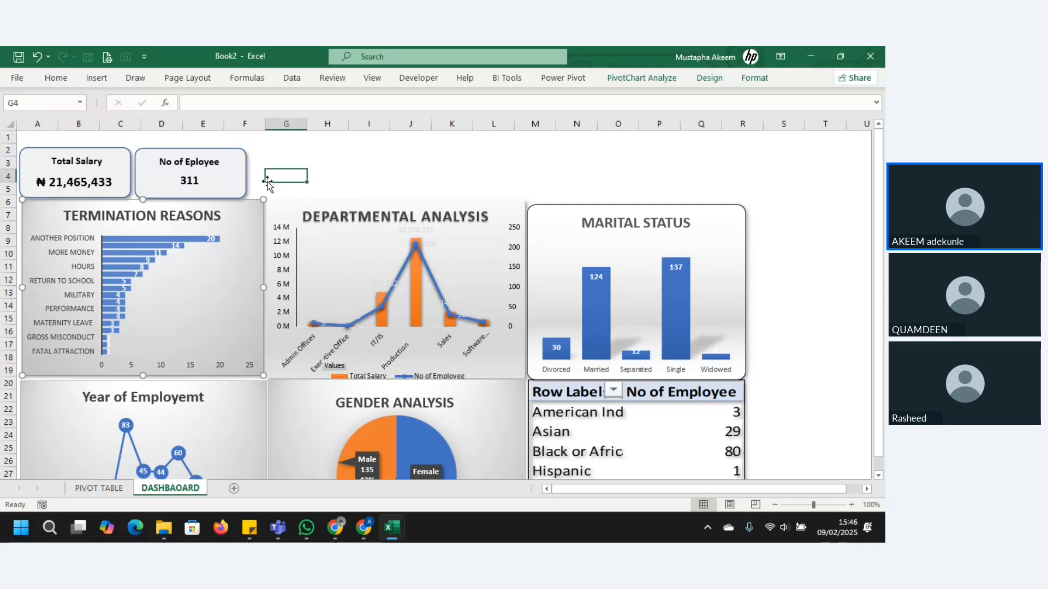
left_click(310, 172)
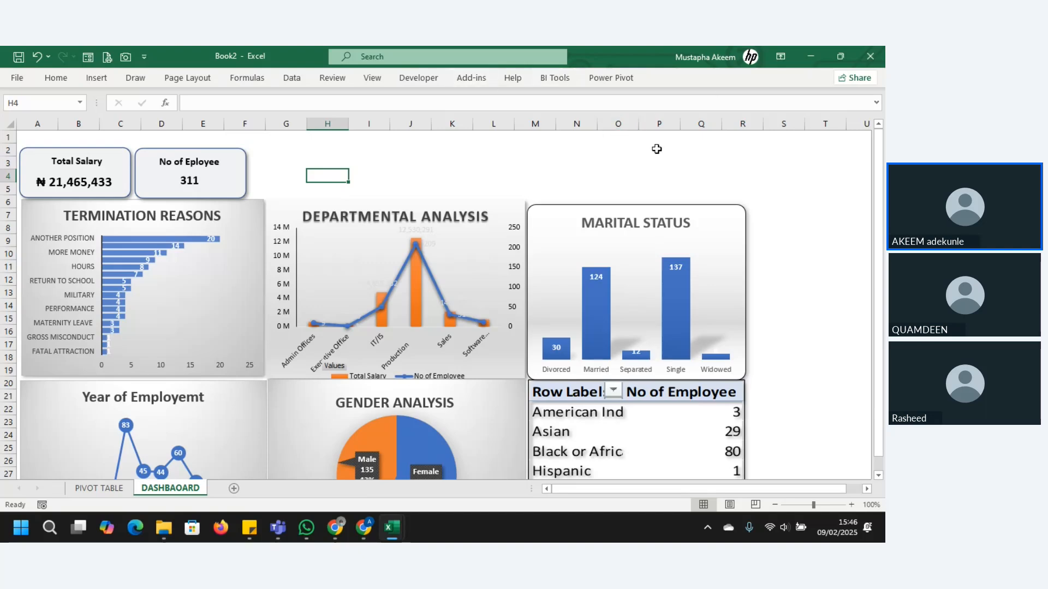
left_click(628, 142)
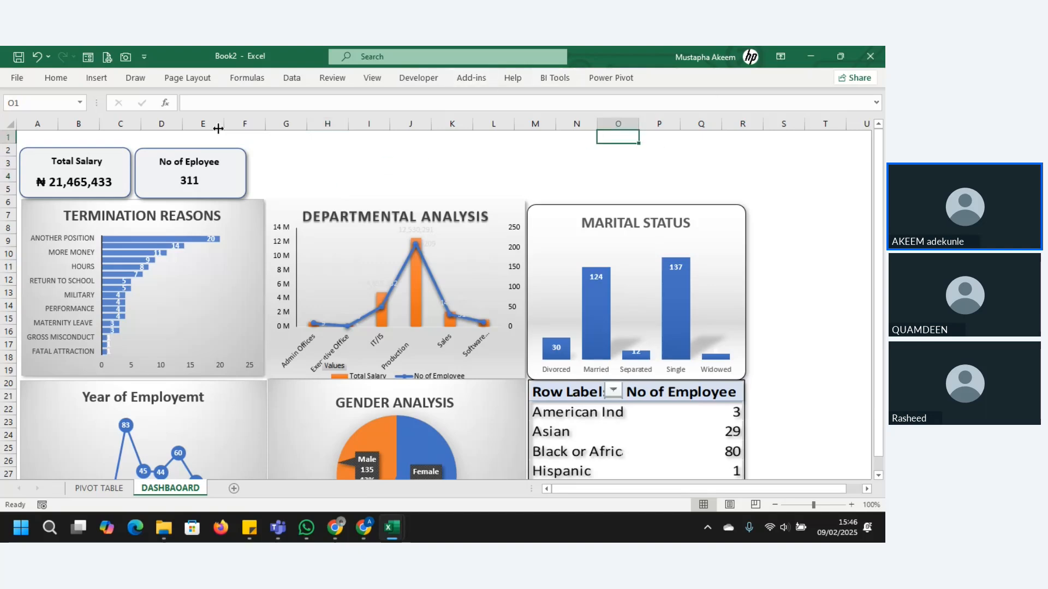
Step: Increase the height of row 1 to about double, making more space above the KPI cards
left_click(77, 136)
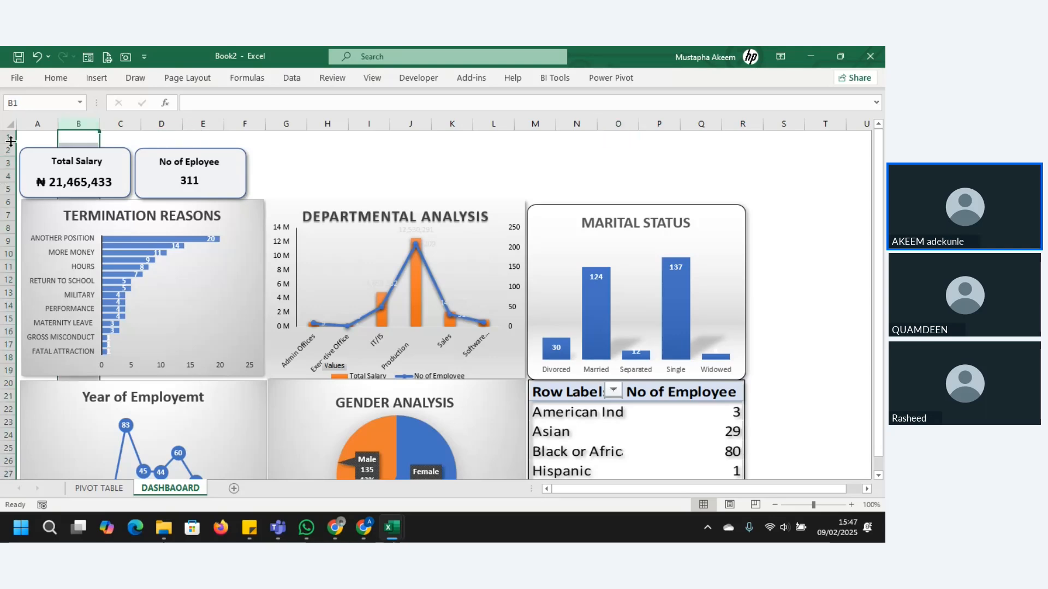
left_click_drag(11, 142, 11, 154)
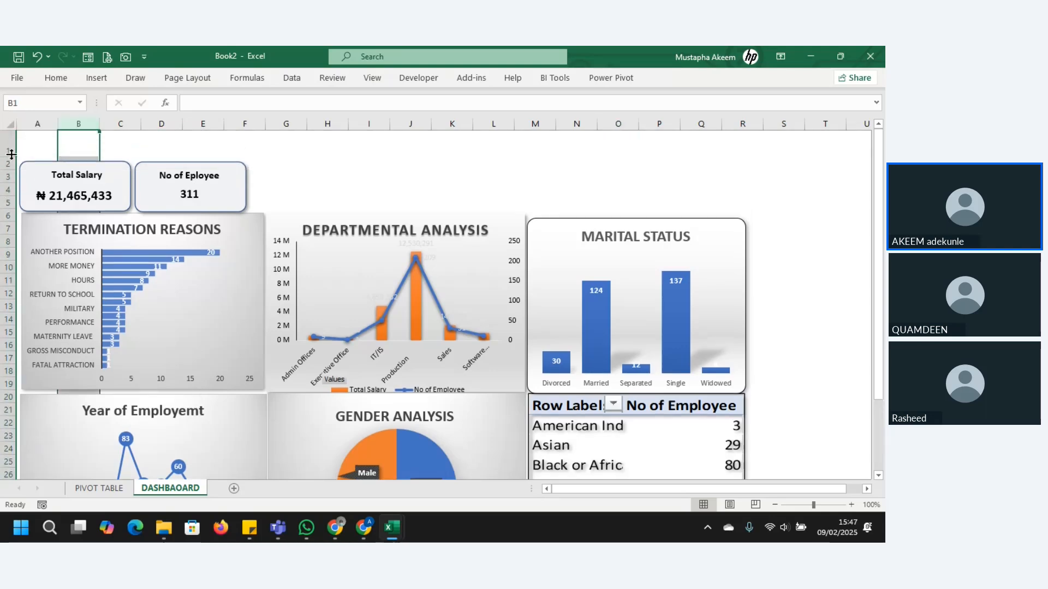
left_click(159, 140)
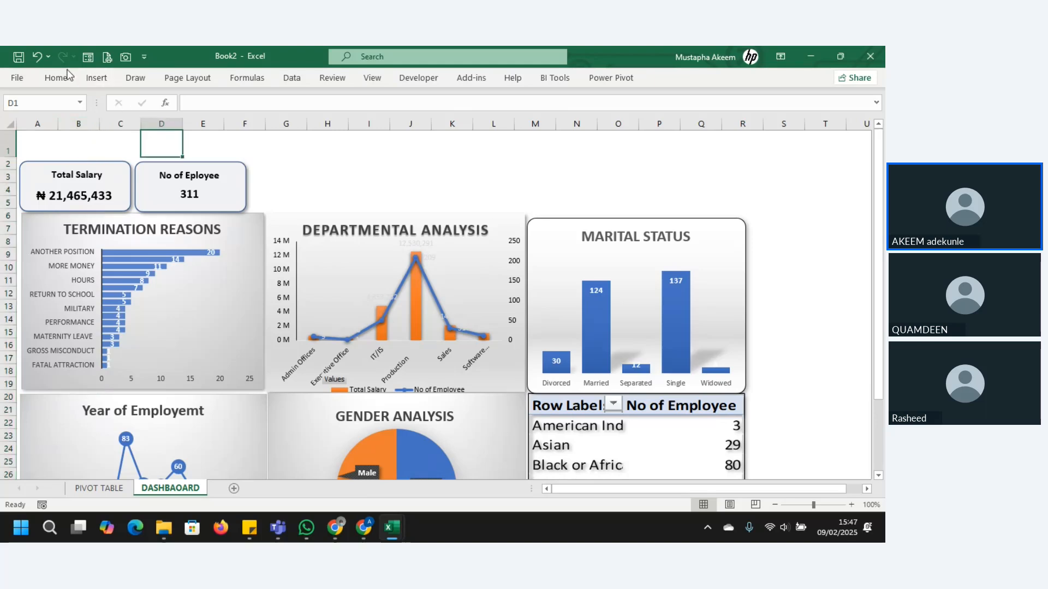
Step: Start inserting an object in the empty space above the KPI cards
left_click(96, 78)
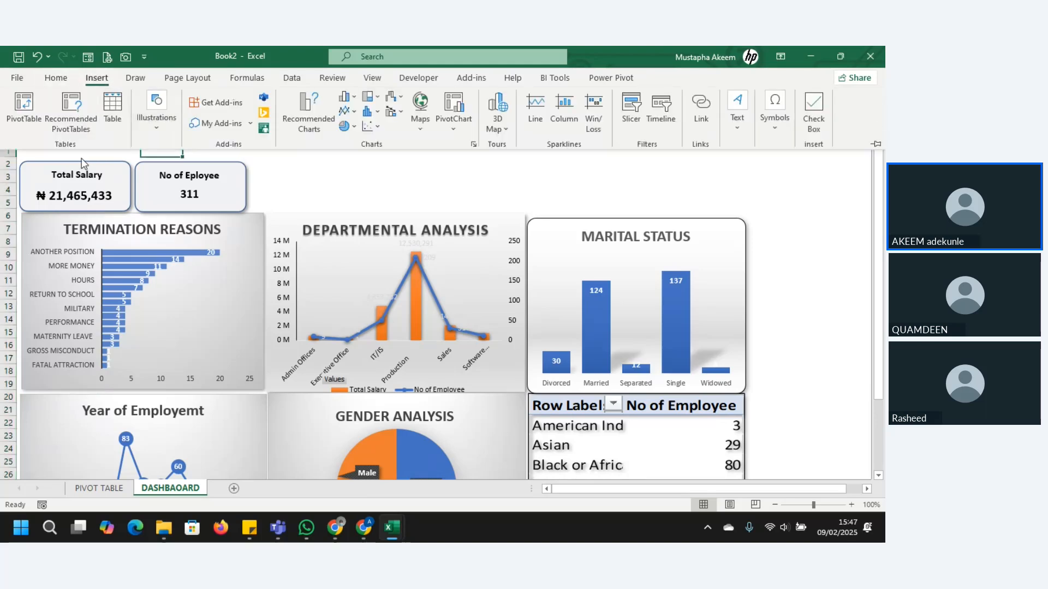
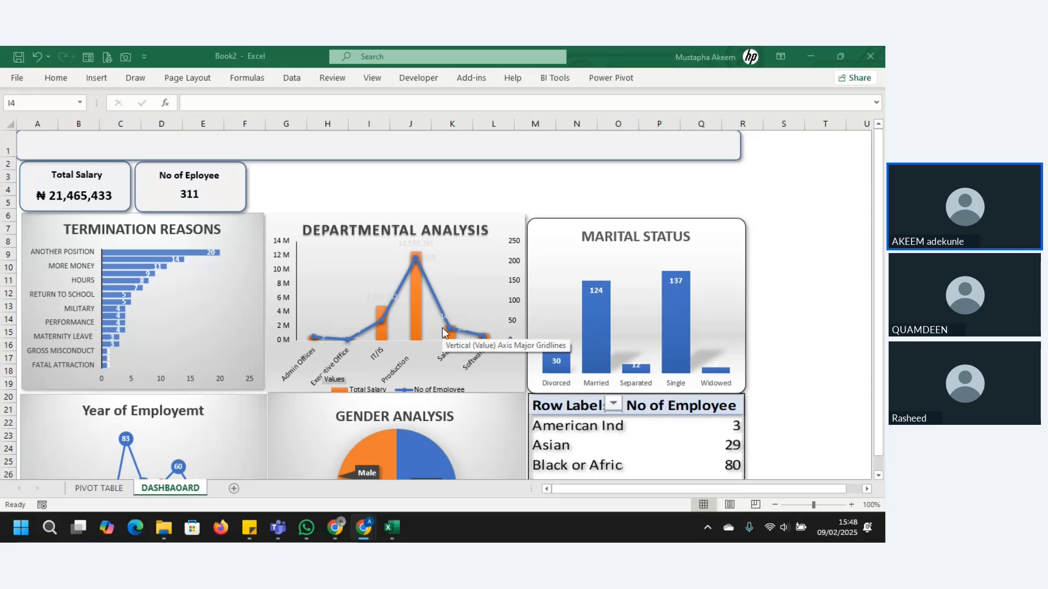
Step: Delete the Total Salary data labels from the departmental analysis chart and make the No of Employee labels' text black
left_click(424, 245)
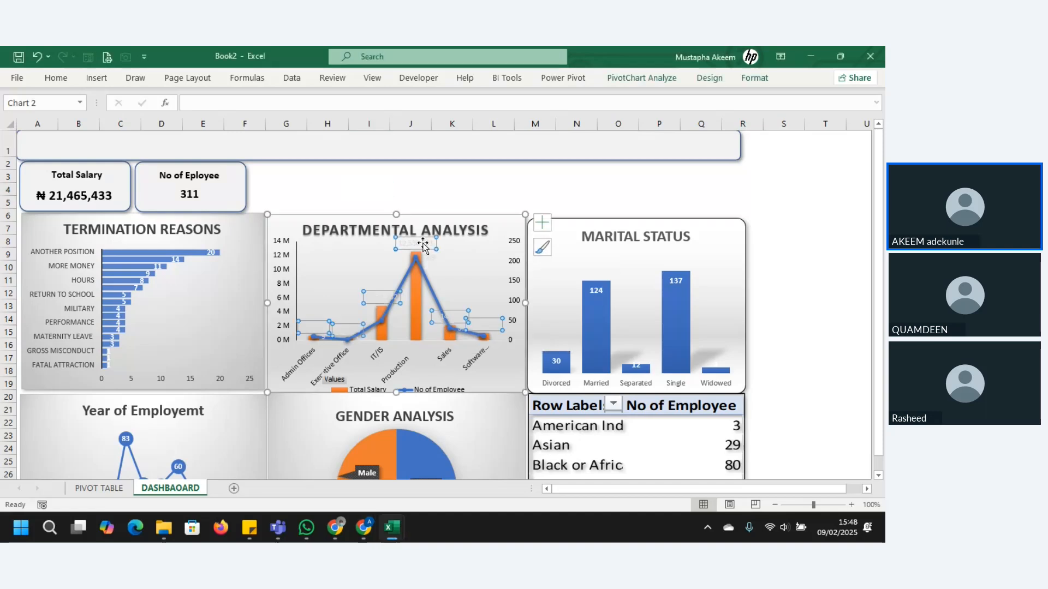
key("Delete")
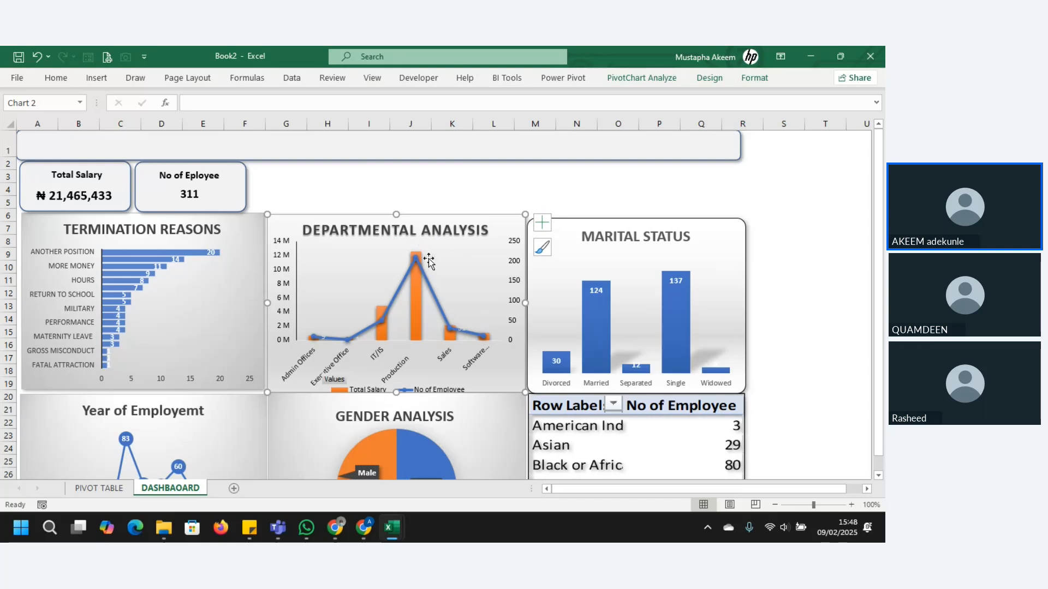
left_click(428, 258)
right_click(423, 256)
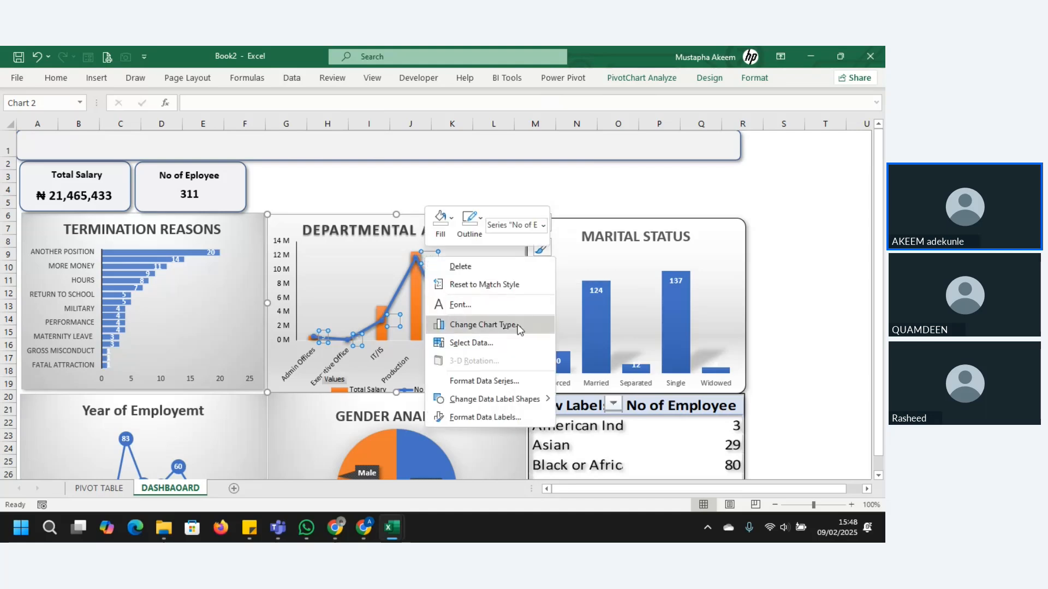
left_click(476, 418)
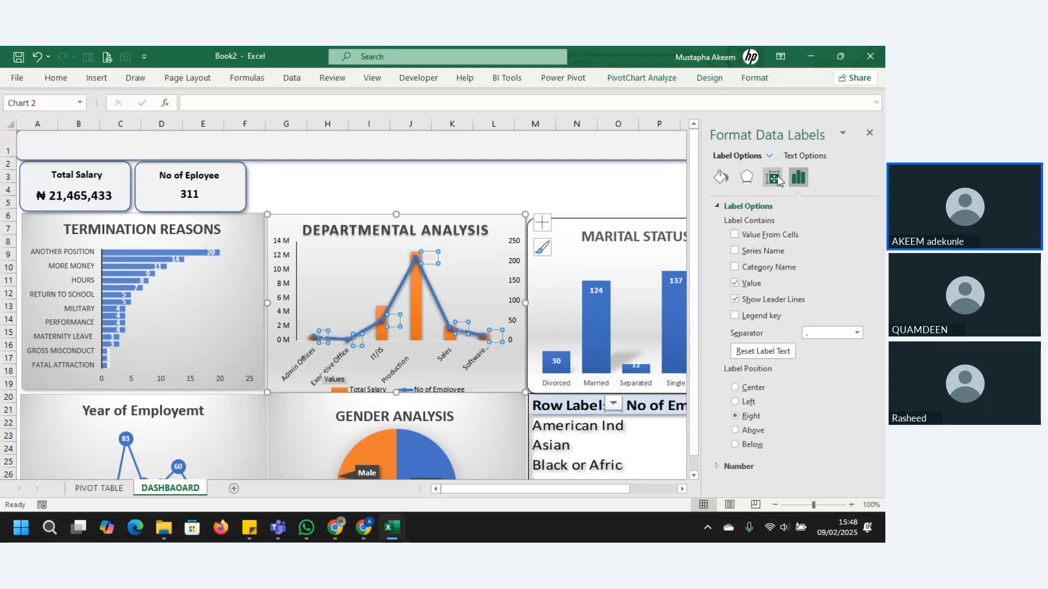
left_click(805, 157)
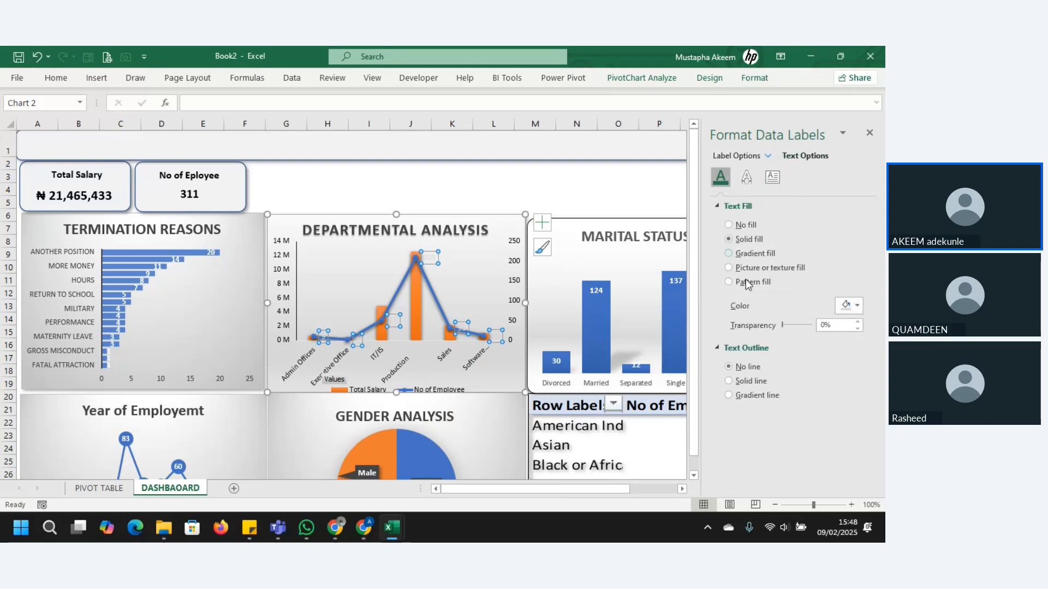
left_click(851, 309)
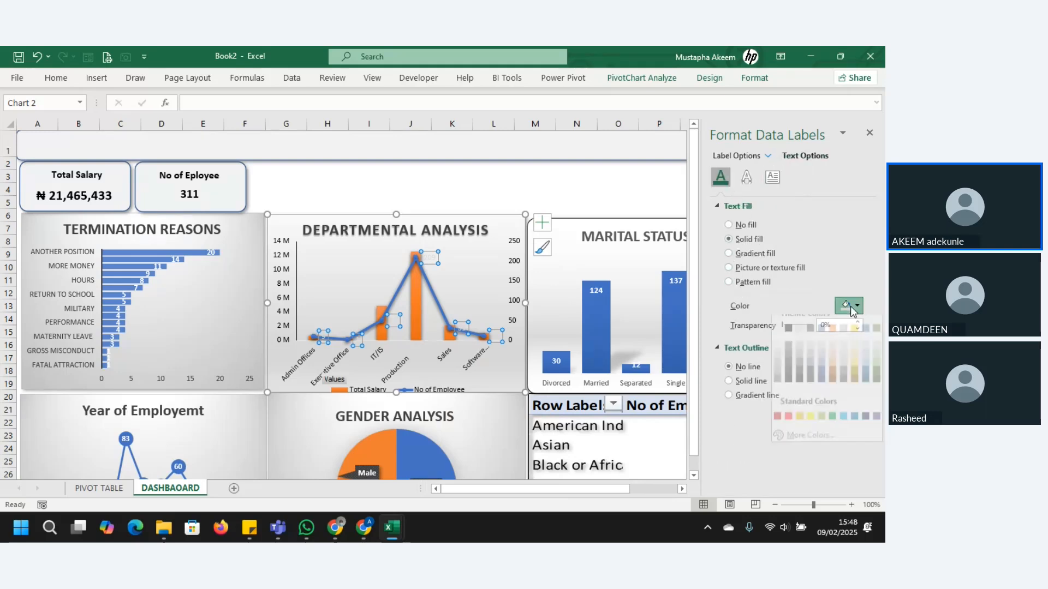
left_click(791, 342)
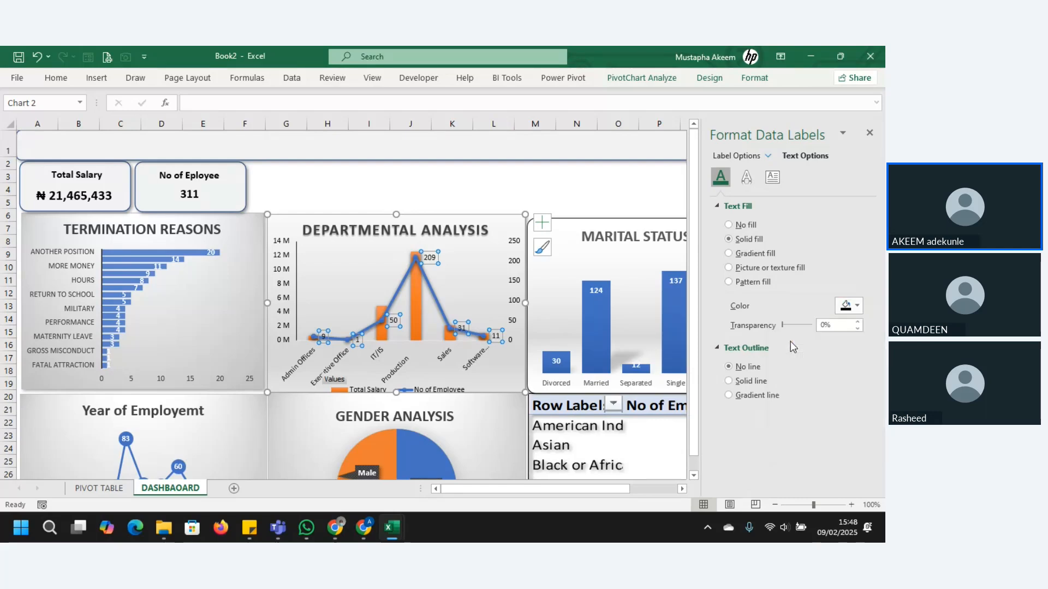
left_click(492, 176)
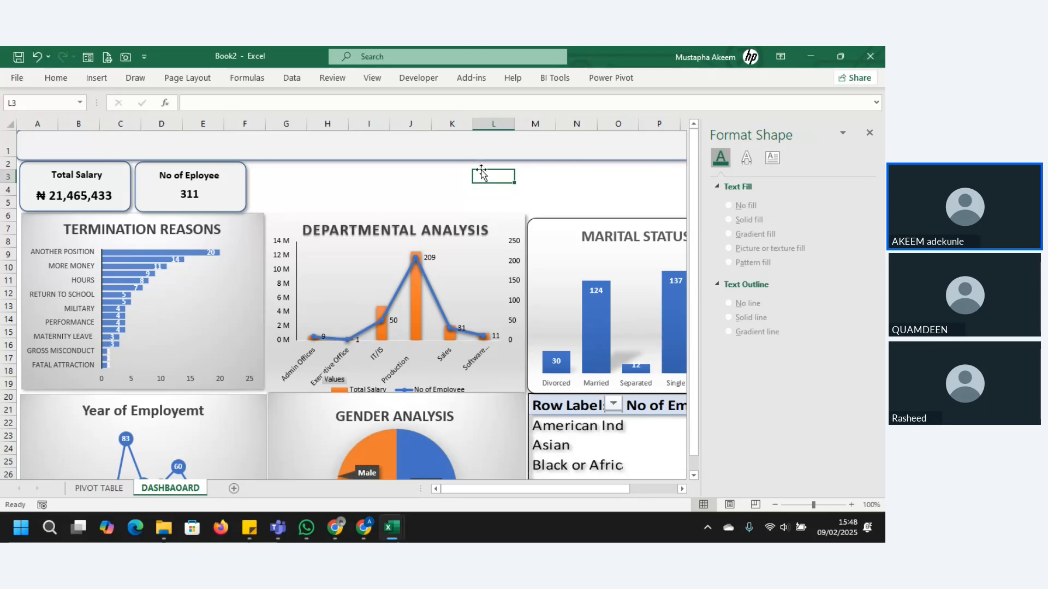
left_click(868, 135)
Step: Shorten the rounded header rectangle in row 1 so it ends at about the start of column M
left_click_drag(725, 143, 531, 142)
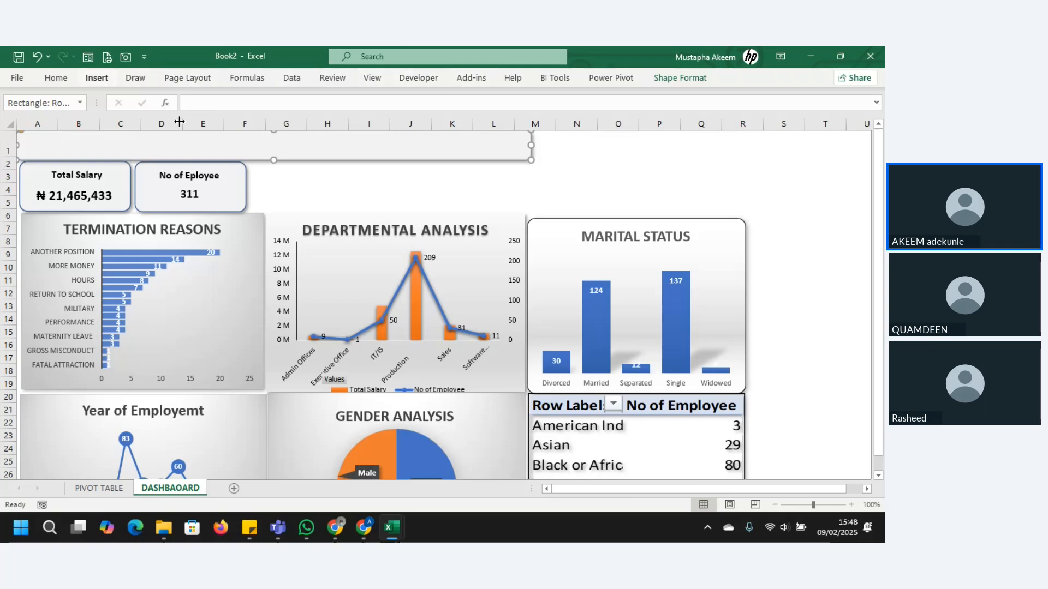
Step: Insert slicers for State, Position and CitizenDesc from the termination reasons chart
left_click(238, 253)
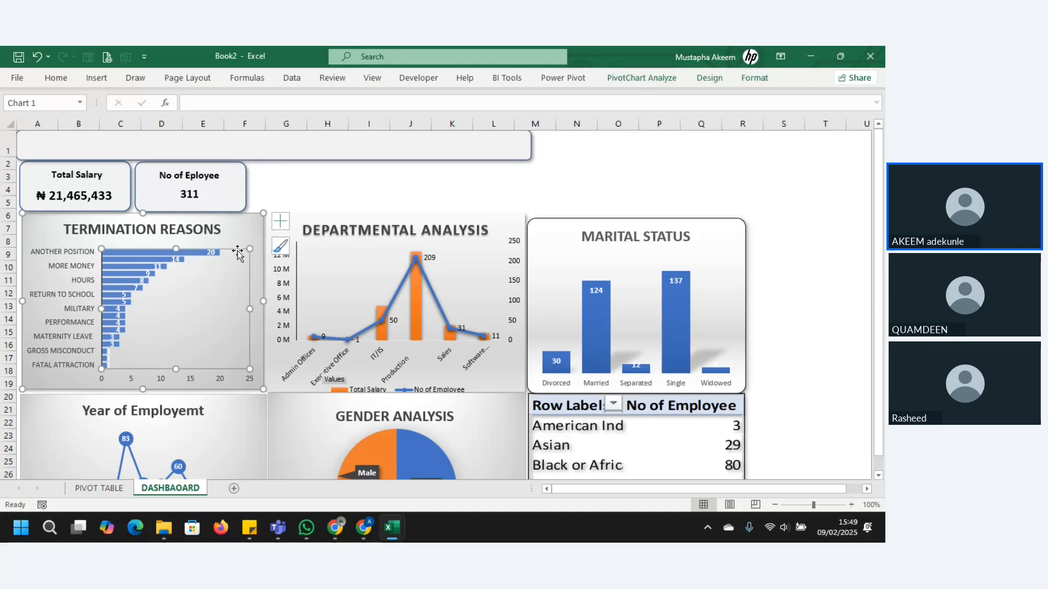
left_click(244, 232)
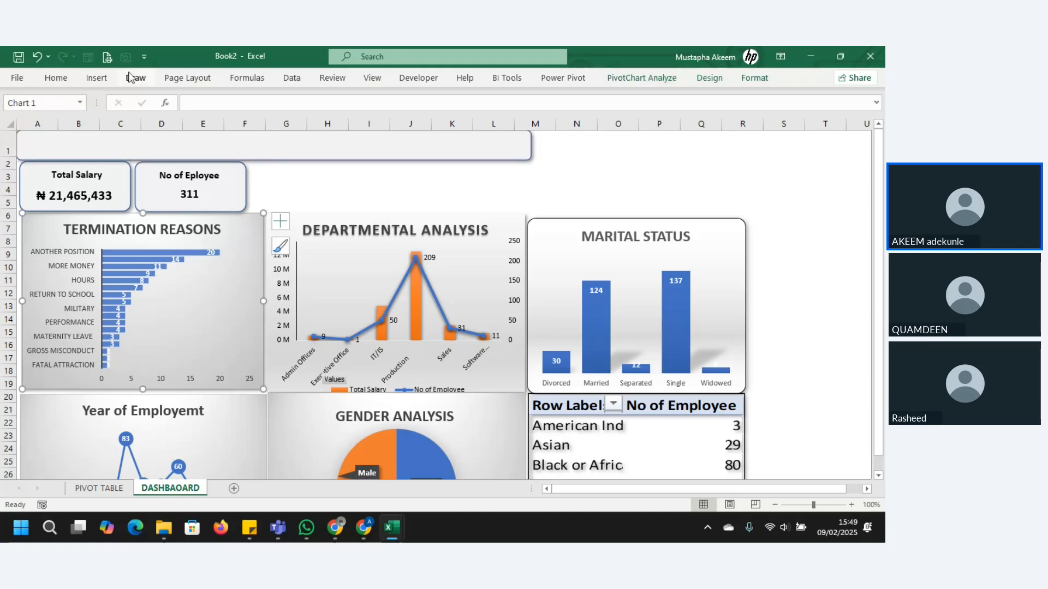
left_click(98, 79)
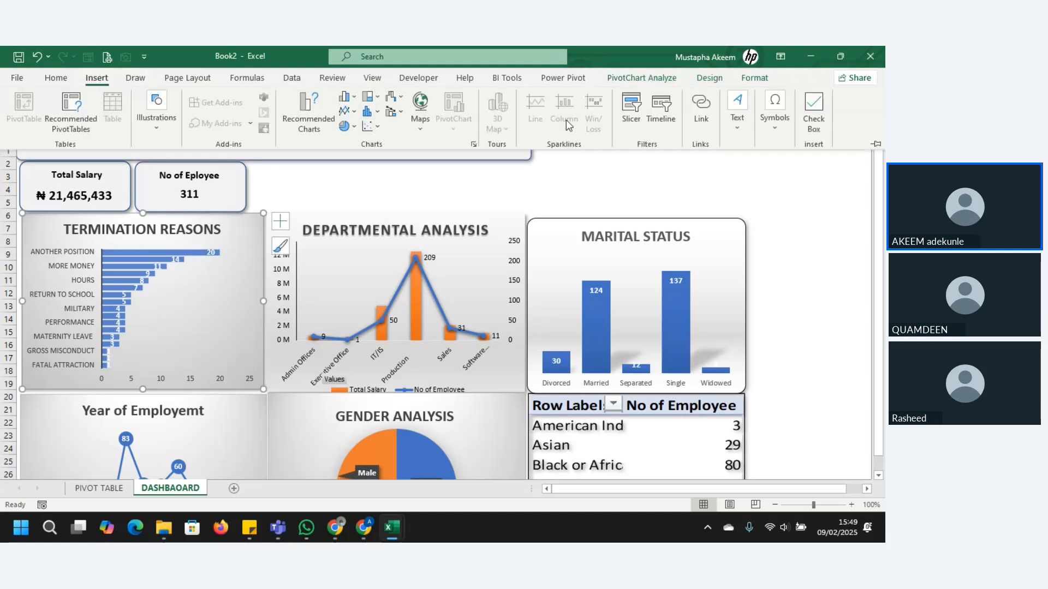
left_click(629, 107)
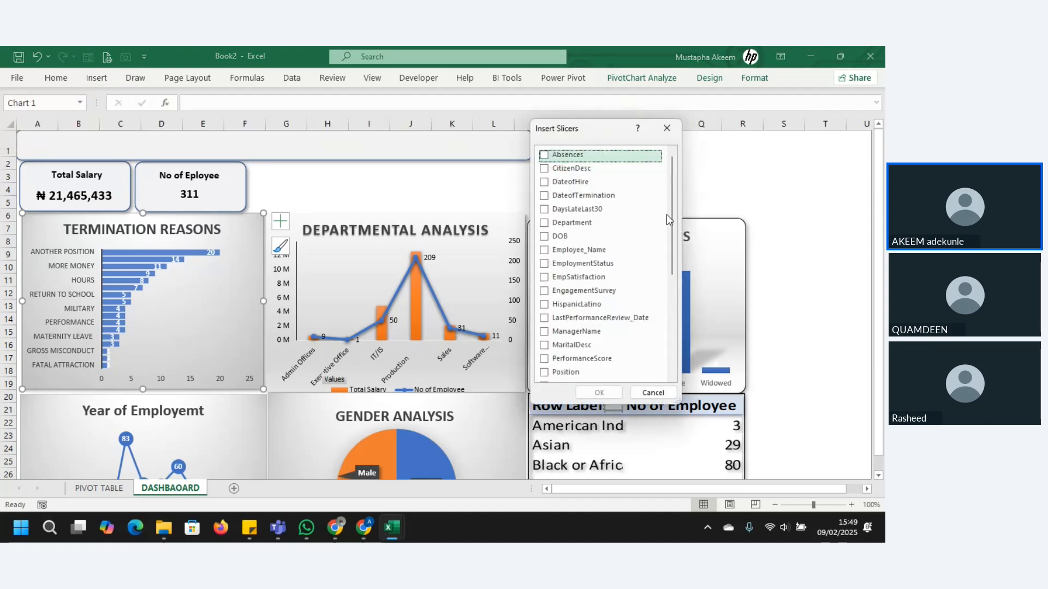
mouse_move(676, 206)
left_mouse_down()
mouse_move(670, 231)
mouse_move(674, 192)
left_mouse_up()
left_click_drag(675, 197, 661, 322)
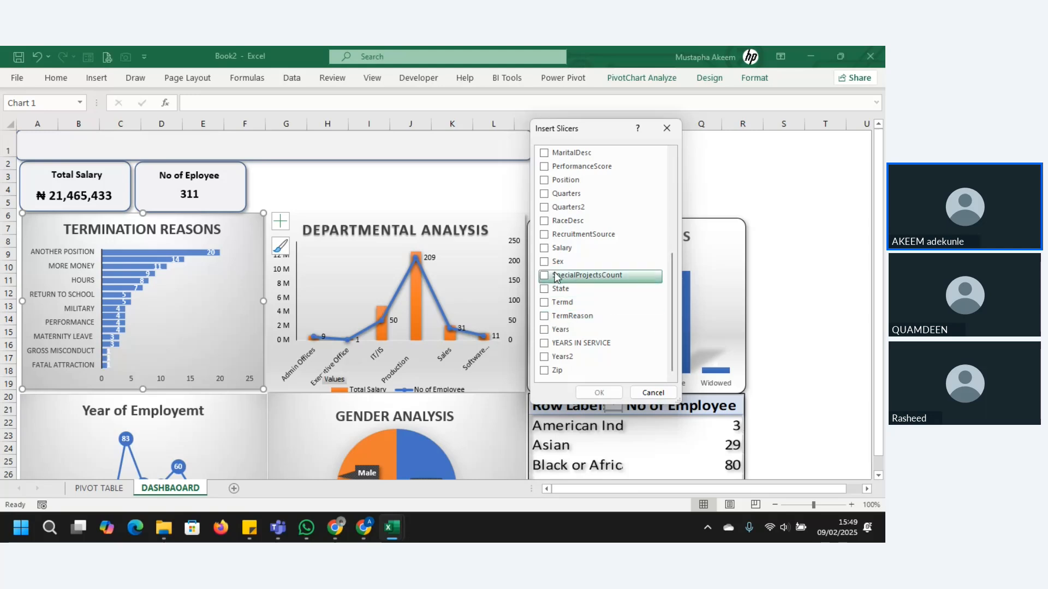
left_click(548, 290)
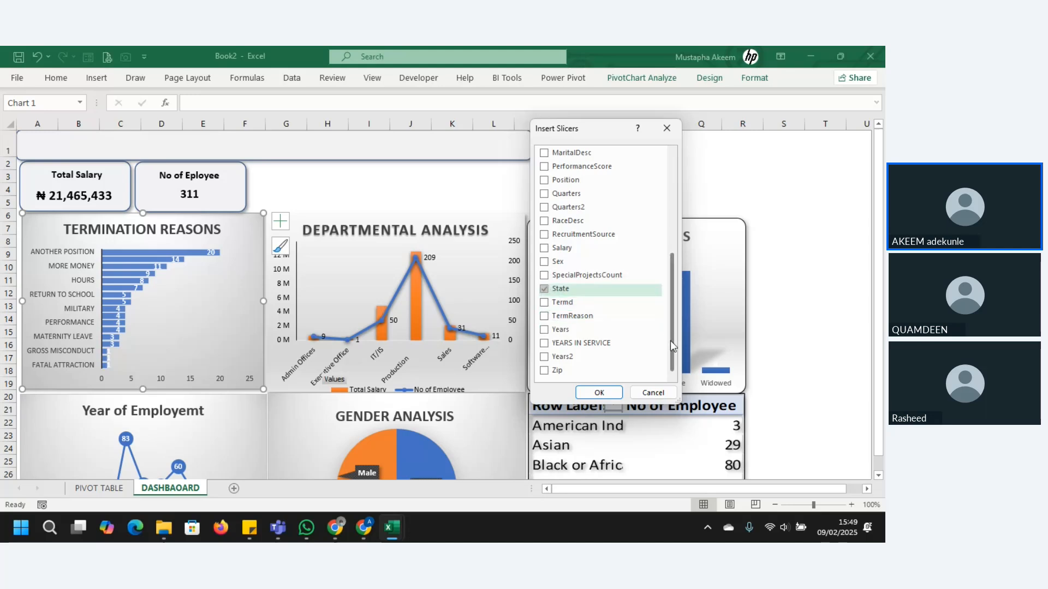
left_click_drag(670, 341, 671, 310)
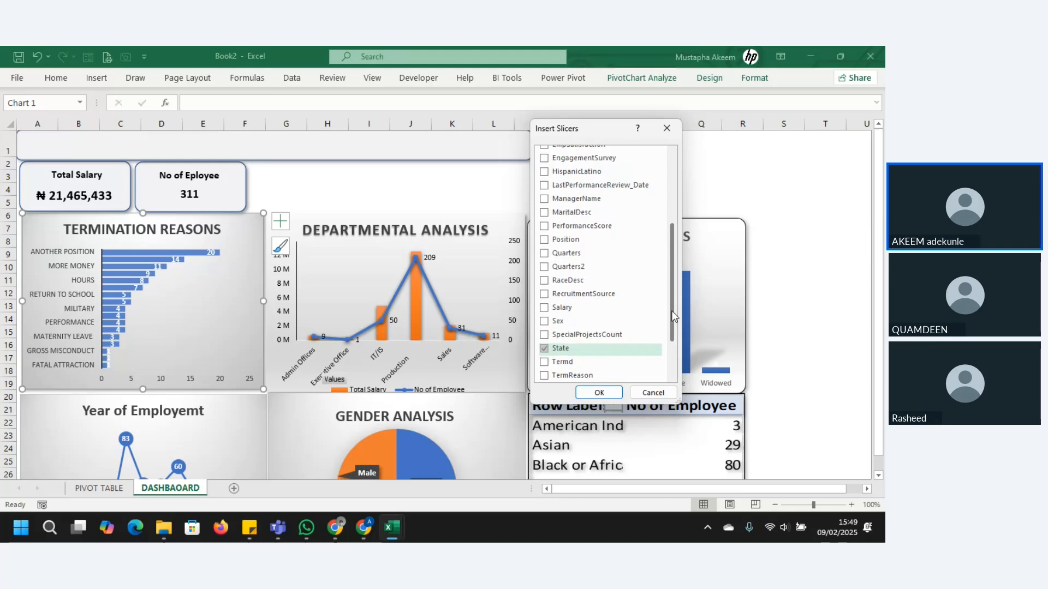
left_click(544, 241)
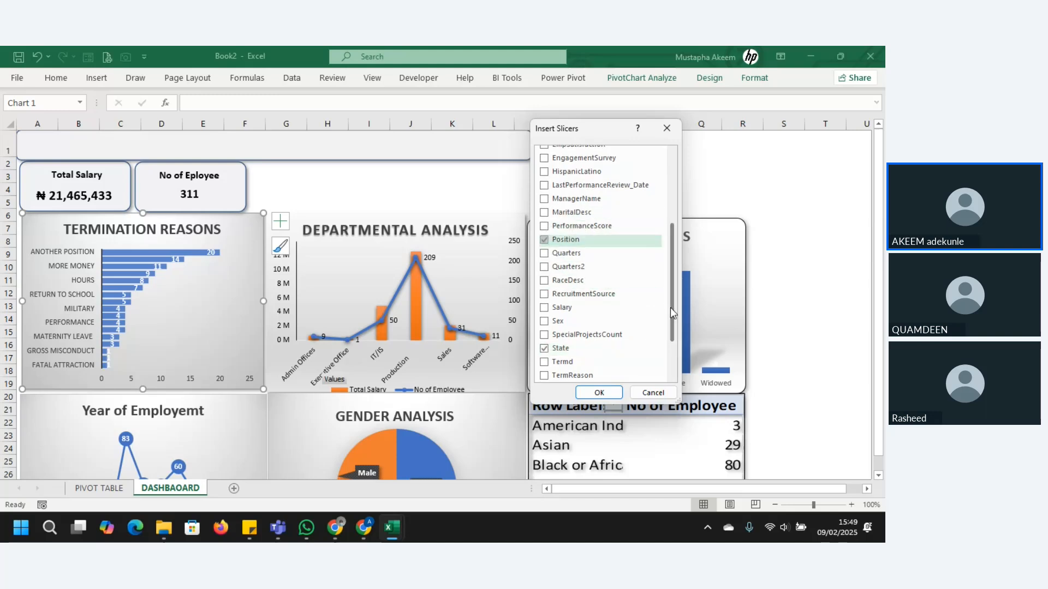
left_click_drag(670, 307, 668, 236)
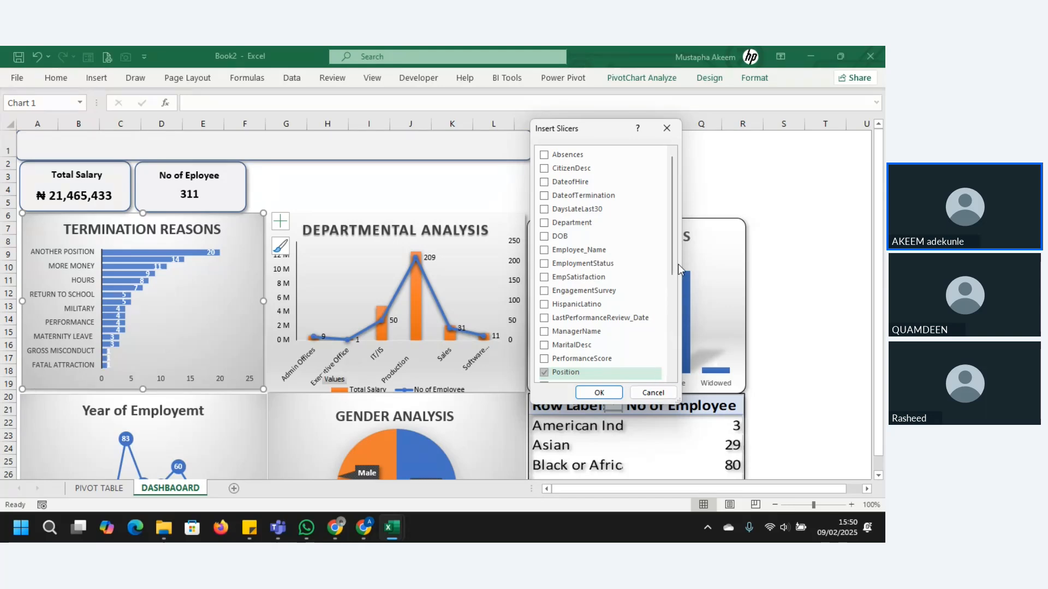
left_click(544, 169)
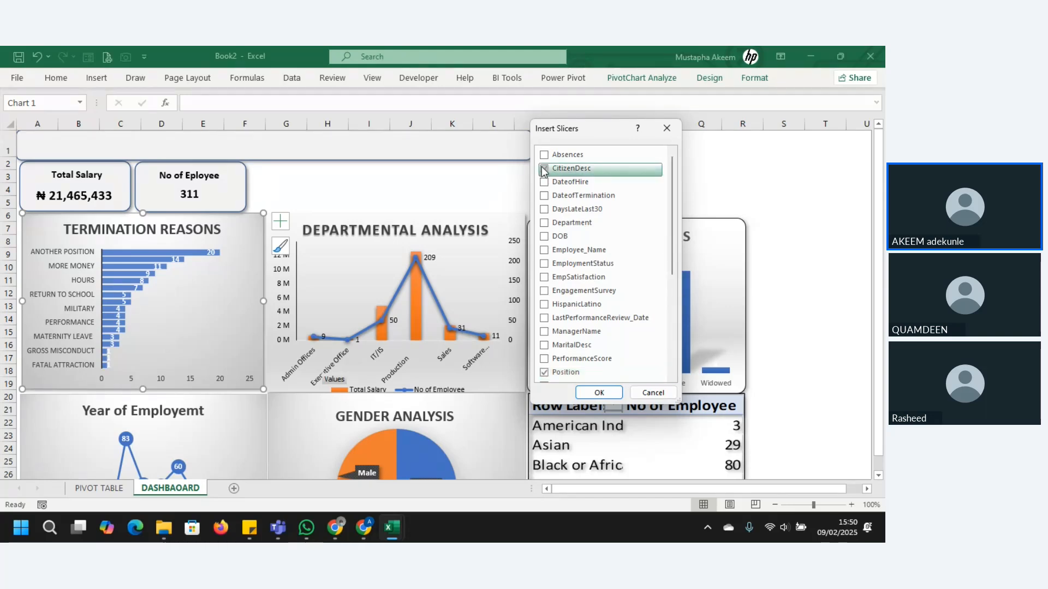
left_click(614, 394)
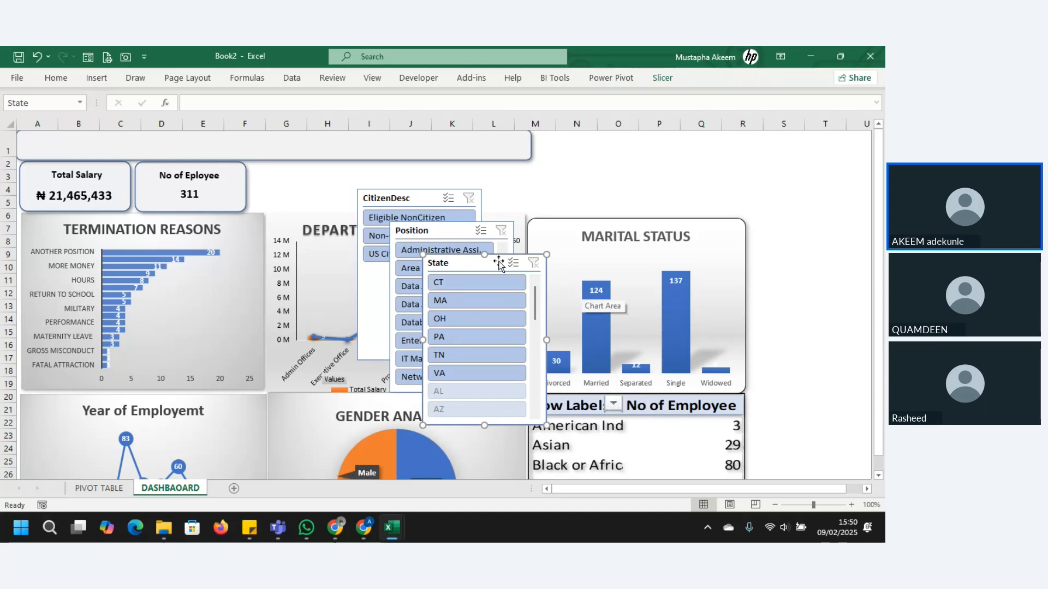
Step: Spread the overlapping slicers apart, placing CitizenDesc at the sheet's top edge around columns P to R and shortening it to fit its three items
left_click_drag(499, 262, 622, 177)
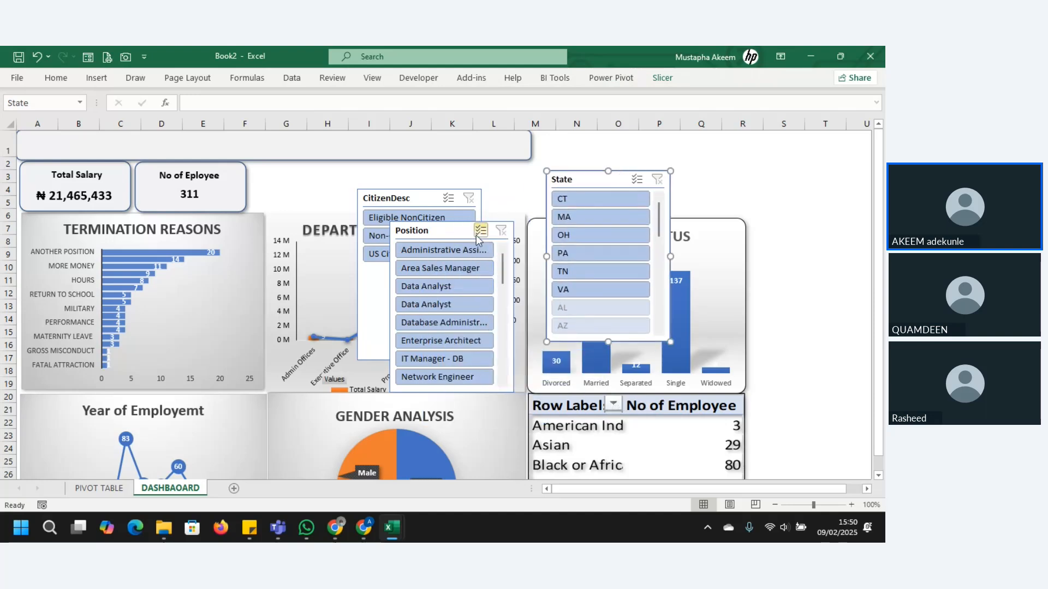
left_click_drag(464, 235, 536, 230)
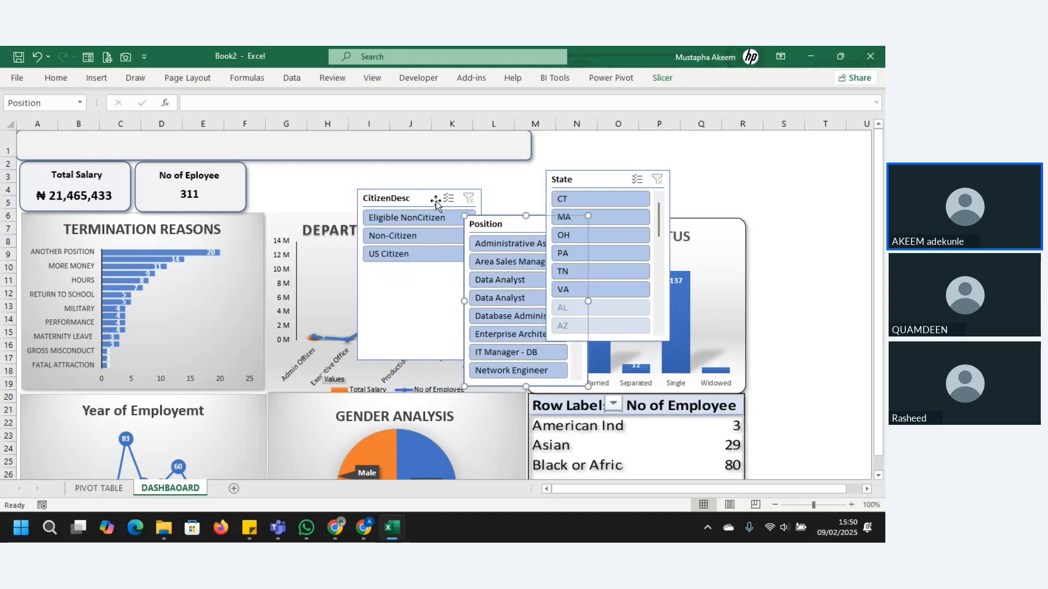
left_click_drag(432, 201, 721, 134)
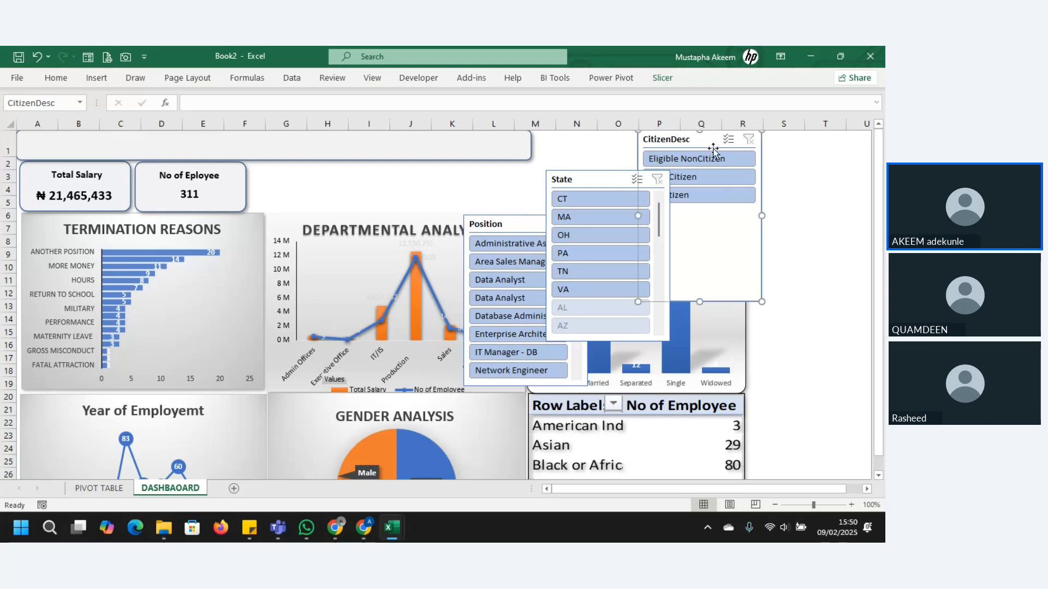
left_click_drag(699, 302, 701, 214)
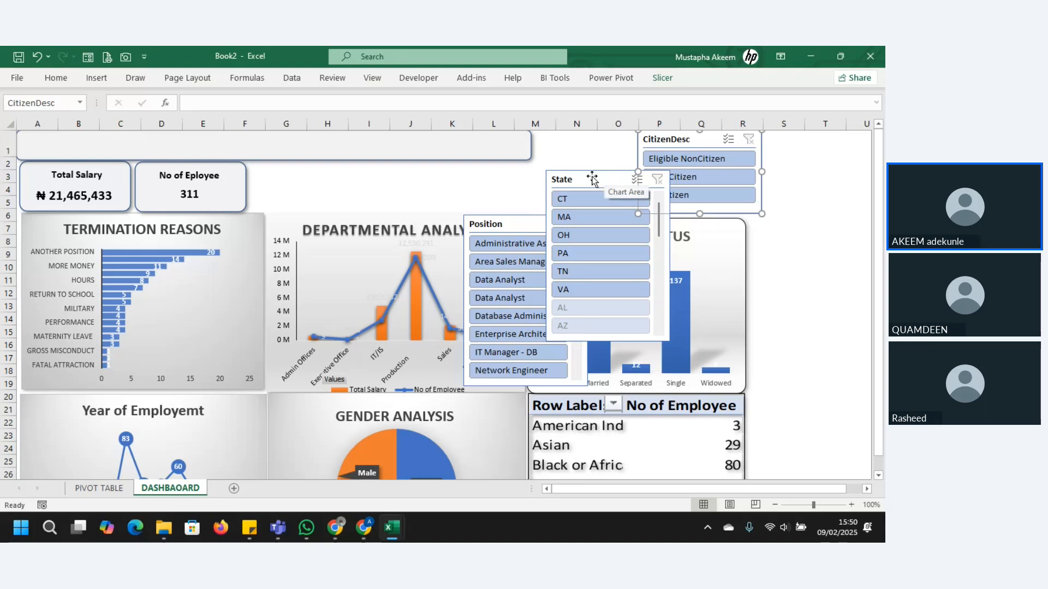
Step: Place the State slicer beside the CitizenDesc slicer at the sheet's top edge and narrow it slightly
left_click_drag(592, 177, 572, 144)
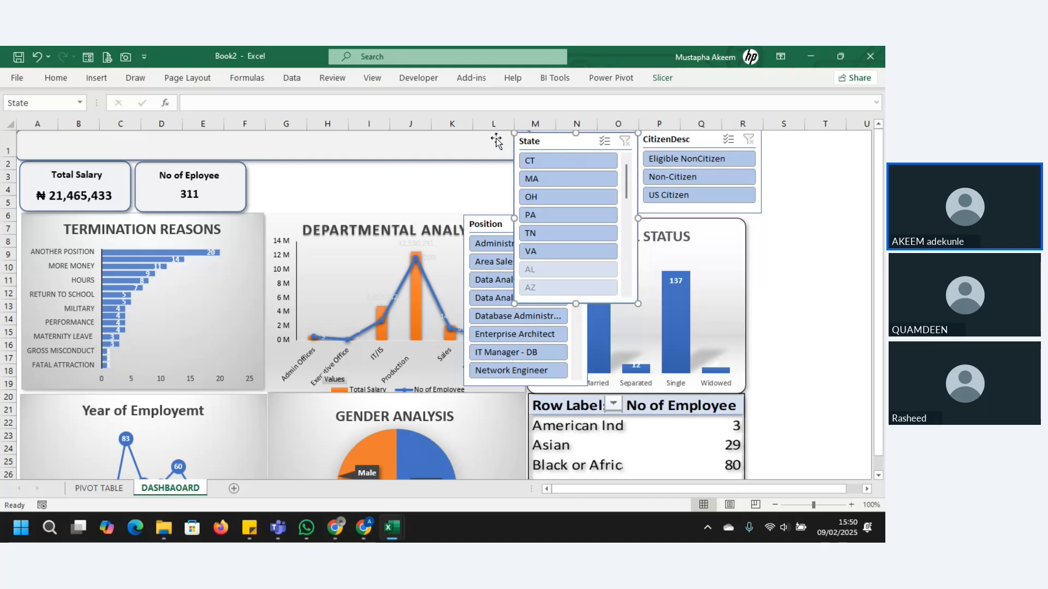
left_click_drag(517, 216, 524, 217)
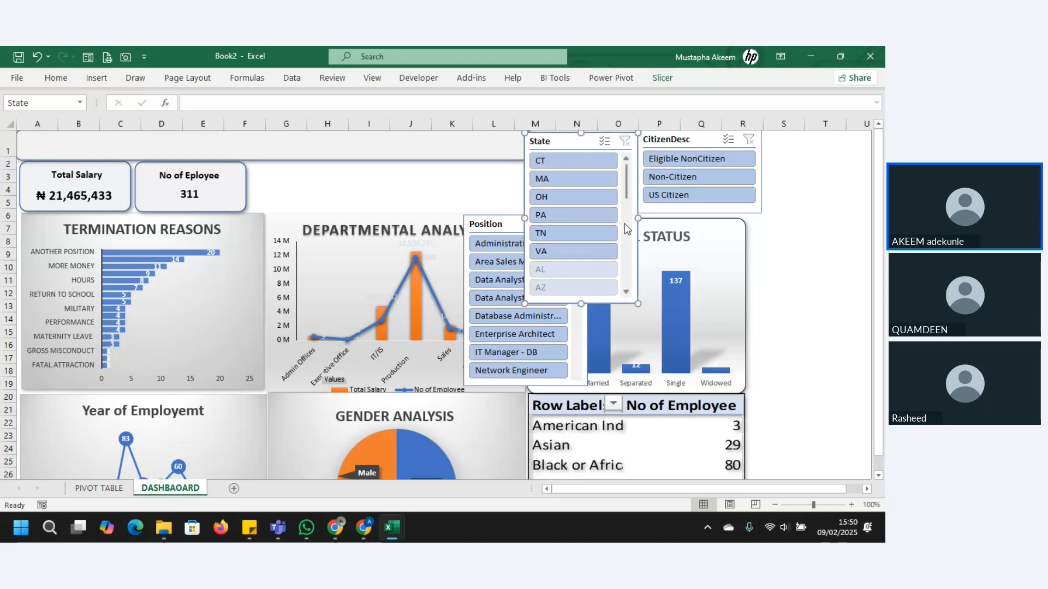
mouse_move(629, 189)
left_mouse_down()
mouse_move(627, 289)
mouse_move(630, 173)
left_mouse_up()
Step: Move the CitizenDesc slicer beyond column R and resize the State slicer above the marital status chart to about 3.3 cm high and 8.4 cm wide
left_click(677, 141)
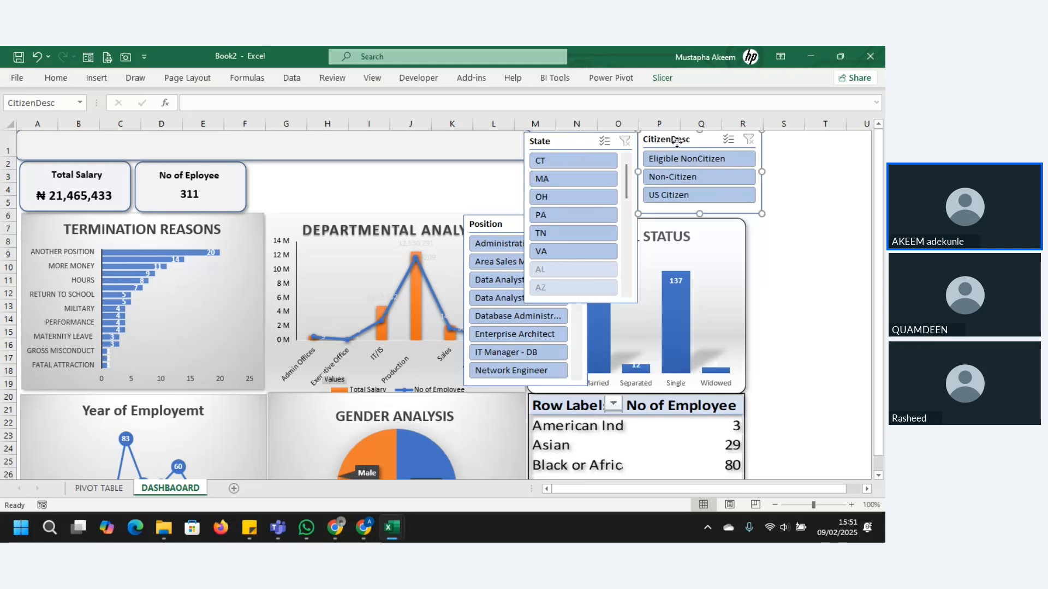
left_click_drag(677, 141, 779, 149)
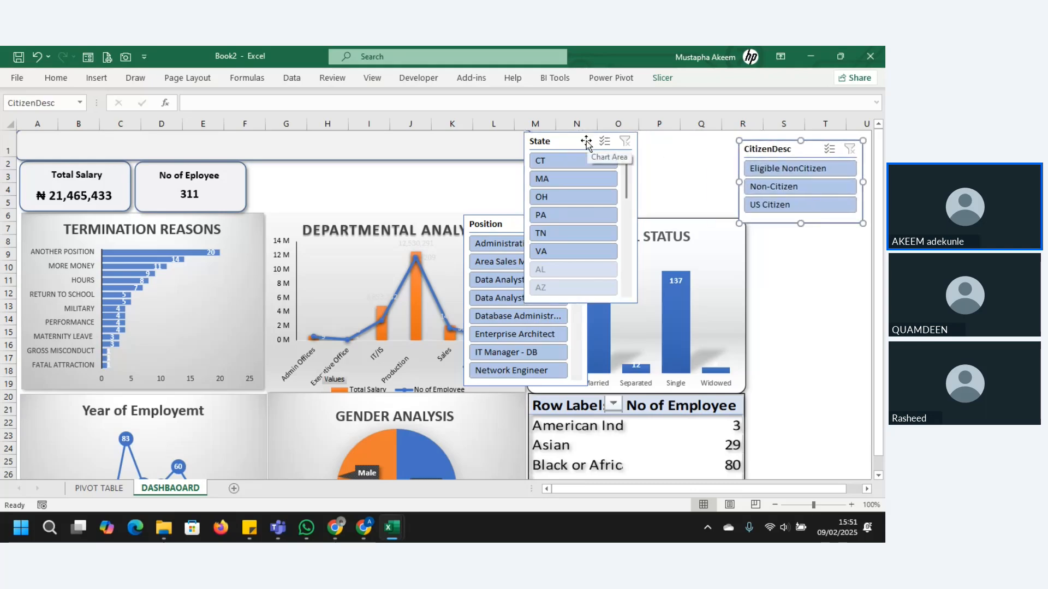
mouse_move(586, 143)
left_mouse_down()
mouse_move(615, 142)
mouse_move(600, 143)
left_mouse_up()
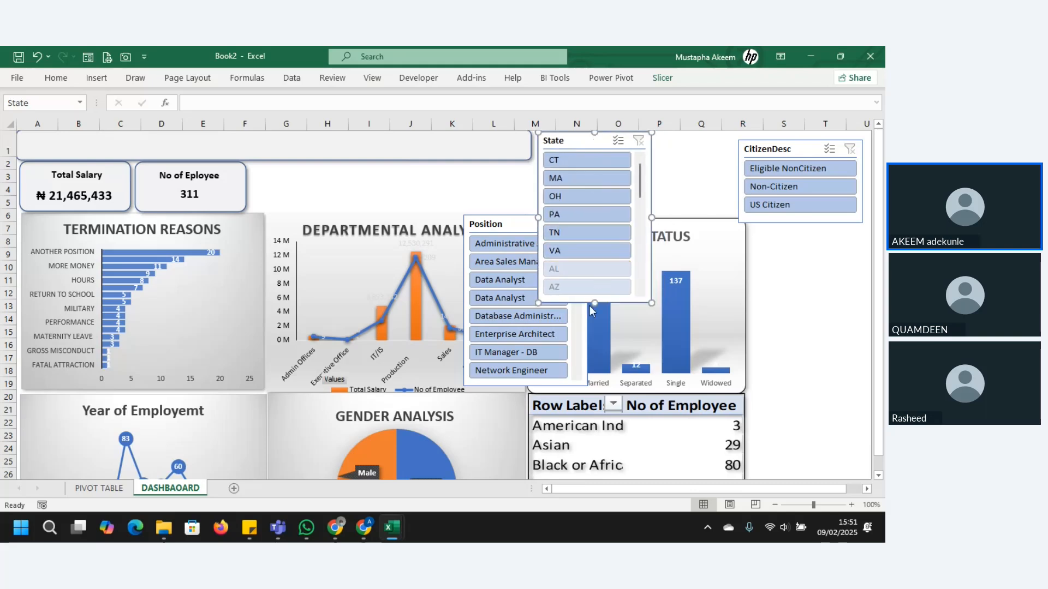
left_click_drag(595, 303, 587, 213)
left_click_drag(652, 173, 742, 172)
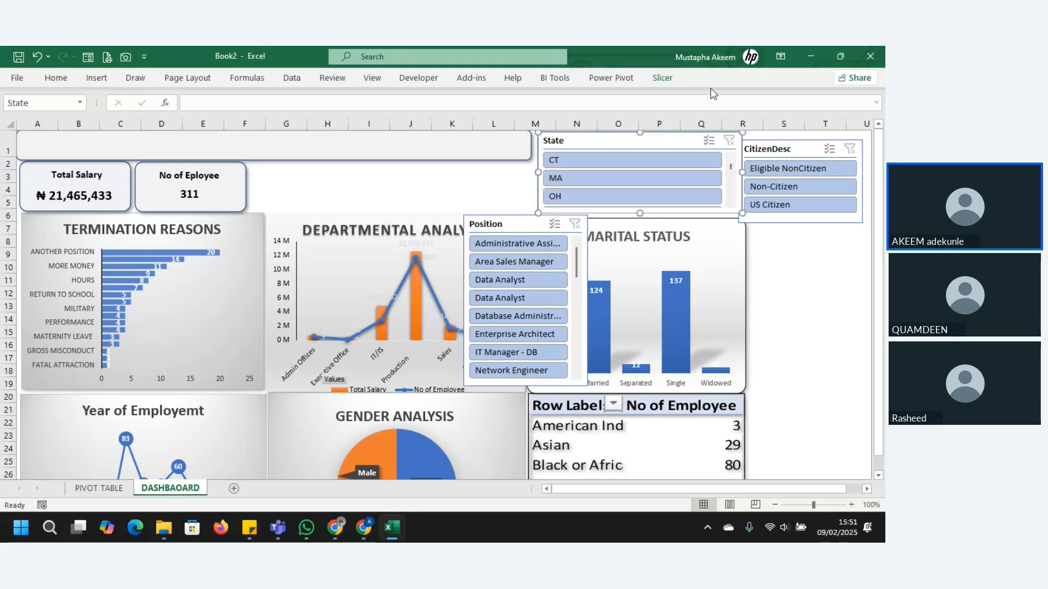
Step: Arrange the State slicer's buttons in 4 columns
left_click(671, 76)
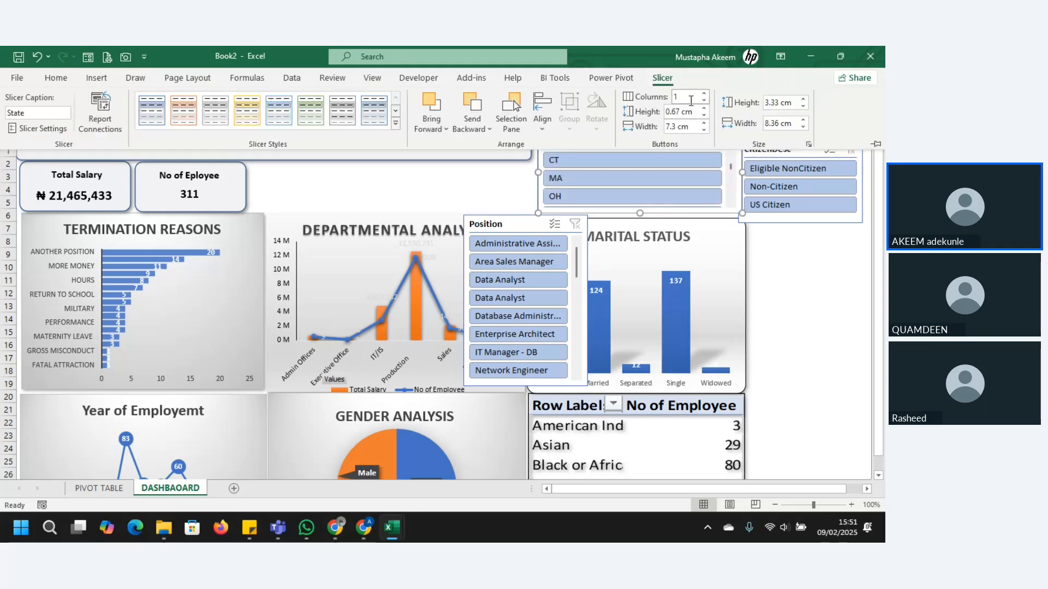
left_click(703, 95)
left_click(703, 96)
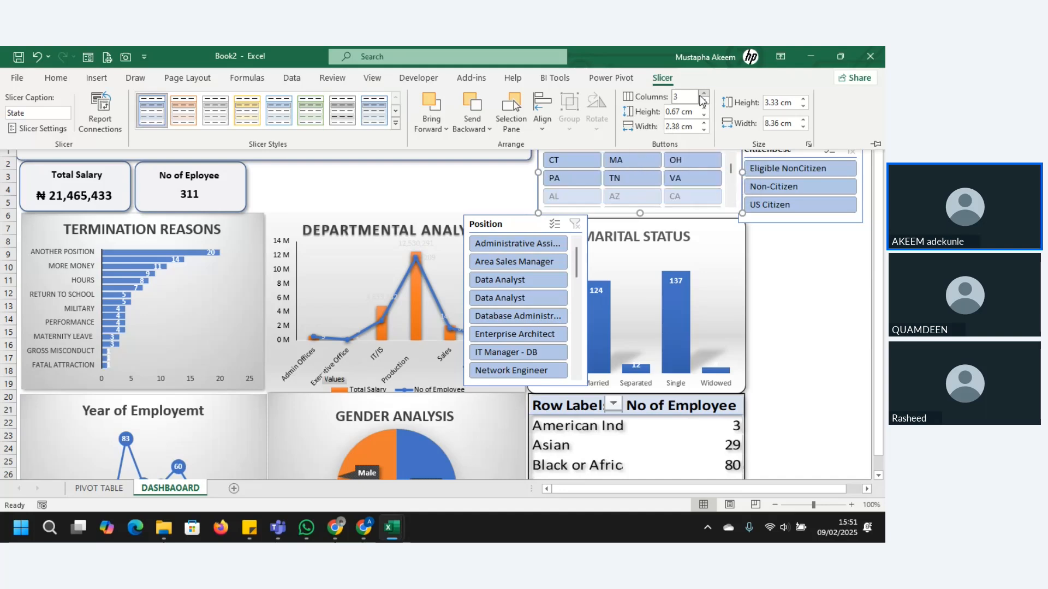
left_click(703, 95)
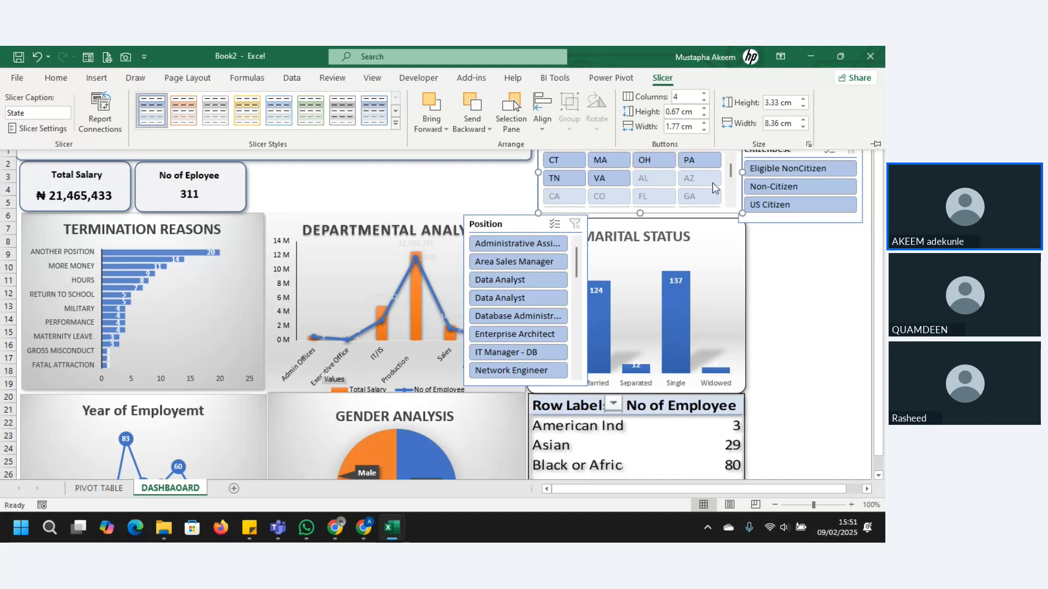
left_click(431, 176)
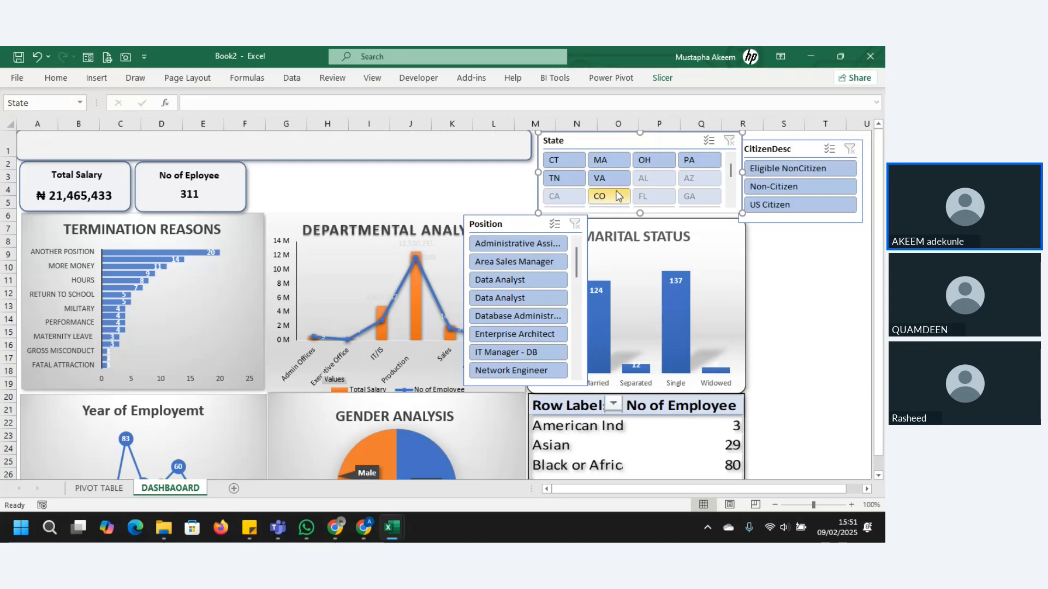
Step: Filter the termination reasons chart to AL with the State slicer
left_click(649, 181)
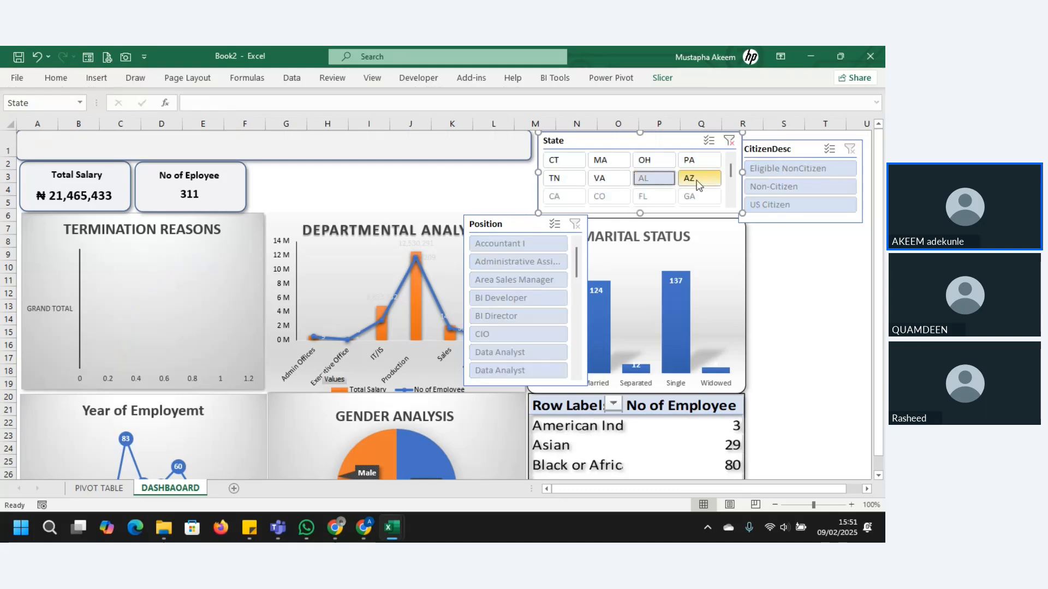
Step: Filter the termination reasons chart by AZ, CT, MA and OH in turn, and clear the State filter
left_click(697, 182)
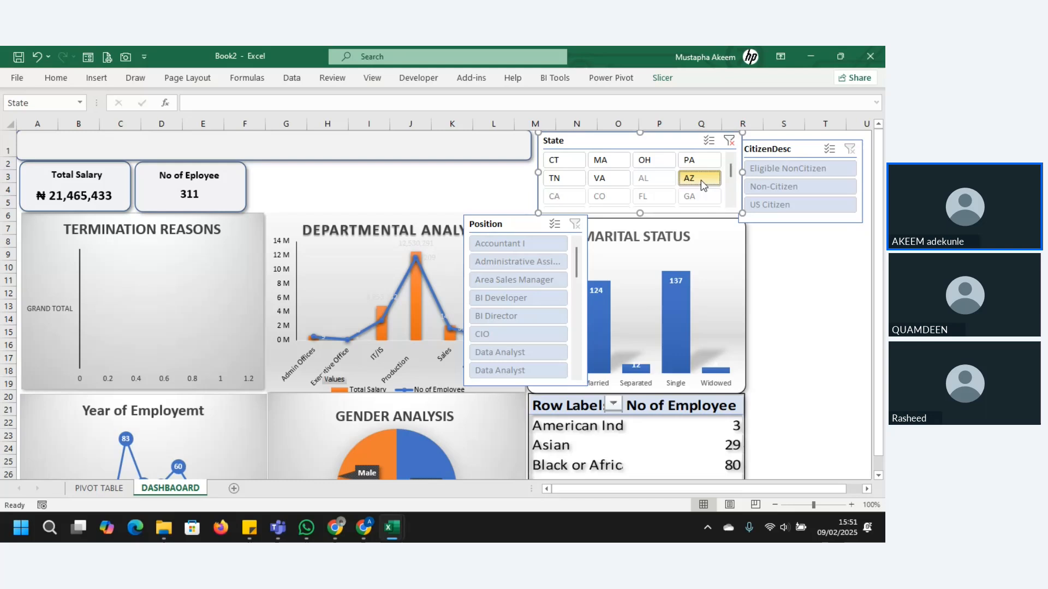
left_click(552, 162)
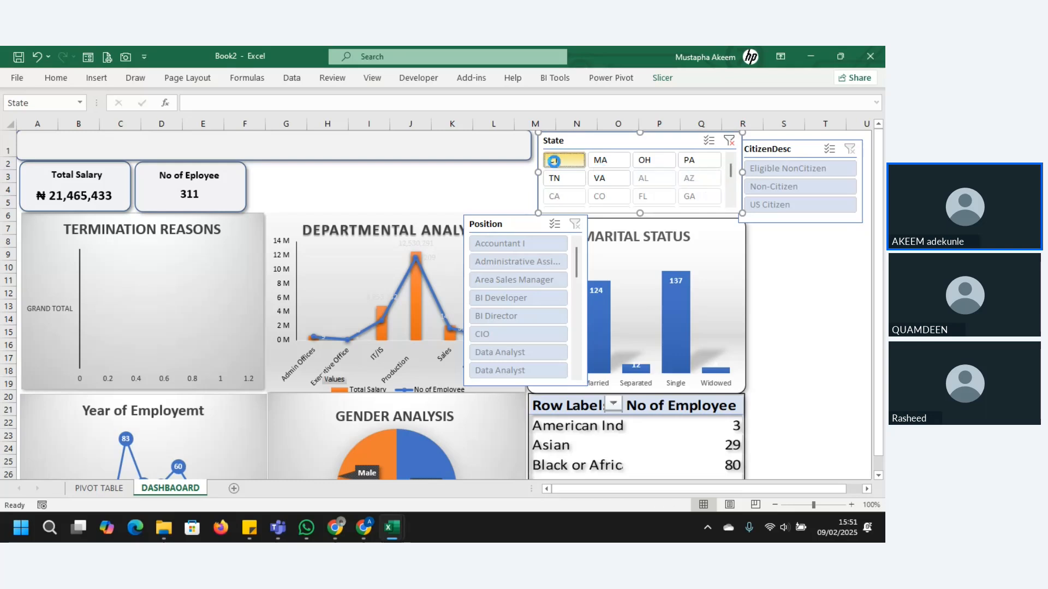
left_click(604, 164)
left_click(645, 161)
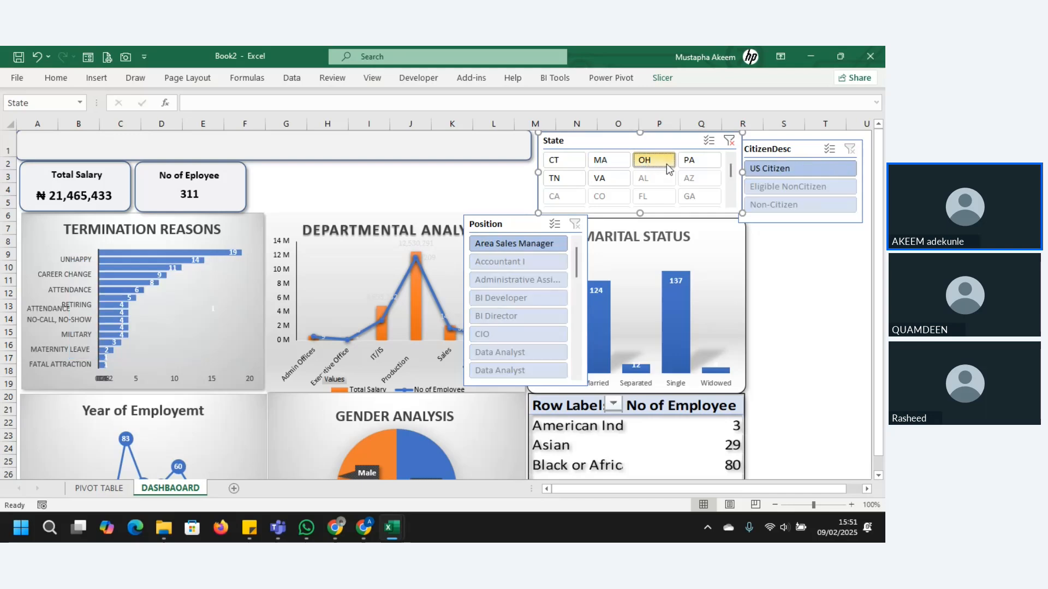
left_click(729, 141)
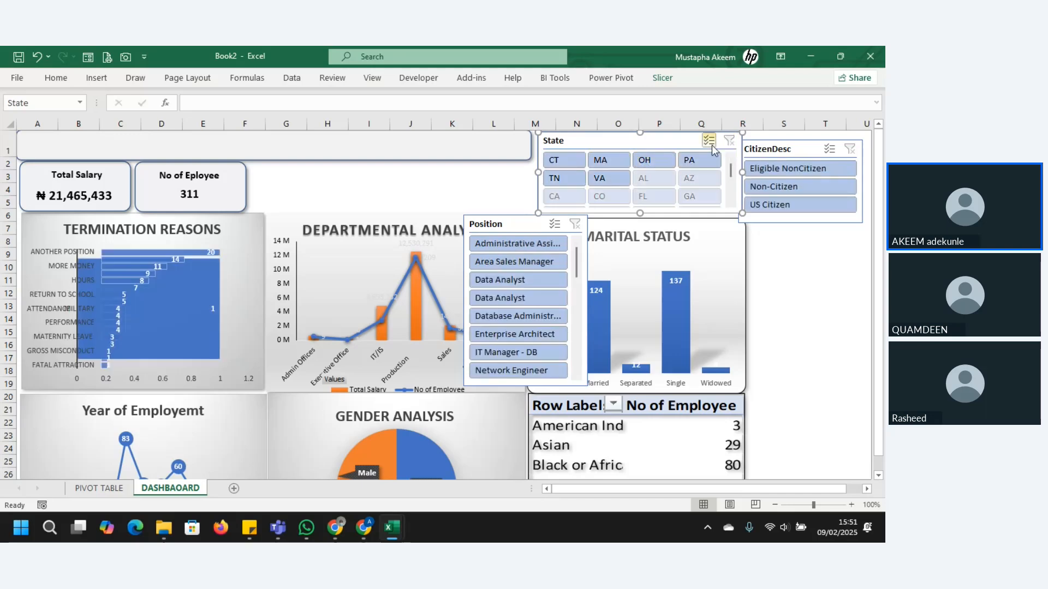
Step: Move the Position slicer beside the marital status chart and place the CitizenDesc slicer above it, level with the State slicer
left_click_drag(520, 219, 808, 230)
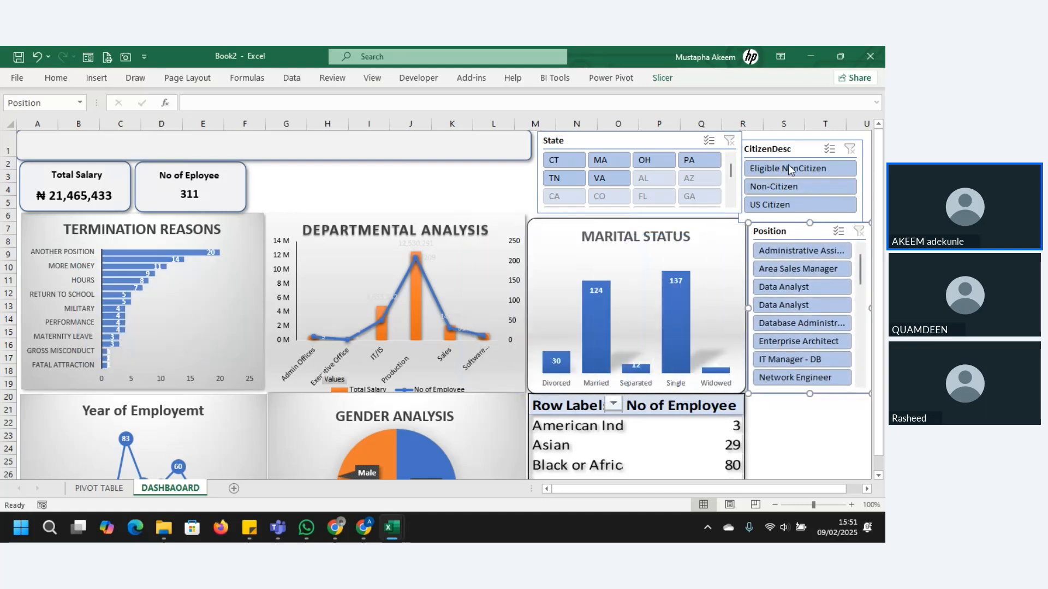
left_click_drag(690, 491, 706, 490)
left_click_drag(747, 146, 752, 137)
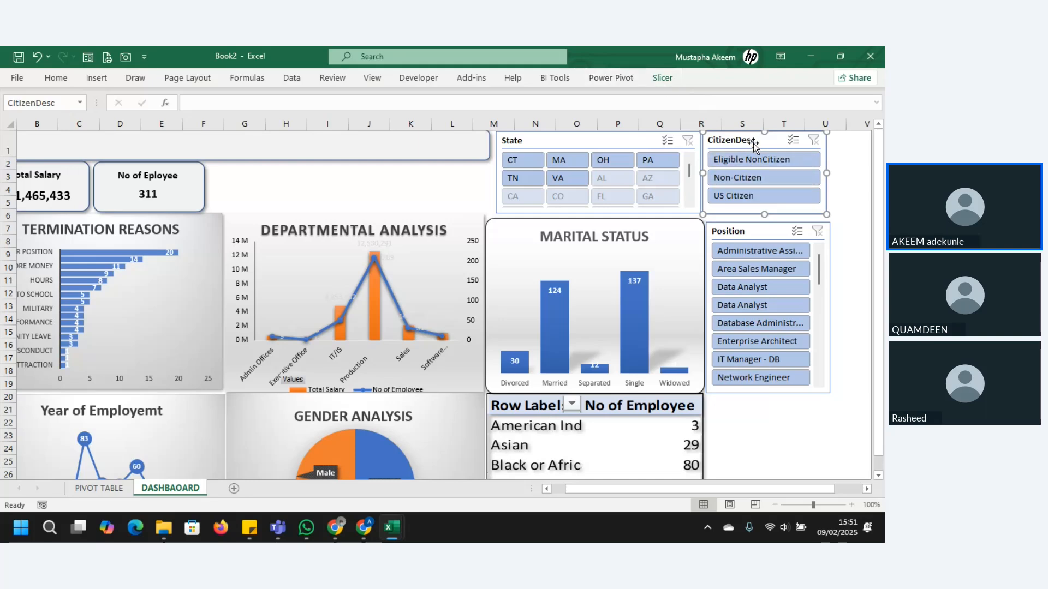
left_click(662, 78)
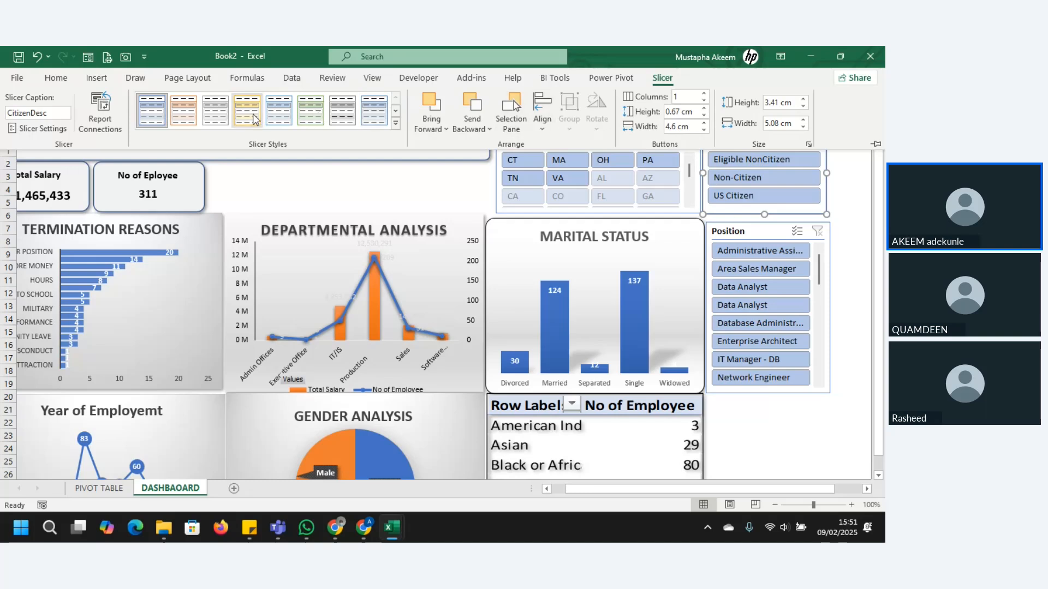
left_click(396, 112)
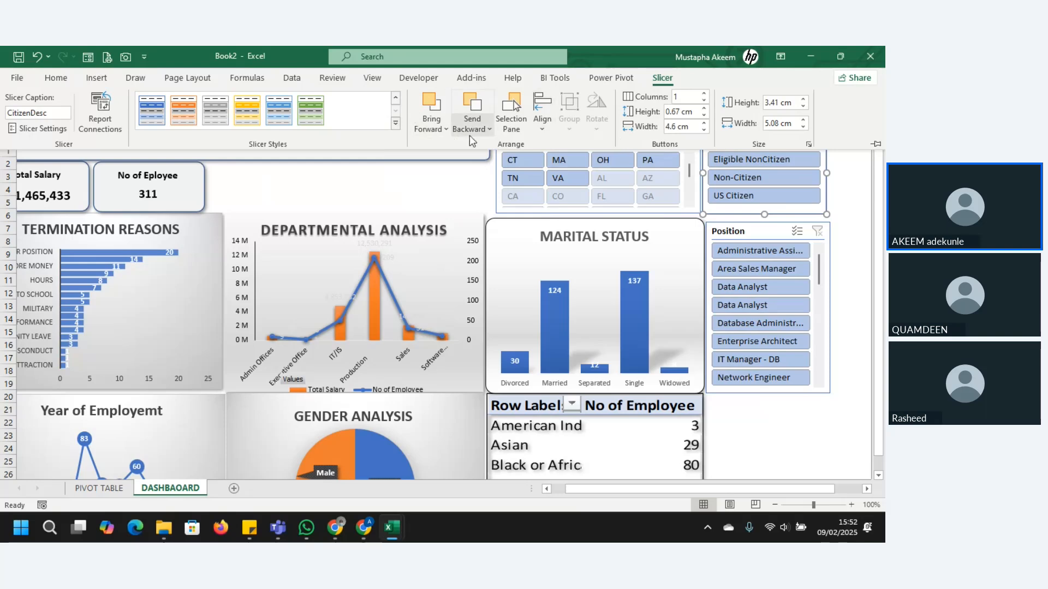
Step: Move the Position slicer up beneath the CitizenDesc slicer and narrow it to about 4.9 cm wide
left_click(752, 231)
left_click_drag(759, 232, 761, 224)
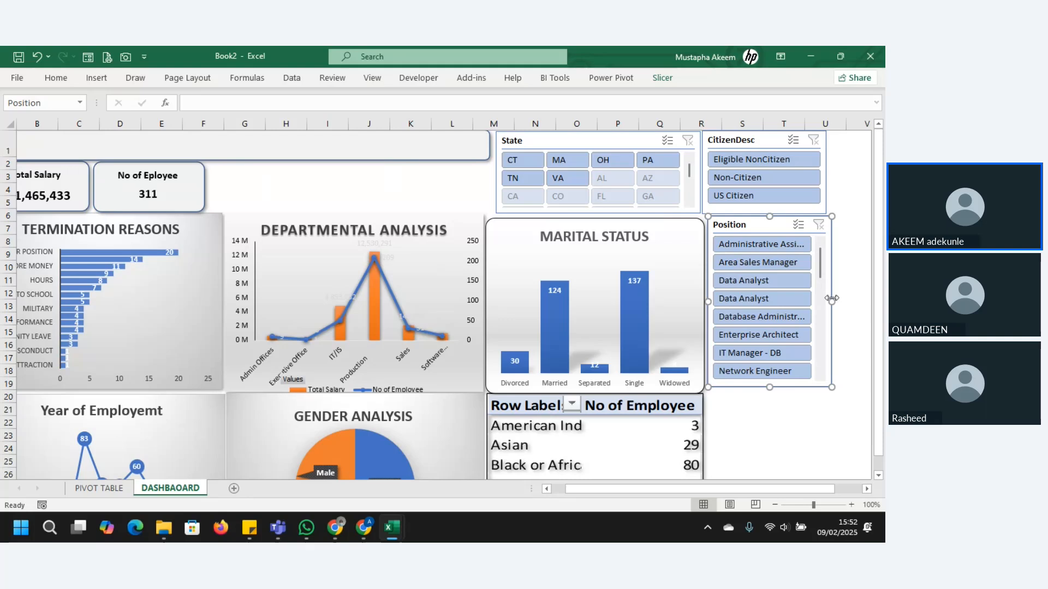
left_click_drag(830, 299, 814, 389)
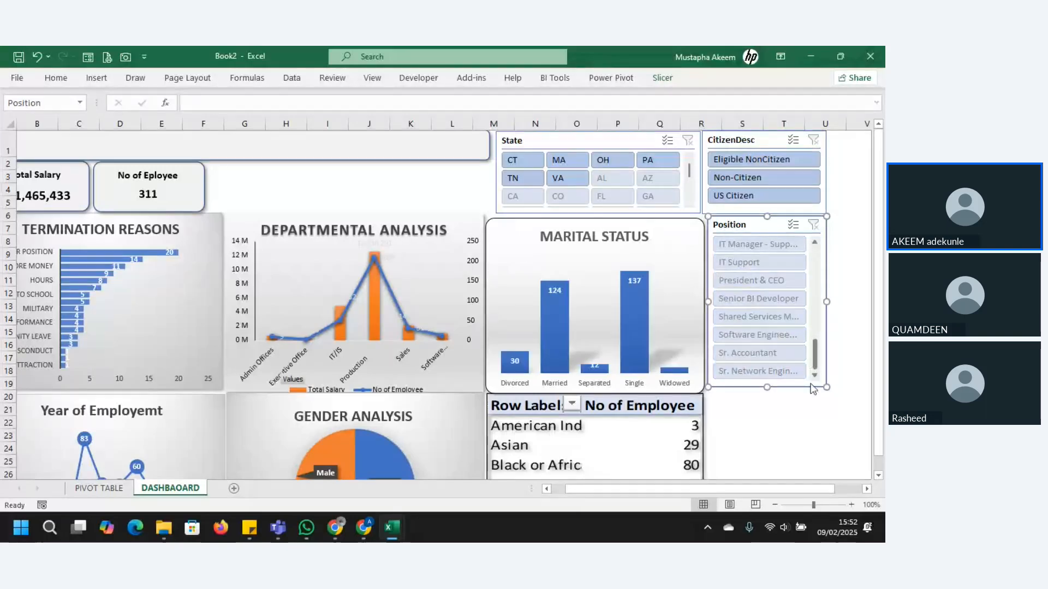
left_click_drag(816, 327, 816, 244)
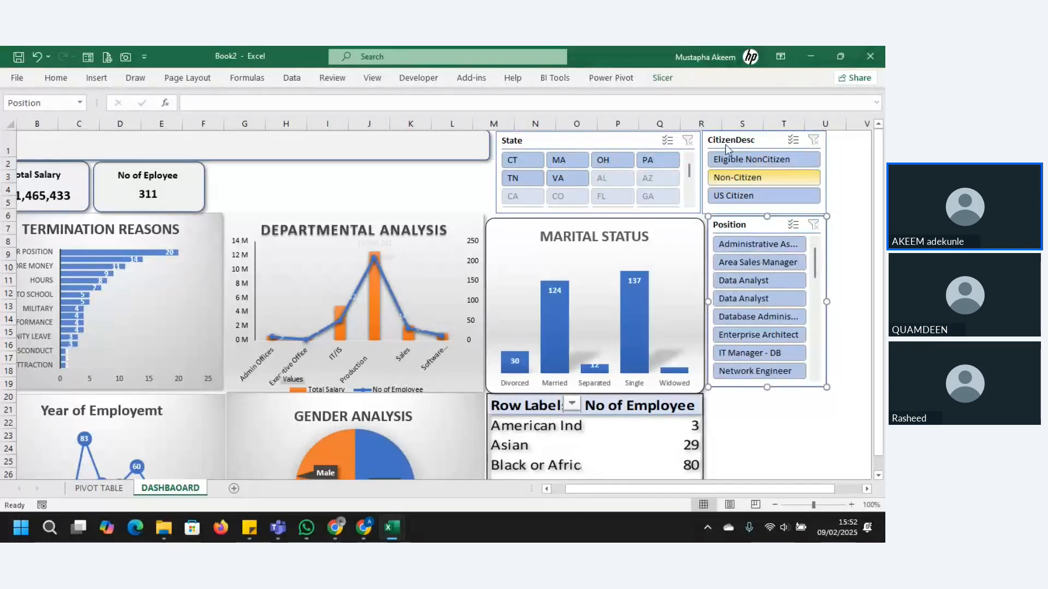
Step: Arrange the Position slicer's buttons in 3 columns
left_click(663, 80)
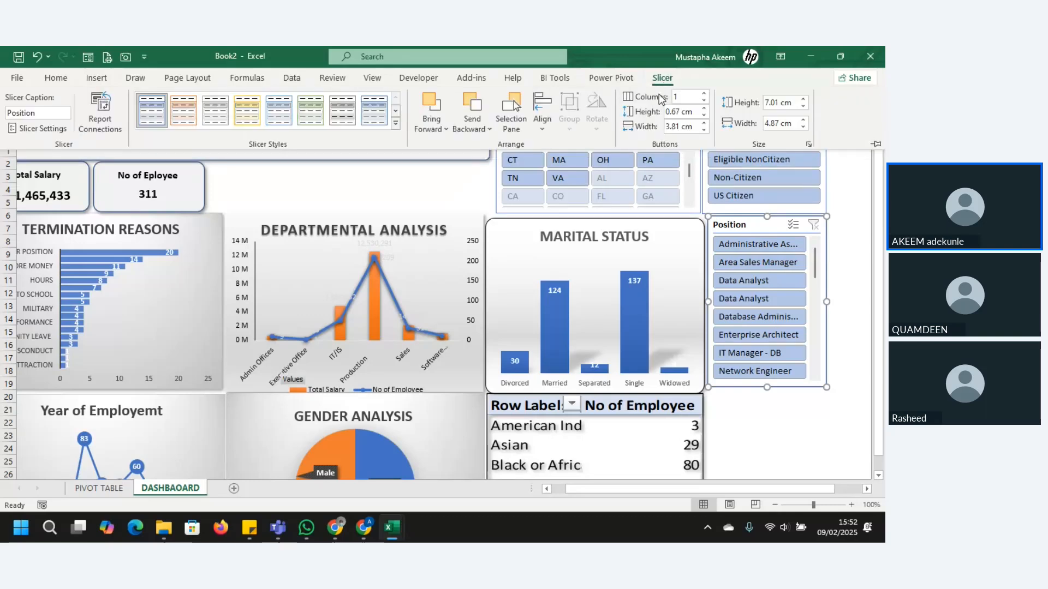
left_click(703, 95)
left_click(704, 95)
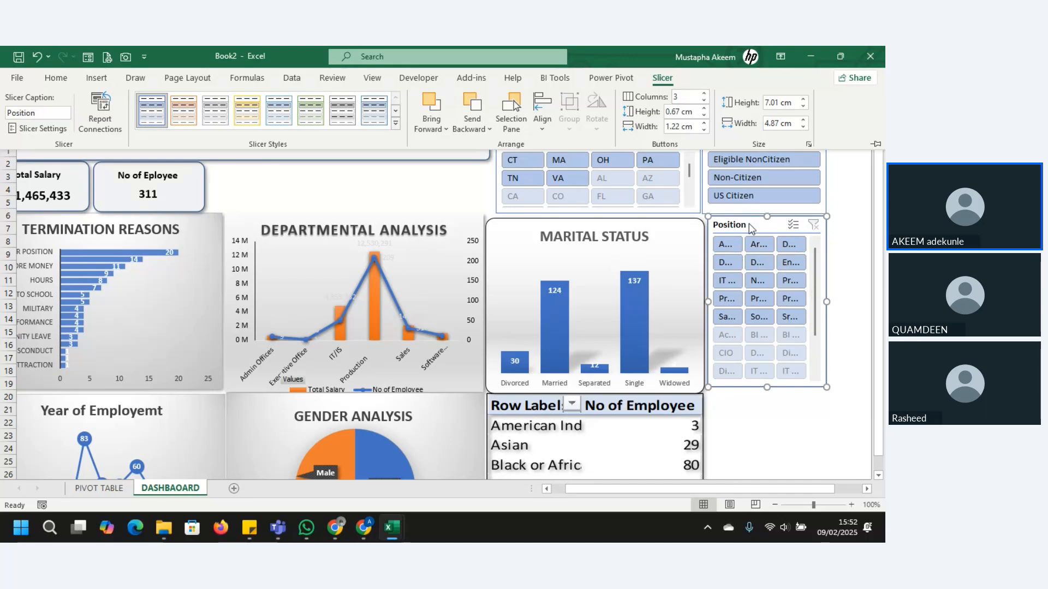
Step: Delete the Position and State slicers, and move the CitizenDesc slicer directly above the marital status chart
key("Delete")
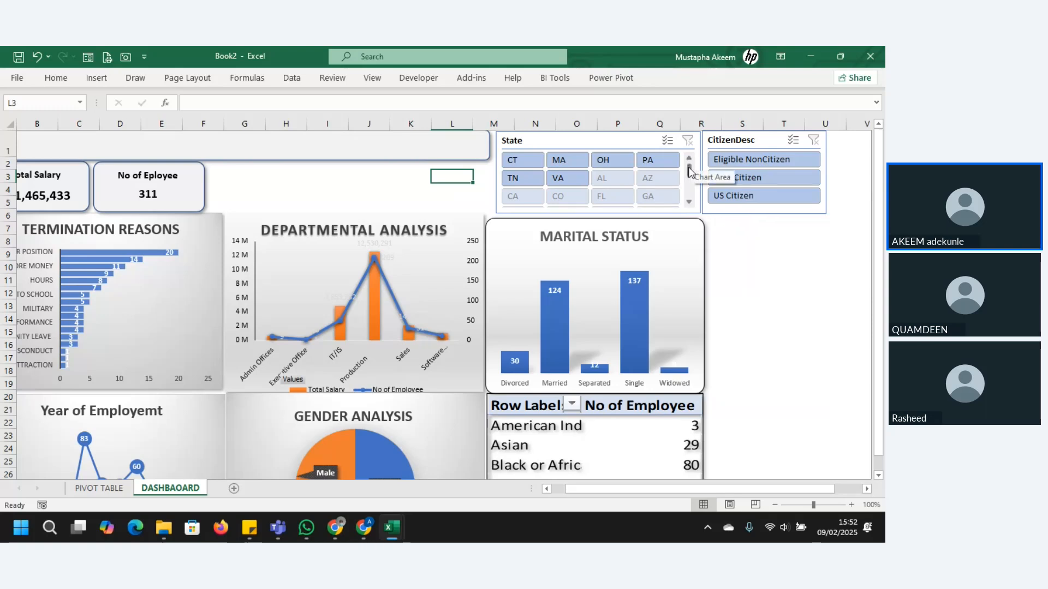
scroll(687, 191, "down", 3)
scroll(689, 164, "up", 5)
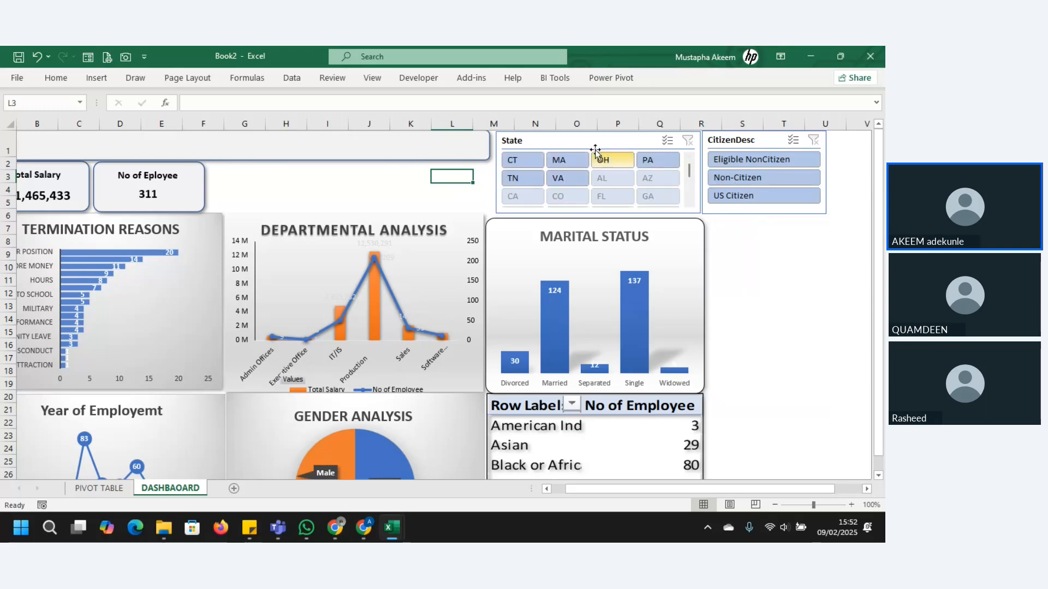
left_click(573, 142)
key("Delete")
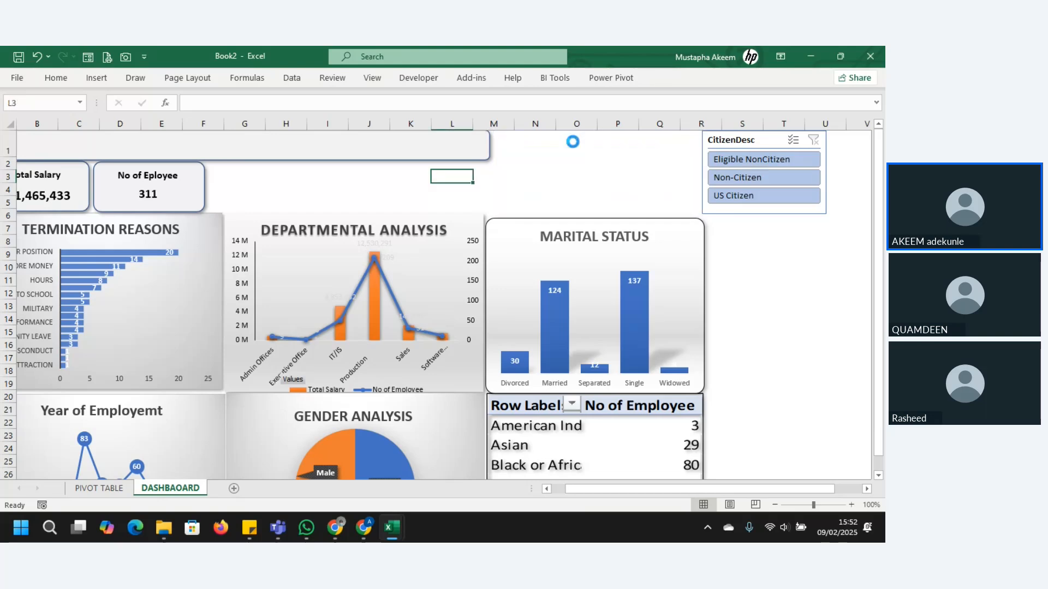
left_click_drag(740, 147, 532, 150)
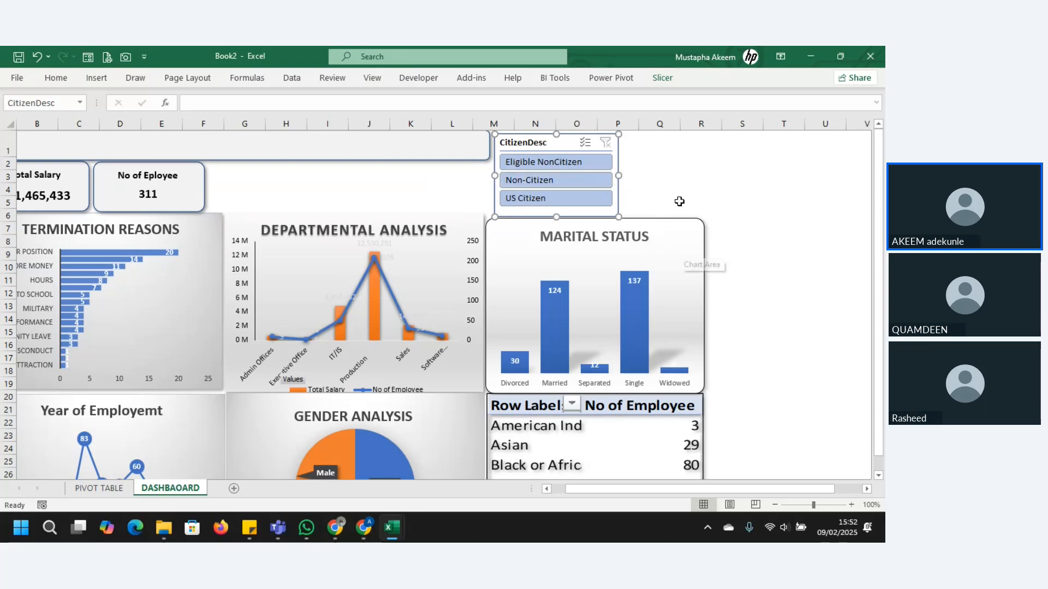
Step: Filter the termination reasons chart with the CitizenDesc slicer, trying Non-Citizen and ending on US Citizen
scroll(878, 218, "down", 1)
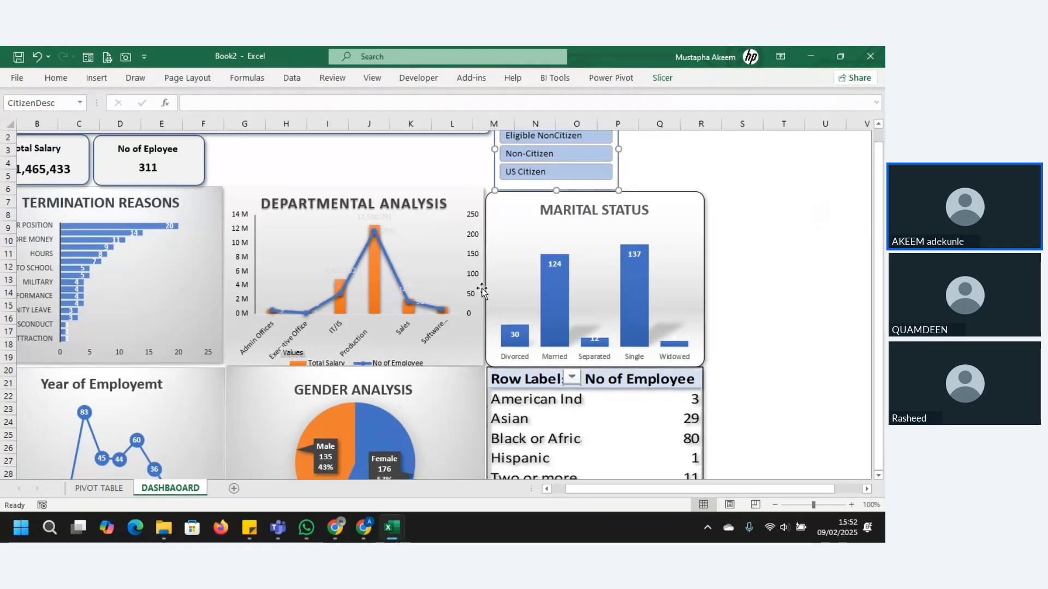
left_click(555, 137)
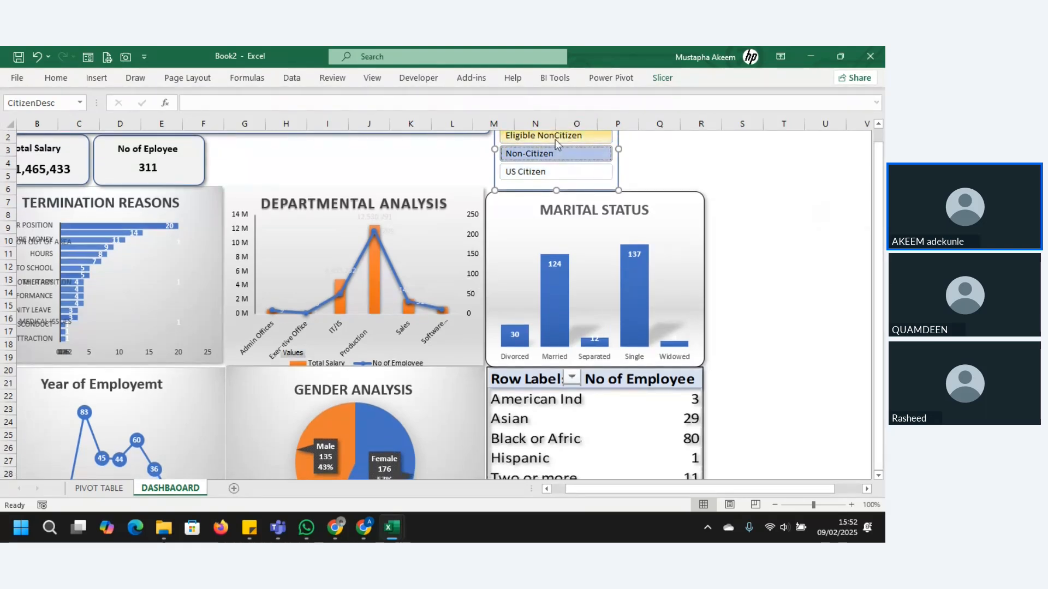
left_click(548, 174)
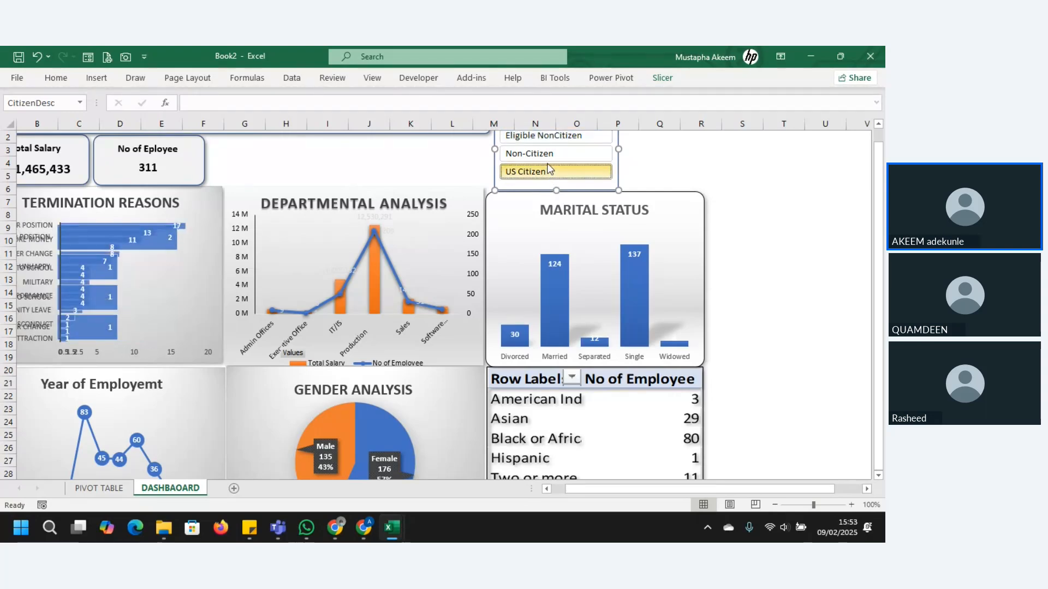
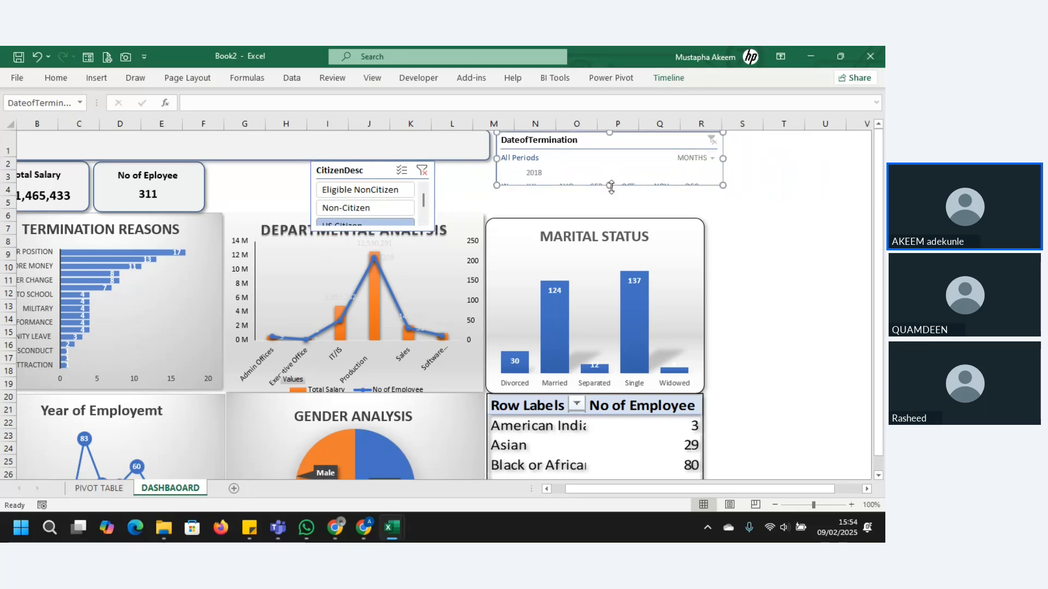
Step: Resize the DateofTermination timeline to about 3.28 × 8.97 cm above the marital status chart, and shorten the header banner to end beside it
left_click_drag(610, 186, 610, 212)
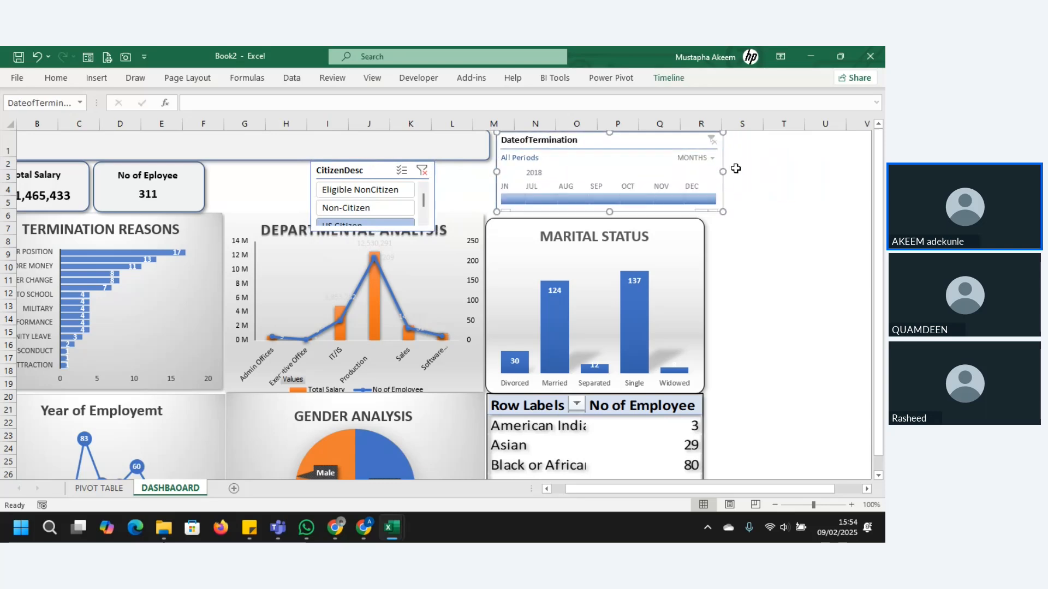
left_click_drag(723, 171, 703, 177)
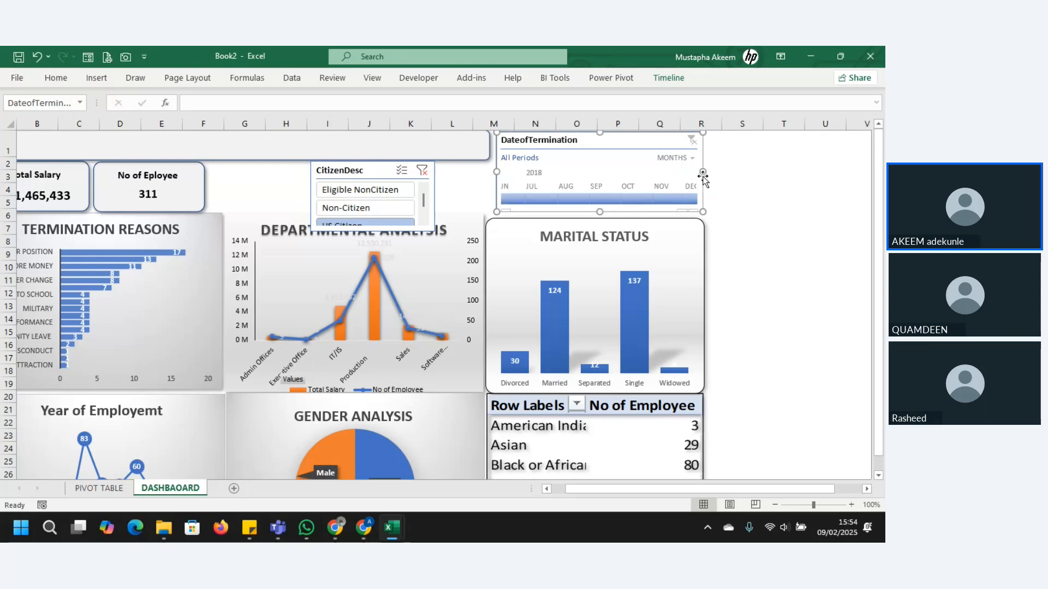
left_click(473, 149)
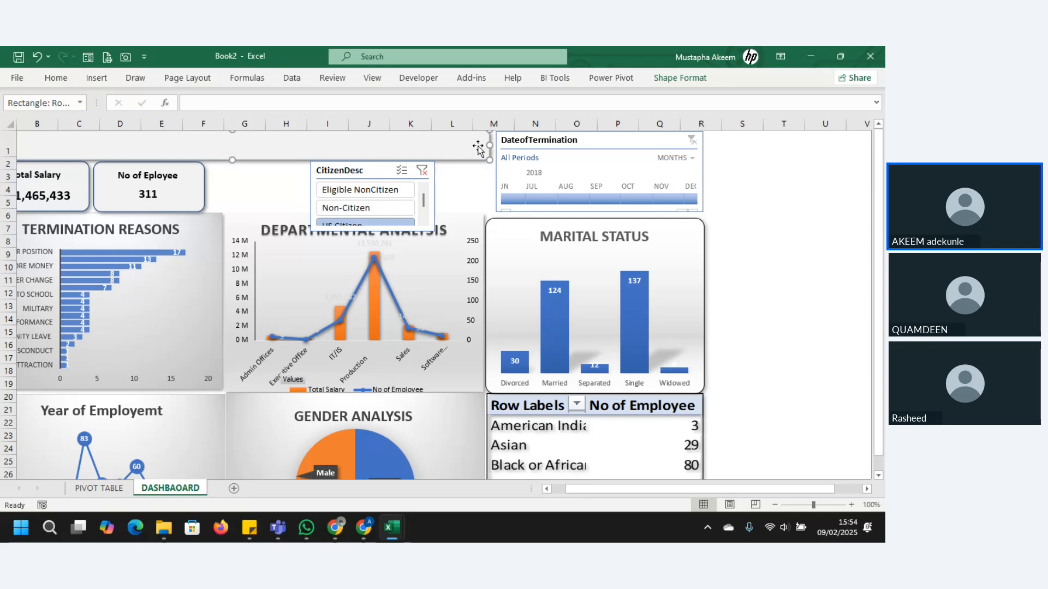
left_click_drag(488, 148, 483, 170)
left_click(516, 175)
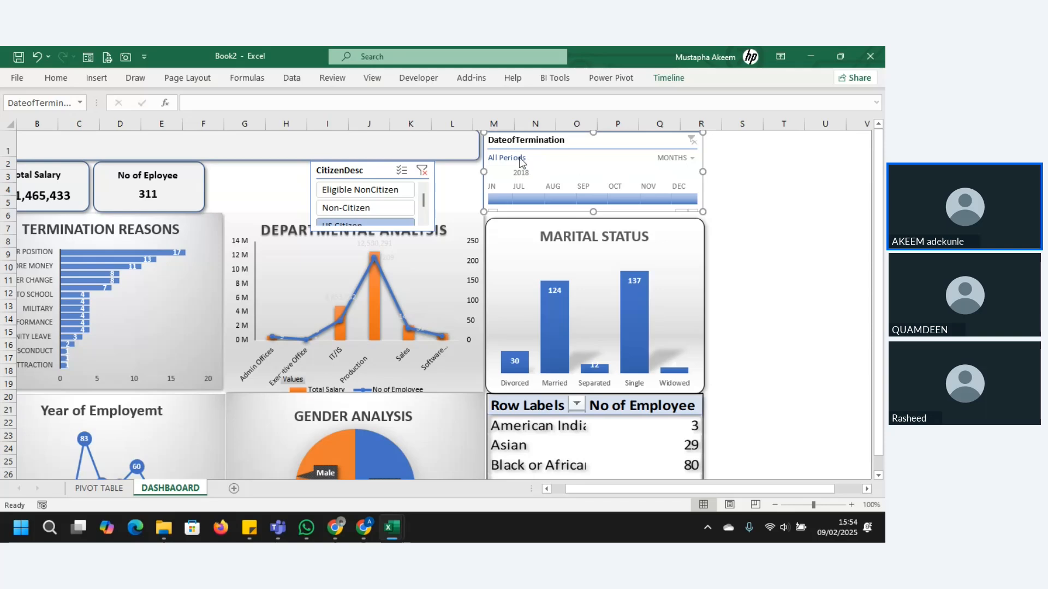
Step: Try filtering the Year of Employment chart by 2018 months on the timeline, including Dec, Oct, Aug, Jul and Q3, and clear the filter
left_click_drag(549, 199, 681, 200)
left_click(681, 200)
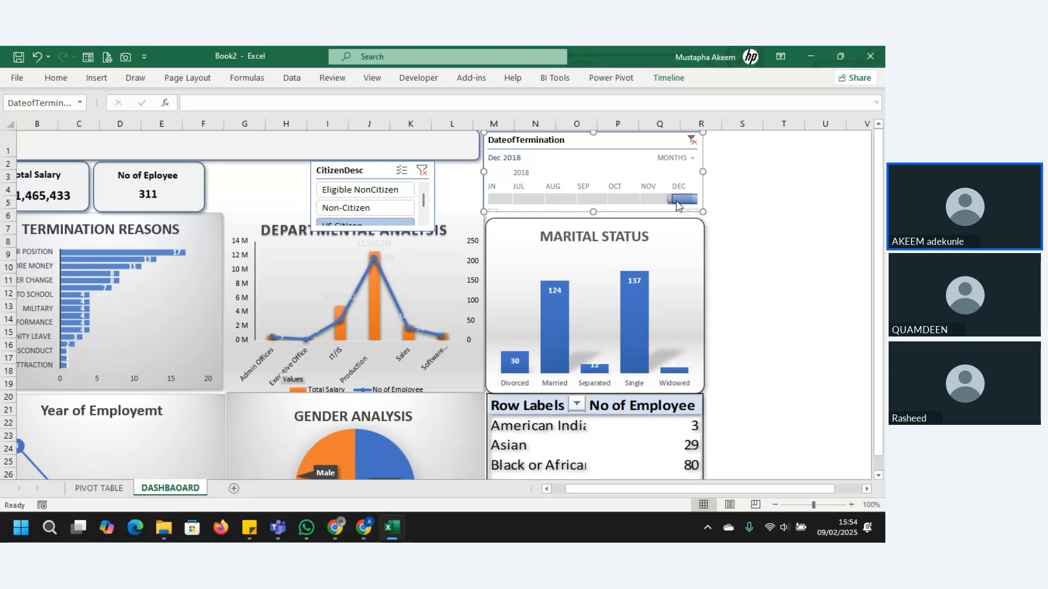
left_click(644, 200)
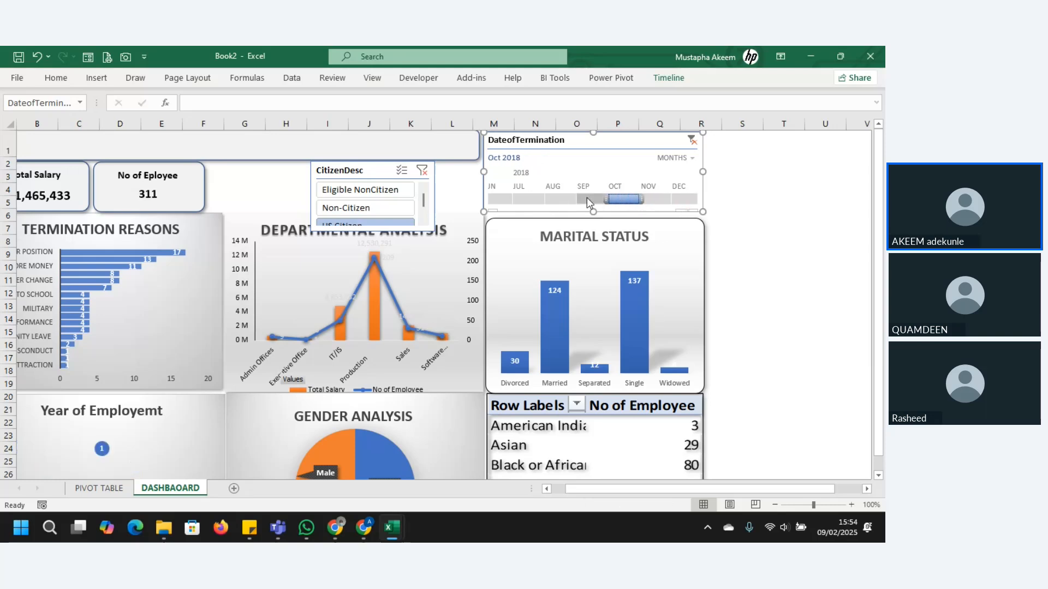
left_click(562, 199)
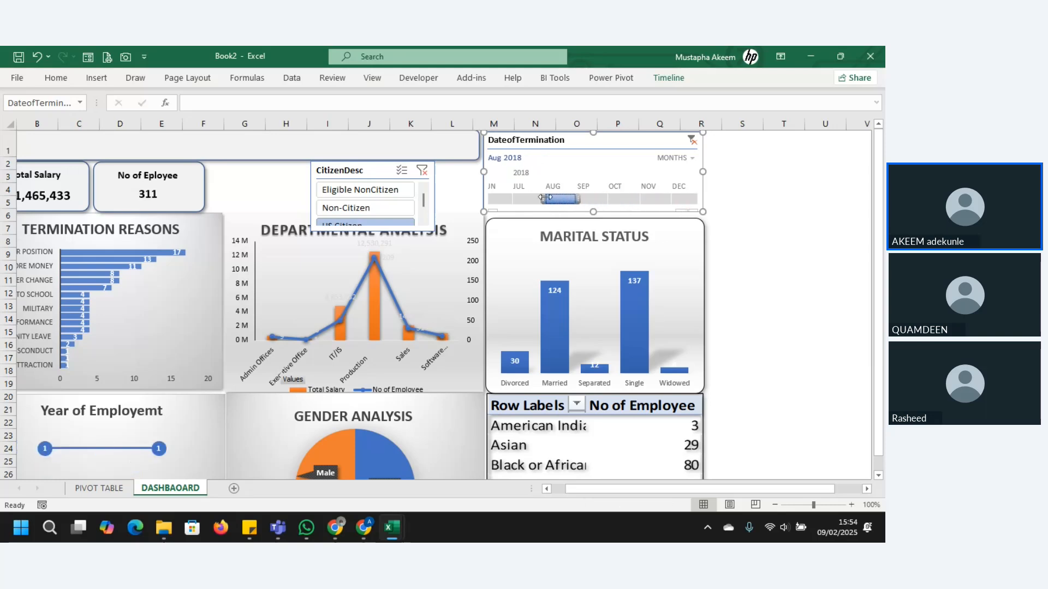
left_click(522, 197)
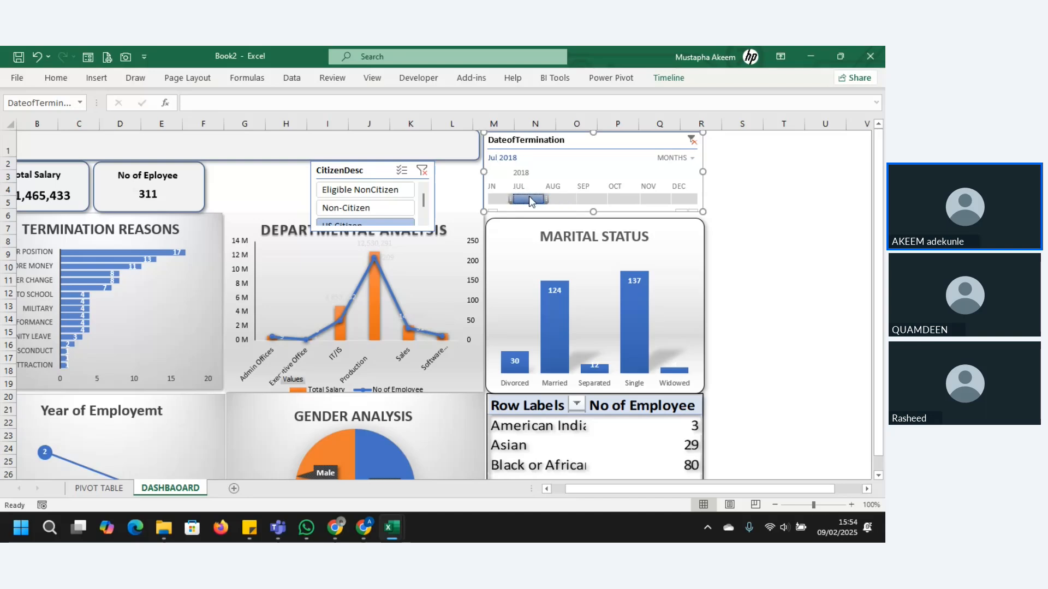
left_click_drag(529, 197, 594, 203)
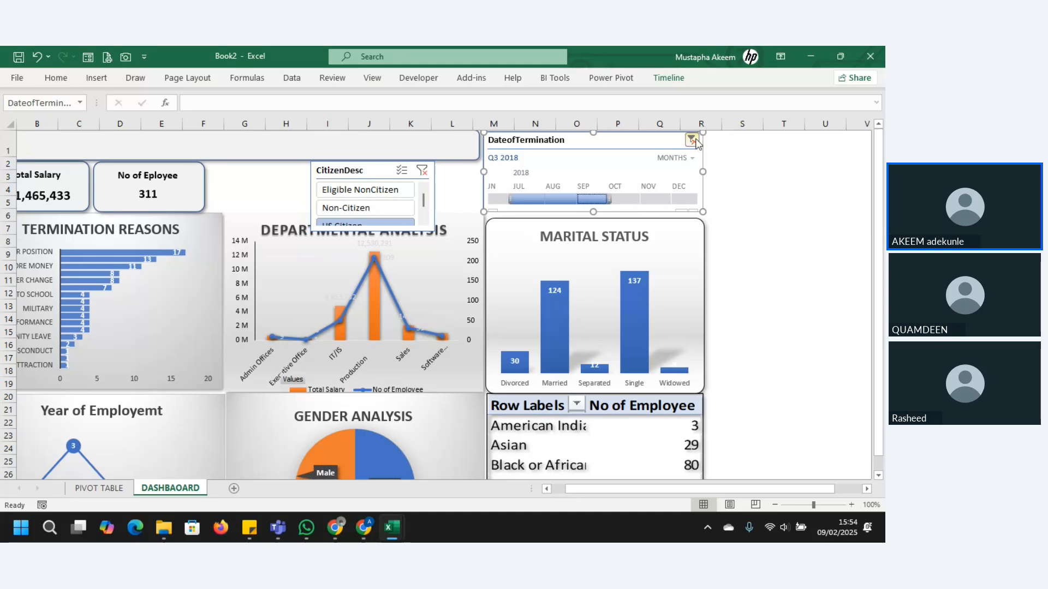
left_click(693, 140)
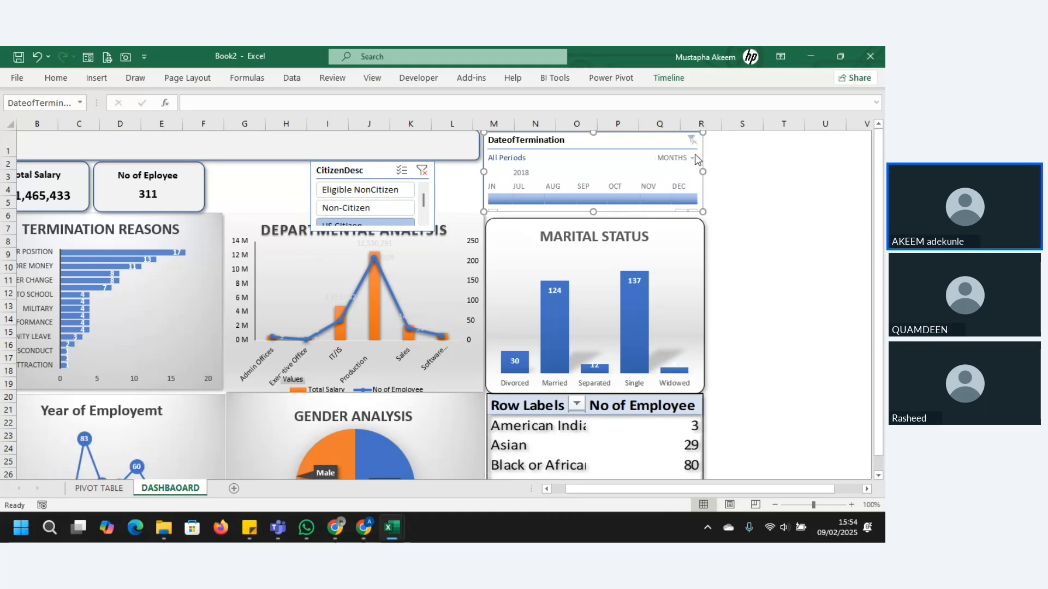
Step: Switch the DateofTermination timeline to years and filter through 2015, 2016 and 2017, ending on 2018
left_click(693, 158)
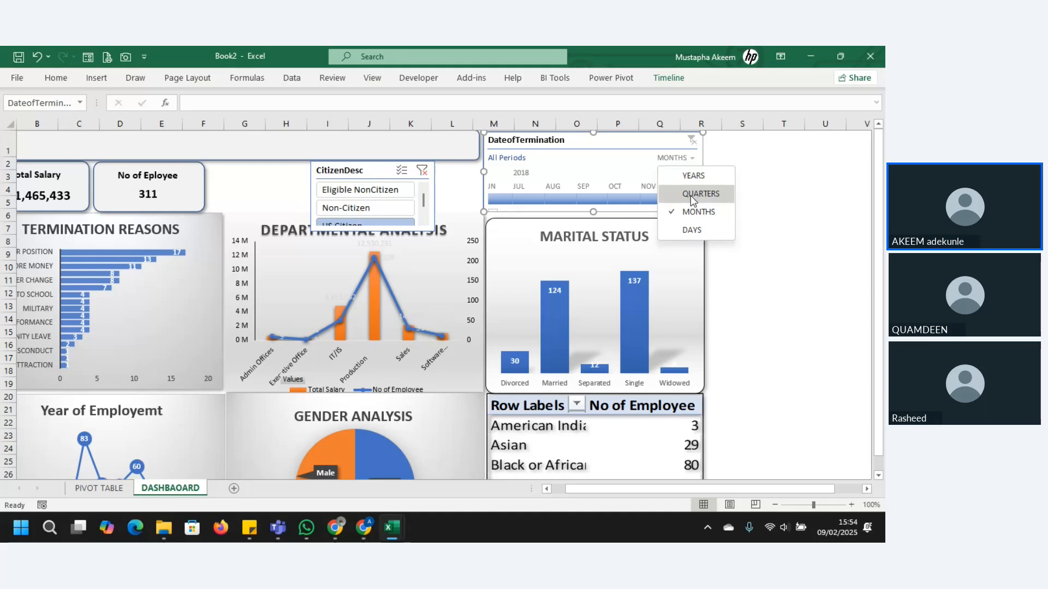
left_click(692, 176)
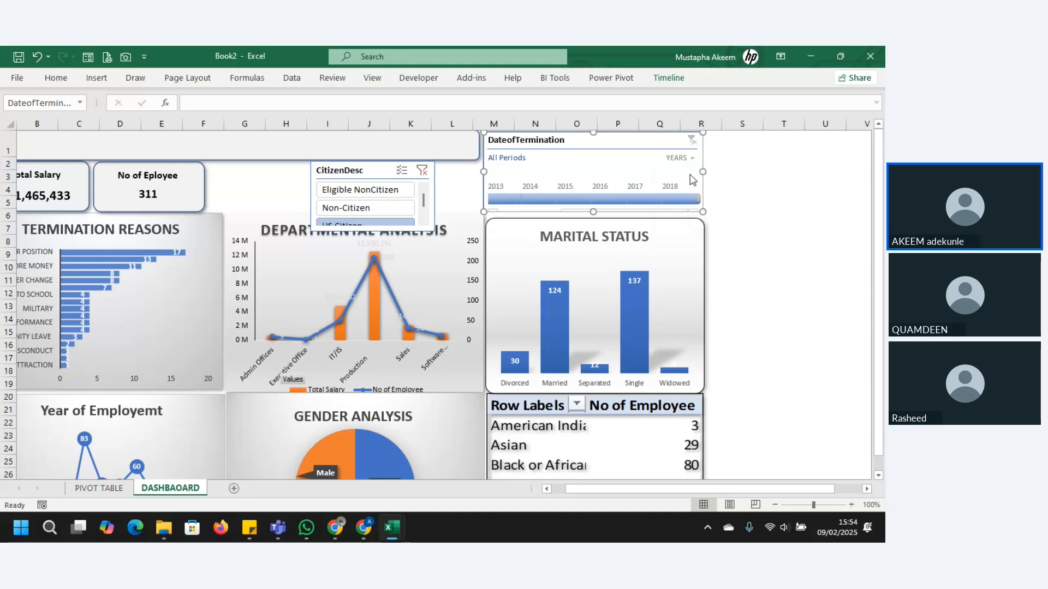
left_click_drag(500, 196, 538, 199)
left_click(578, 199)
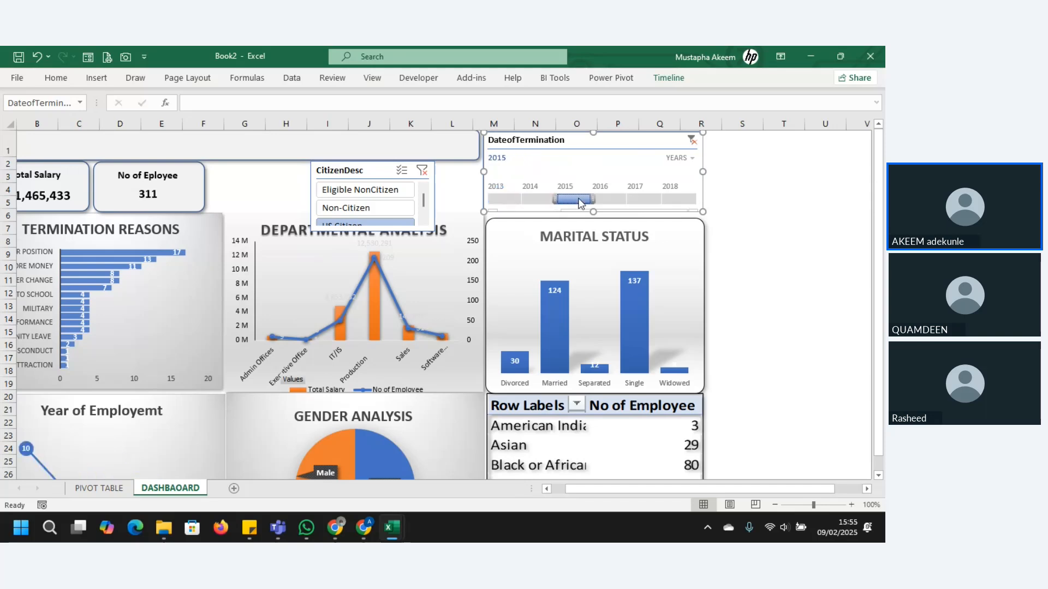
left_click(606, 201)
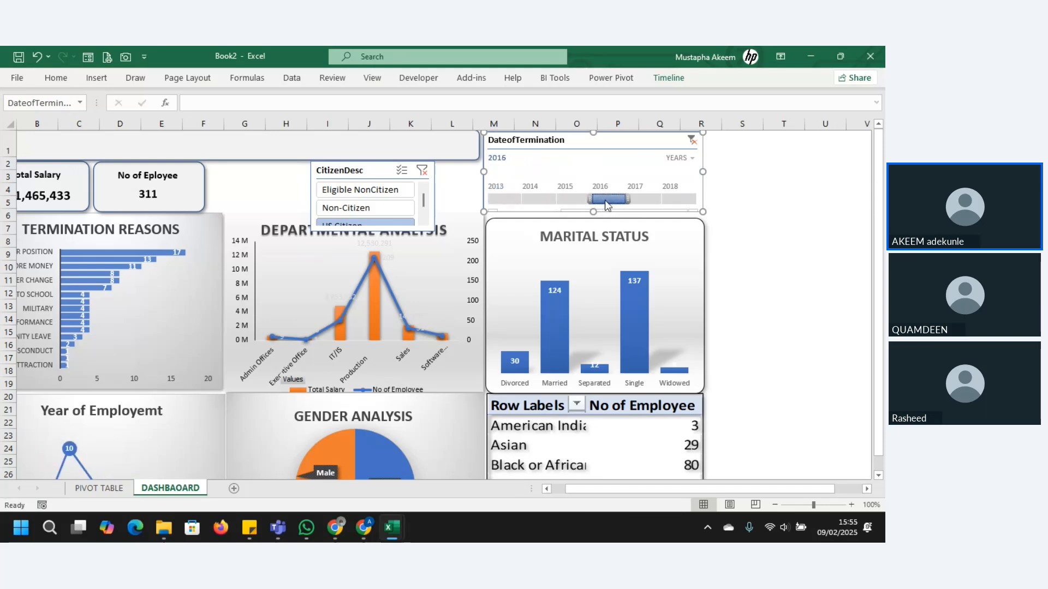
left_click(642, 202)
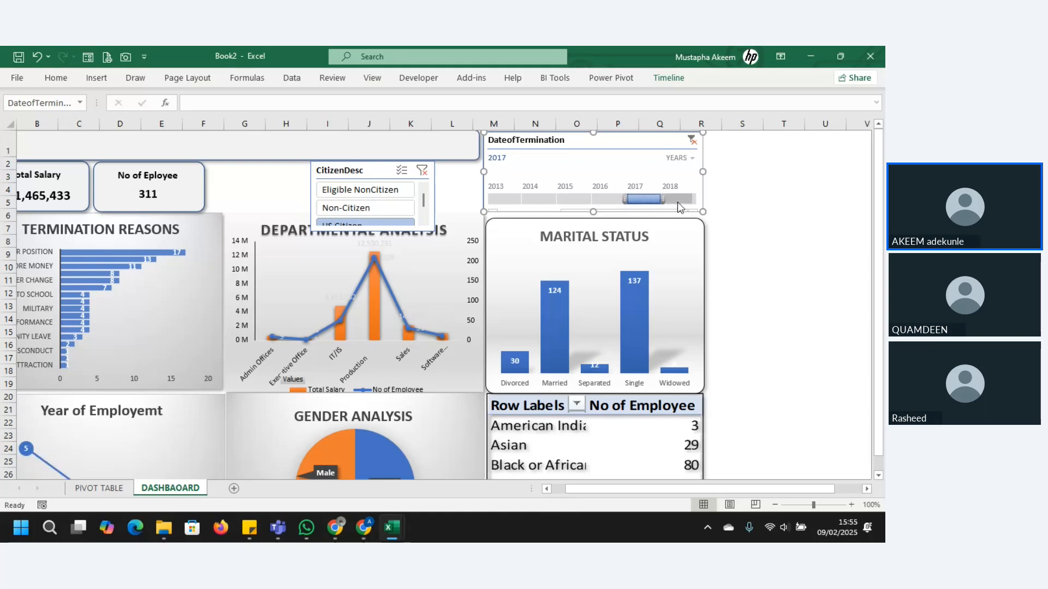
left_click(677, 201)
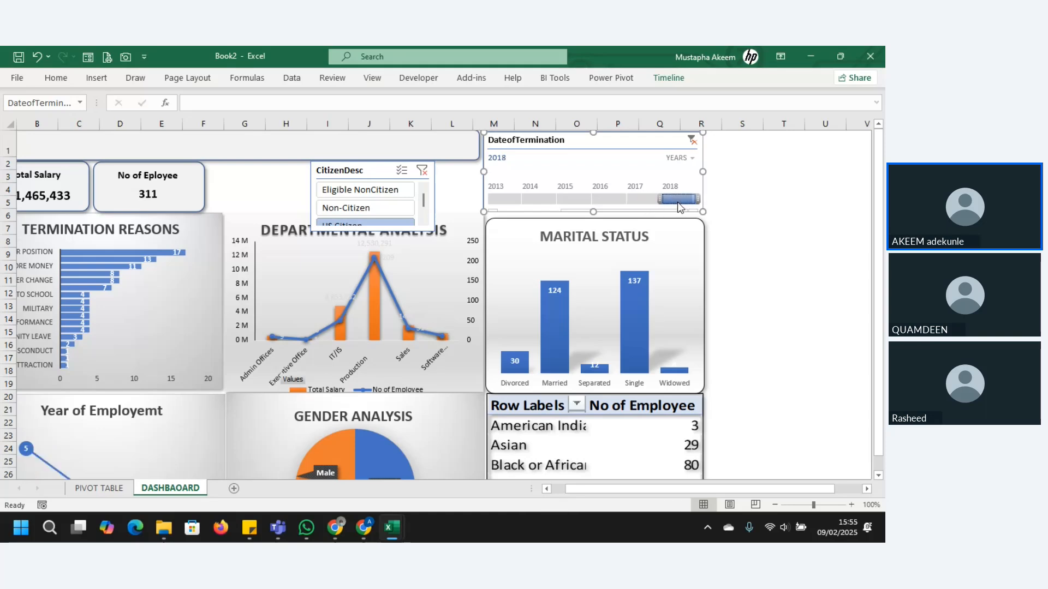
Step: Apply the light grey style to the DateofTermination timeline
left_click(669, 79)
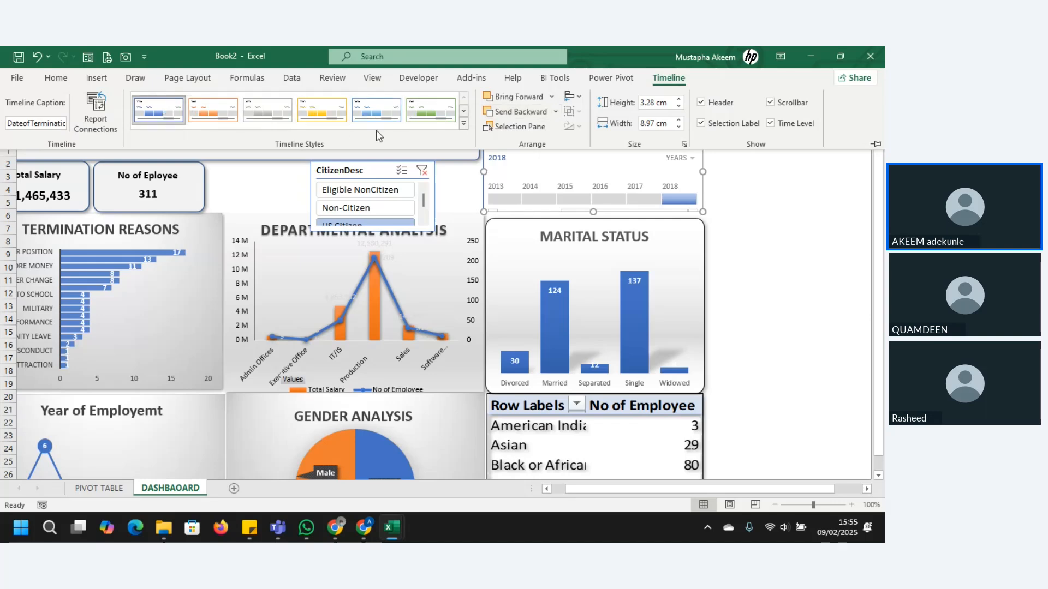
left_click(273, 118)
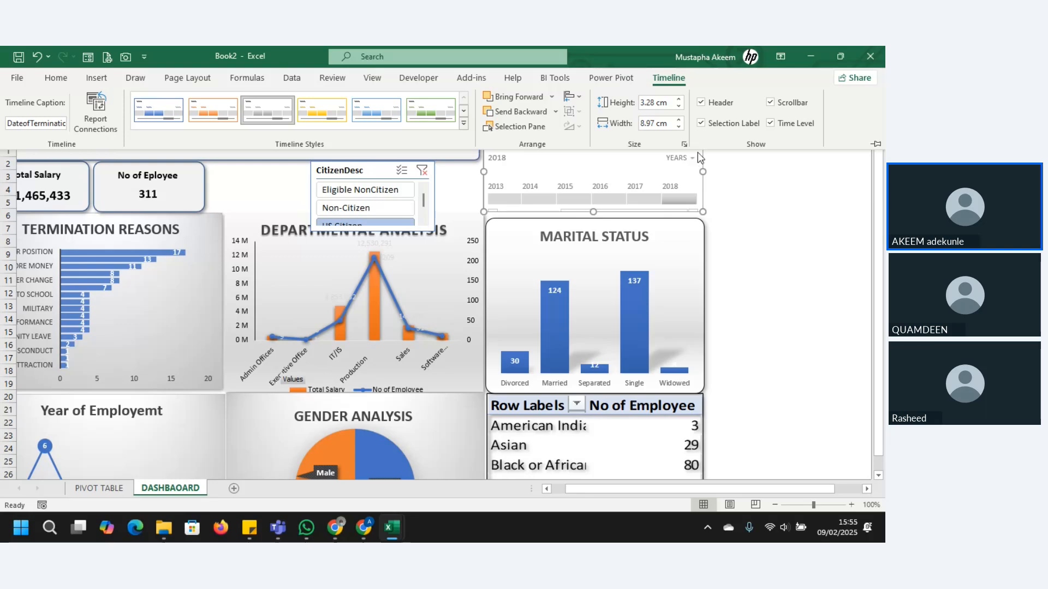
Step: Try hiding the selection label on the DateofTermination timeline, and turn it back on
left_click(704, 124)
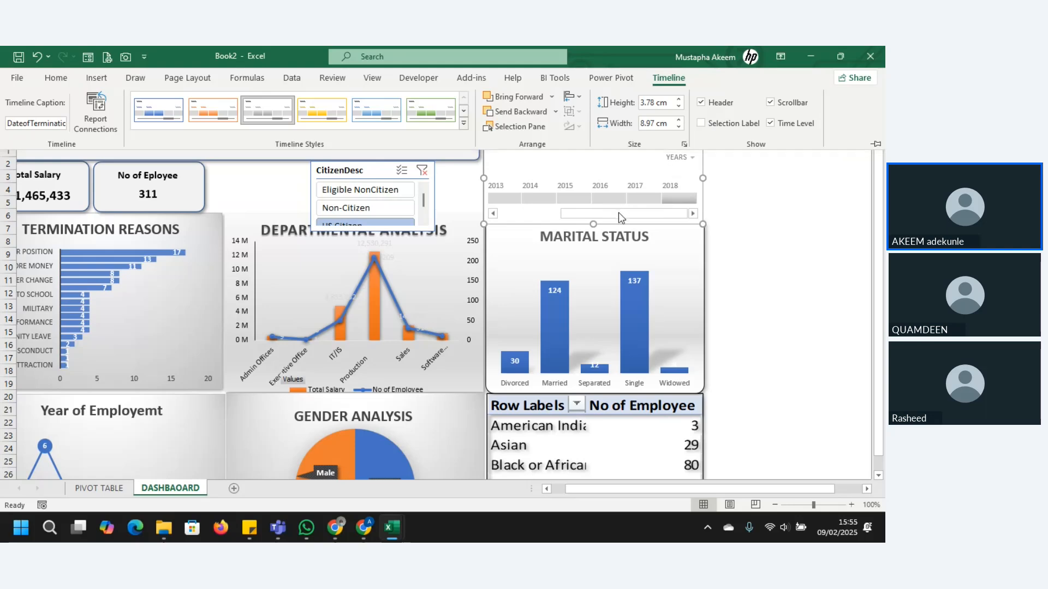
key("ctrl+F1")
left_click_drag(591, 214, 617, 217)
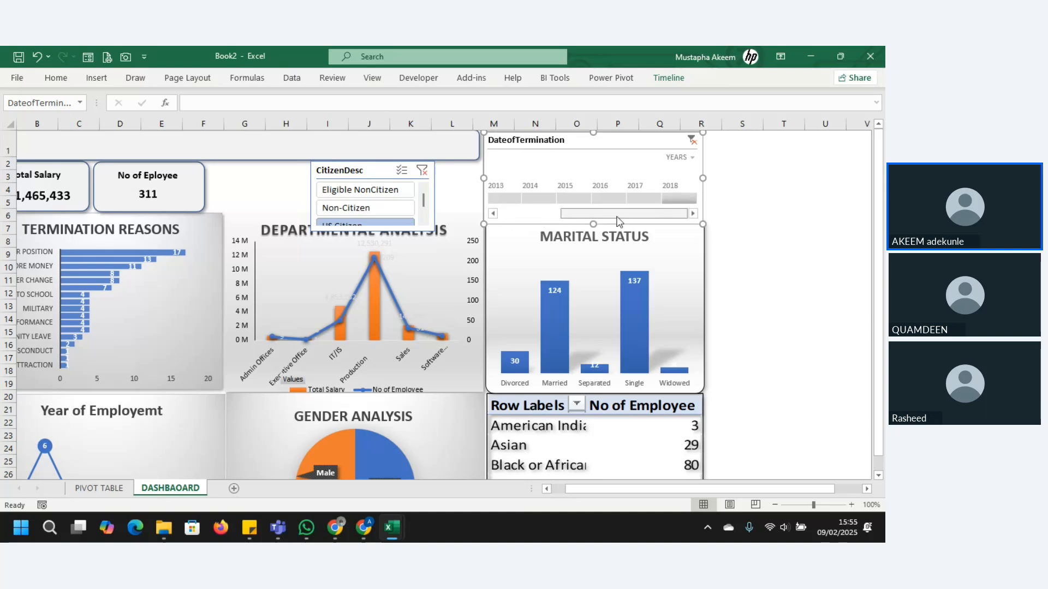
left_click(668, 78)
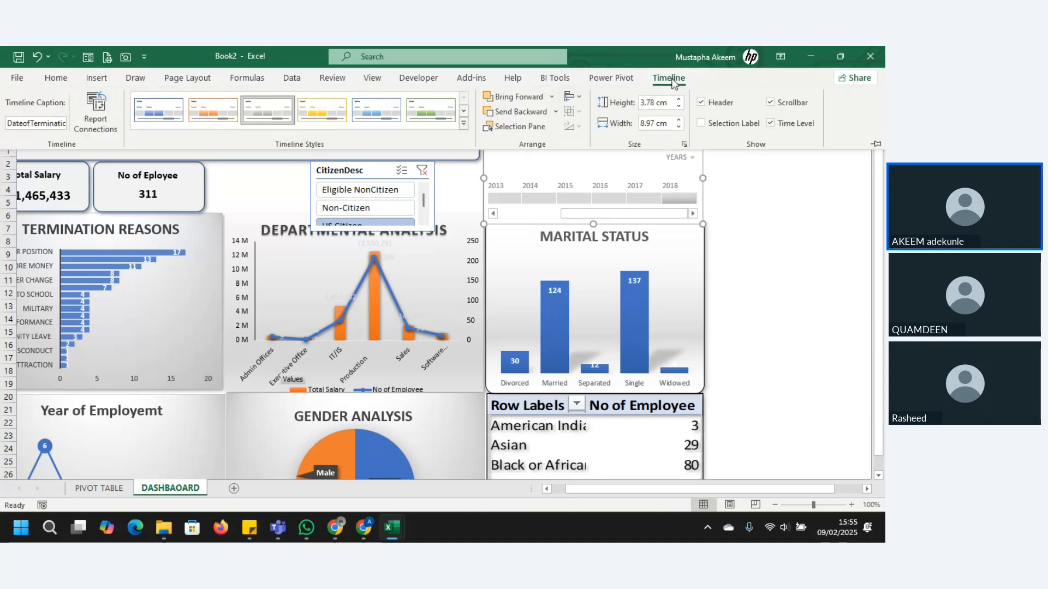
left_click(702, 124)
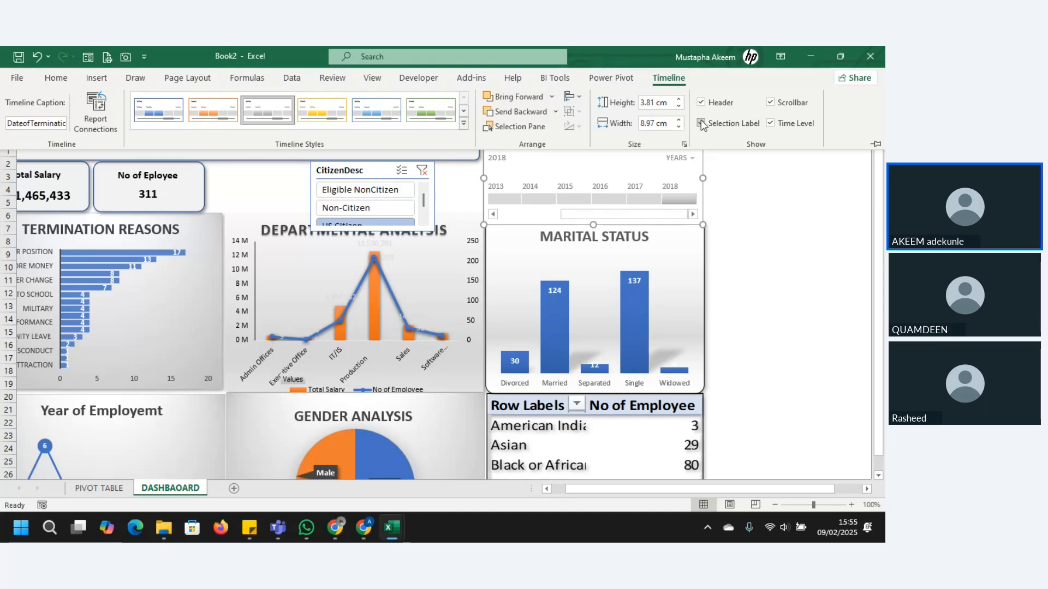
left_click(701, 121)
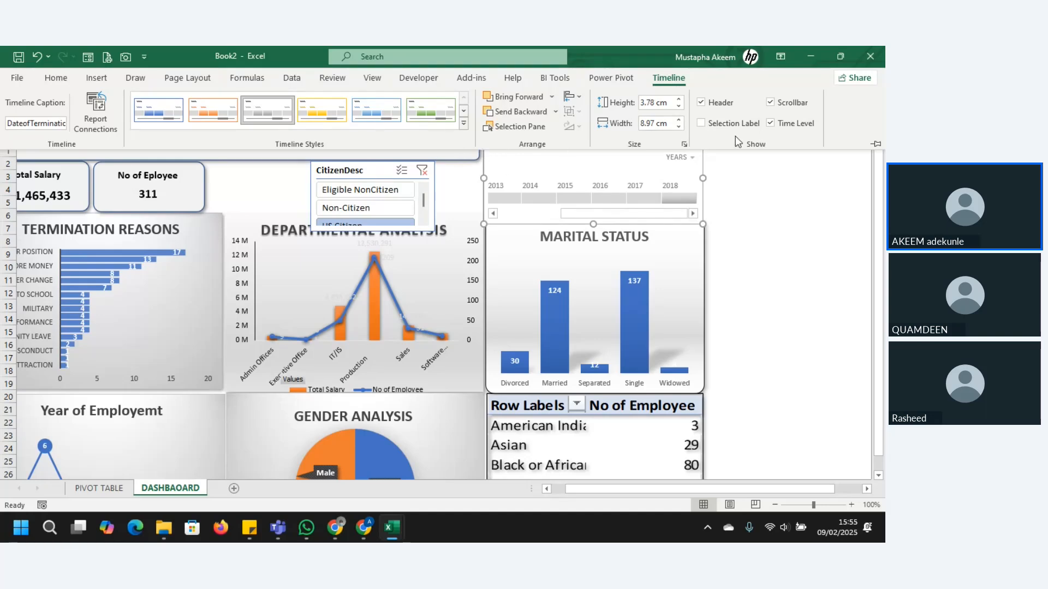
left_click(706, 126)
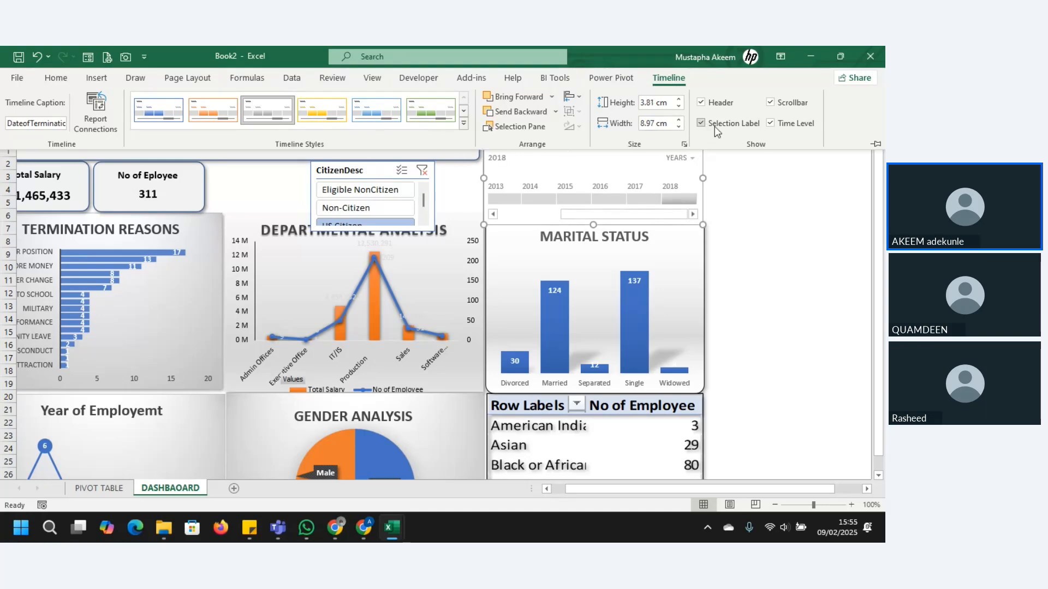
Step: Hide the scrollbar of the DateofTermination timeline
left_click(771, 103)
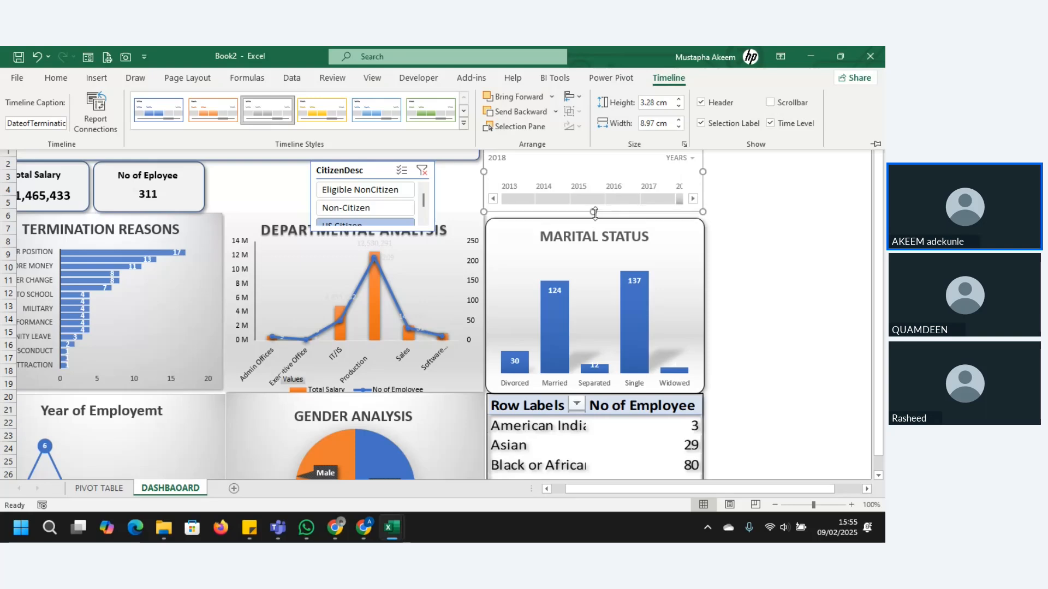
left_click(522, 205)
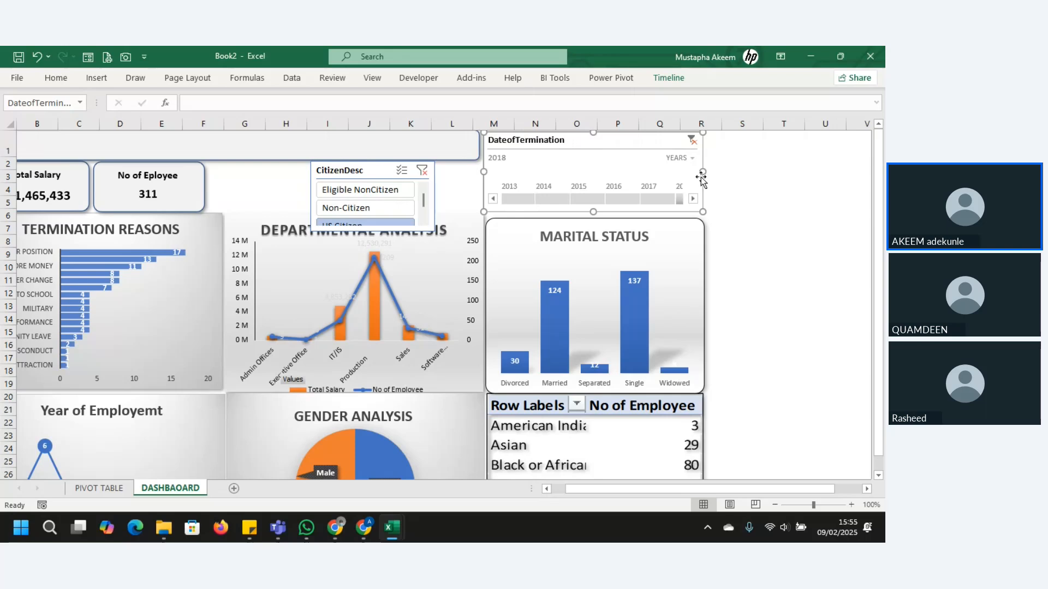
left_click(666, 80)
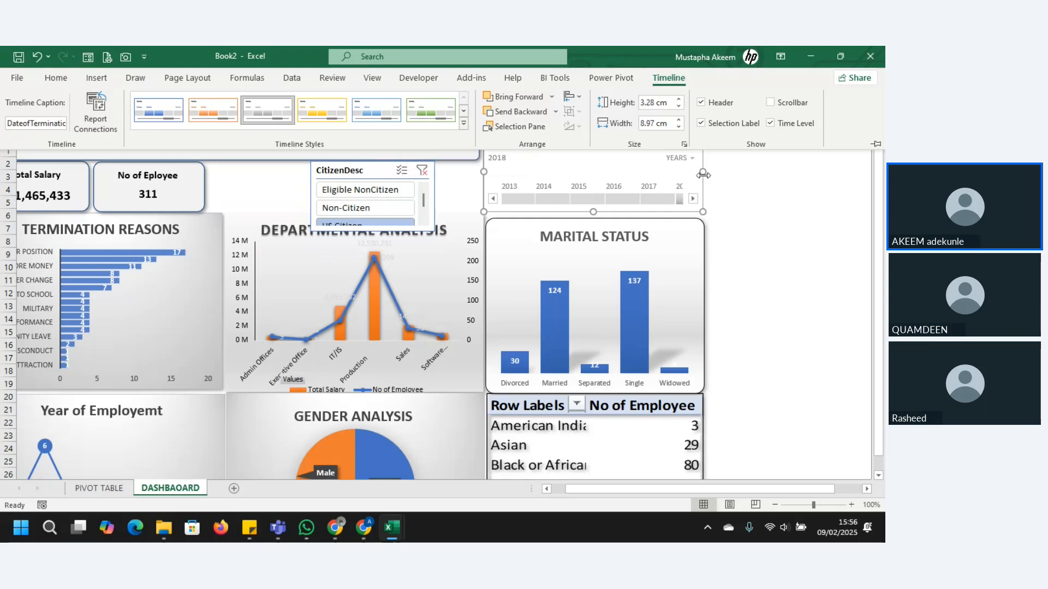
Step: Filter by year on the DateofTermination timeline, trying 2016 and ending on 2014, with the year range starting at 2011
left_click(695, 197)
left_click(692, 198)
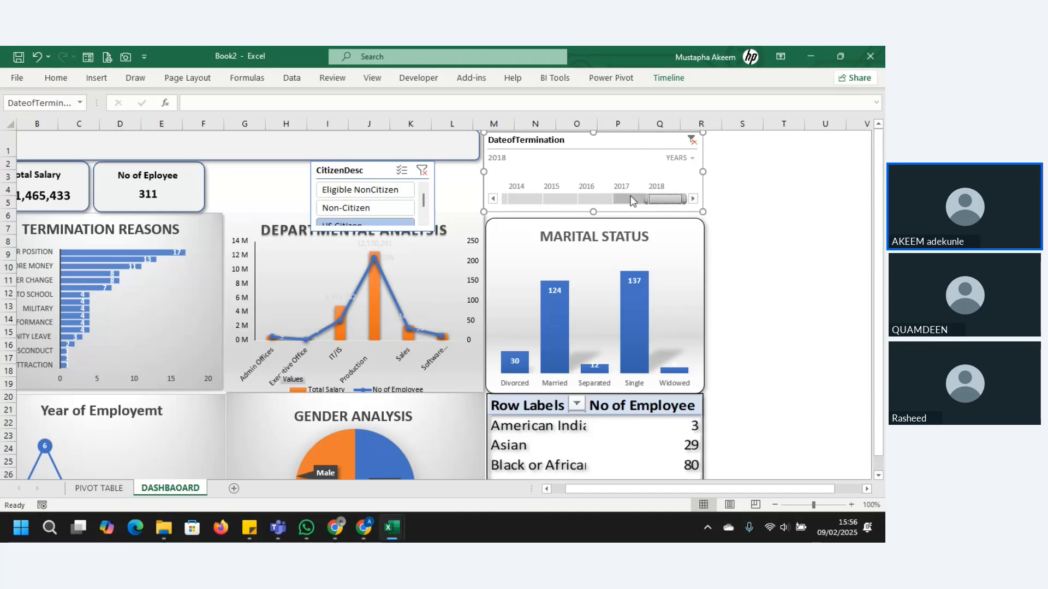
left_click(562, 198)
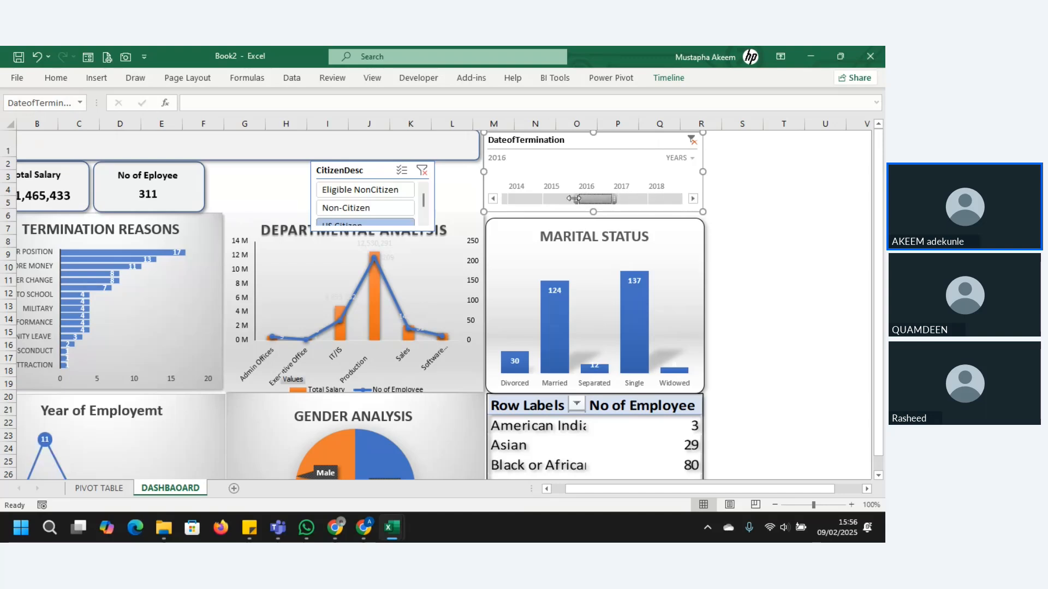
left_click(517, 198)
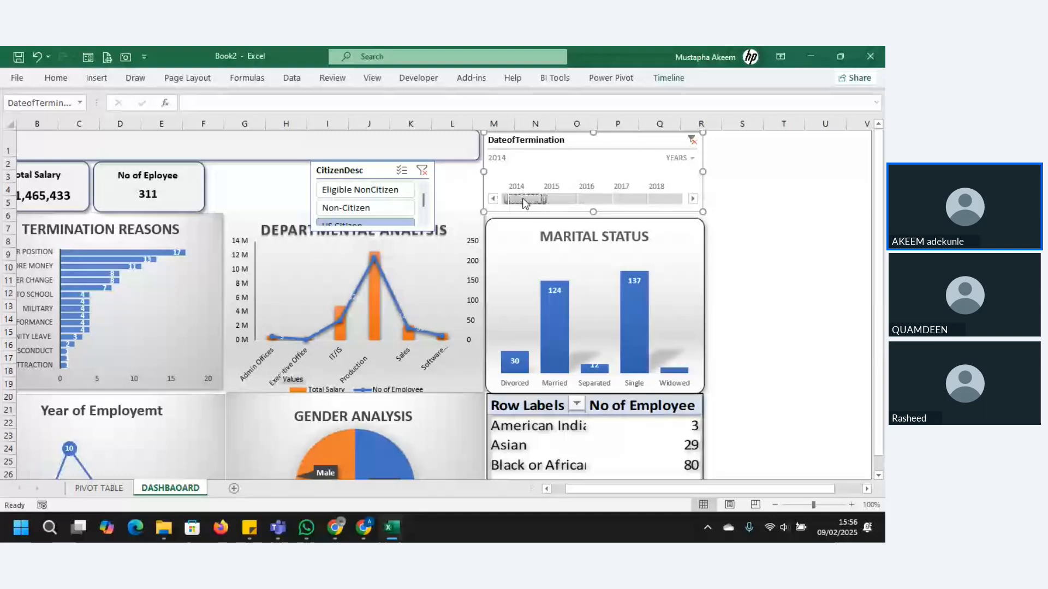
left_click(494, 200)
left_click(493, 199)
left_click(493, 198)
Step: Move the CitizenDesc slicer beside the timeline and shorten it to about 1.91 cm tall so it clears the departmental analysis chart
left_click_drag(373, 171, 417, 172)
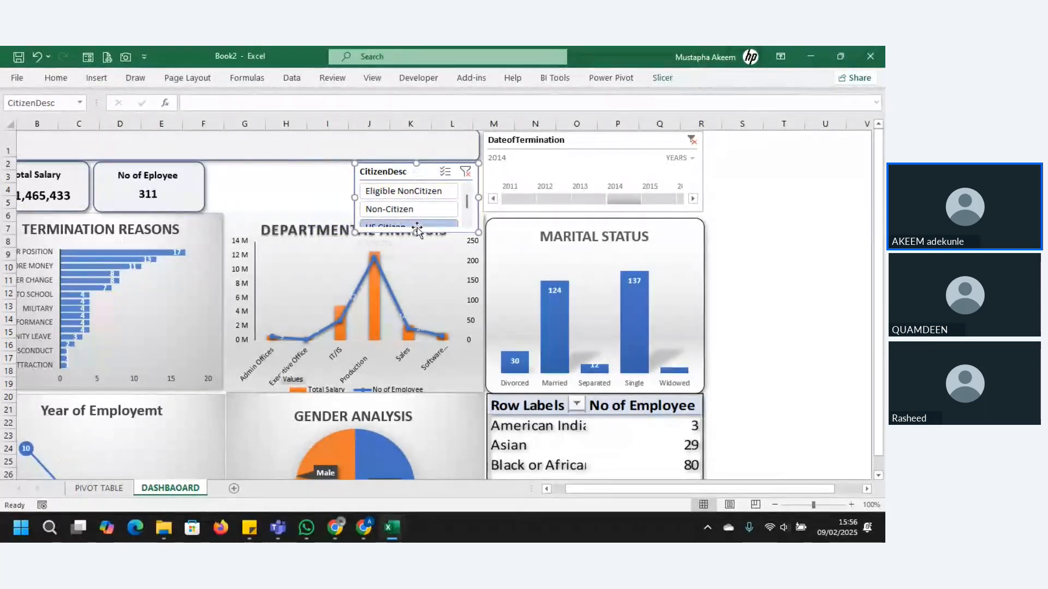
left_click_drag(416, 232, 419, 209)
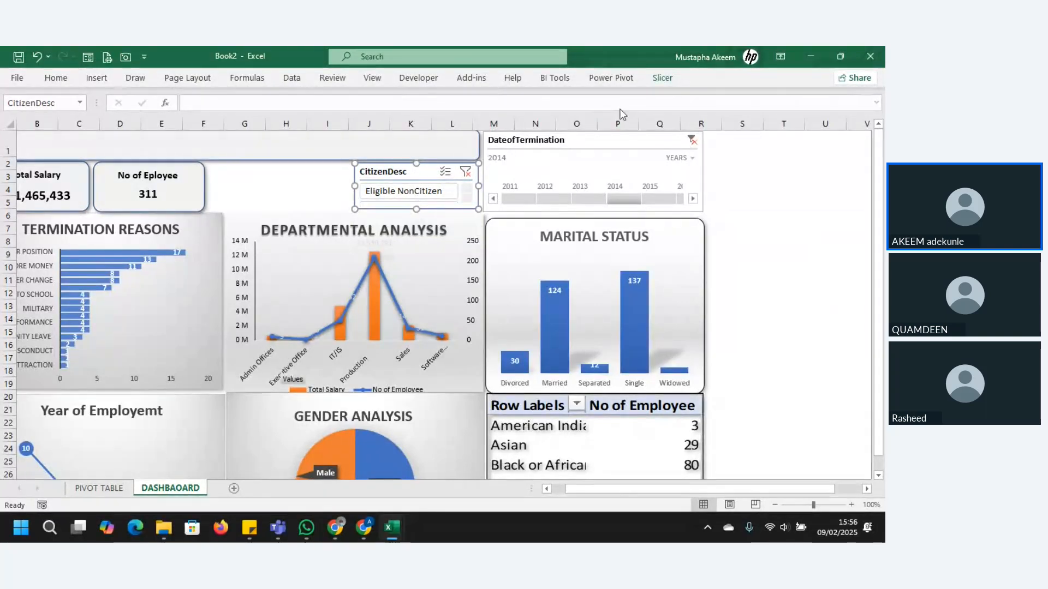
Step: Arrange the CitizenDesc slicer's buttons in 3 columns
left_click(662, 78)
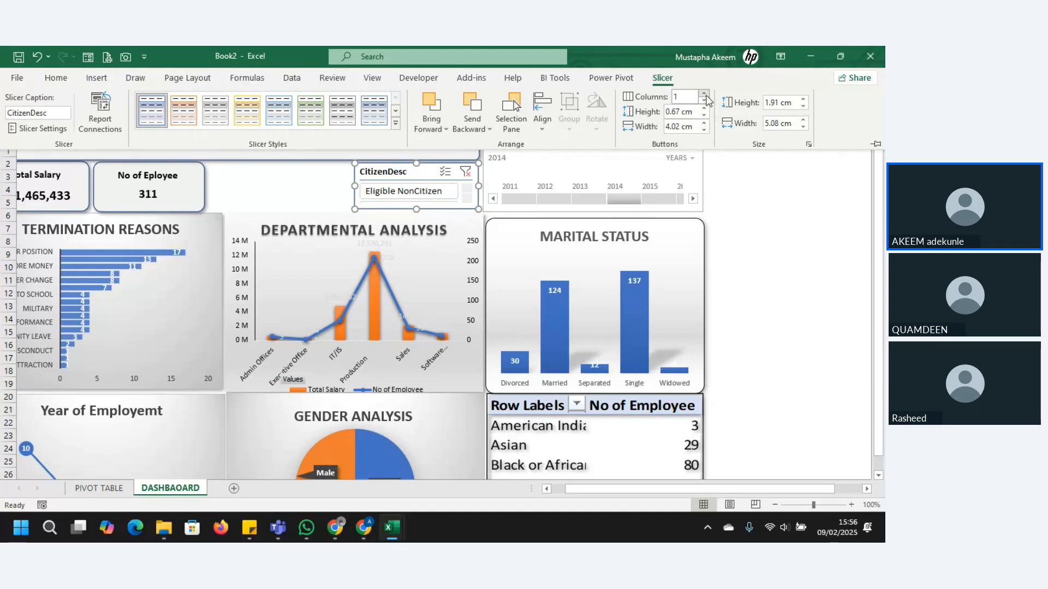
left_click(704, 94)
left_click(704, 94)
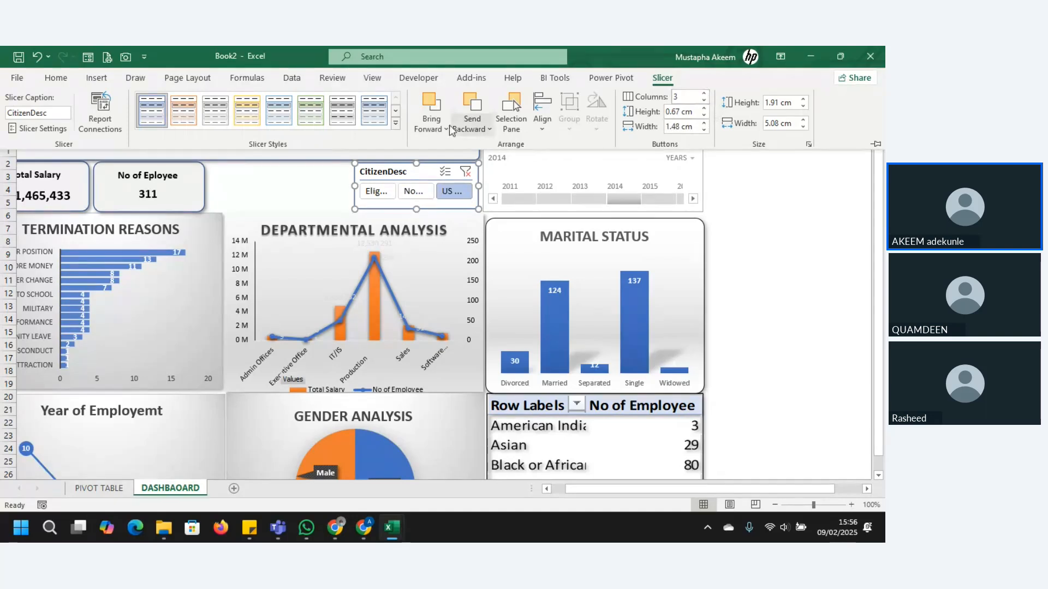
left_click(354, 186)
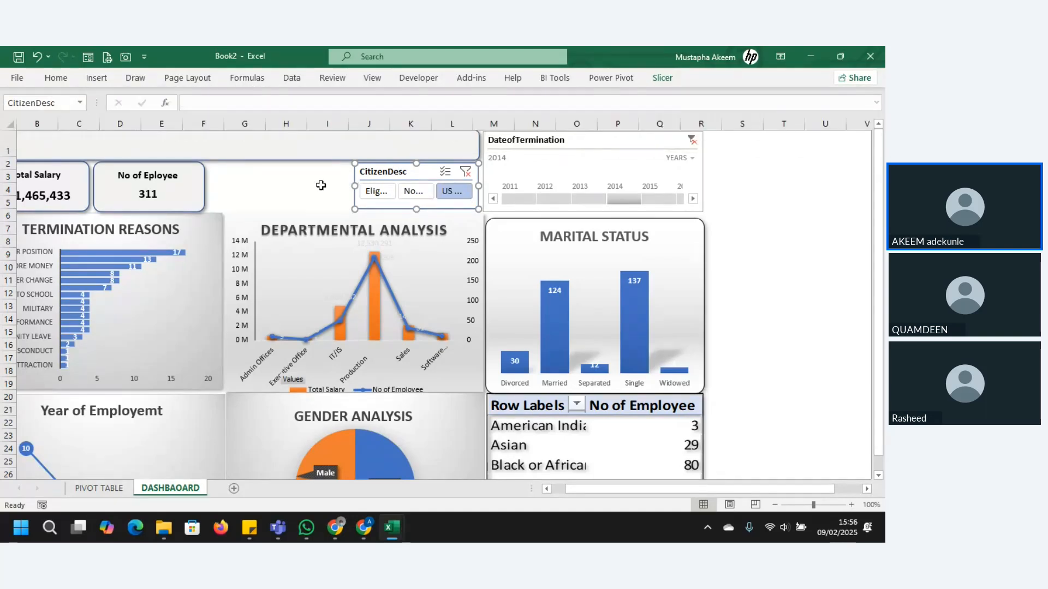
Step: Widen the CitizenDesc slicer to about 5.72 cm and try each of its three filter options, ending on US Citizen
left_click_drag(354, 188, 339, 188)
left_click(375, 191)
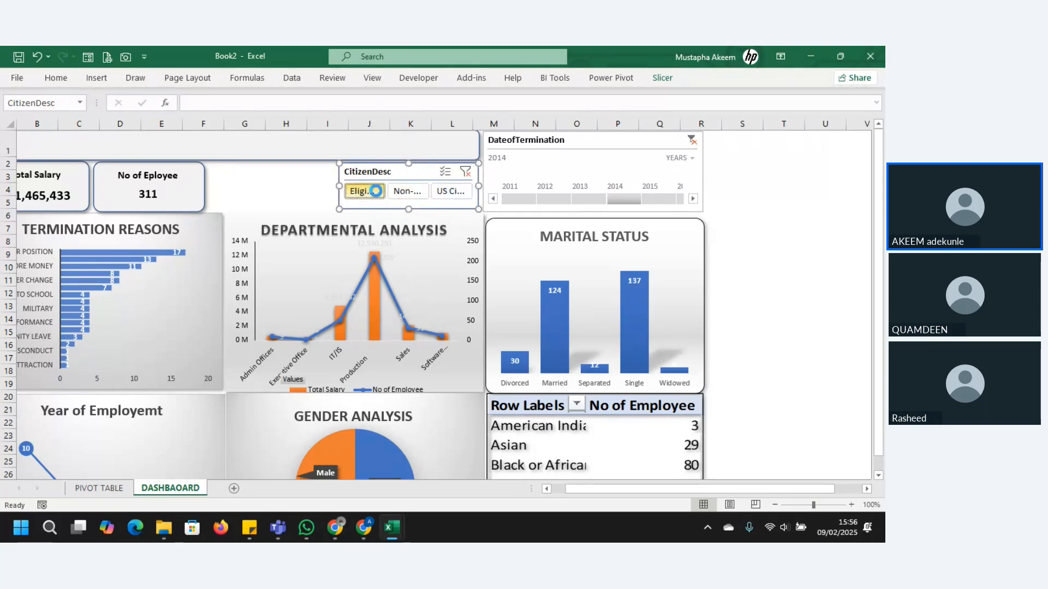
left_click(409, 191)
left_click(452, 194)
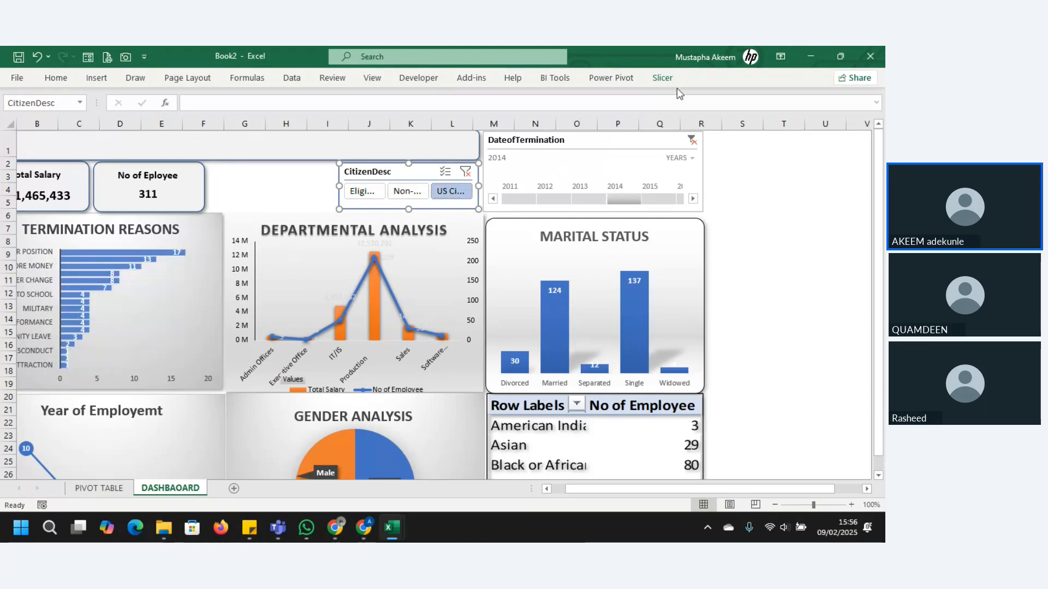
left_click(663, 78)
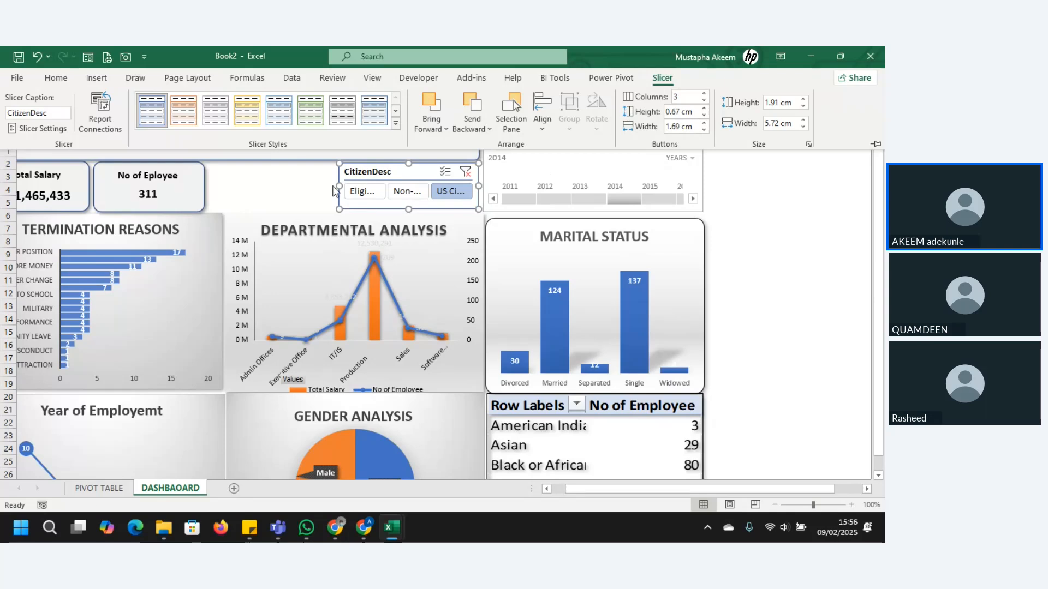
left_click(317, 198)
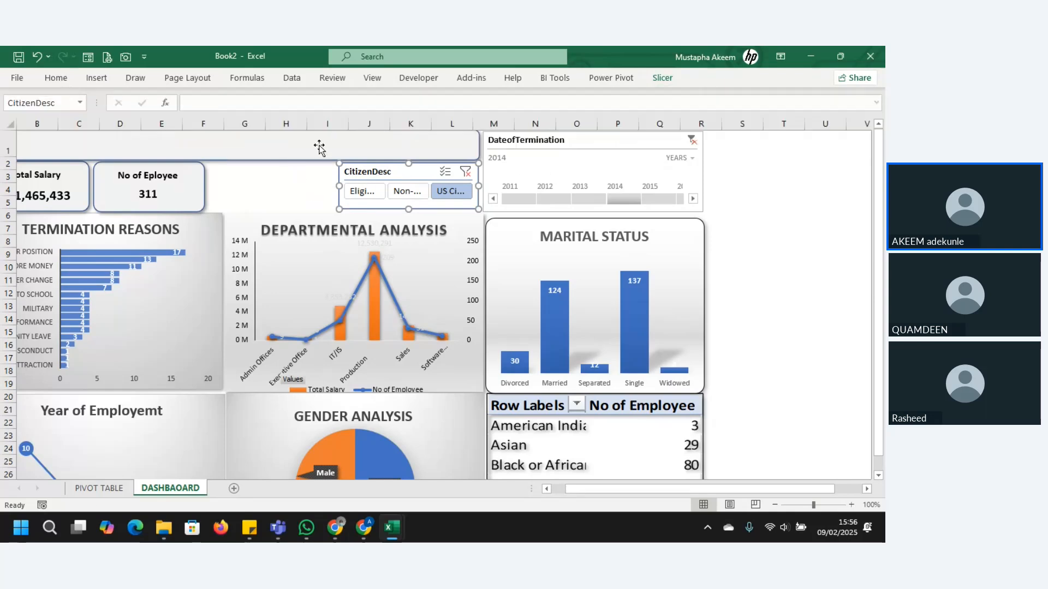
Step: Insert a PerformanceScore slicer based on the Departmental Analysis chart
left_click(105, 80)
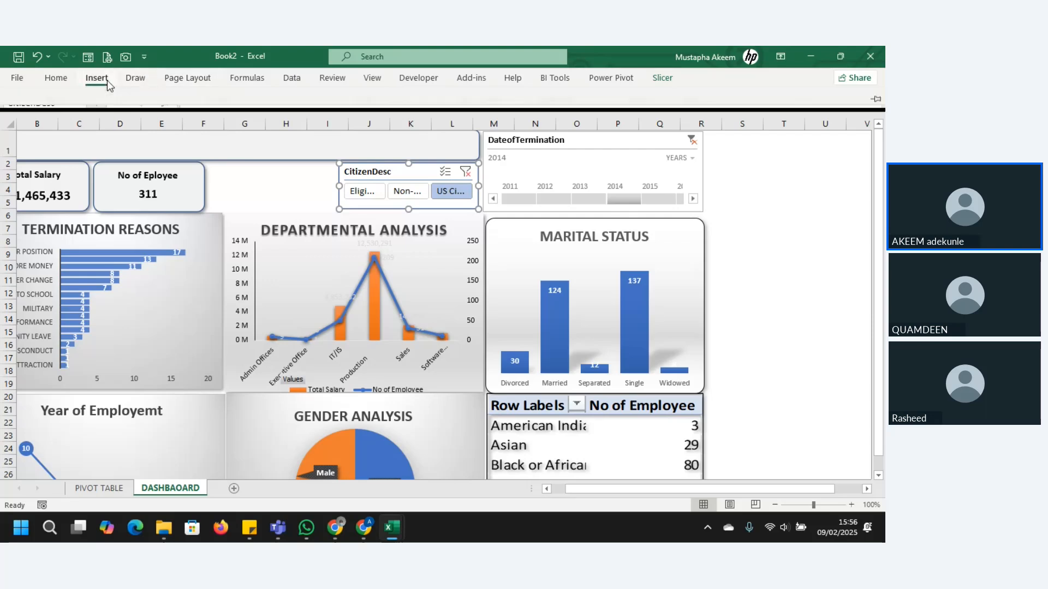
left_click(415, 282)
left_click(284, 240)
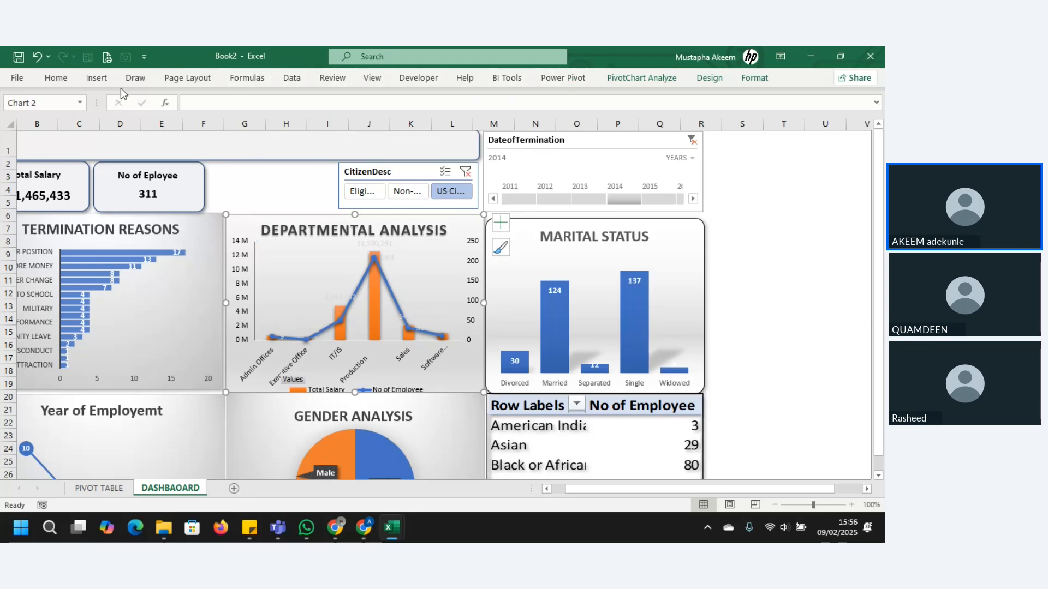
left_click(96, 78)
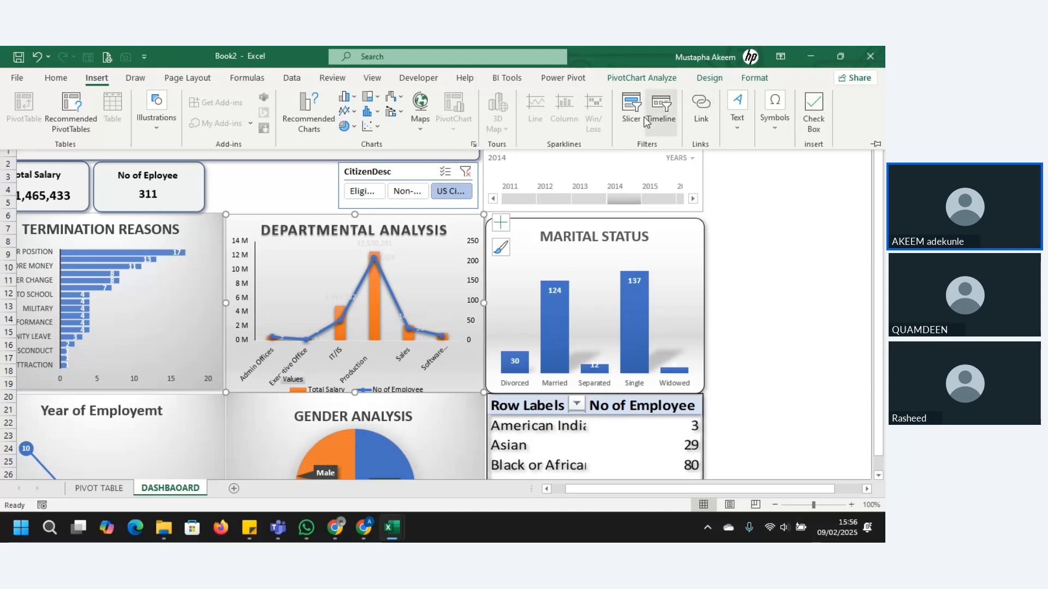
left_click(632, 110)
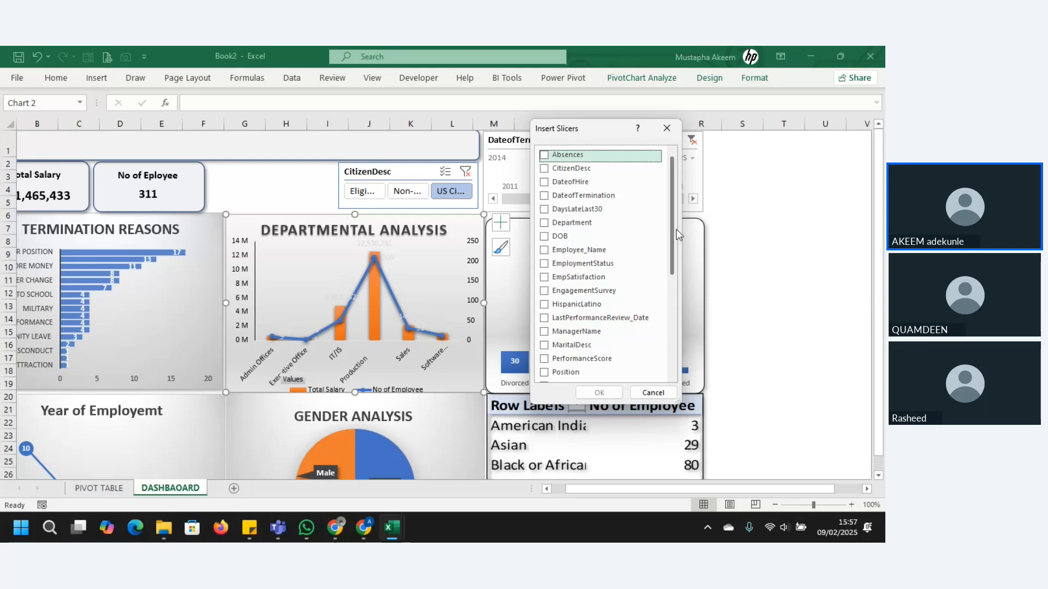
left_click_drag(672, 233, 671, 269)
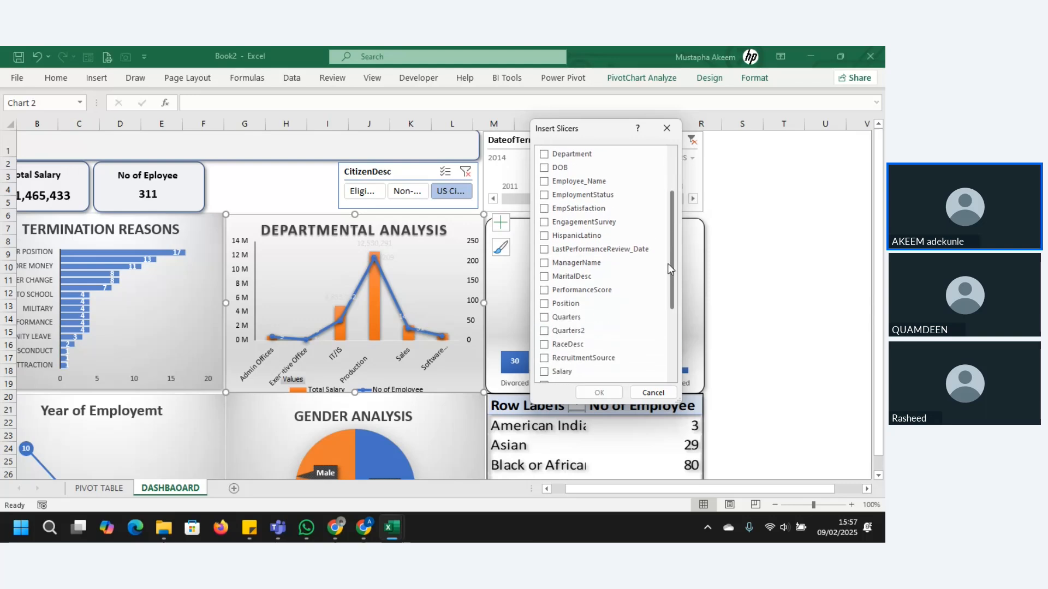
left_click(590, 291)
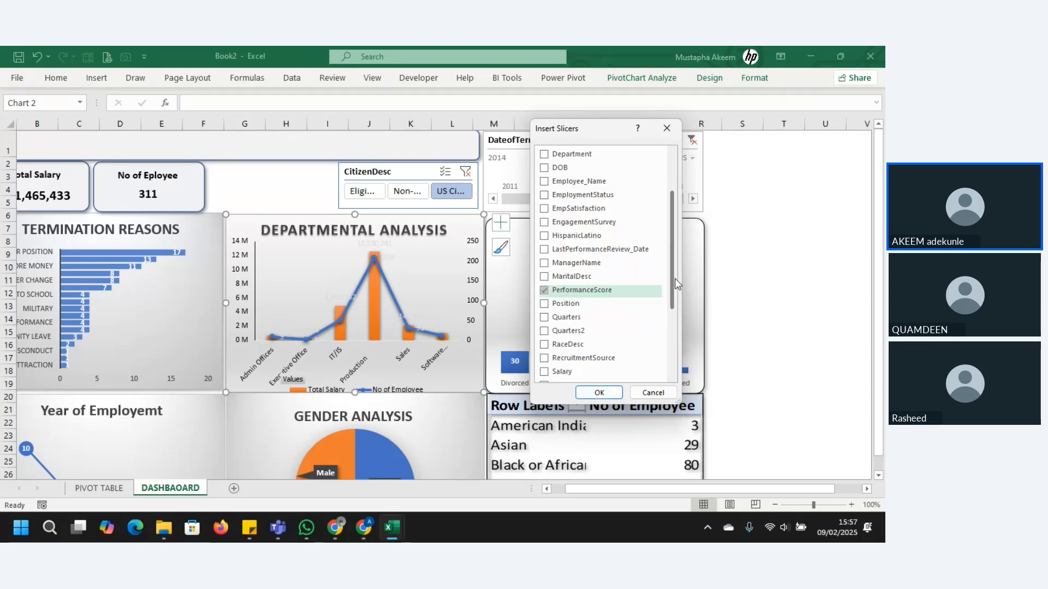
left_click_drag(676, 284, 668, 331)
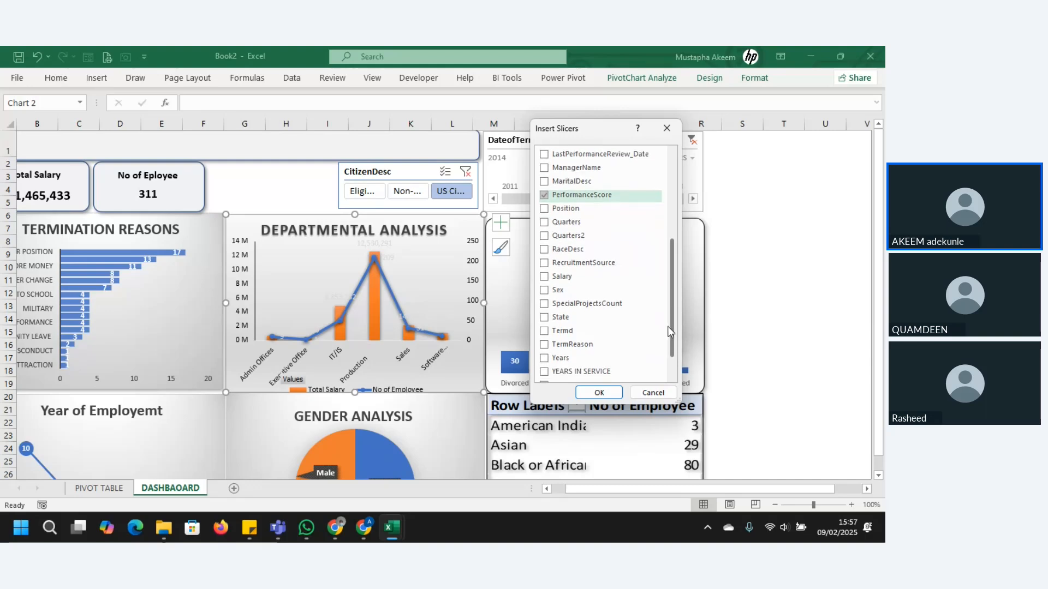
left_click(540, 322)
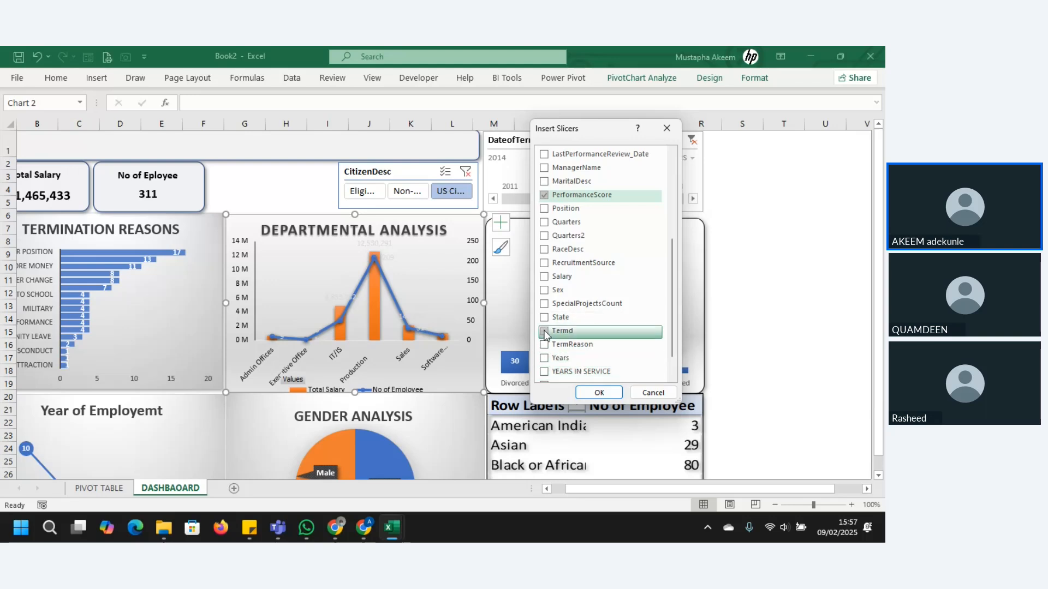
scroll(673, 312, "down", 1)
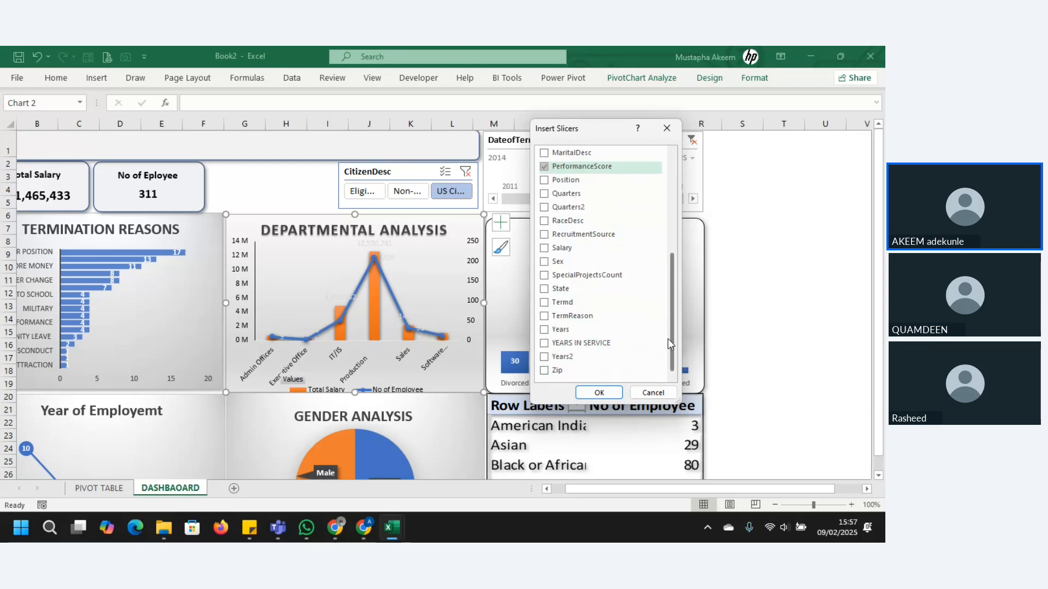
scroll(663, 305, "up", 2)
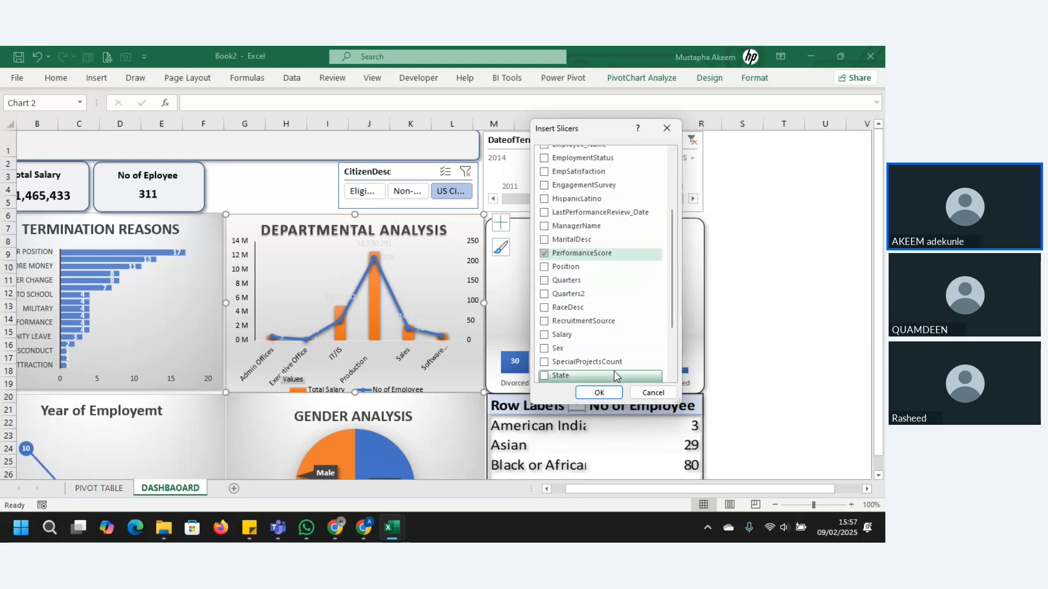
left_click(604, 399)
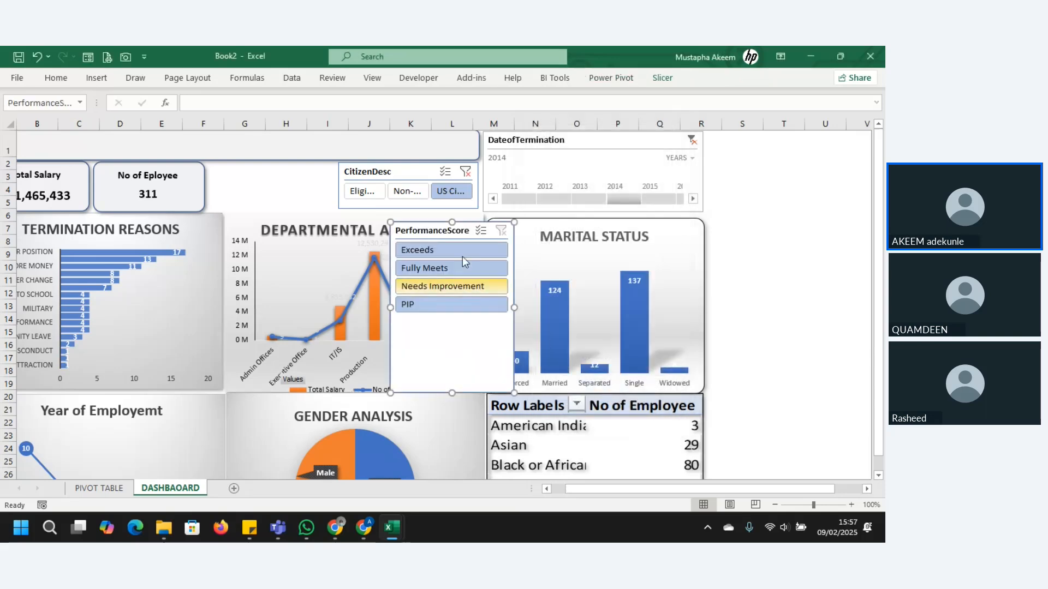
Step: Move the PerformanceScore slicer beside the employee count card and narrow the CitizenDesc slicer slightly to make room for it
left_click_drag(329, 185, 258, 169)
left_click(408, 171)
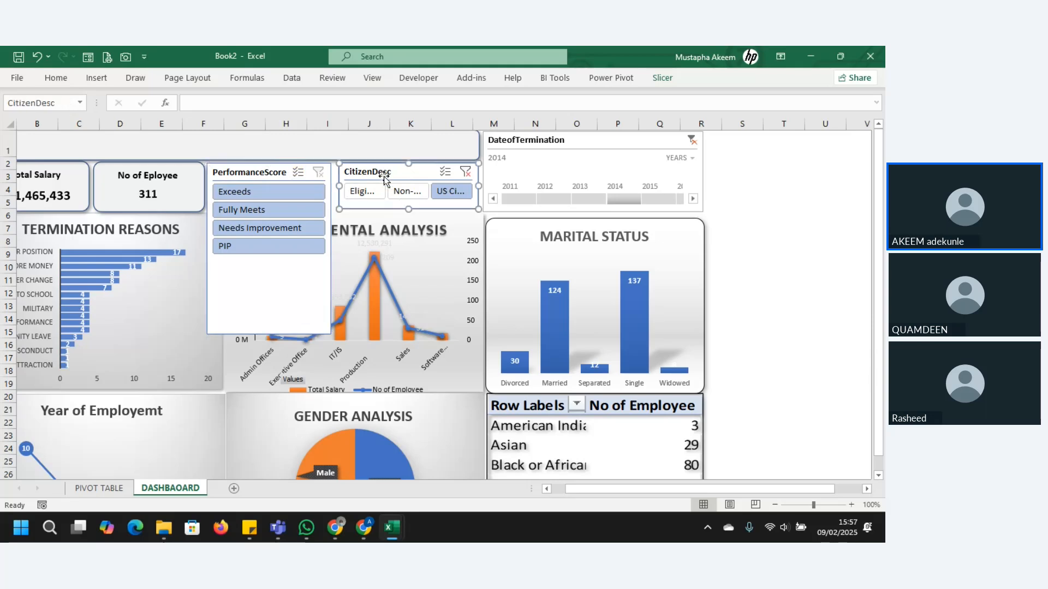
left_click_drag(336, 187, 348, 187)
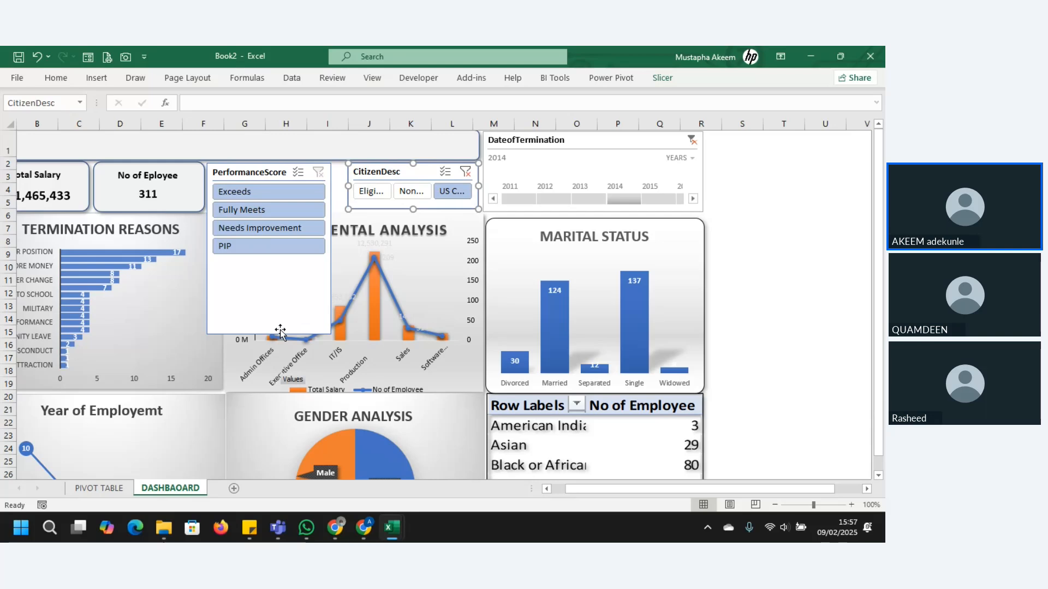
Step: Resize the PerformanceScore slicer to about 2.06 cm tall and 5.74 cm wide, and arrange its buttons in 2 columns
left_click(274, 307)
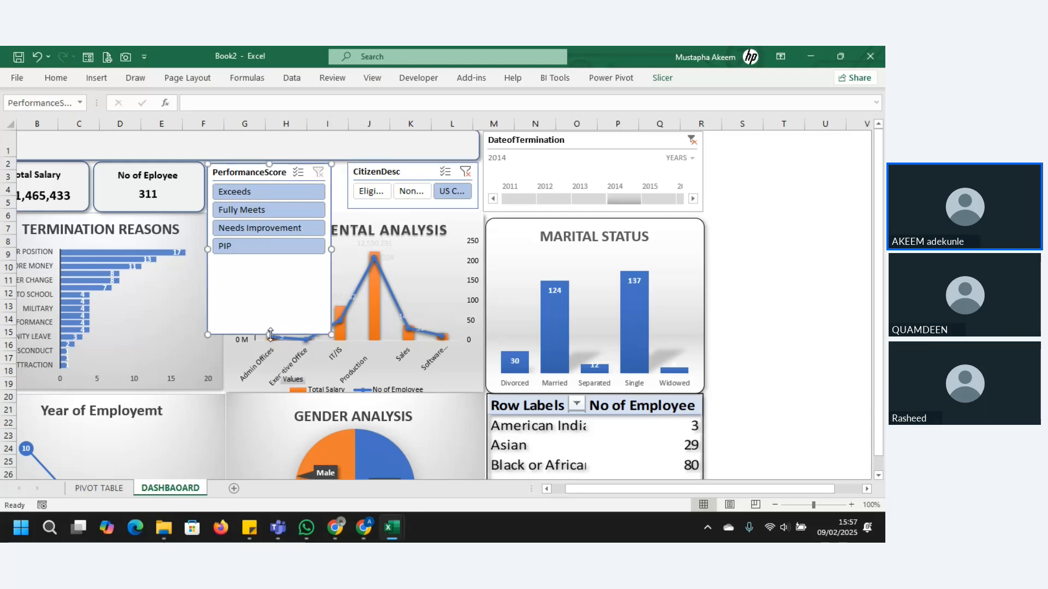
left_click_drag(270, 335, 287, 213)
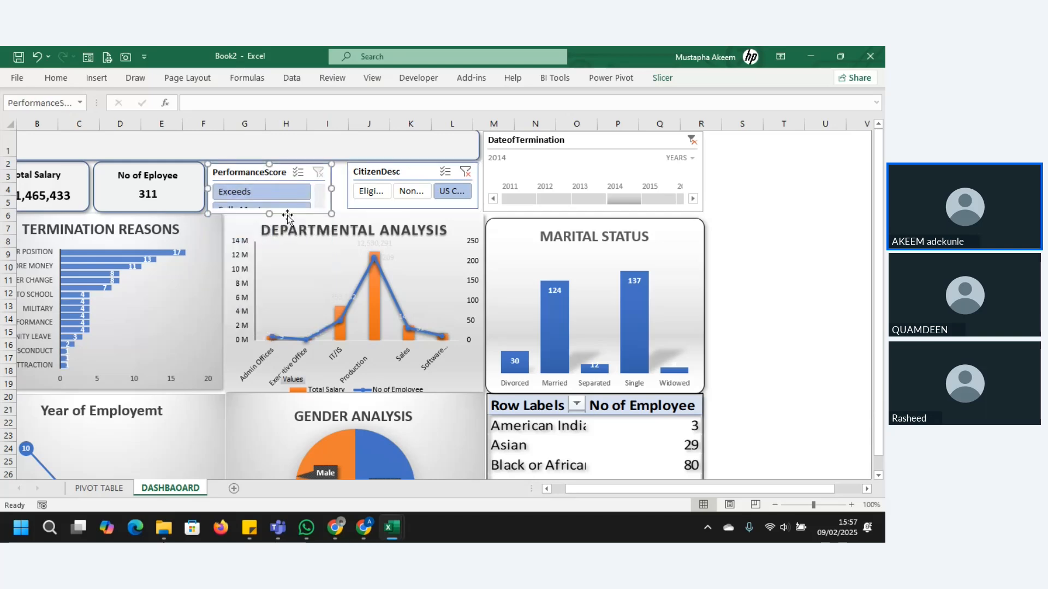
left_click_drag(332, 187, 346, 191)
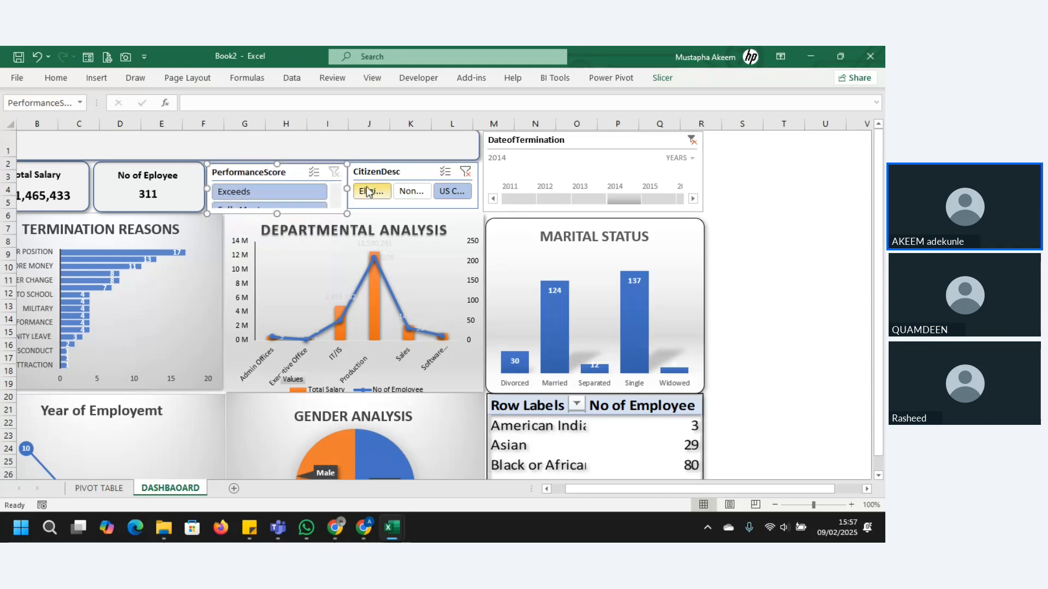
left_click(673, 82)
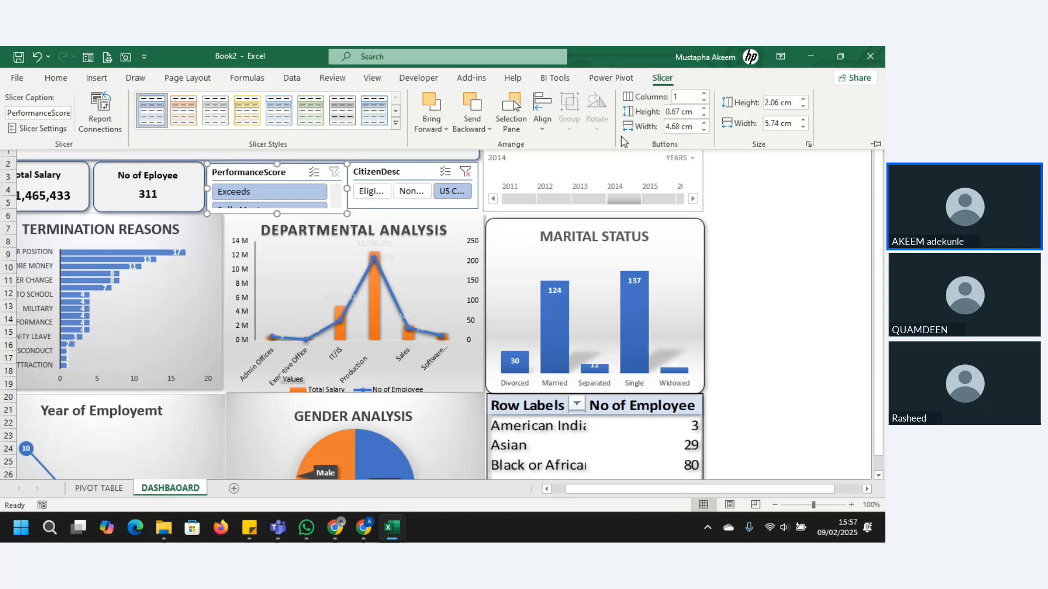
left_click(705, 94)
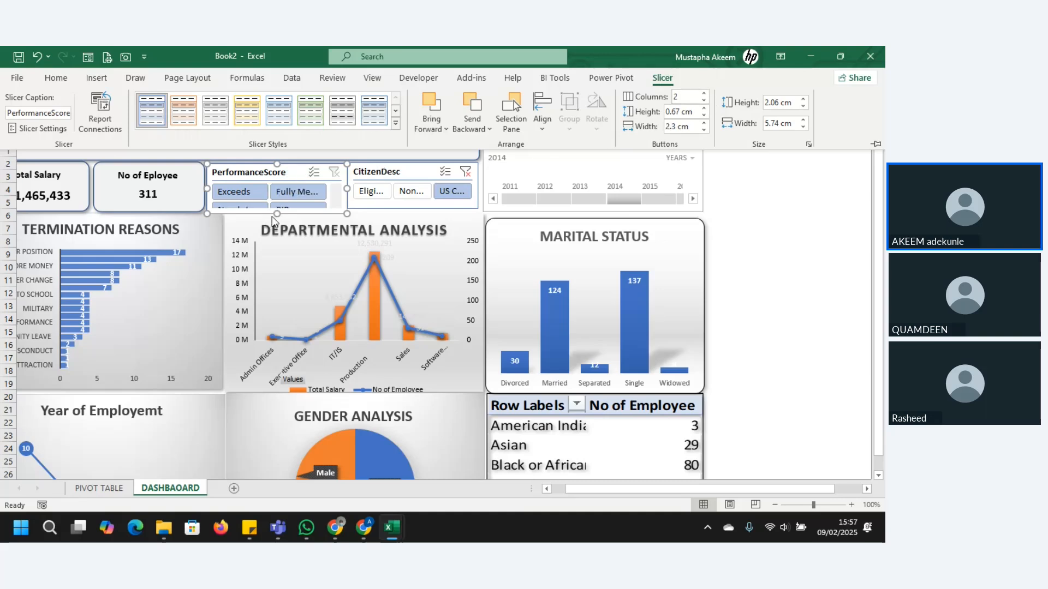
Step: Increase the height of row 5 to give the KPI cards and slicers more vertical room above the charts
left_click(7, 216)
left_click_drag(6, 205, 10, 221)
left_click(48, 207)
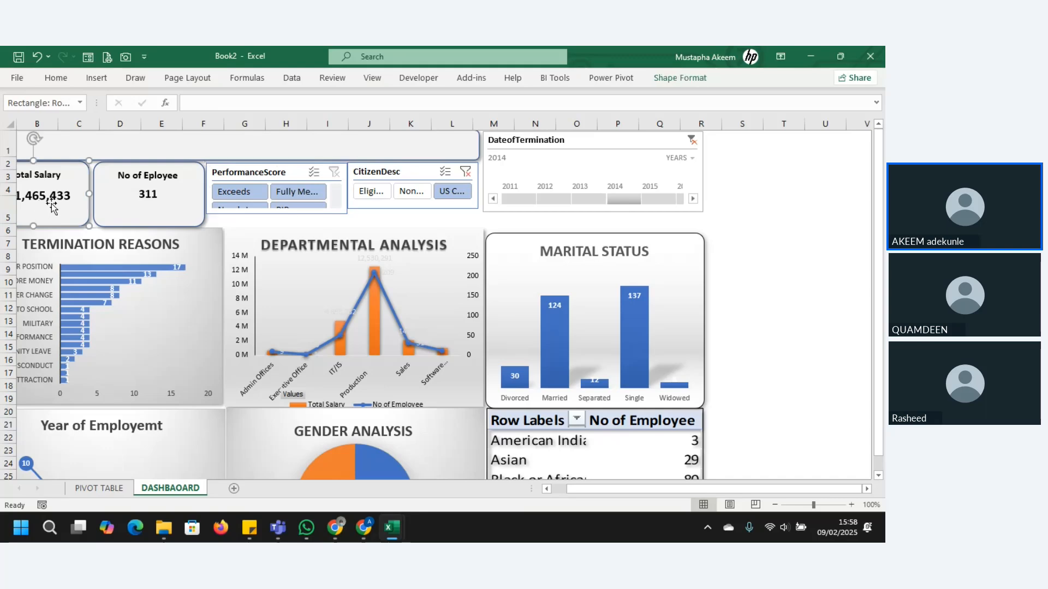
Step: Extend the PerformanceScore and CitizenDesc slicers downward to the bottom of the KPI cards so all performance options fit
left_click(252, 218)
left_click(274, 215)
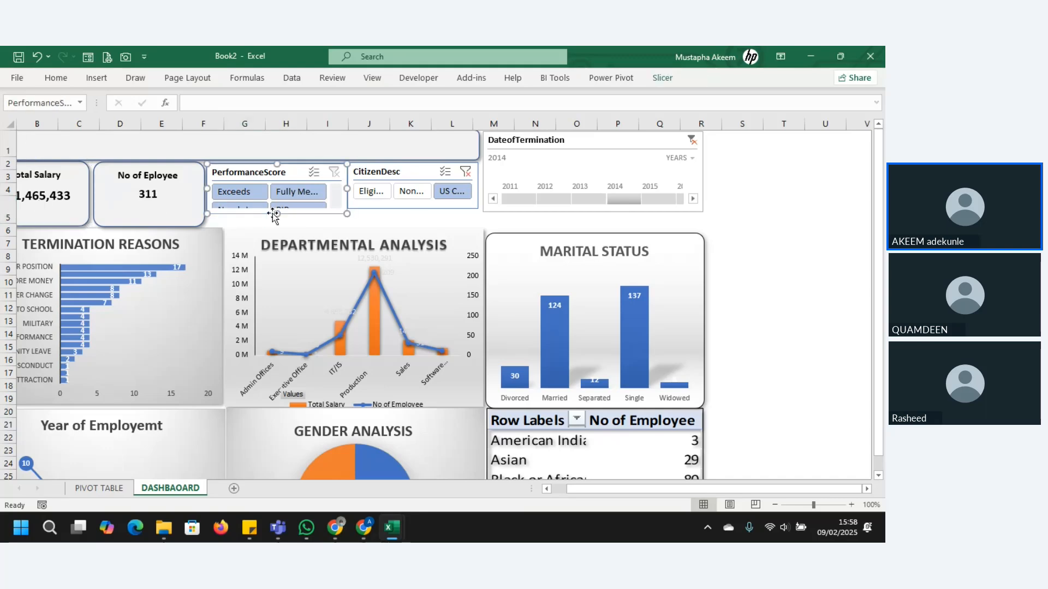
left_click_drag(277, 217, 278, 227)
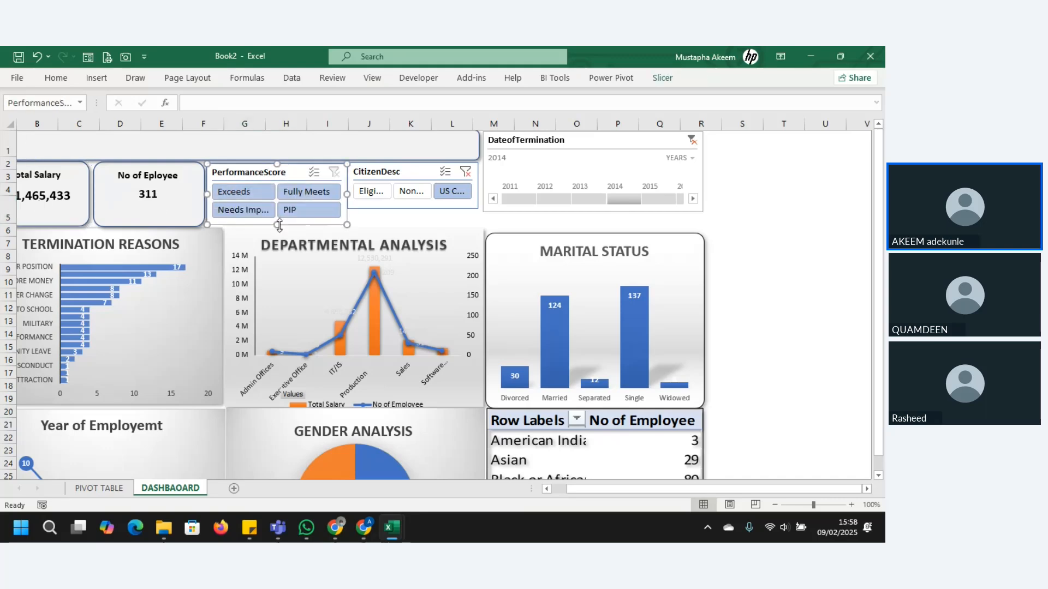
left_click(443, 204)
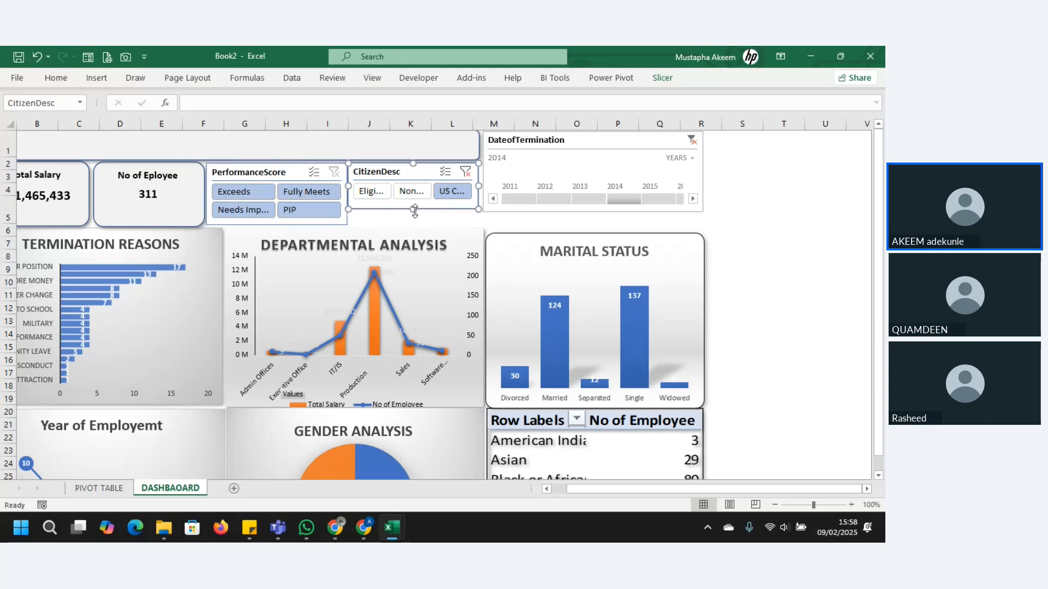
left_click_drag(413, 210, 414, 225)
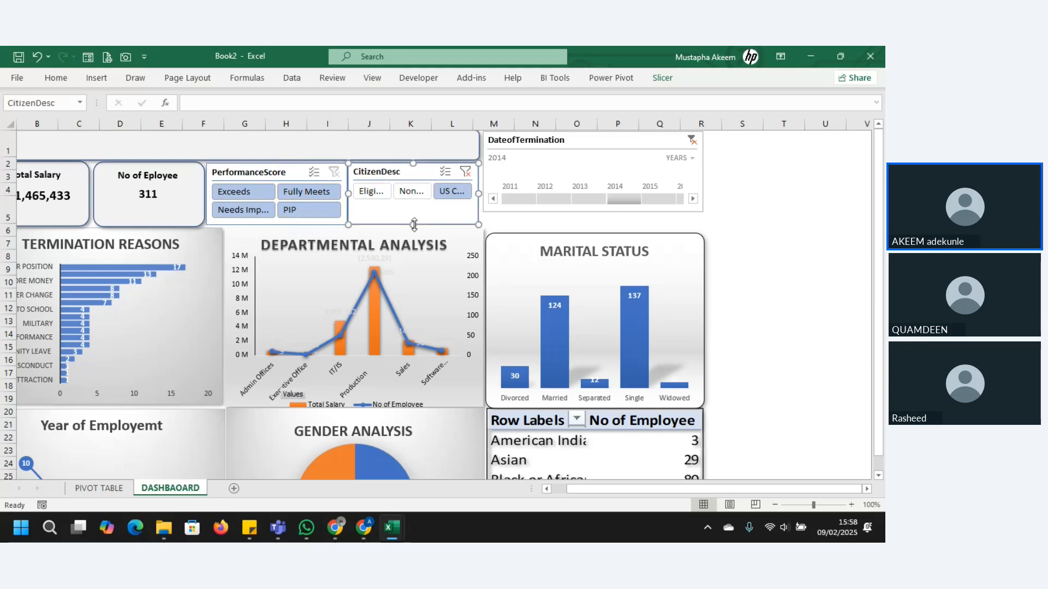
Step: Extend the DateofTermination timeline down level with the slicers and stretch the Marital Status chart up to meet it
left_click(581, 211)
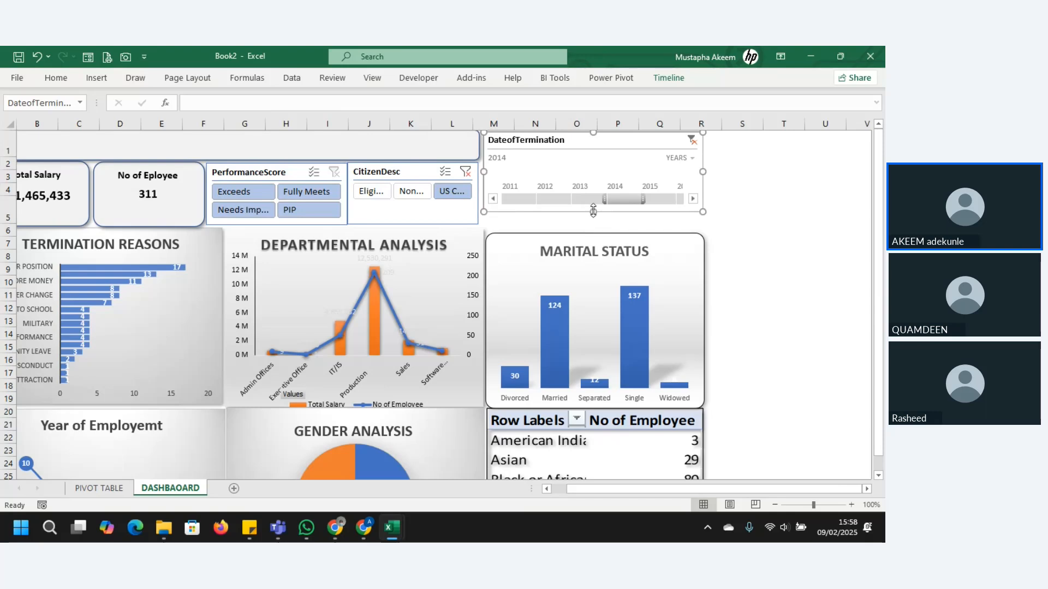
left_click_drag(593, 212, 593, 224)
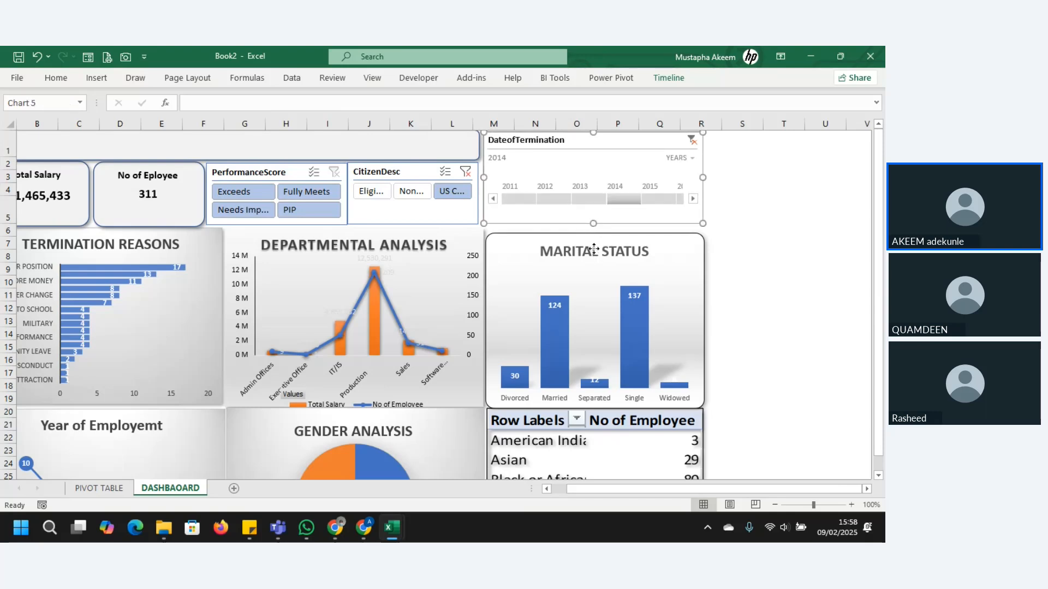
left_click(594, 250)
left_click_drag(595, 233, 595, 224)
left_click(770, 267)
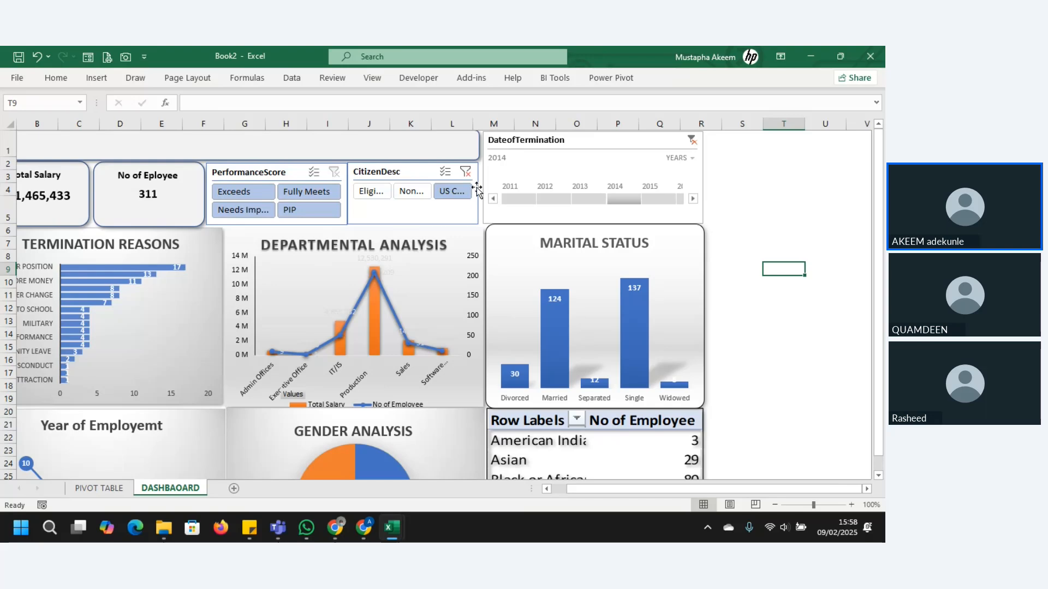
Step: Clear the CitizenDesc slicer's filter and select the Termination Reasons chart
left_click(467, 174)
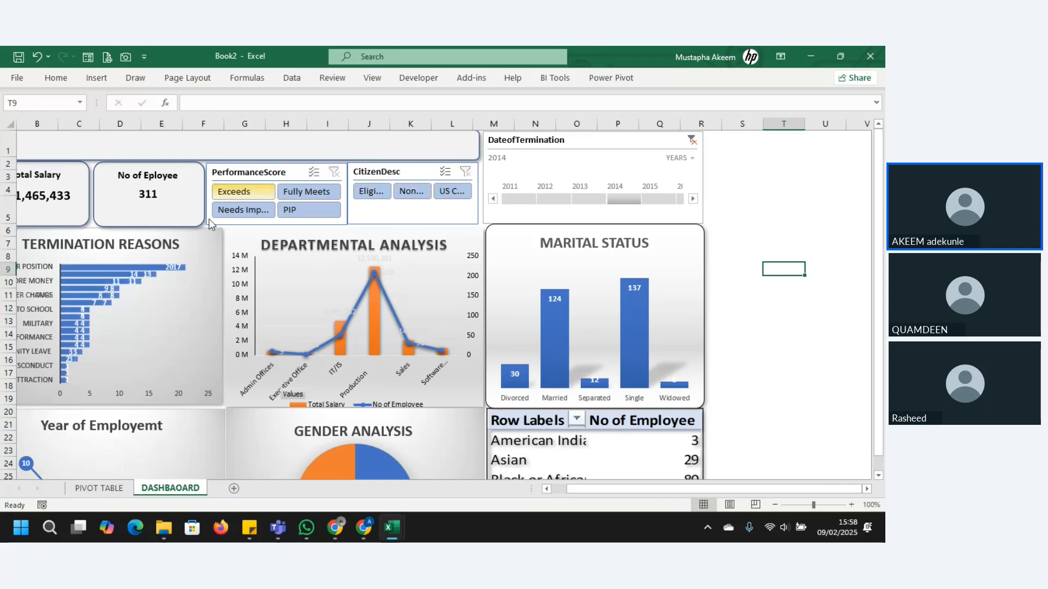
left_click(189, 281)
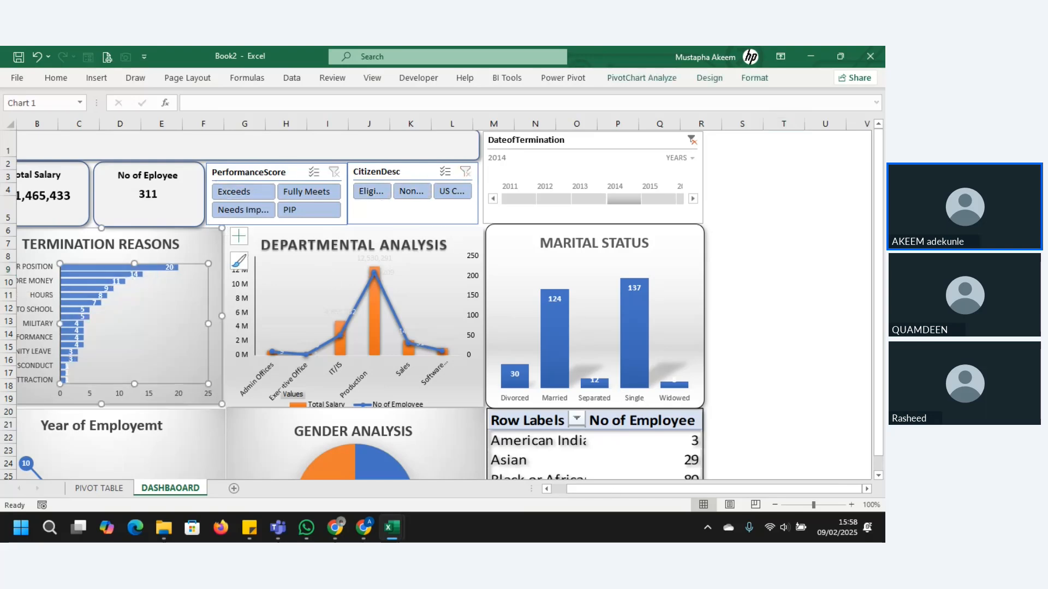
Step: Insert a text box across the header banner and enter the title HR ANALYSIS DASHBOARD
left_click_drag(627, 496, 550, 490)
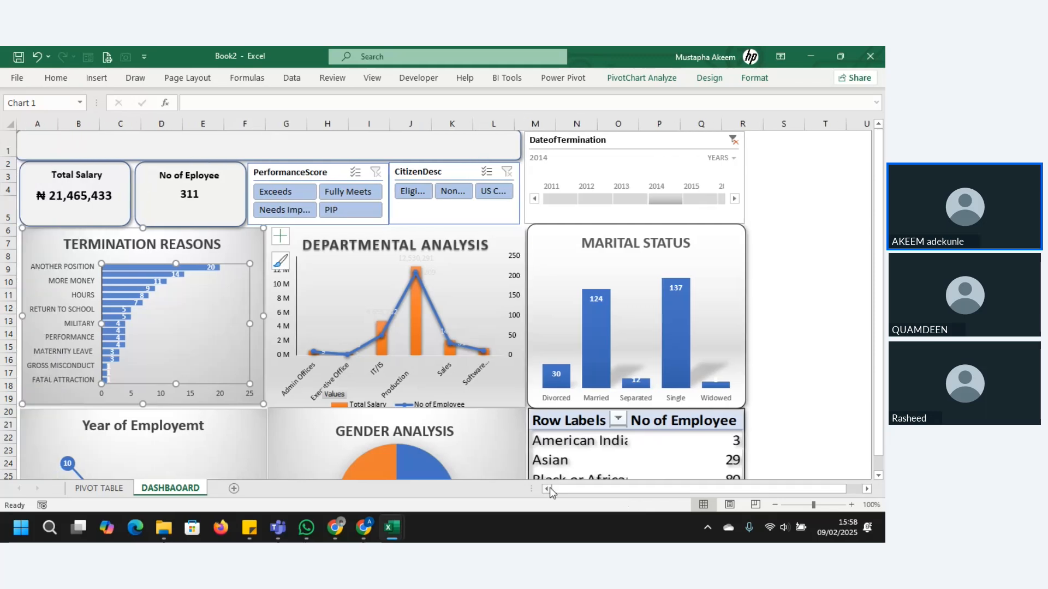
left_click(261, 140)
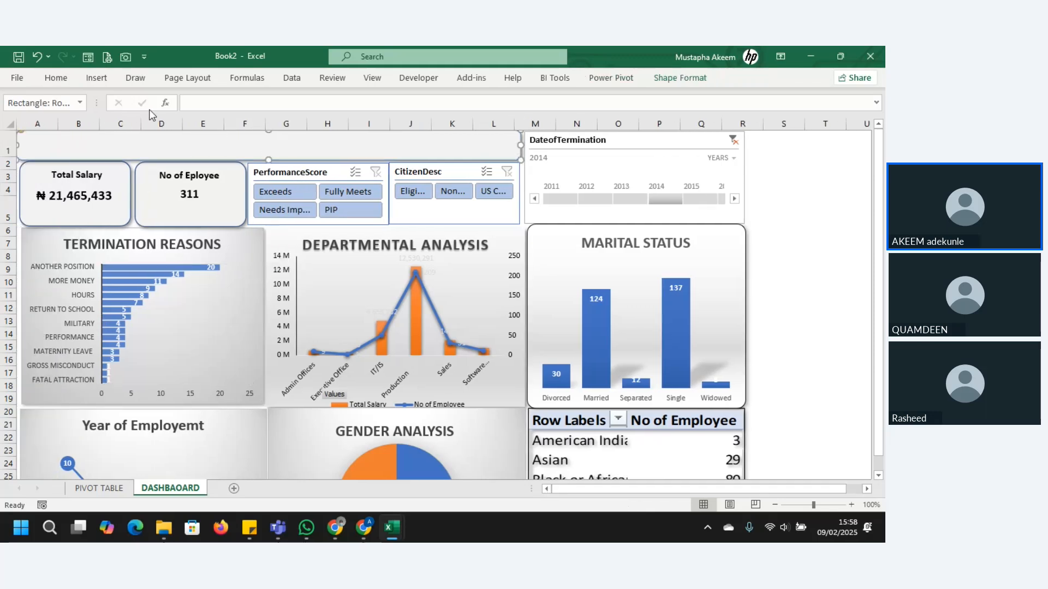
left_click(98, 81)
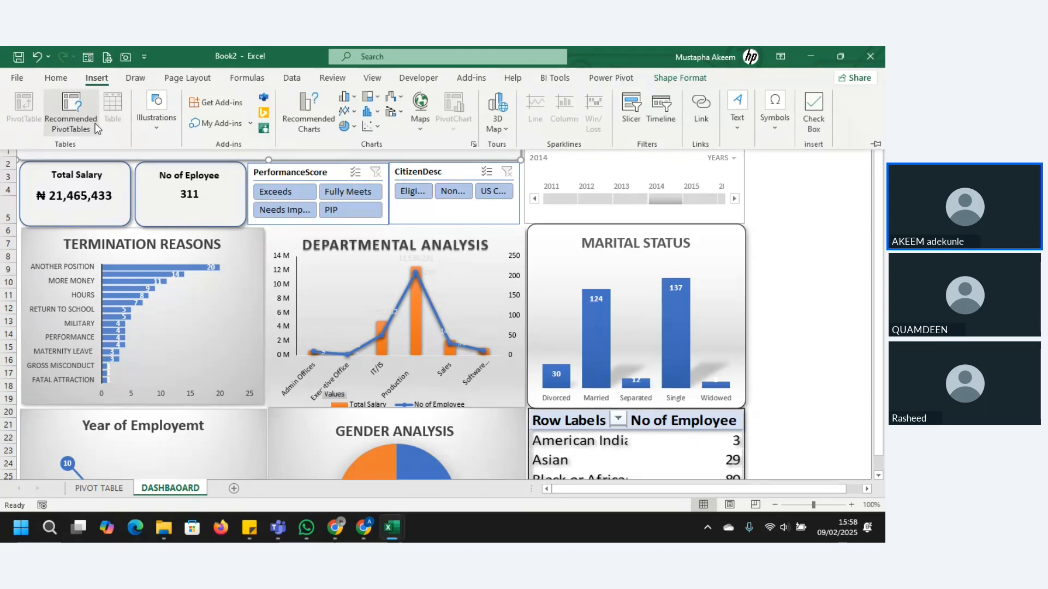
left_click(737, 109)
left_click(734, 174)
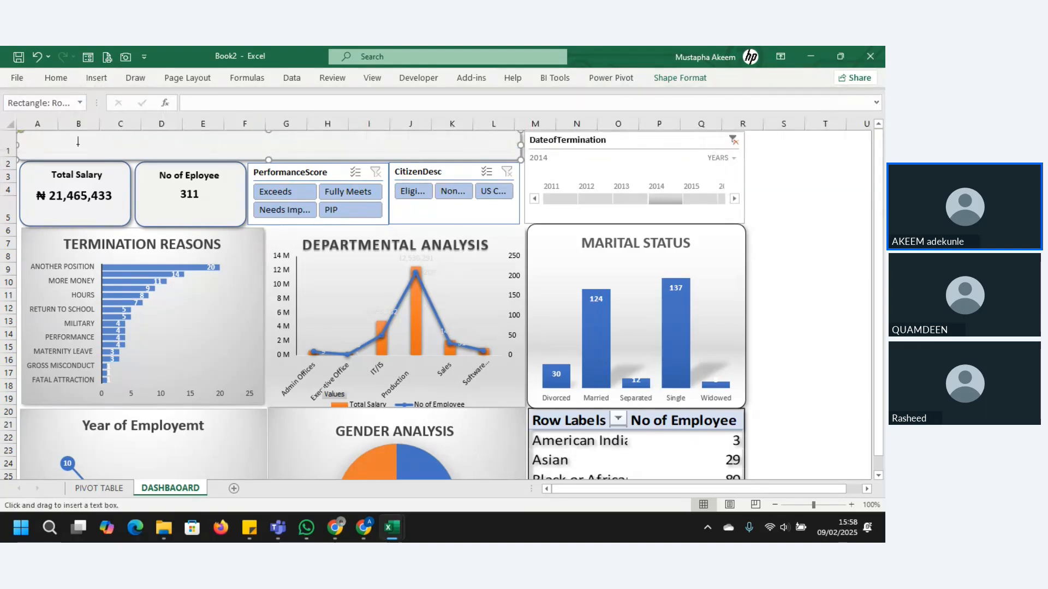
mouse_move(38, 133)
left_mouse_down()
mouse_move(362, 171)
mouse_move(374, 145)
mouse_move(376, 155)
left_mouse_up()
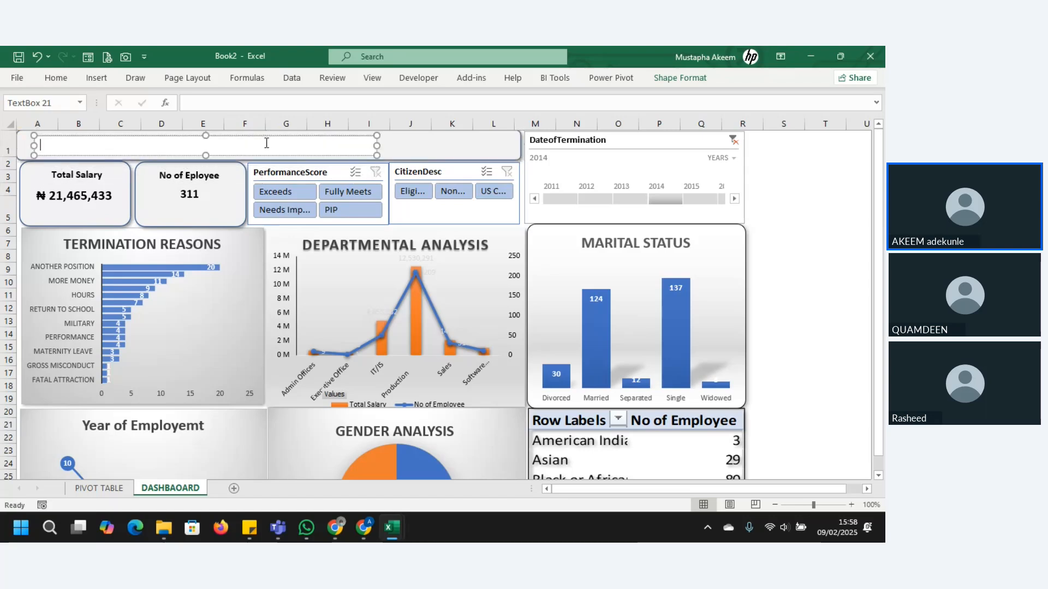
type("HR ANALY")
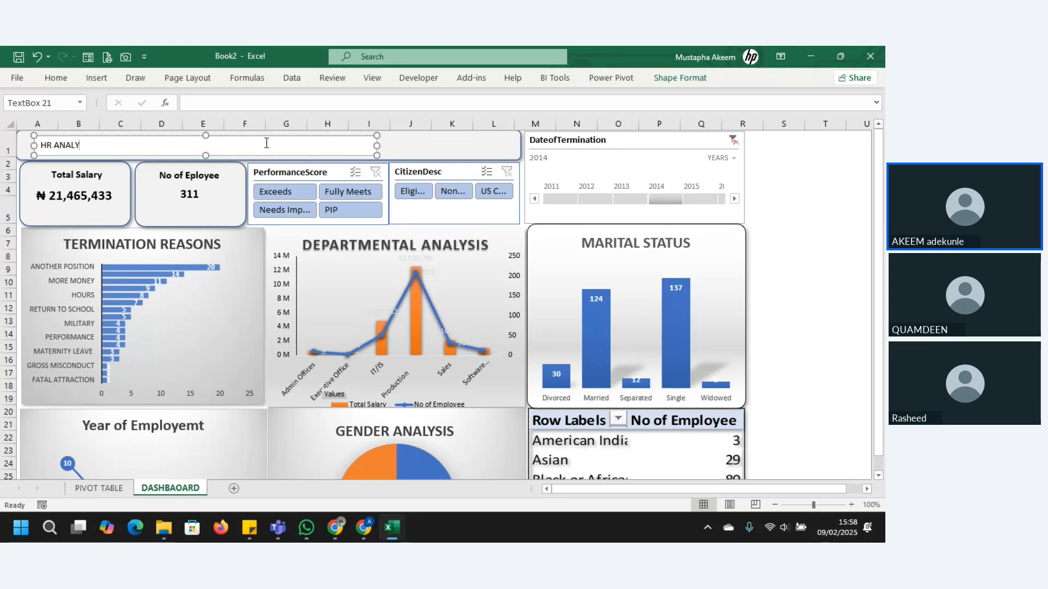
type("SIS DASHBOARD")
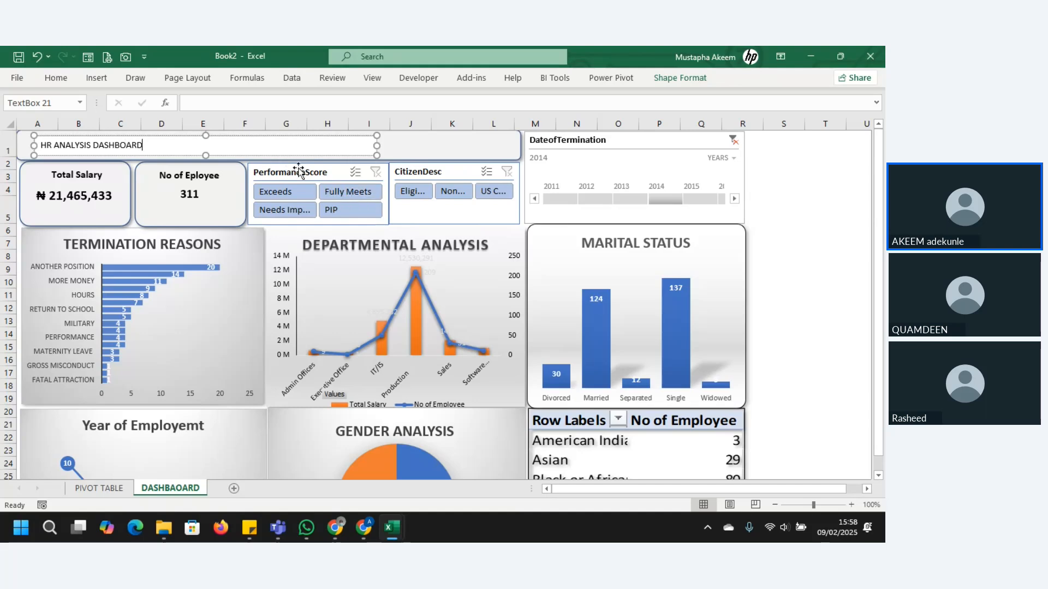
Step: Enlarge the whole HR ANALYSIS DASHBOARD title text to font size 28
key("ctrl+a")
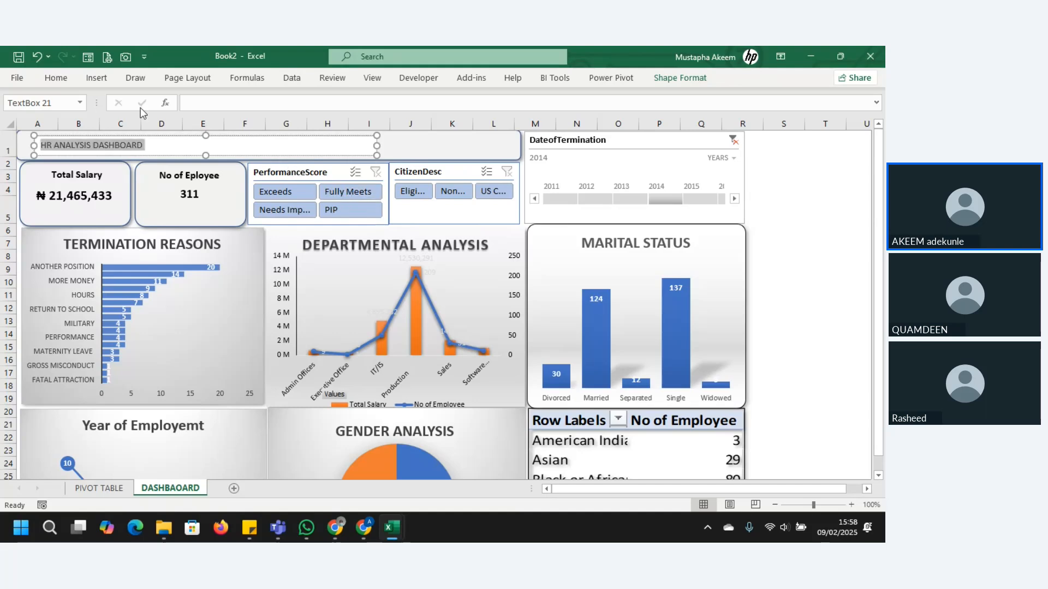
left_click(59, 78)
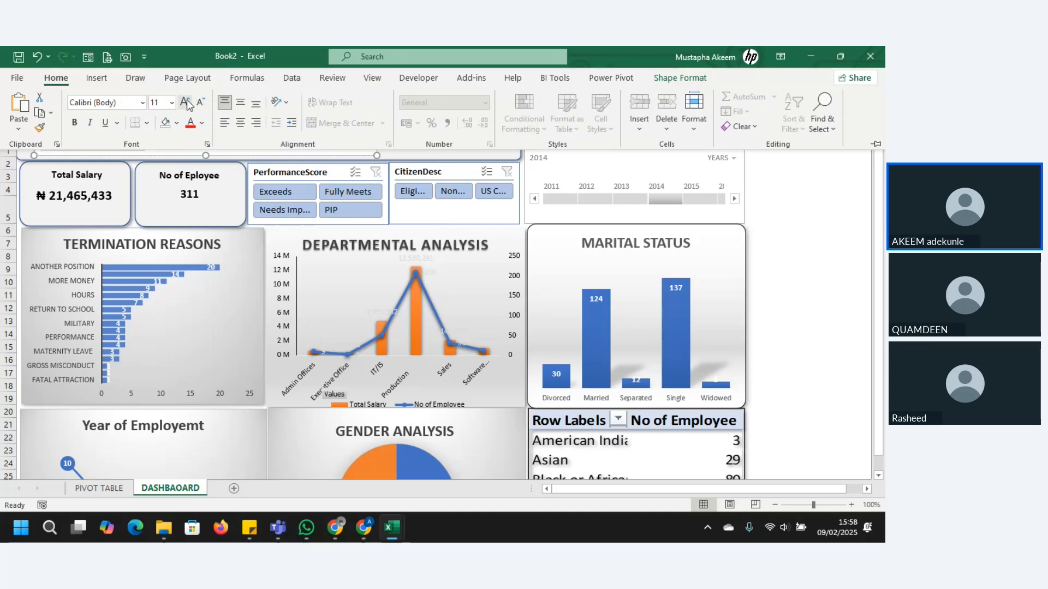
left_click(186, 104)
left_click(187, 104)
left_click(187, 105)
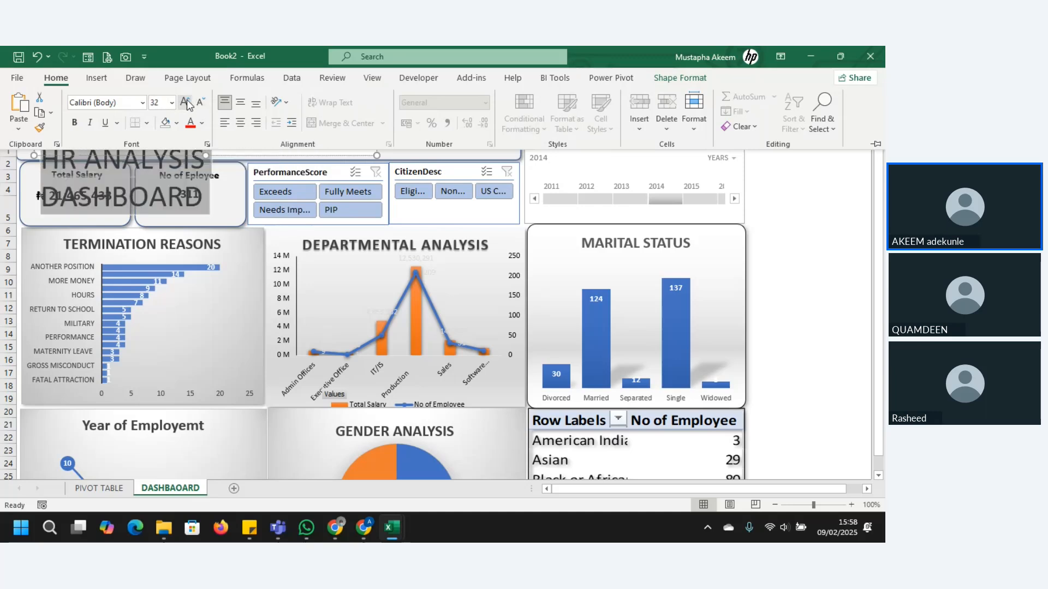
left_click(201, 103)
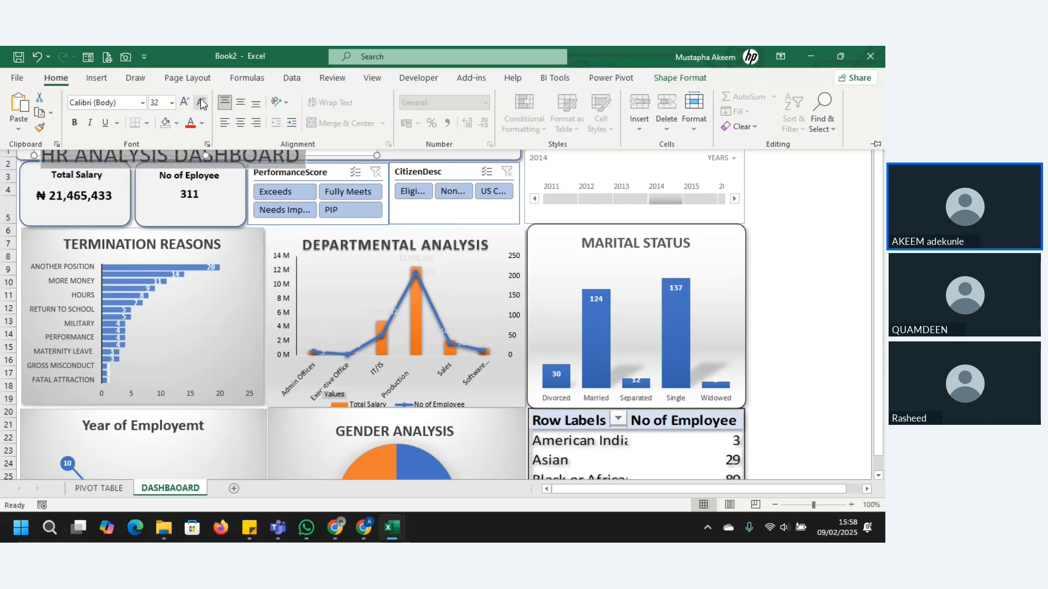
left_click(256, 200)
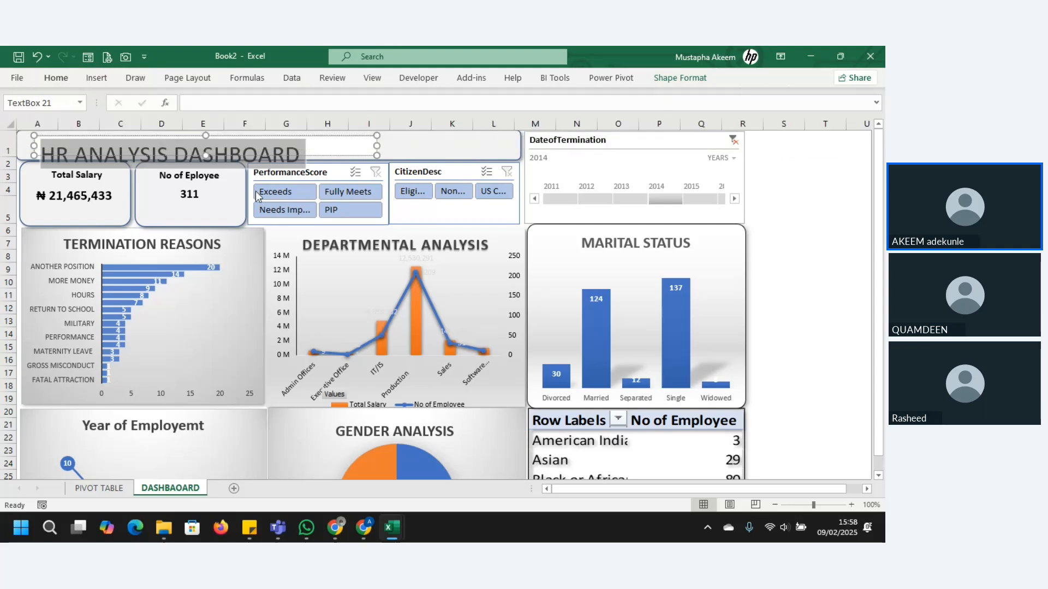
Step: Move the title text box up into the banner, increase its height to about 1.3 cm and middle-align its text vertically
left_click(244, 153)
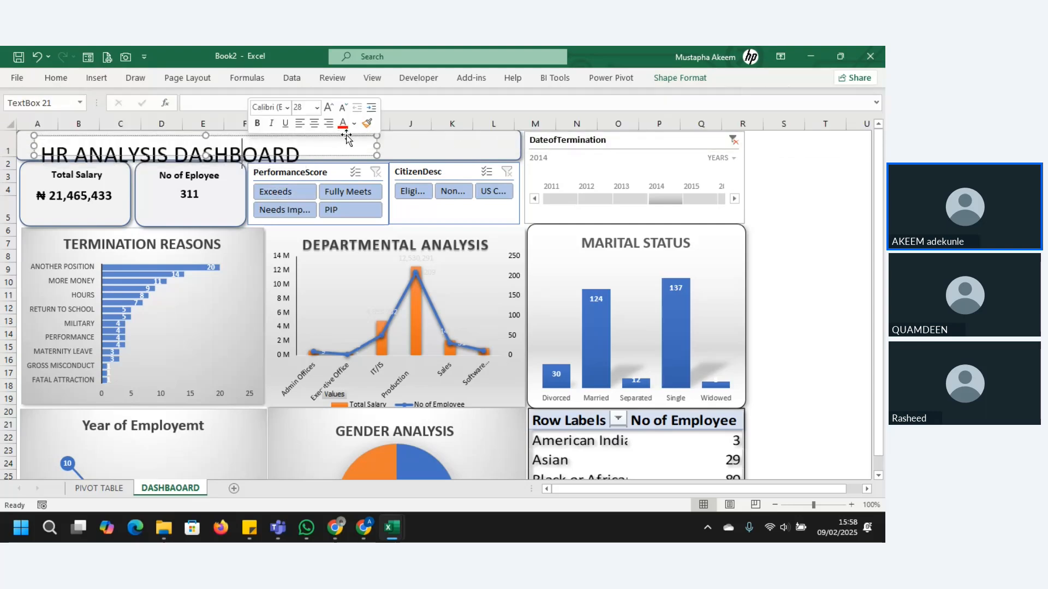
left_click_drag(346, 136, 346, 132)
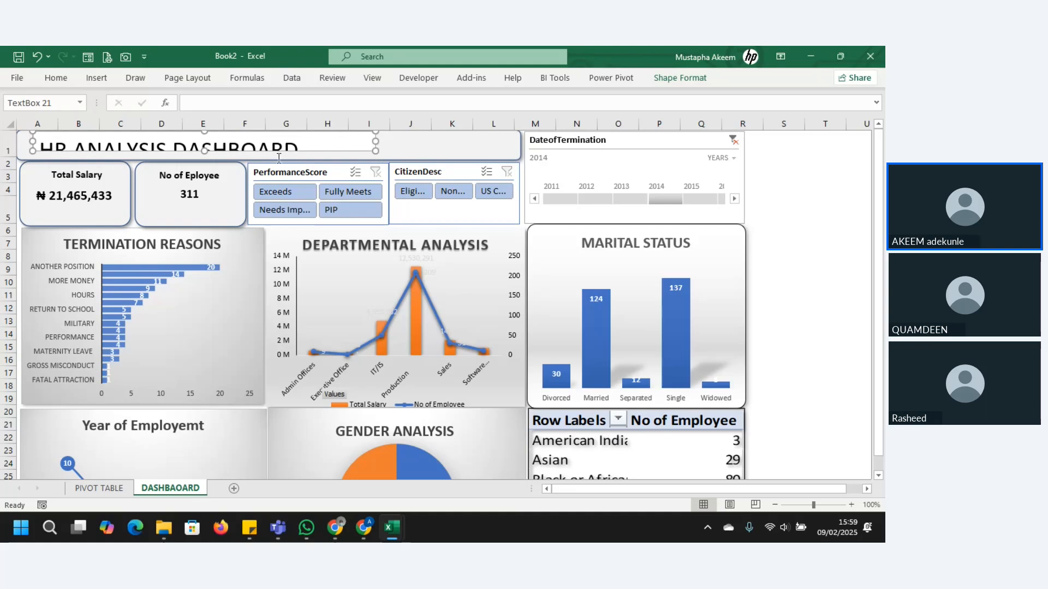
left_click_drag(202, 152, 205, 163)
left_click(420, 141)
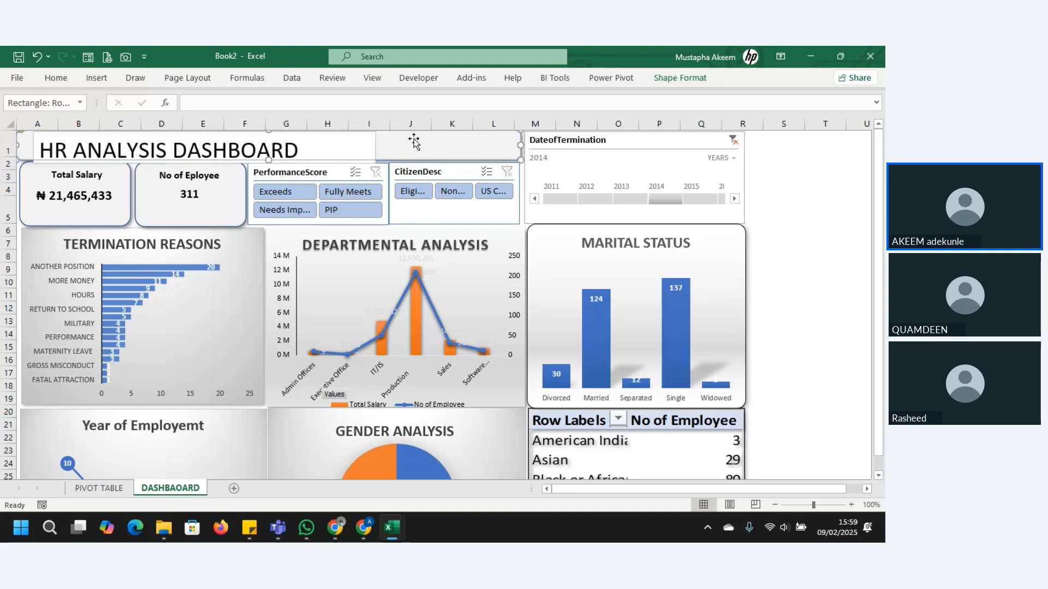
left_click(360, 141)
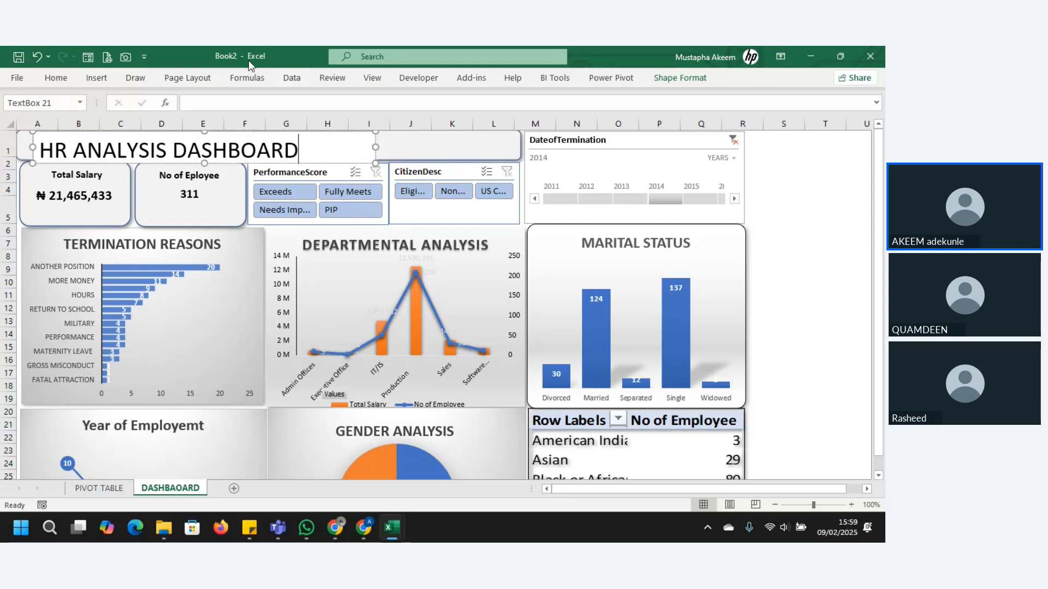
left_click(56, 77)
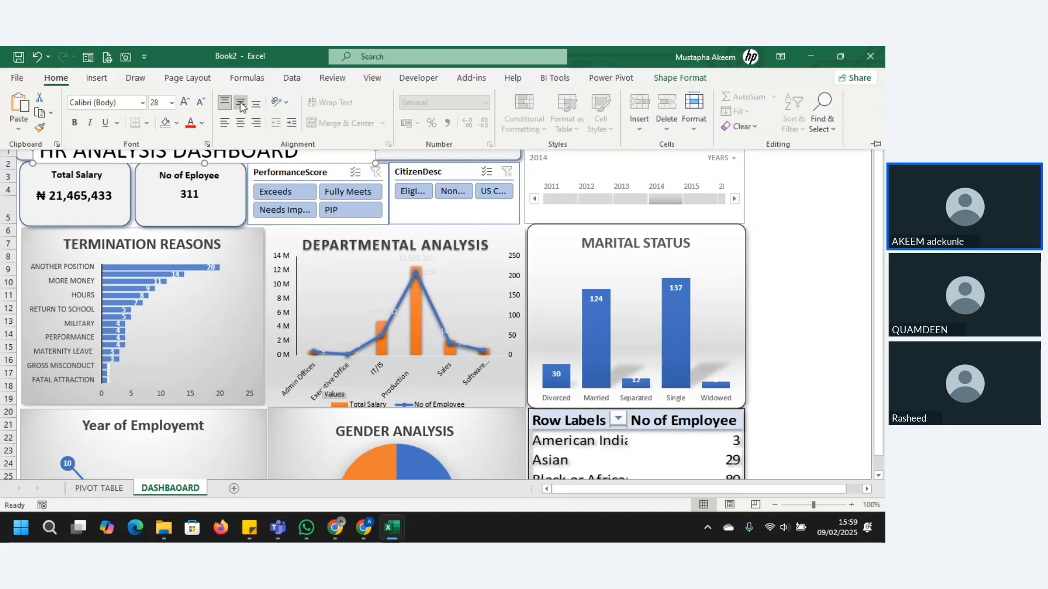
left_click(241, 102)
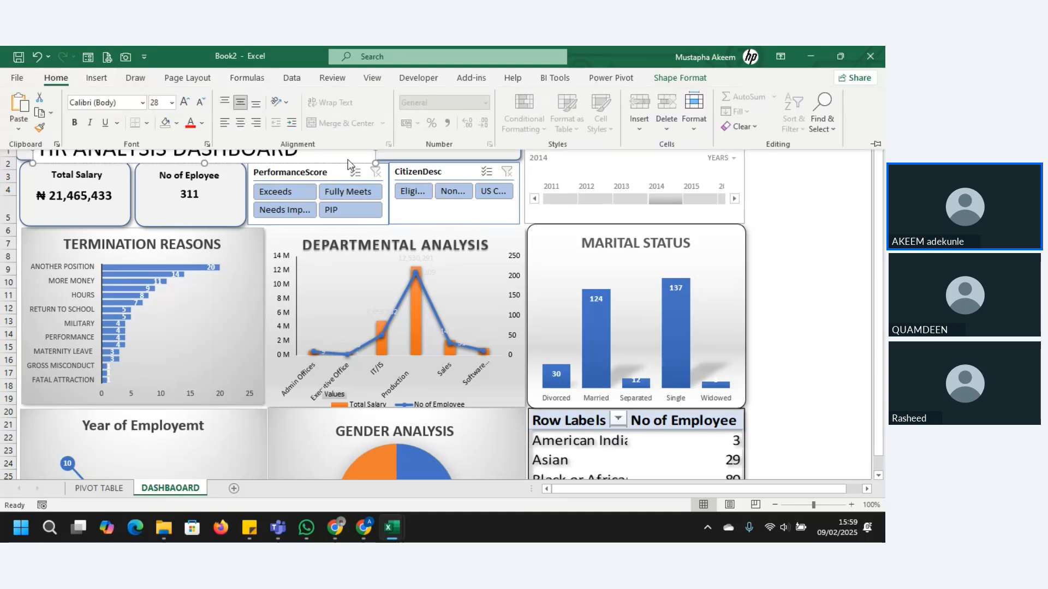
Step: Try to clear the title box's background by applying No Fill and No Outline to its text
left_click(660, 78)
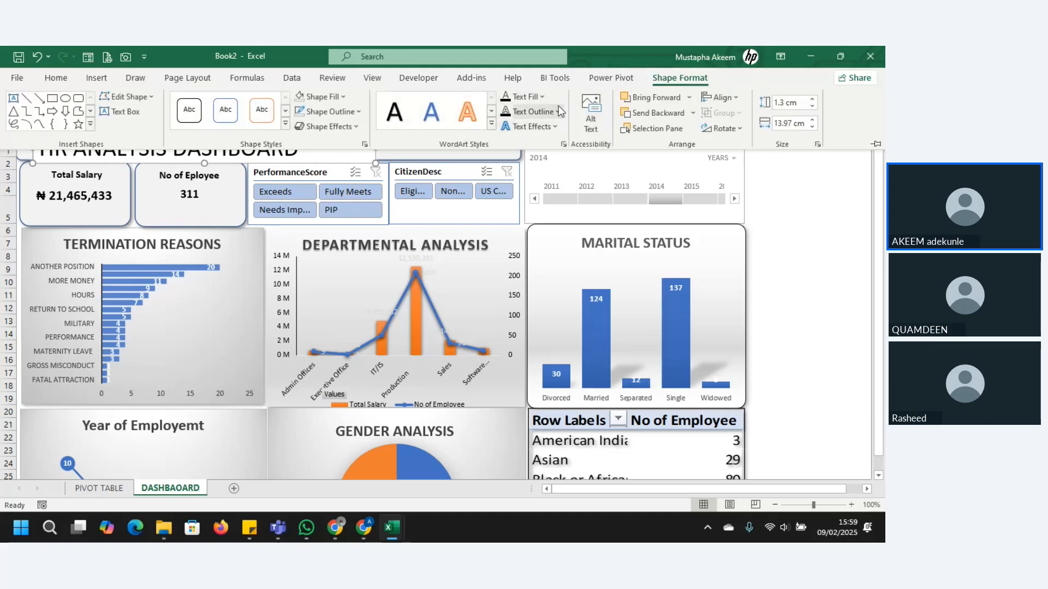
left_click(542, 97)
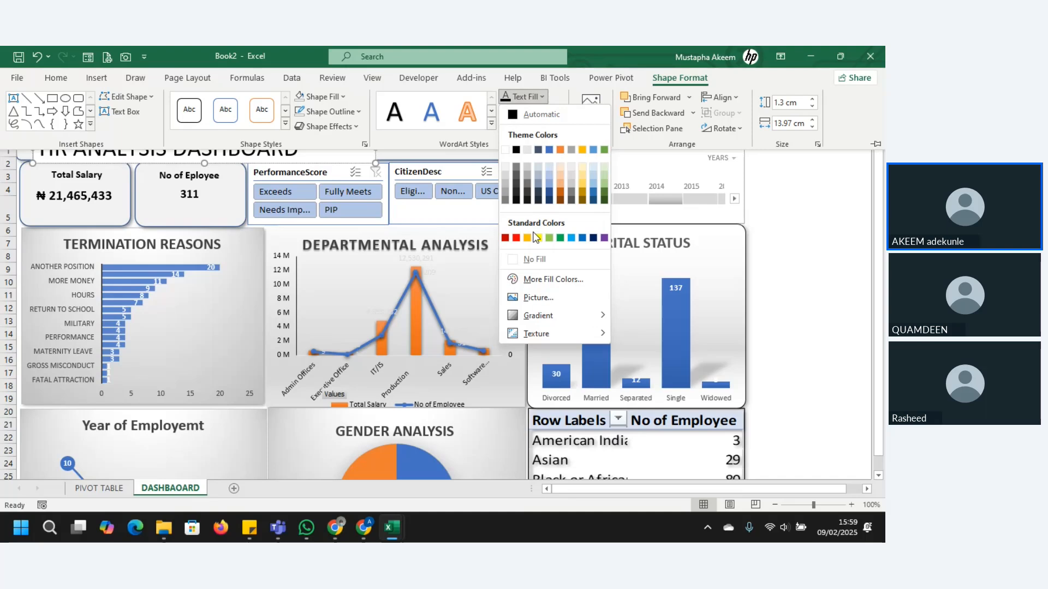
left_click(537, 260)
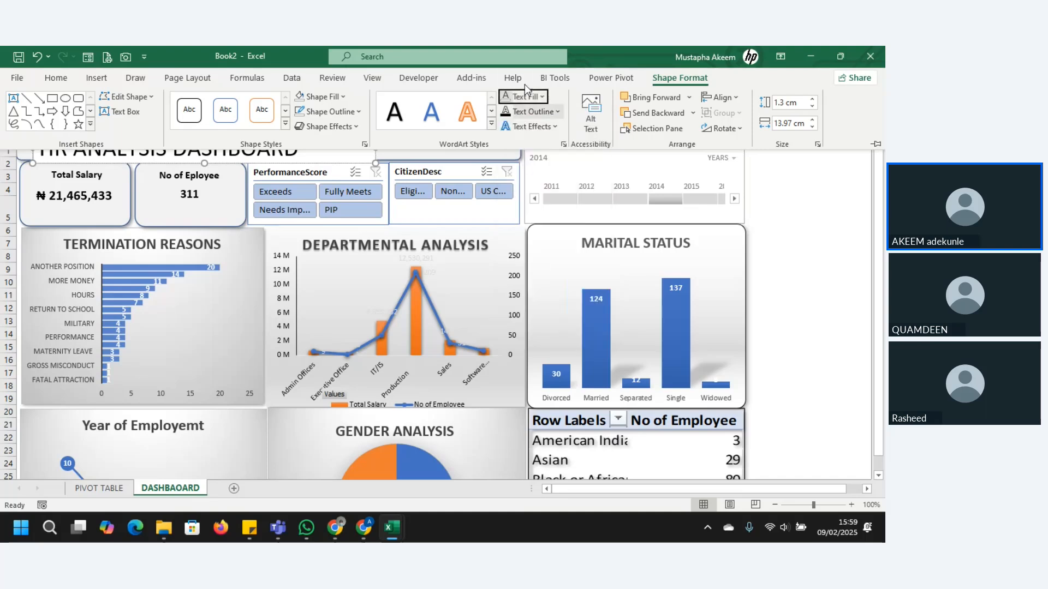
left_click(558, 113)
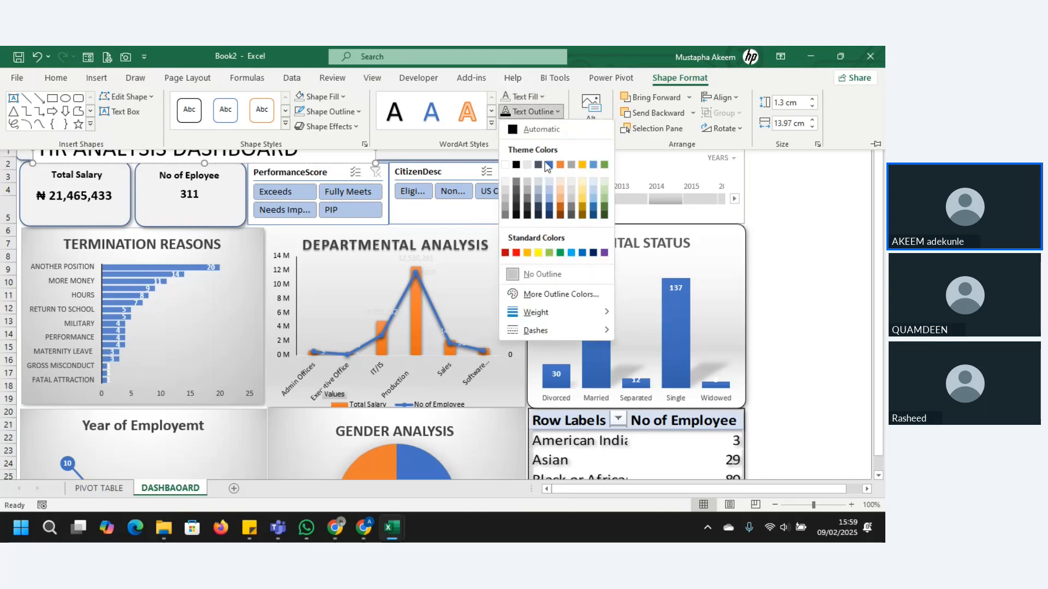
left_click(526, 274)
left_click(793, 252)
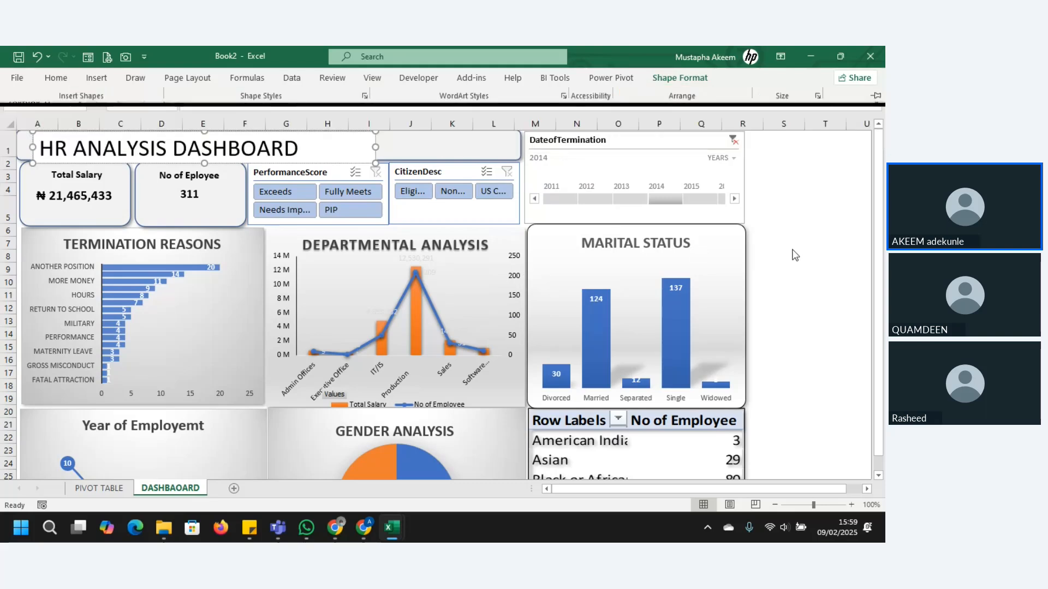
Step: Shrink the title text box to about 1.11 by 13.94 cm and remove its shape fill and shape outline
left_click(357, 139)
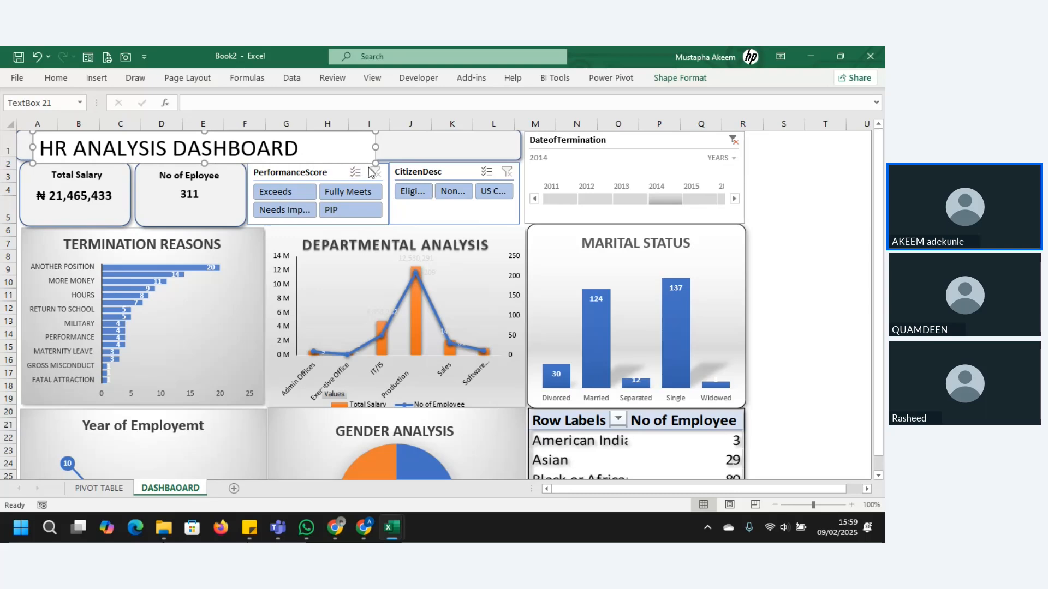
left_click_drag(376, 163, 375, 156)
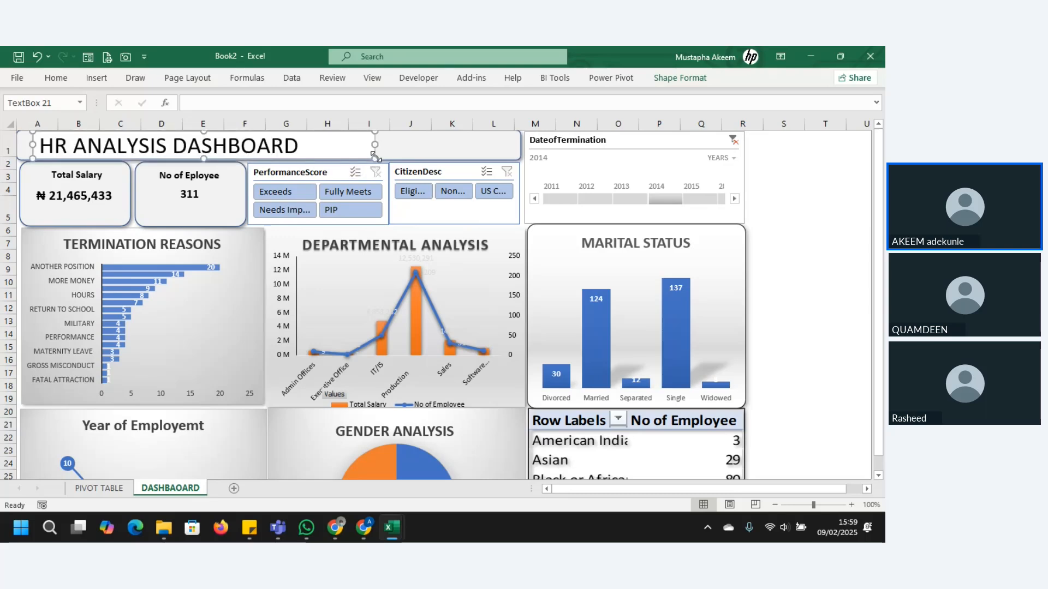
left_click(680, 77)
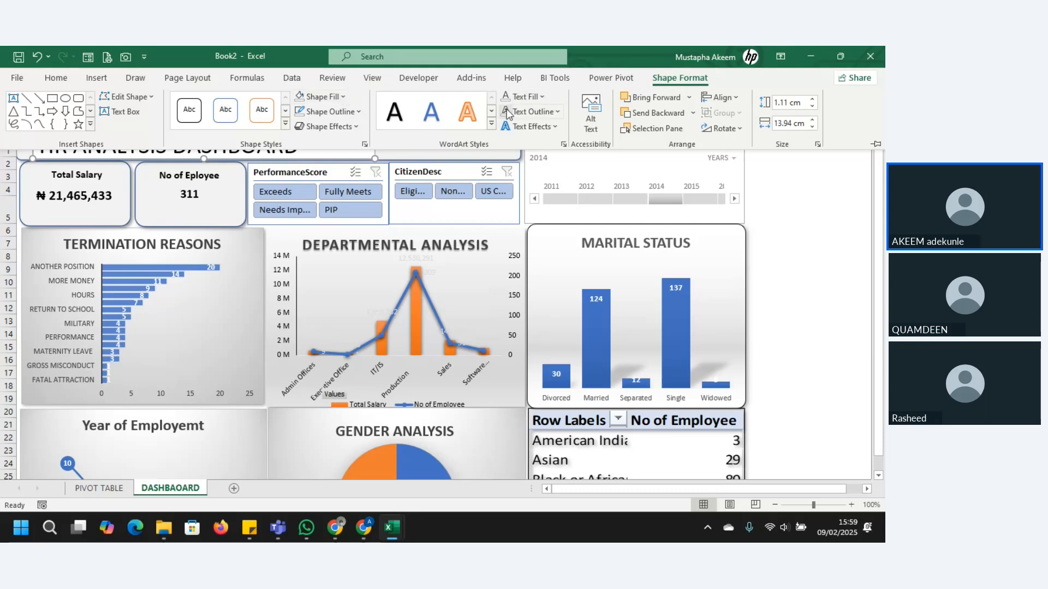
left_click(342, 98)
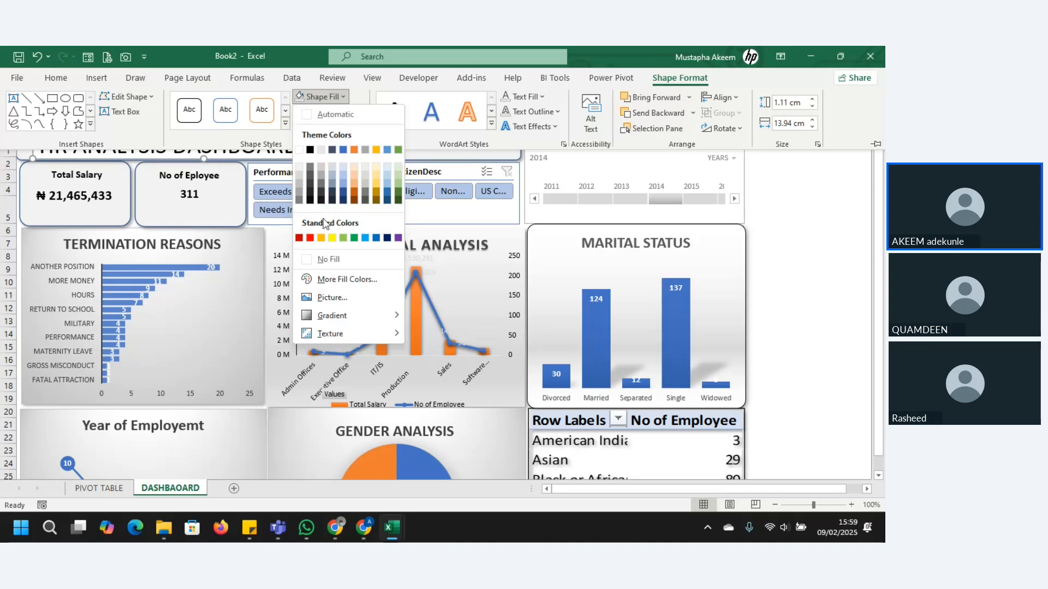
left_click(329, 258)
left_click(358, 113)
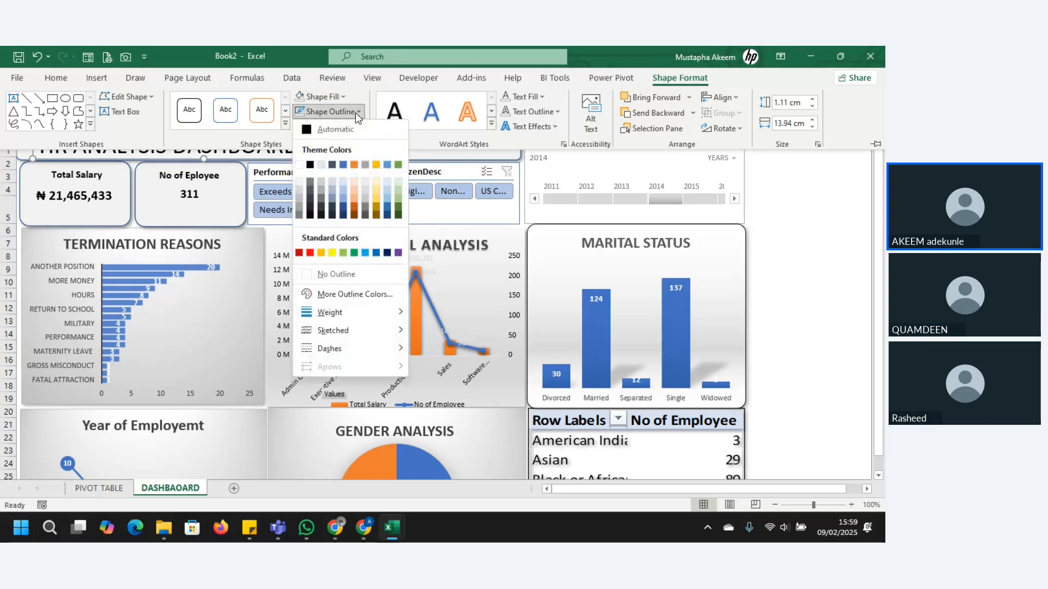
left_click(336, 275)
left_click(782, 236)
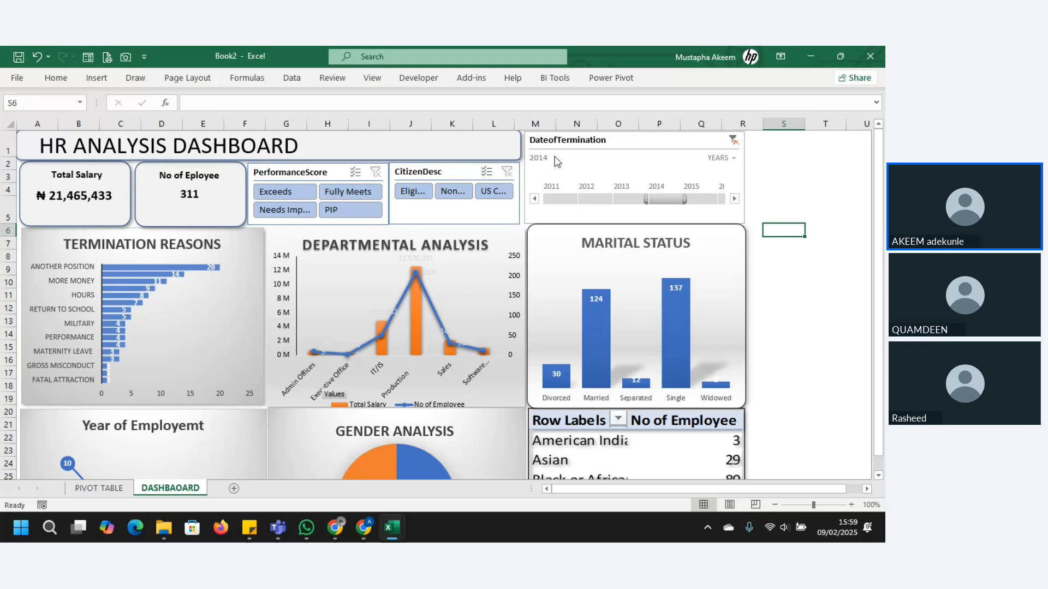
Step: Find the picture "editted brattle logo" in Documents by searching for LOGO and insert it into the dashboard sheet
left_click(414, 145)
left_click(94, 78)
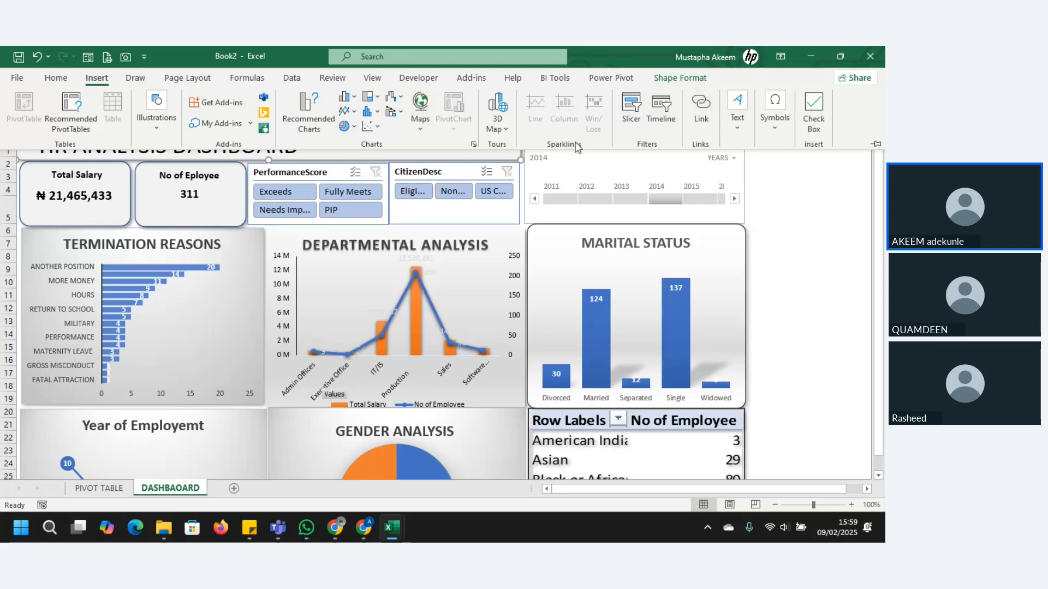
left_click(161, 133)
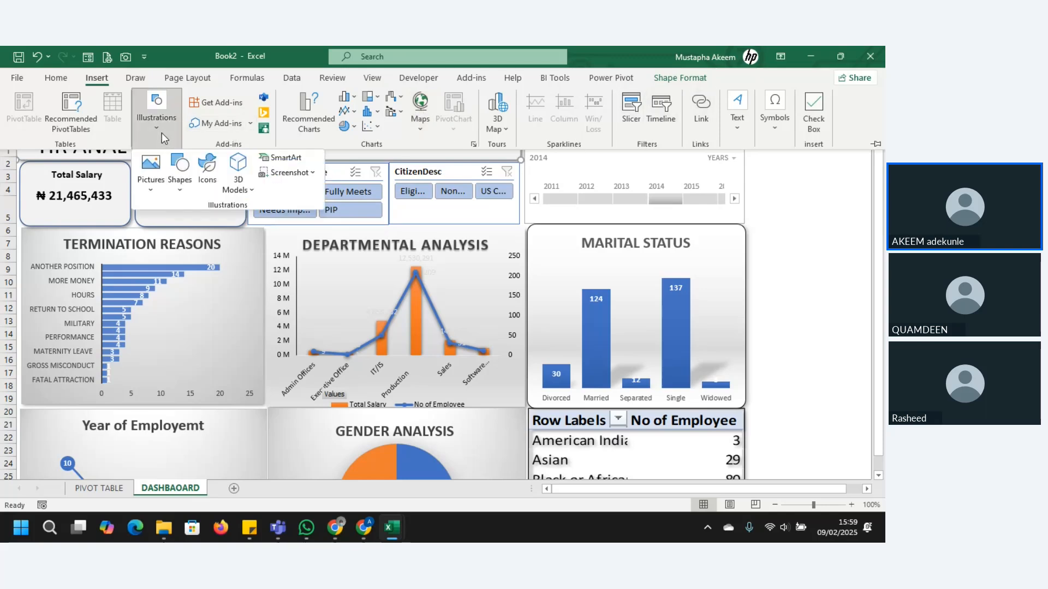
left_click(155, 175)
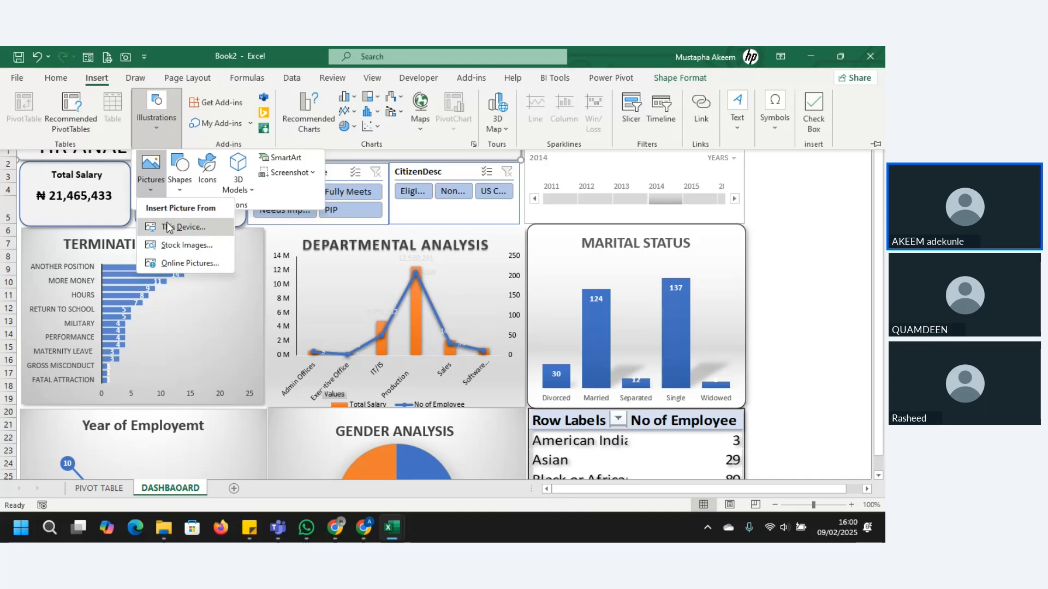
key("Escape")
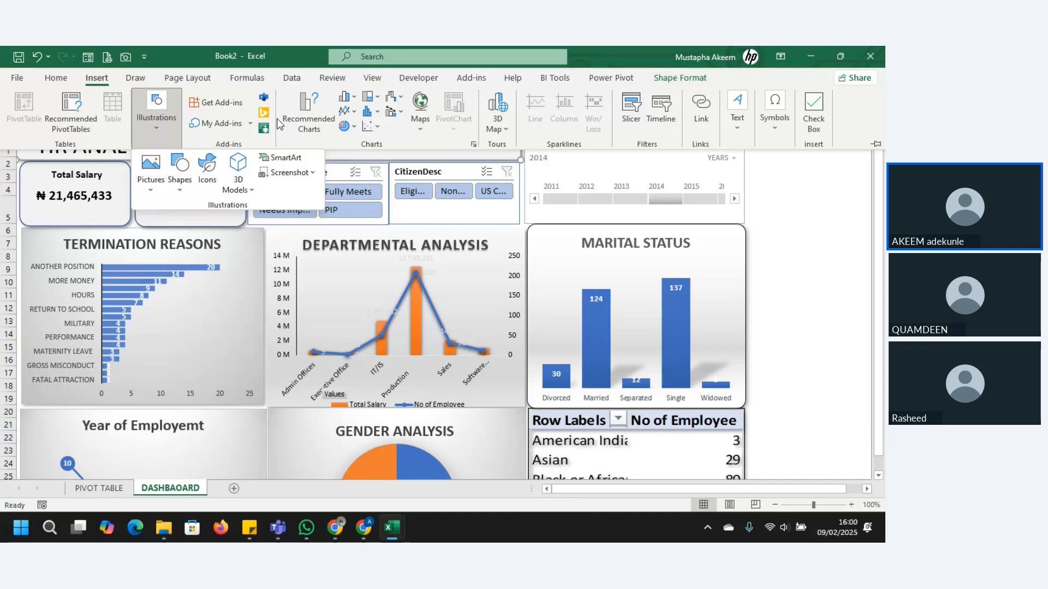
left_click(150, 179)
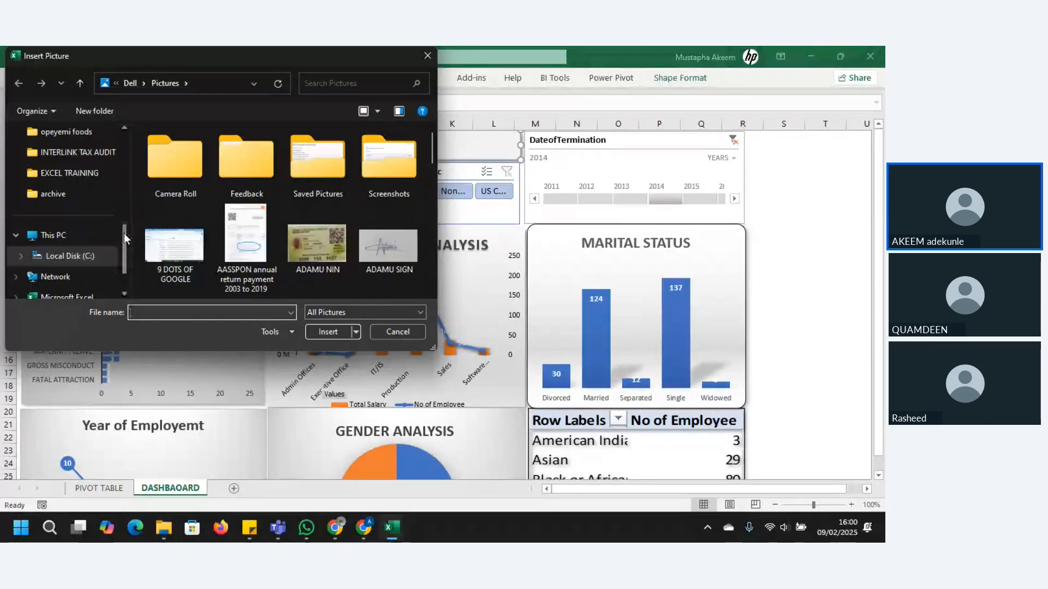
left_click_drag(126, 233, 121, 172)
left_click(60, 214)
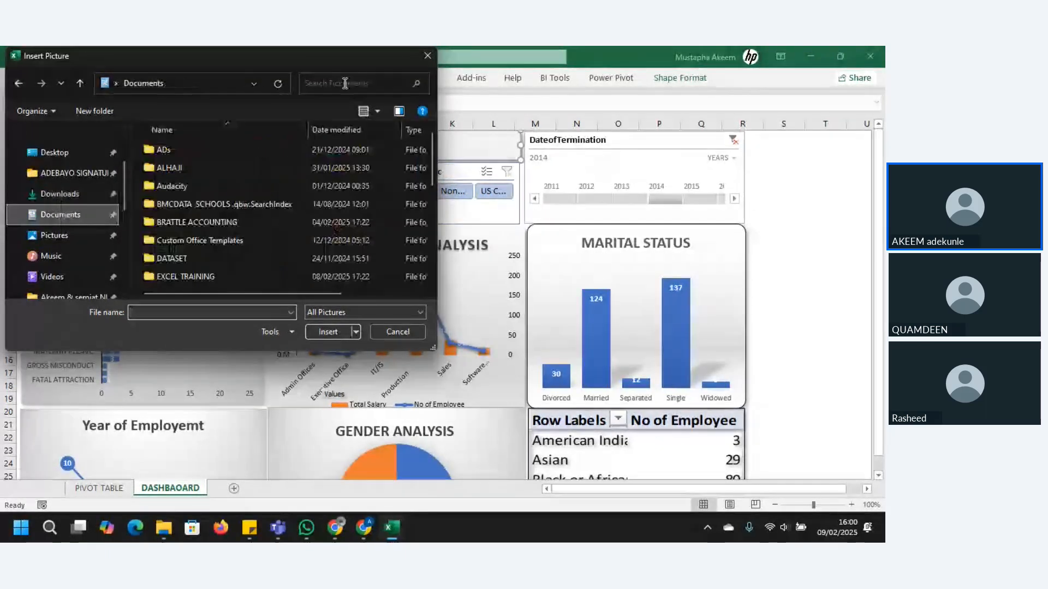
left_click(345, 85)
type("LOGO")
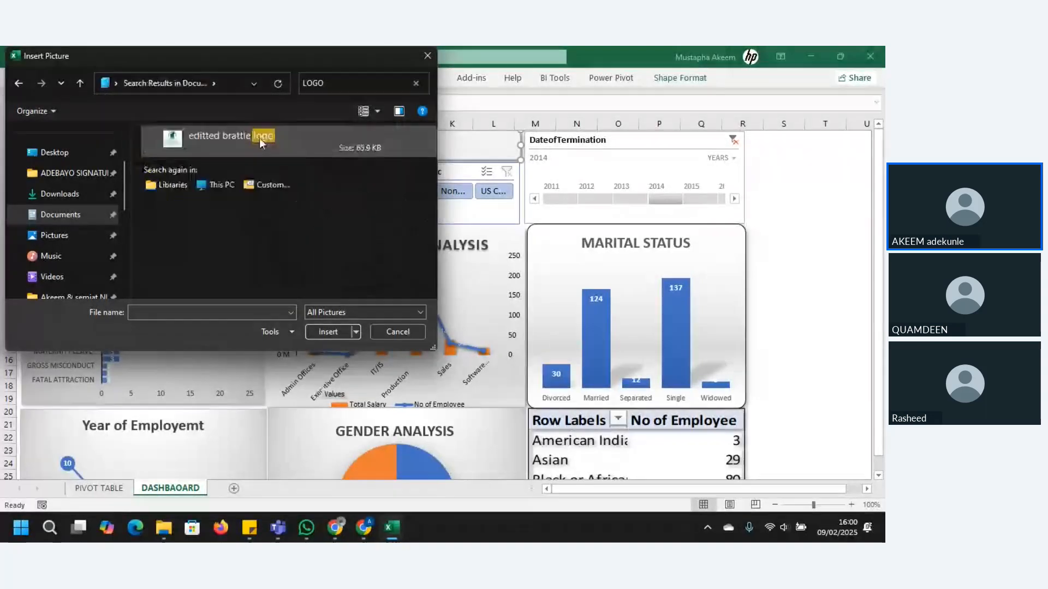
left_click(237, 133)
double_click(237, 134)
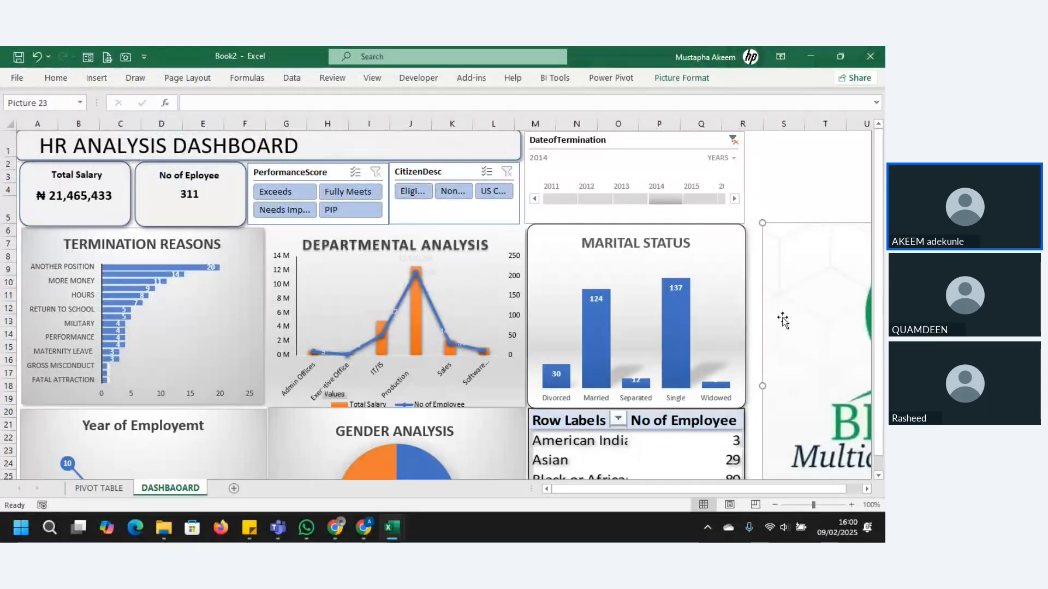
Step: Move the logo to the empty end of the title banner and shrink it to about 1.22 by 3.01 cm
left_click_drag(782, 320, 458, 237)
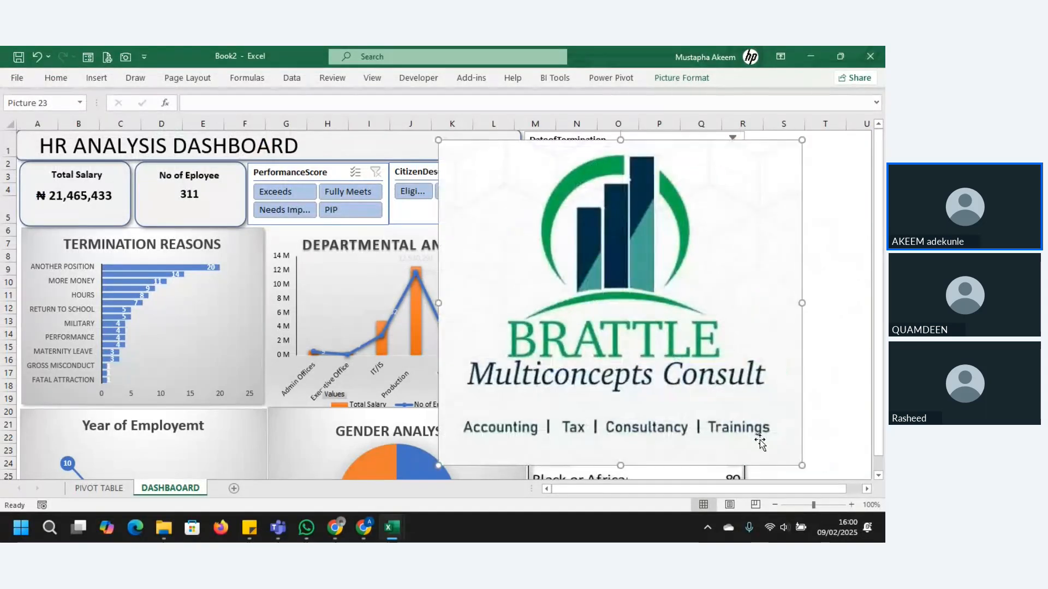
left_click_drag(802, 466, 513, 206)
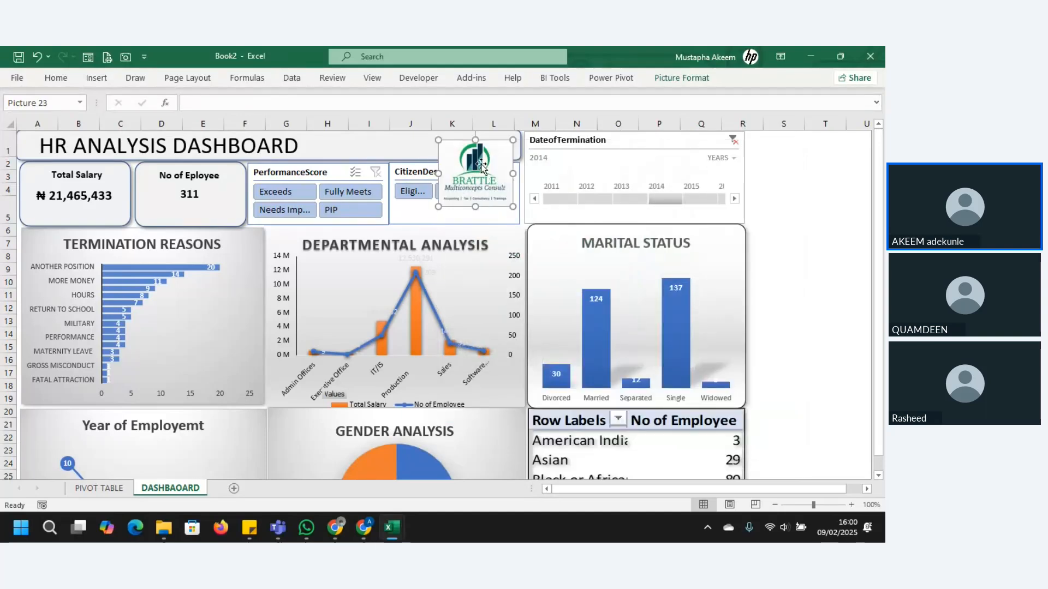
left_click_drag(480, 165, 478, 155)
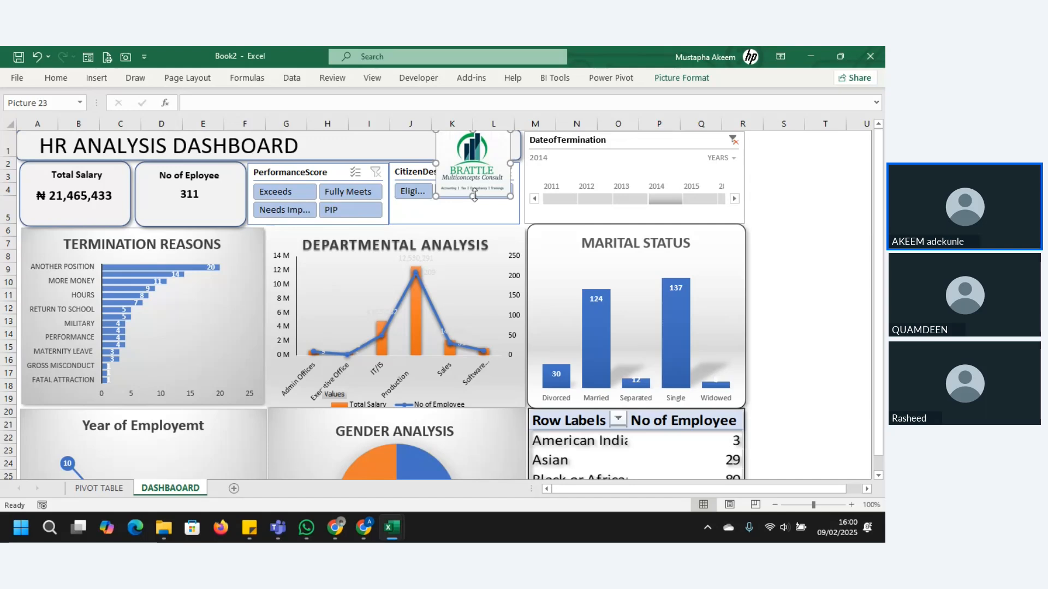
left_click_drag(474, 195, 474, 160)
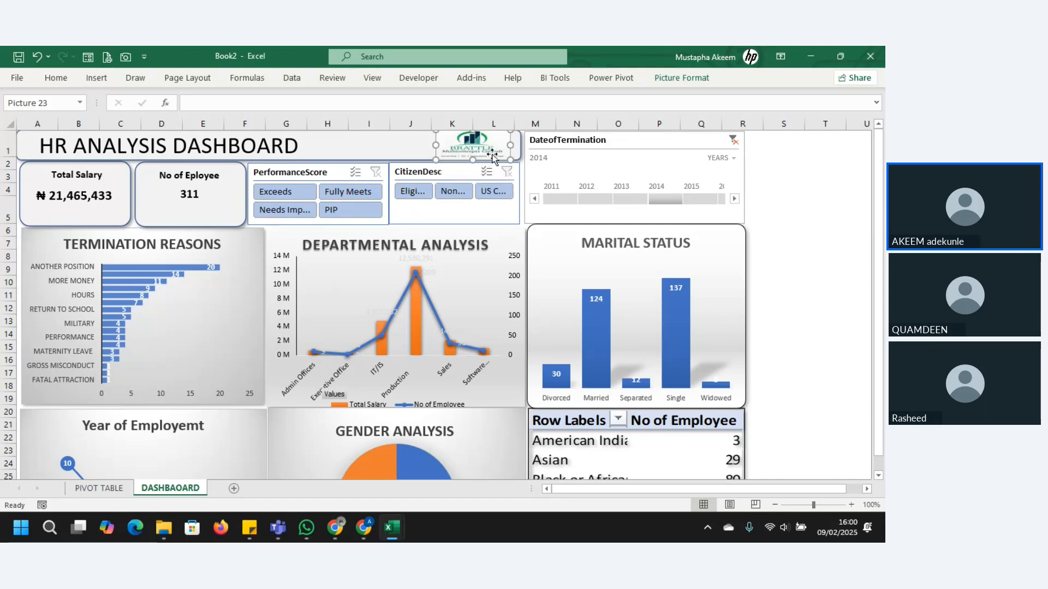
Step: Crop the text lines below BRATTLE off the logo and stretch its height to fill the banner
left_click(677, 77)
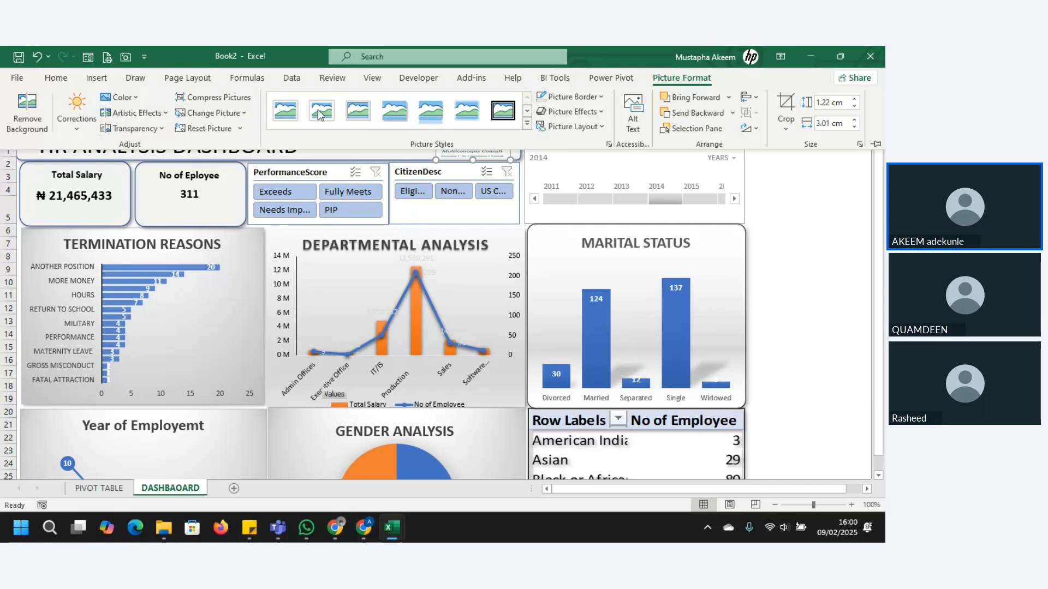
left_click(480, 155)
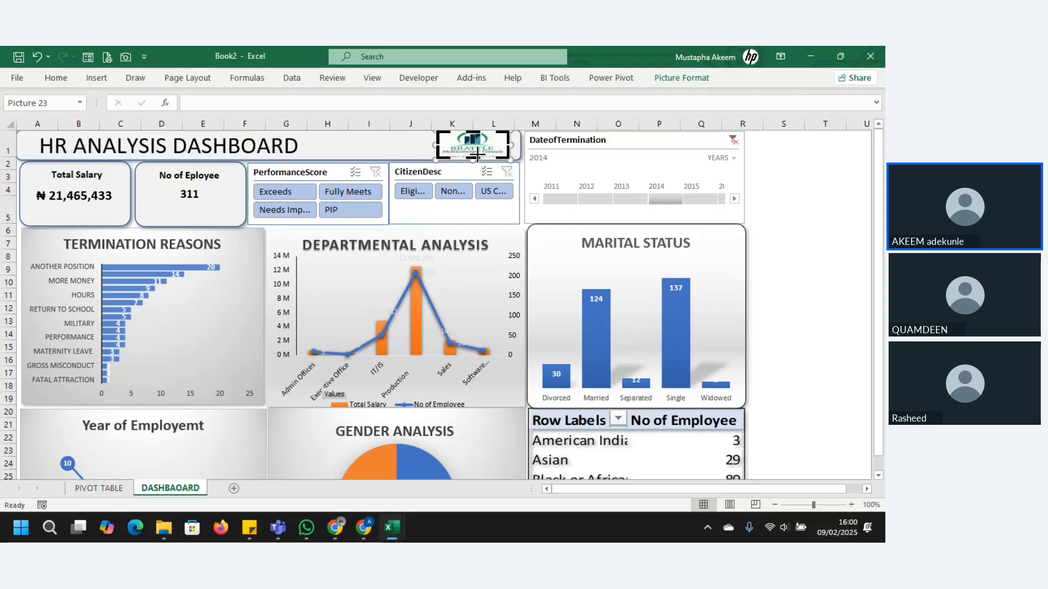
left_click_drag(478, 156, 452, 144)
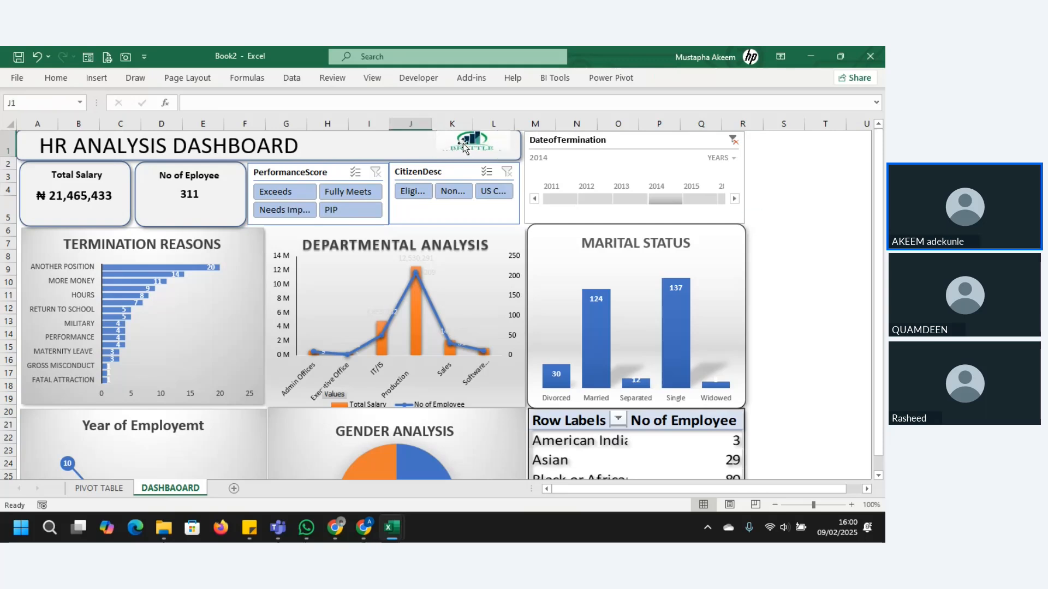
left_click_drag(472, 151, 473, 158)
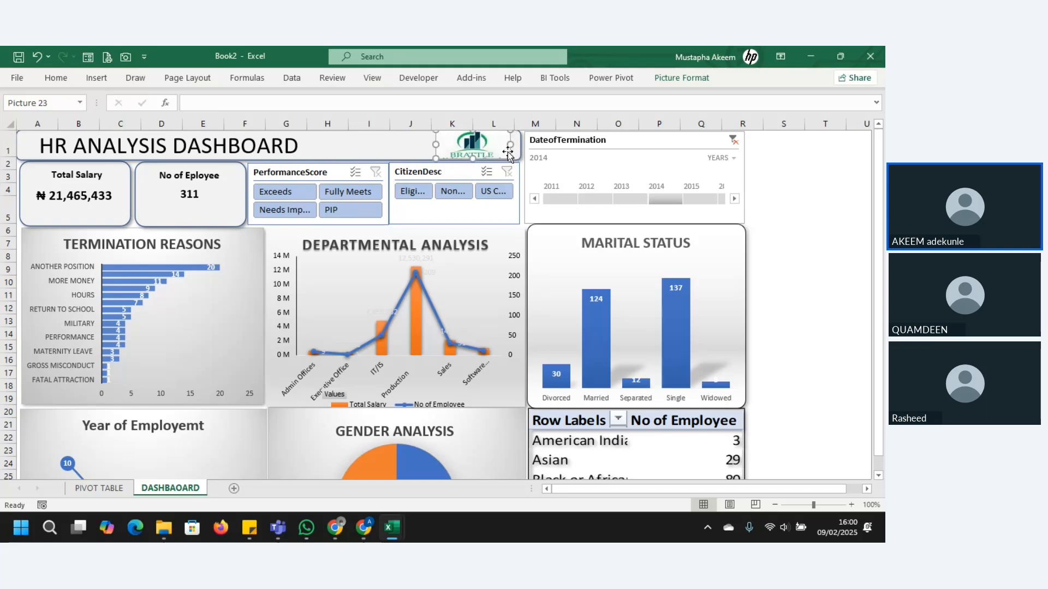
Step: Hide all unused columns beyond the dashboard, from column S to XFD
left_click(743, 184)
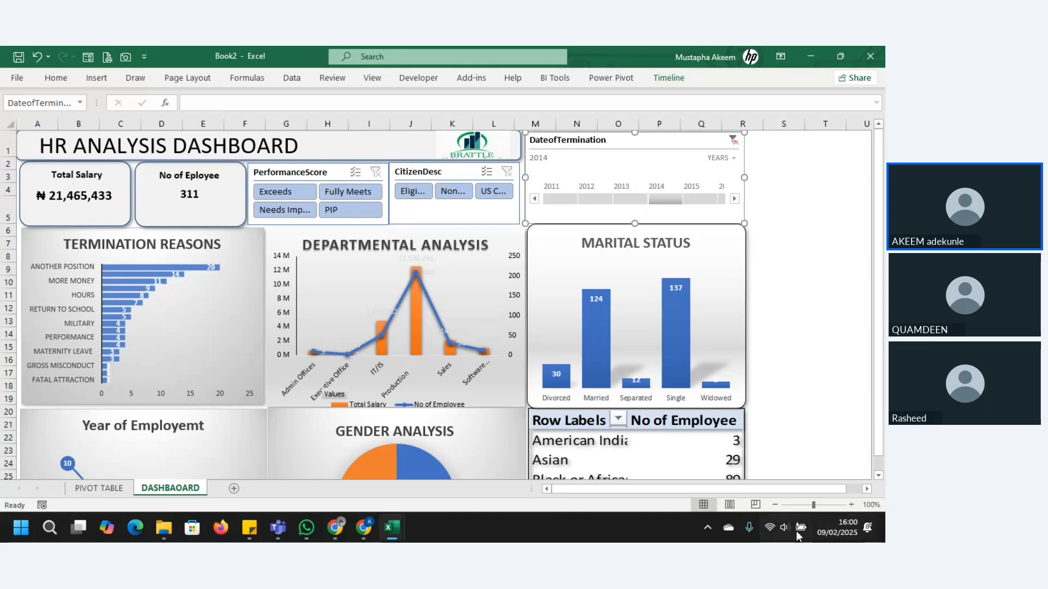
left_click(775, 506)
left_click(775, 505)
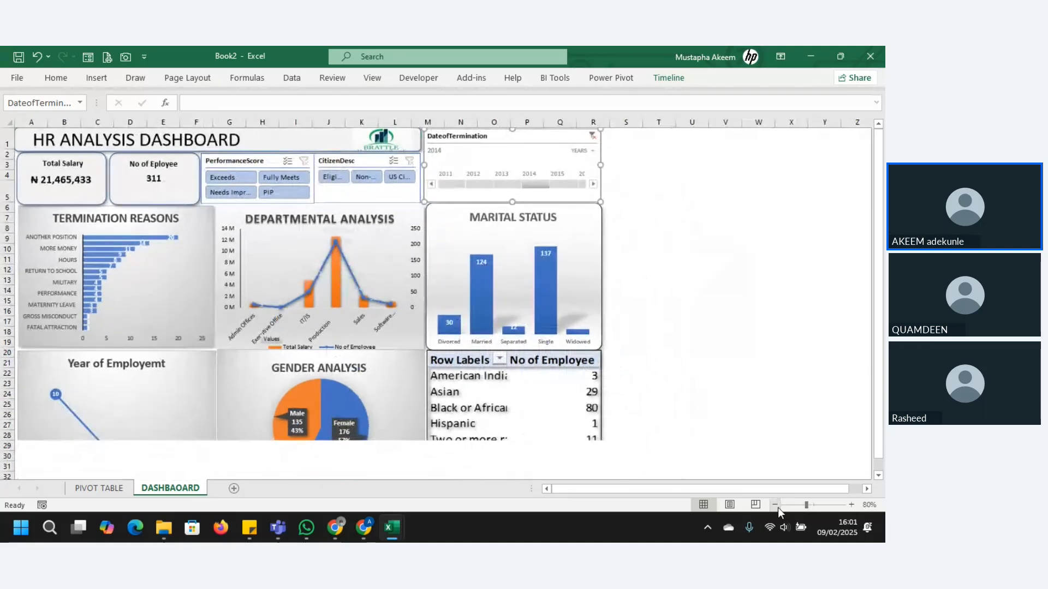
left_click(775, 505)
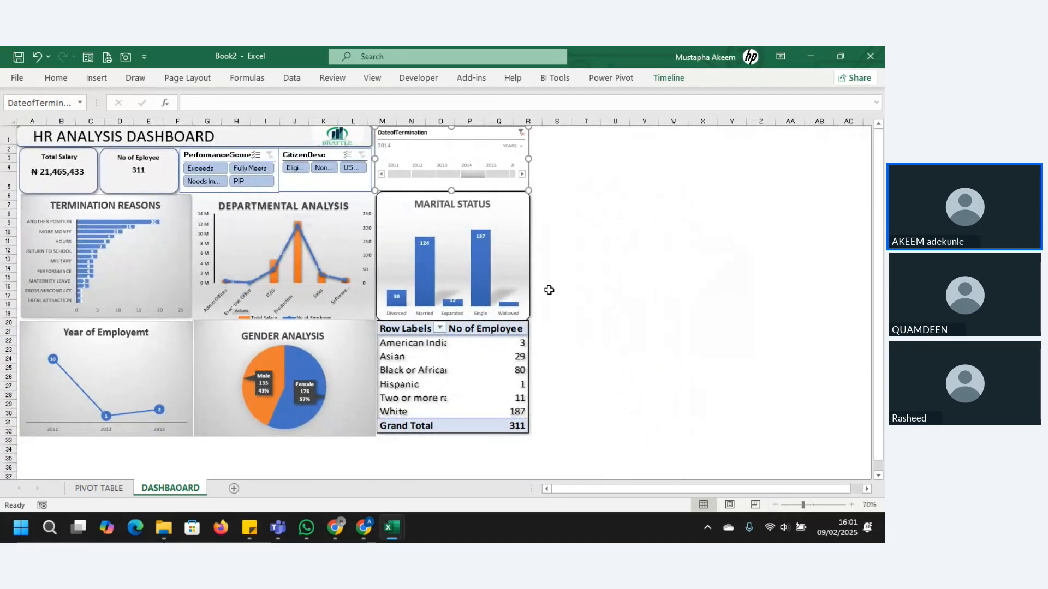
left_click(558, 121)
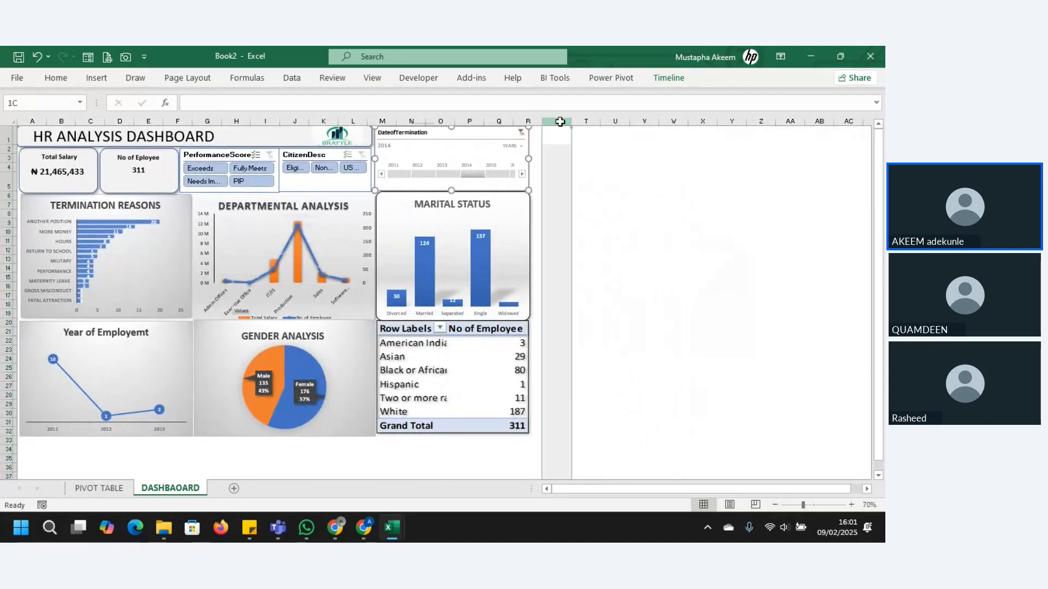
key("ctrl+shift+Right")
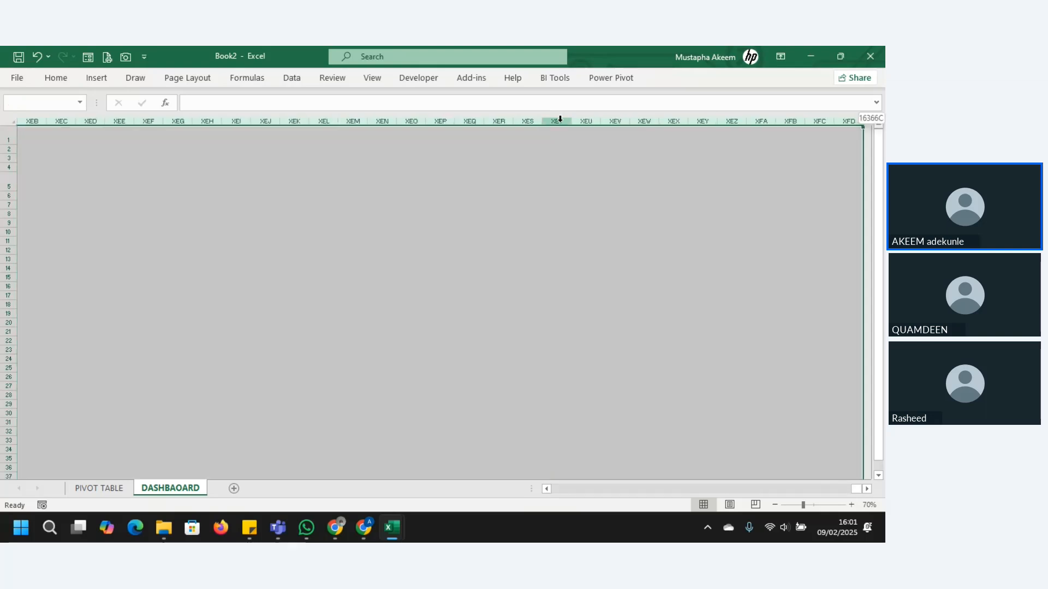
right_click(387, 123)
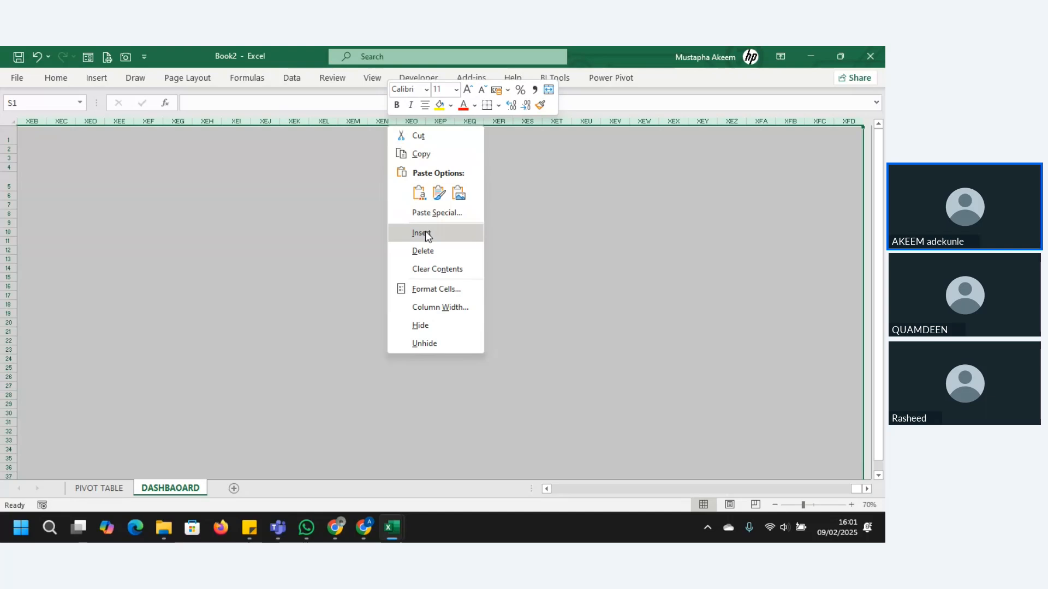
left_click(429, 326)
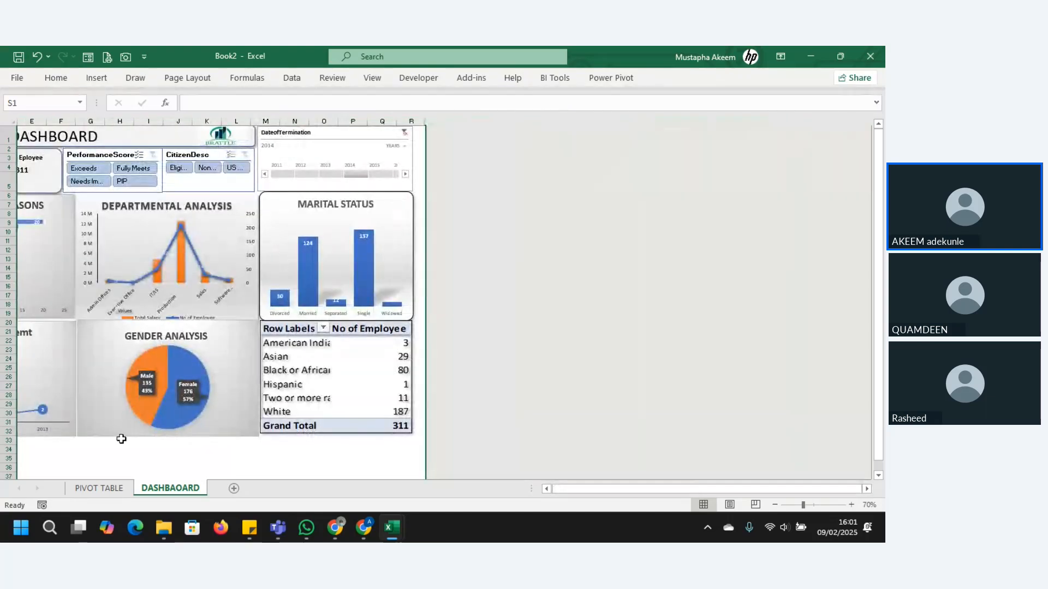
Step: Hide all unused rows below the dashboard, from row 35 to the sheet's last row
left_click(7, 459)
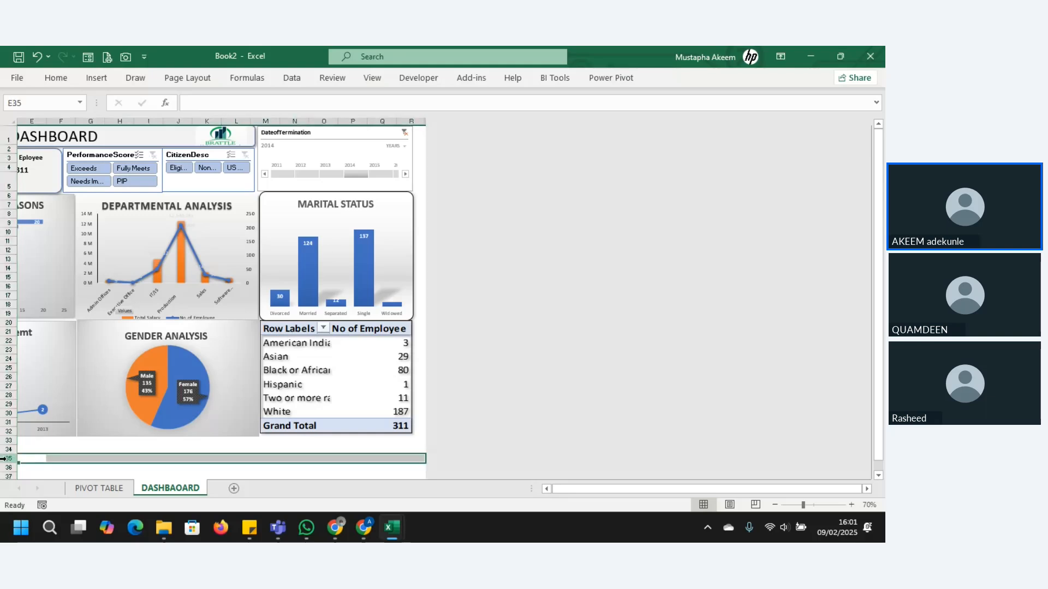
key("ctrl+shift+Down")
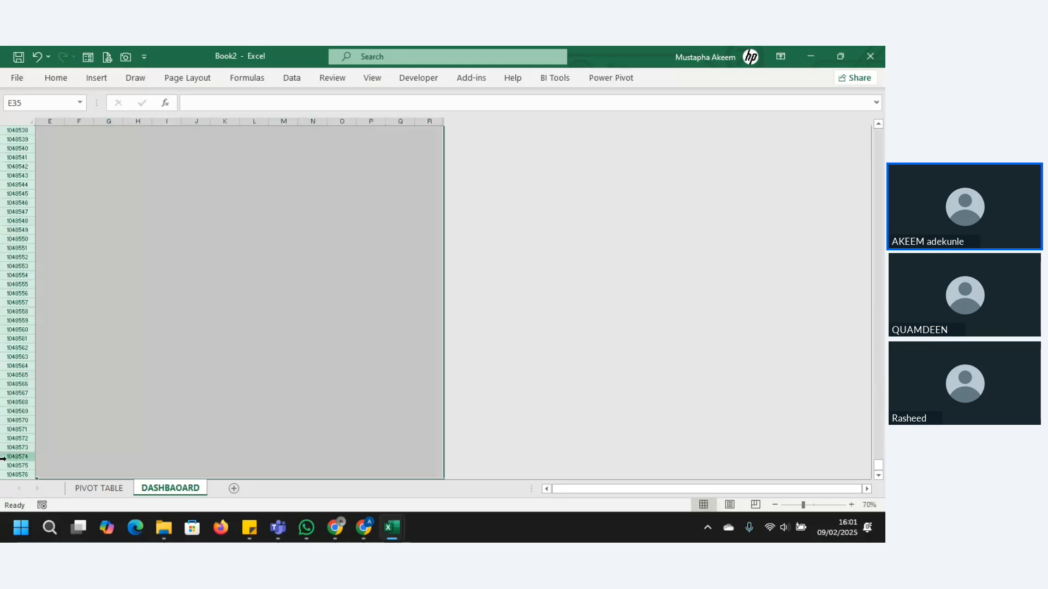
right_click(3, 394)
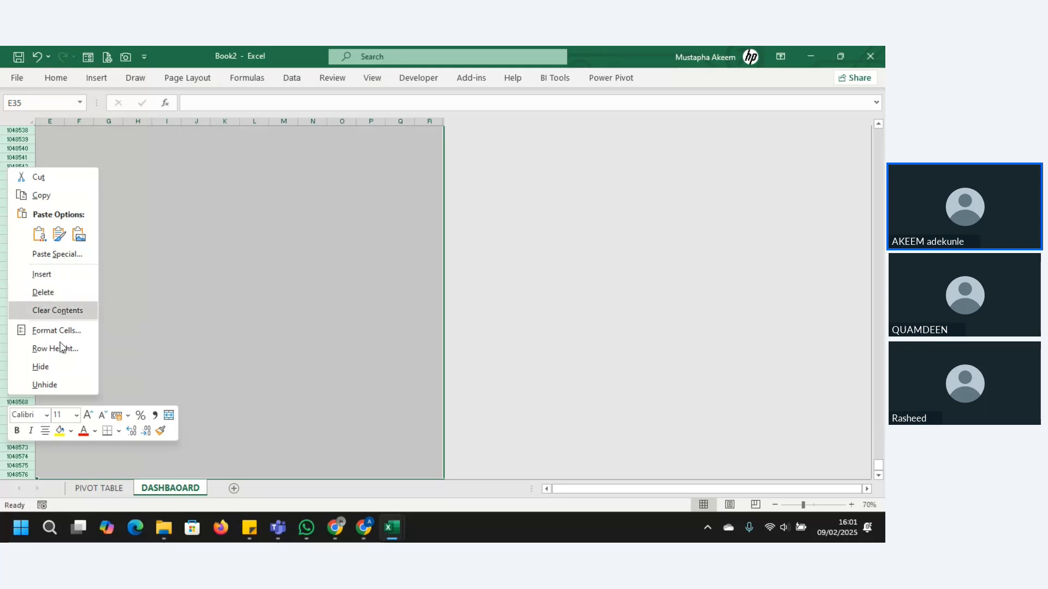
left_click(66, 367)
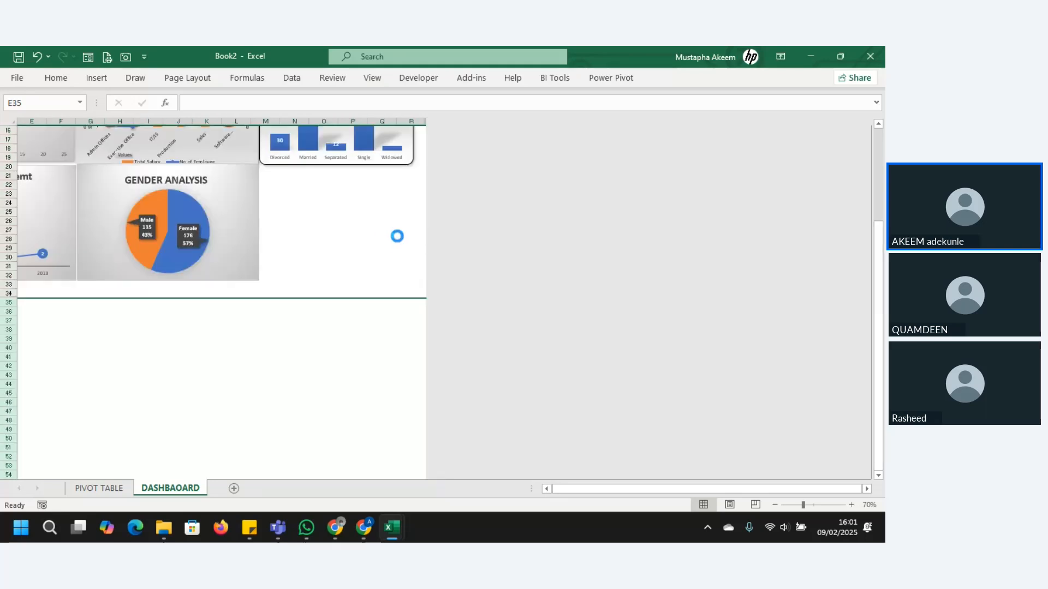
left_click(356, 293)
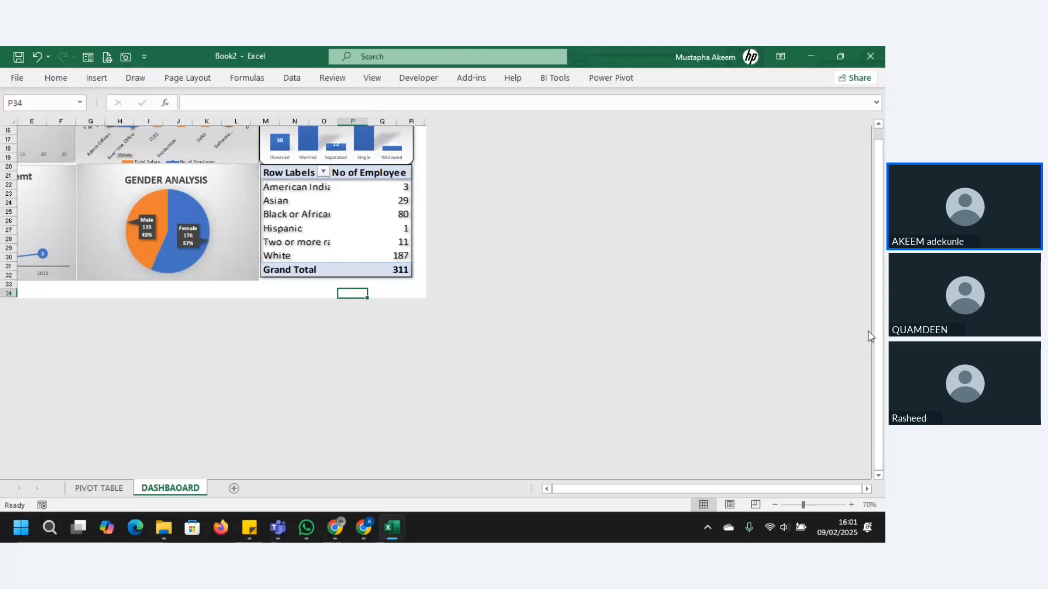
left_click_drag(878, 338, 882, 339)
left_click(546, 489)
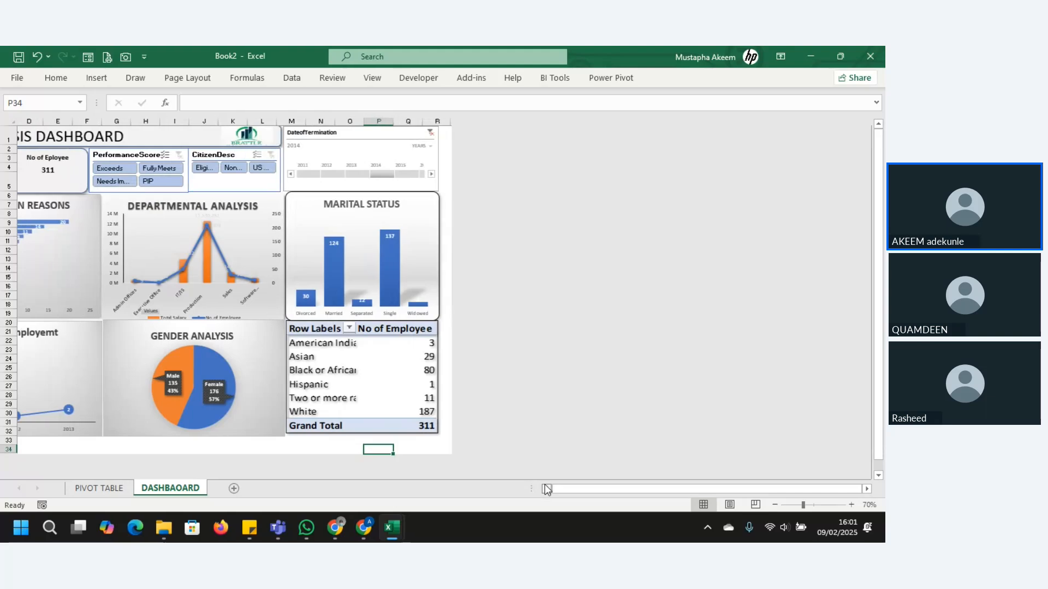
left_click(546, 489)
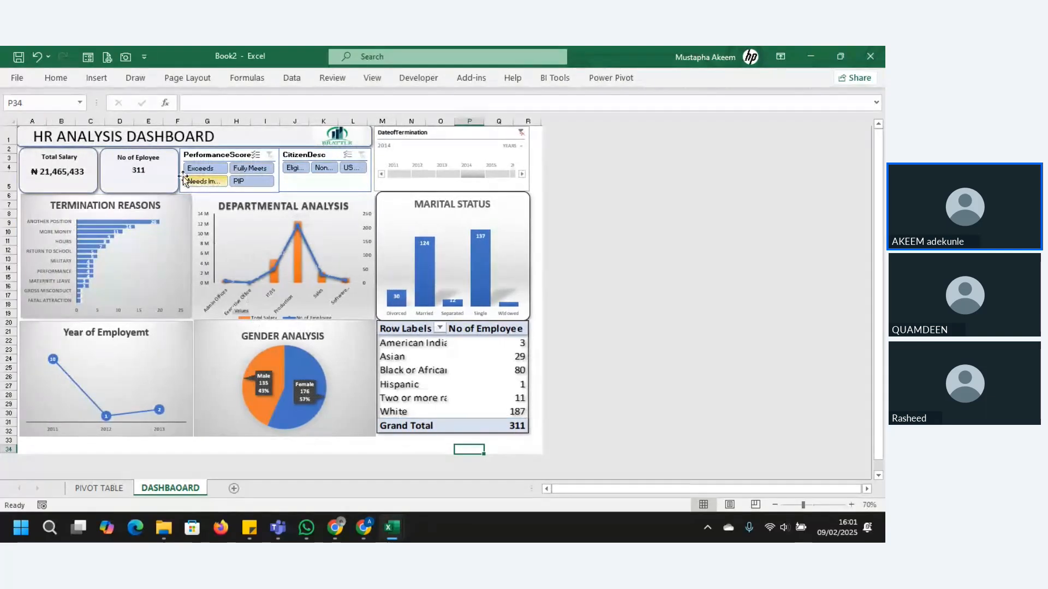
Step: Test the PerformanceScore slicer with Exceeds, PIP and Fully Meets in turn, and clear its filter
left_click(210, 170)
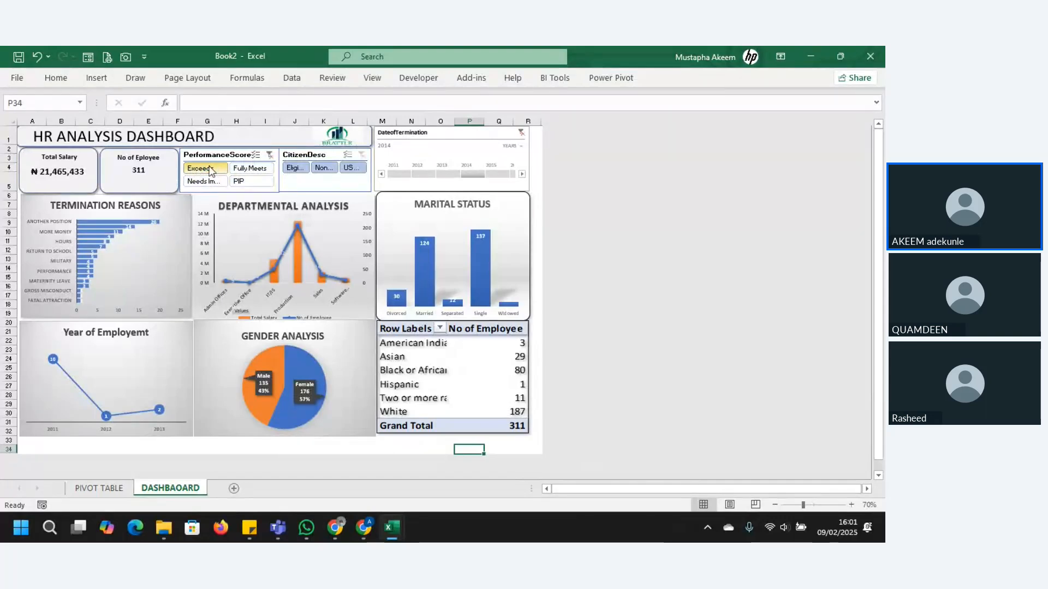
left_click(247, 182)
left_click(250, 168)
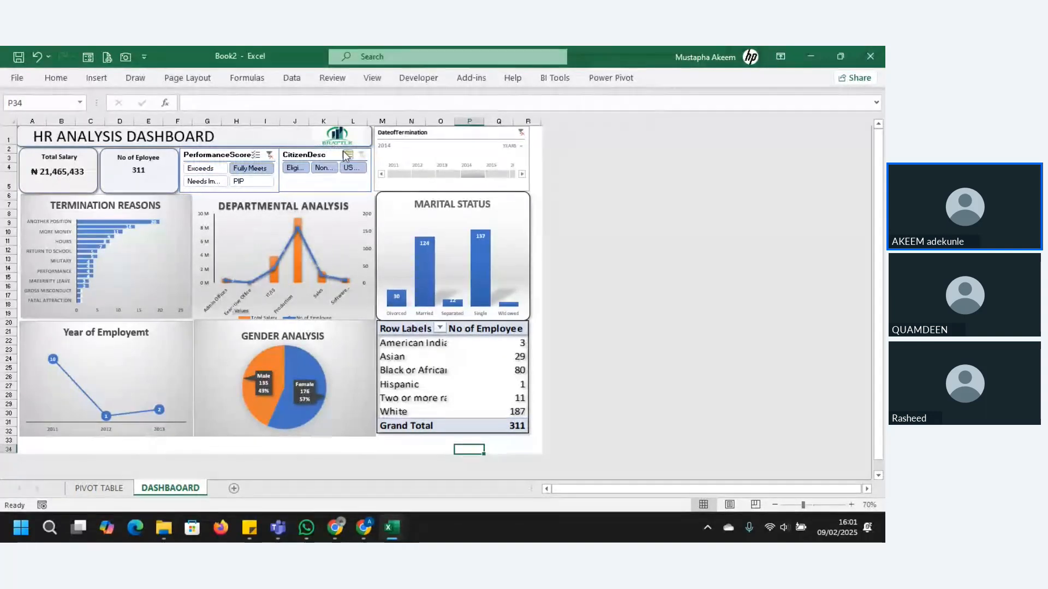
left_click(270, 155)
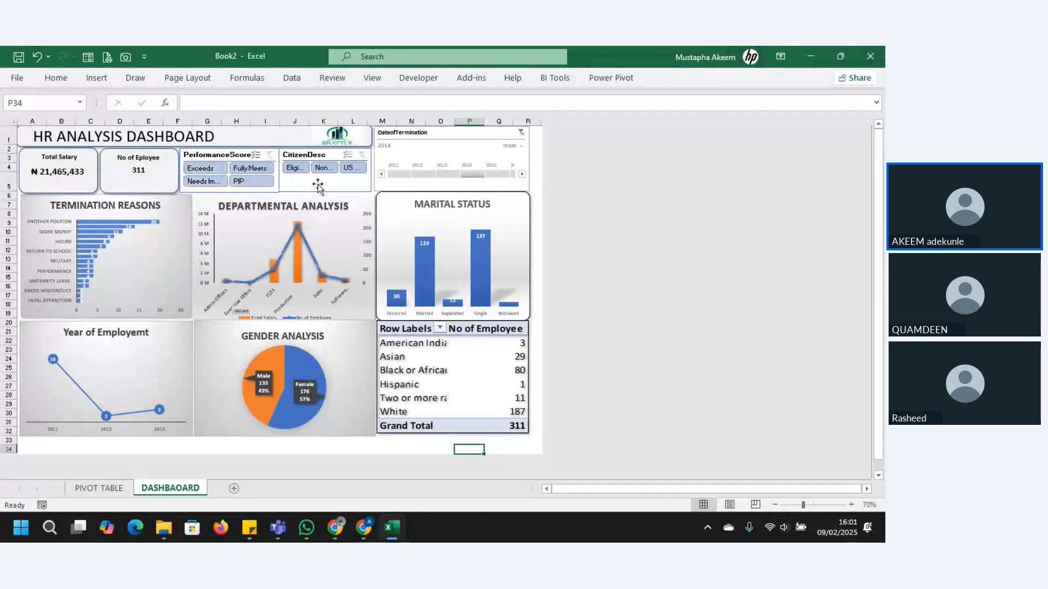
Step: Open the PerformanceScore slicer's report connections and connect it to PivotTable6, PivotTable8, PivotTable5, PivotTable4 and PivotTable3
left_click(217, 200)
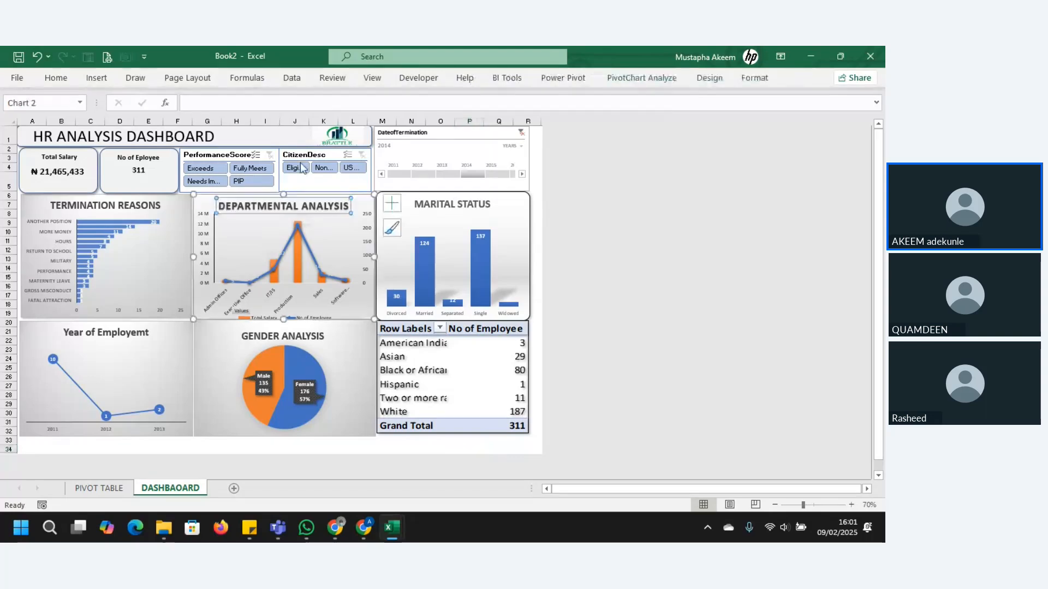
right_click(234, 156)
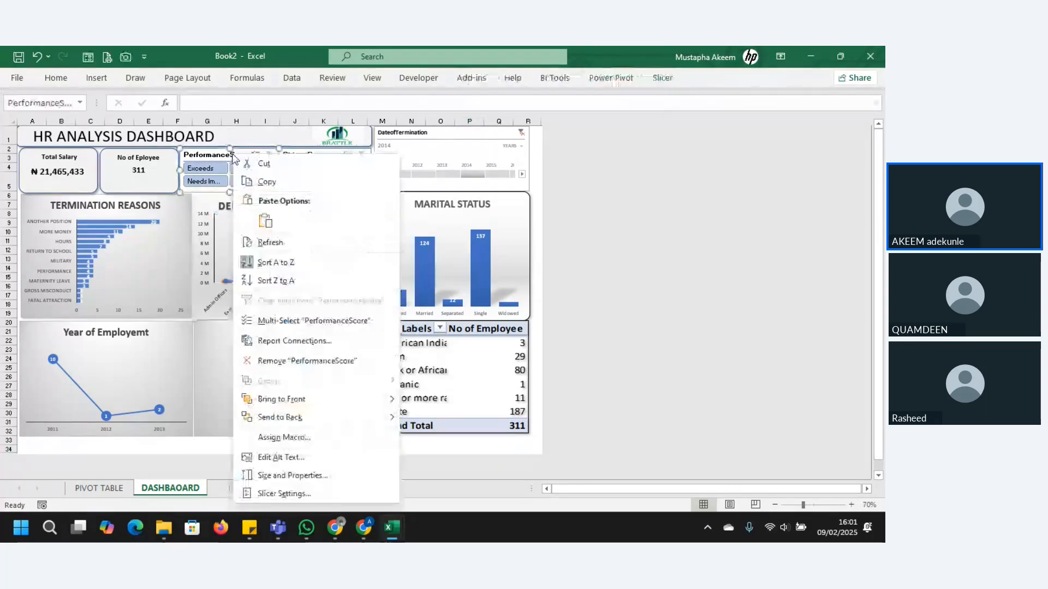
left_click(293, 341)
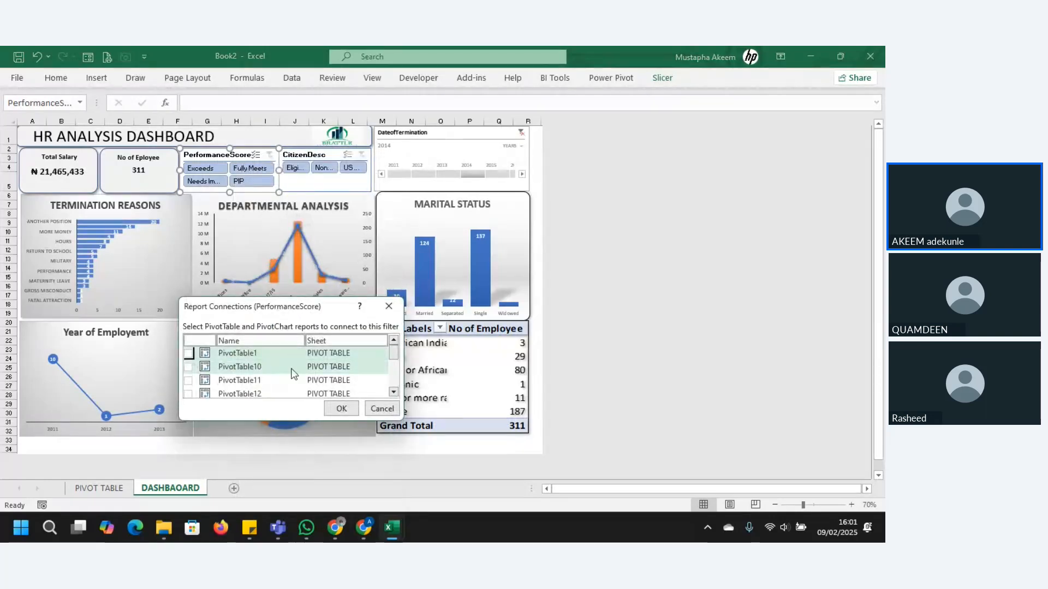
left_click_drag(392, 363, 397, 385)
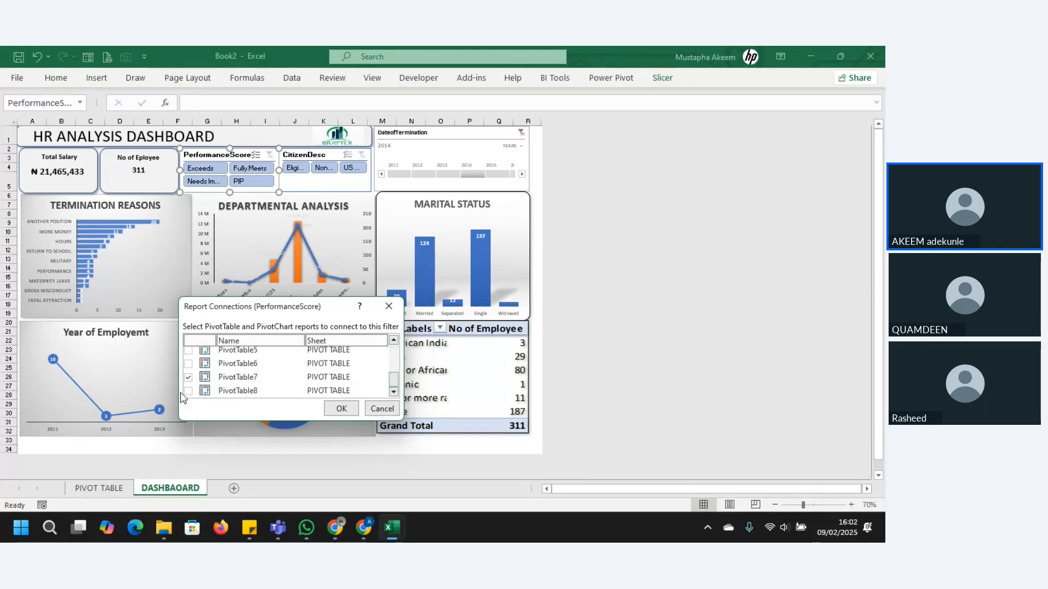
left_click(189, 363)
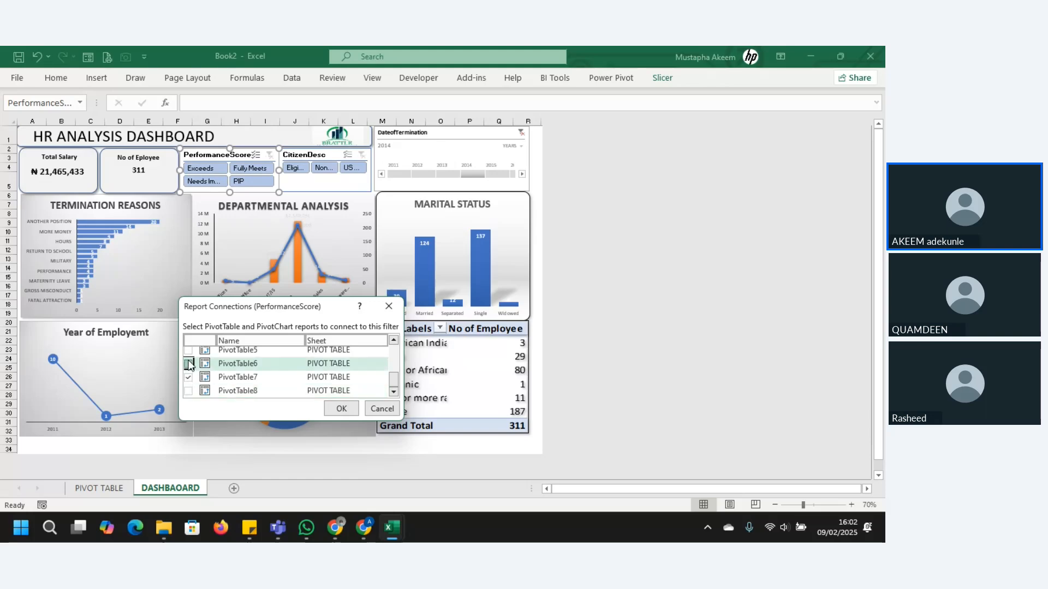
left_click(188, 391)
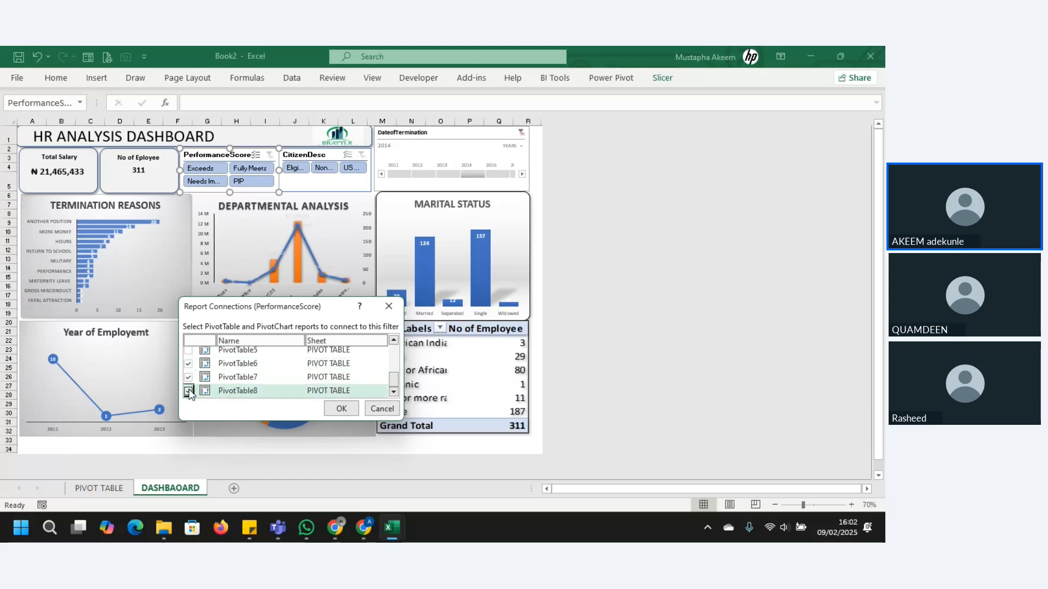
left_click_drag(398, 381, 398, 372)
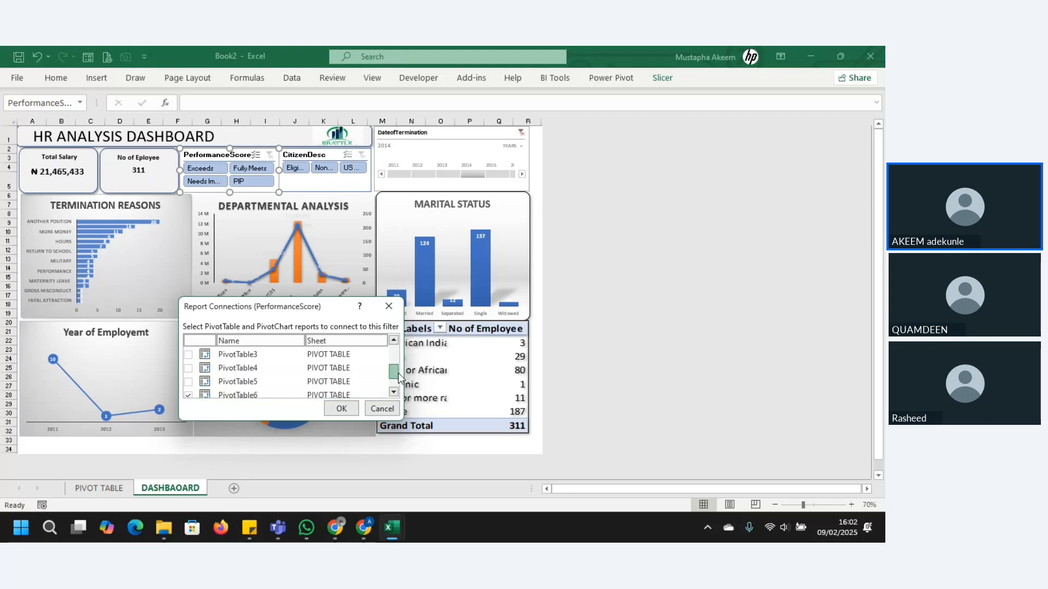
left_click(188, 379)
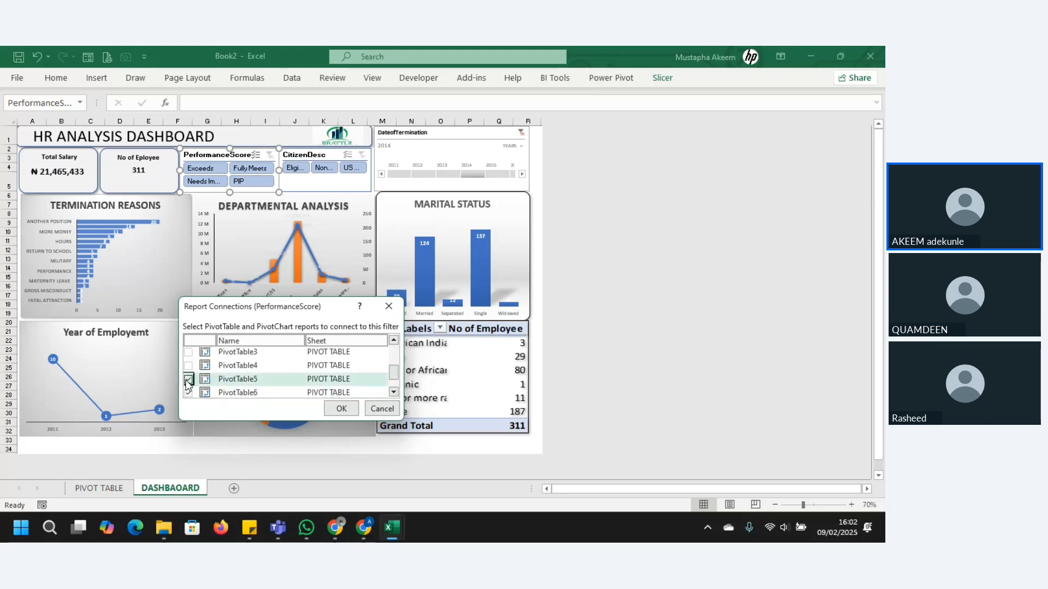
left_click(188, 366)
left_click(188, 352)
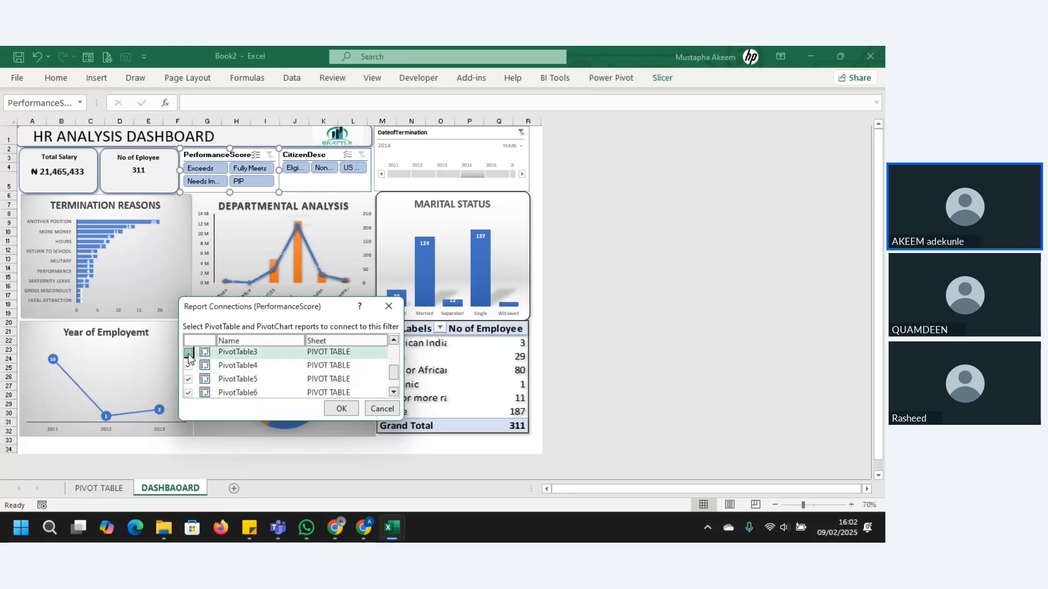
Step: Connect the PerformanceScore slicer also to PivotTable13, 2, 12, 11, 10 and 1, and apply the report connections
left_click_drag(398, 375, 397, 367)
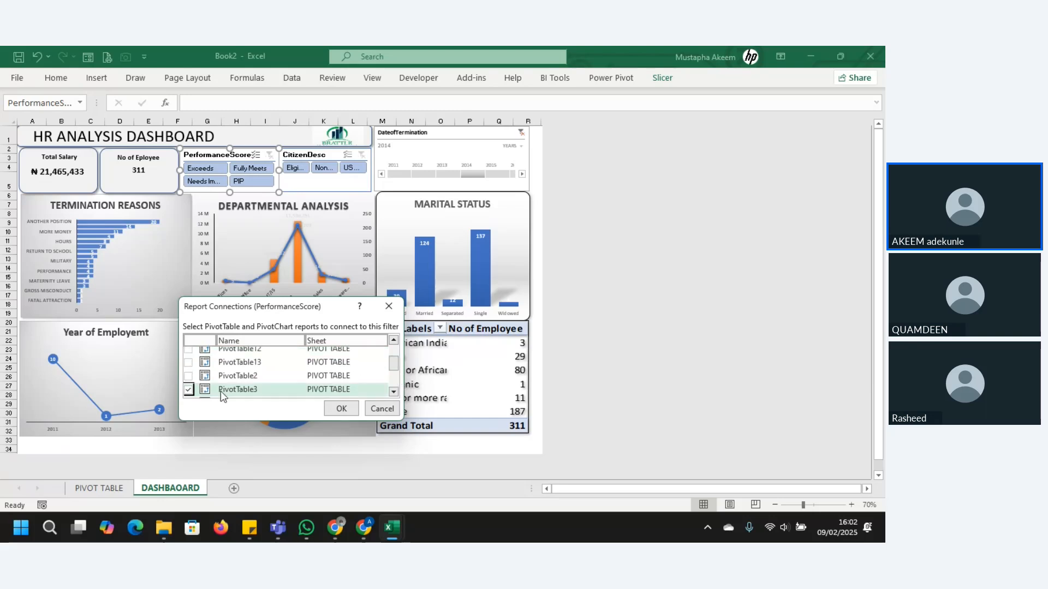
left_click(189, 362)
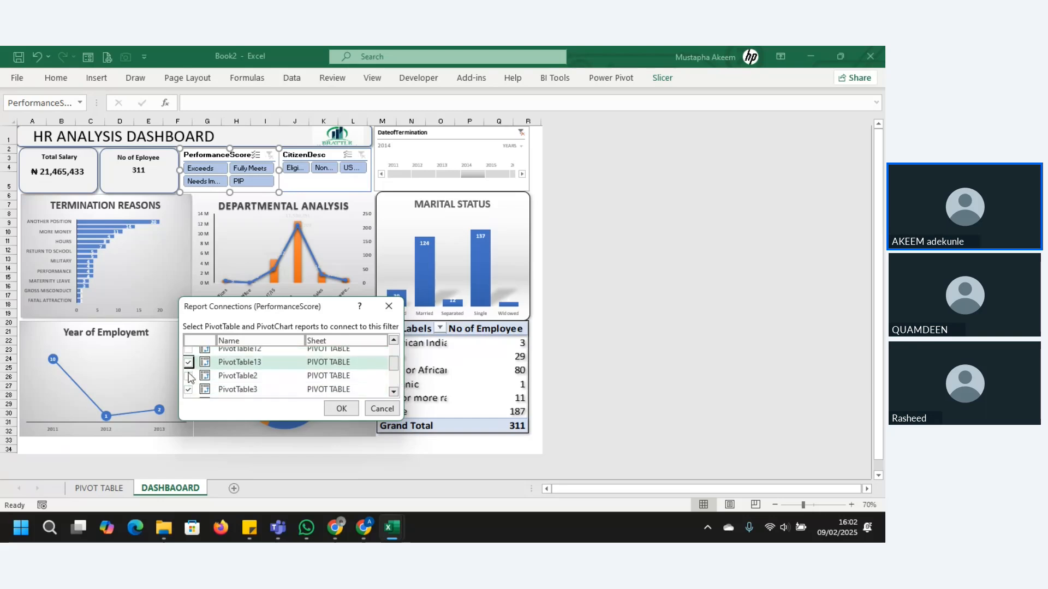
left_click(188, 377)
left_click(189, 350)
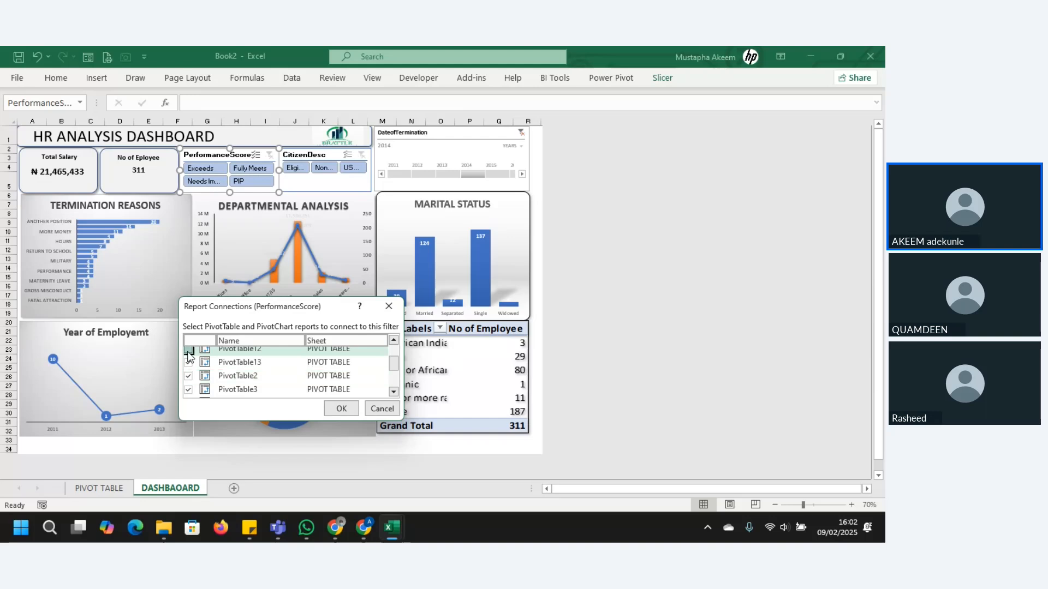
scroll(392, 373, "up", 1)
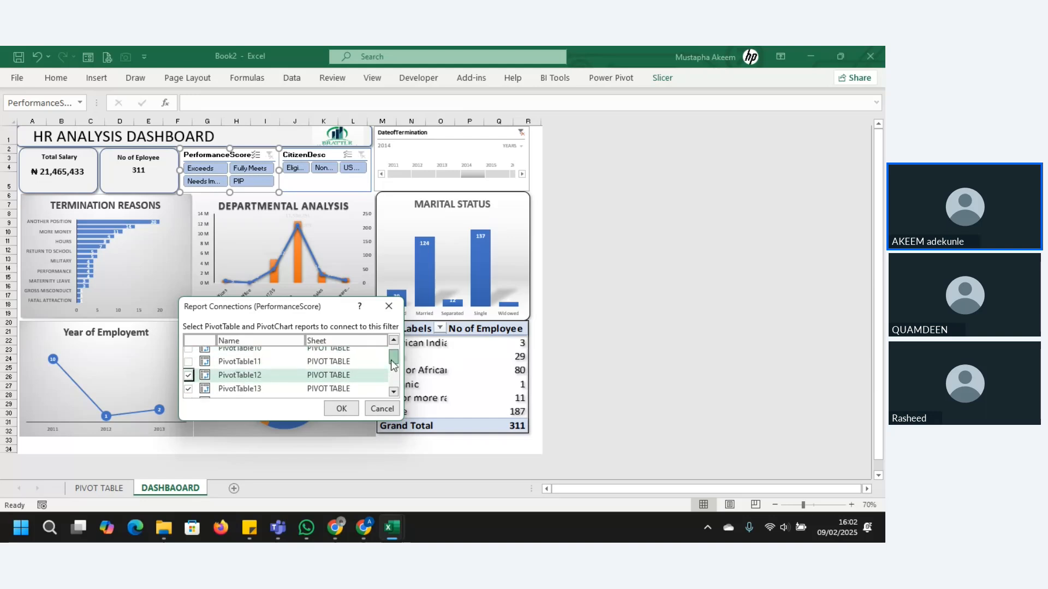
left_click(189, 374)
left_click(188, 374)
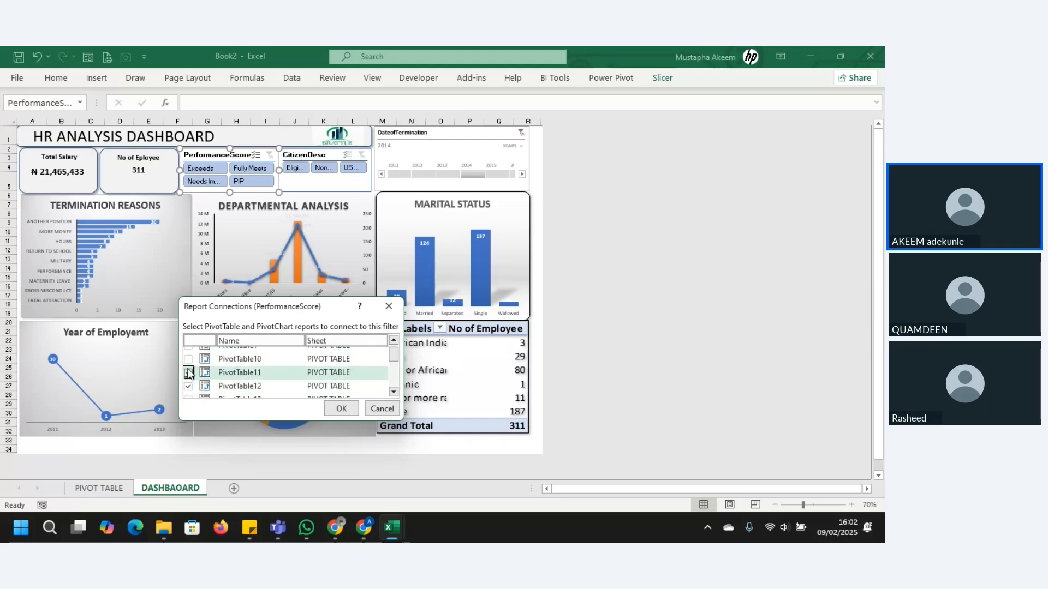
left_click(189, 358)
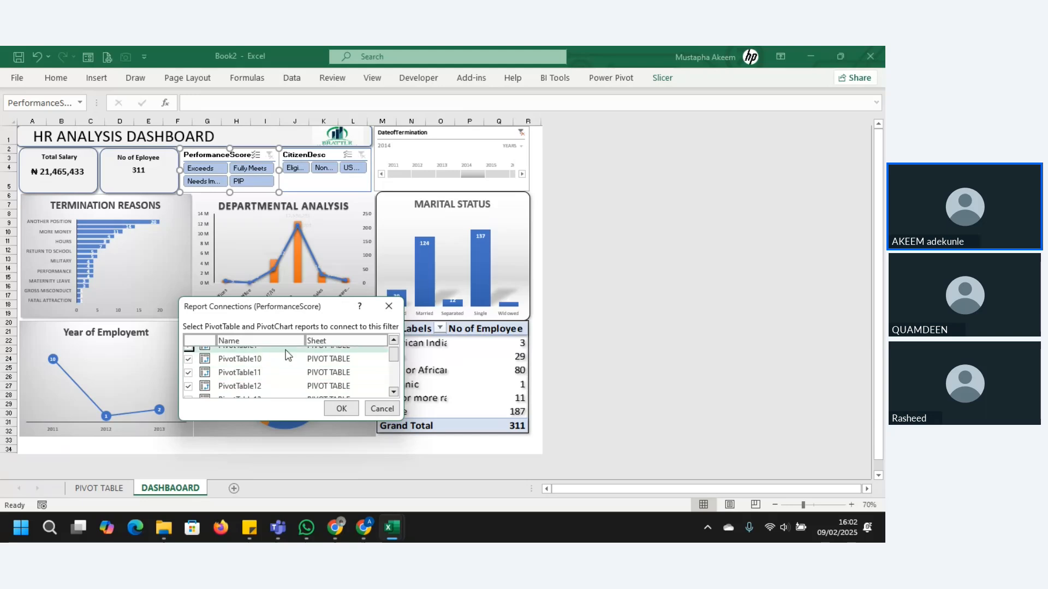
left_click(394, 341)
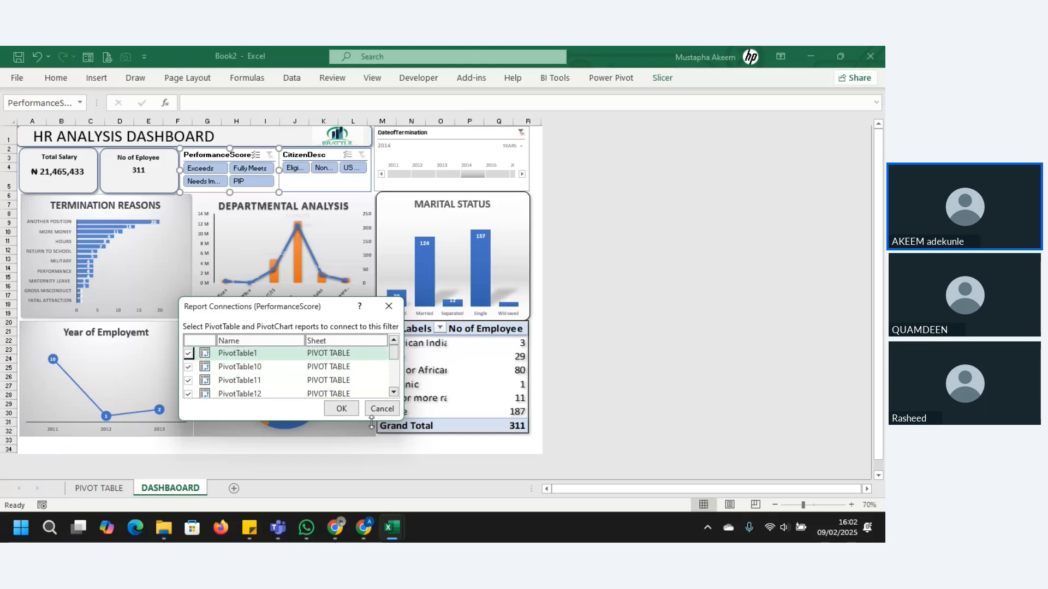
left_click(352, 411)
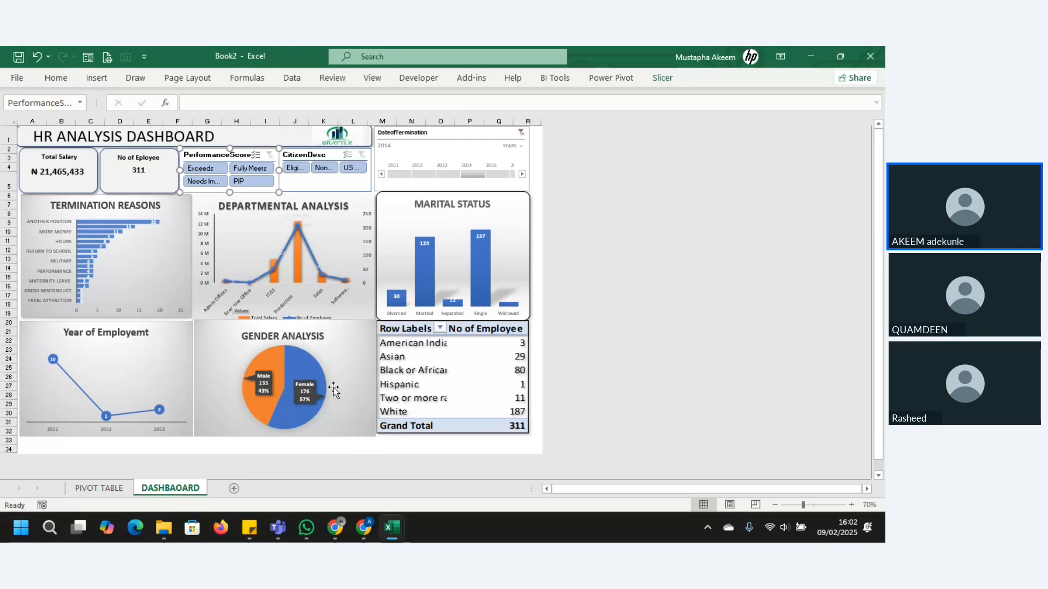
Step: Test the PerformanceScore slicer with Exceeds, Fully Meets, PIP, Needs Improvement and Exceeds again, and clear its filter
left_click(204, 167)
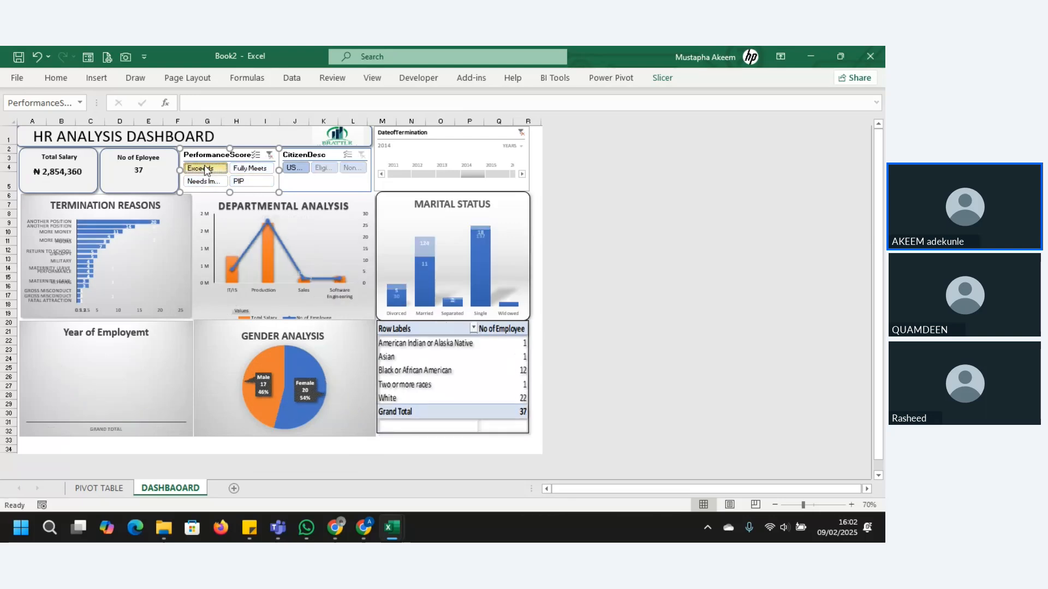
left_click(252, 168)
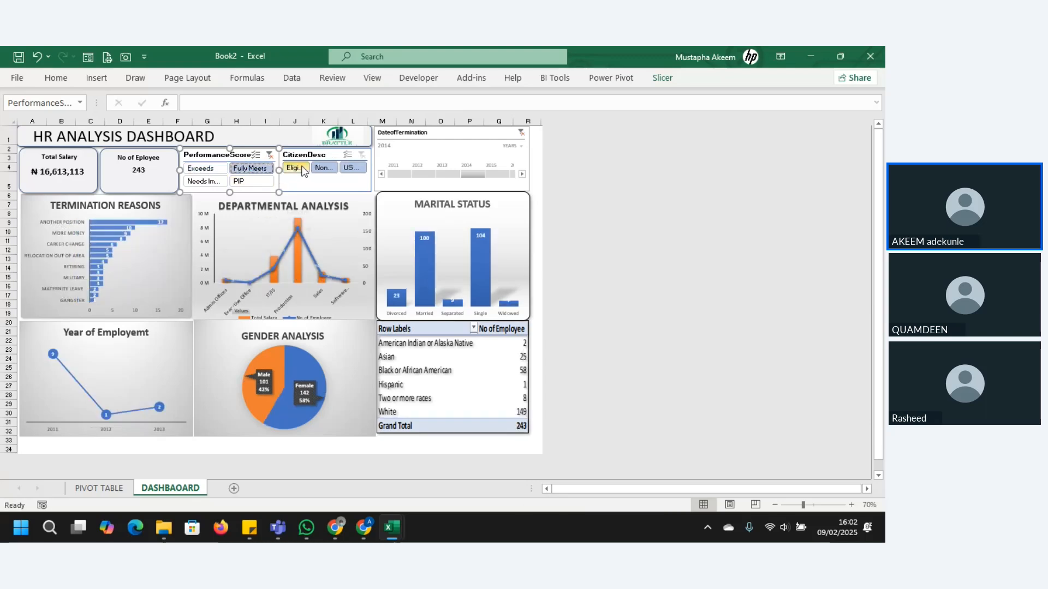
left_click(249, 182)
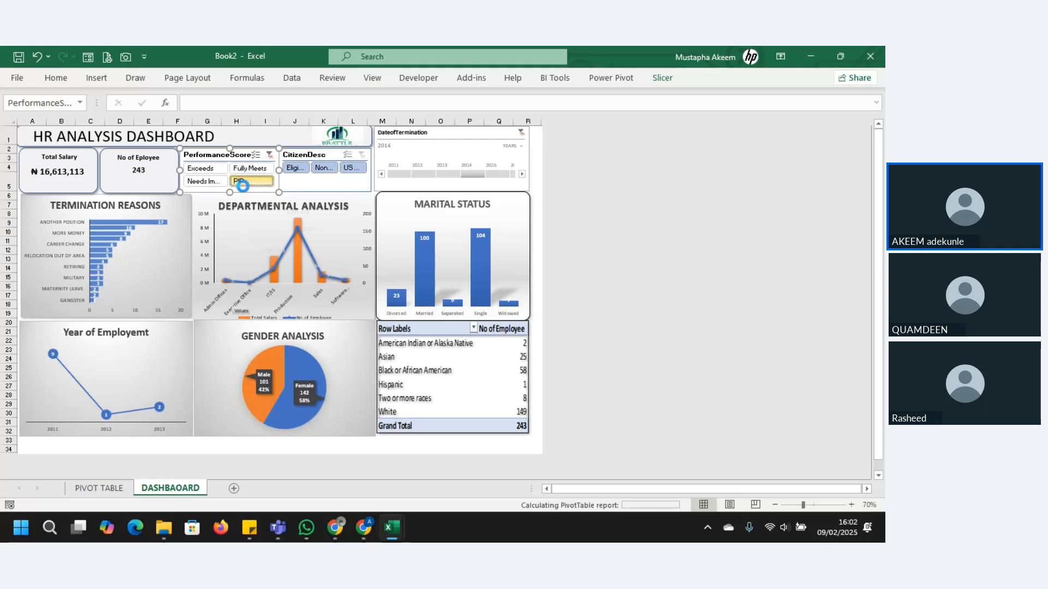
left_click(212, 182)
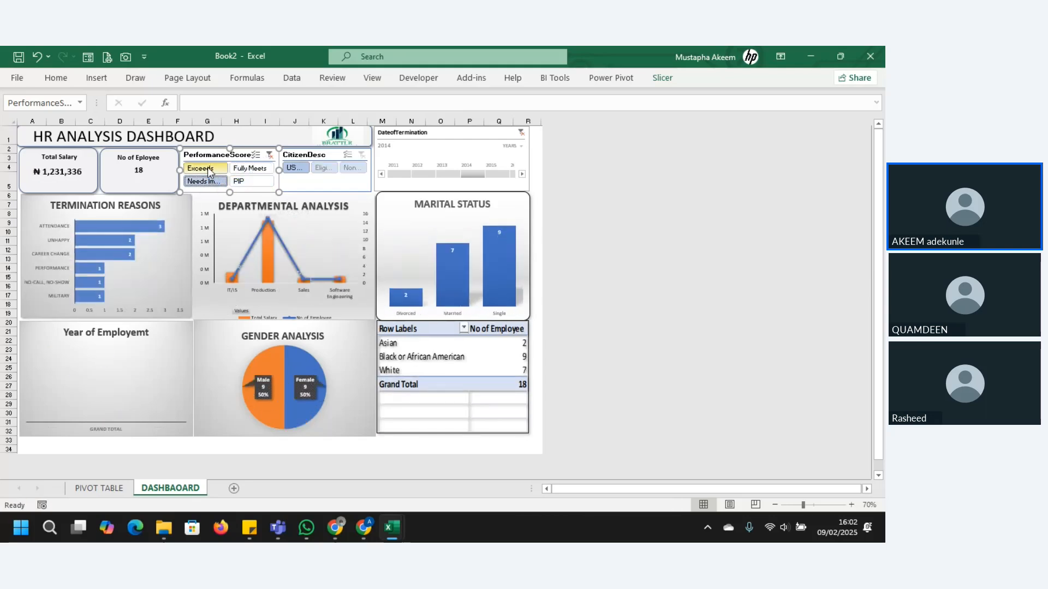
left_click(203, 168)
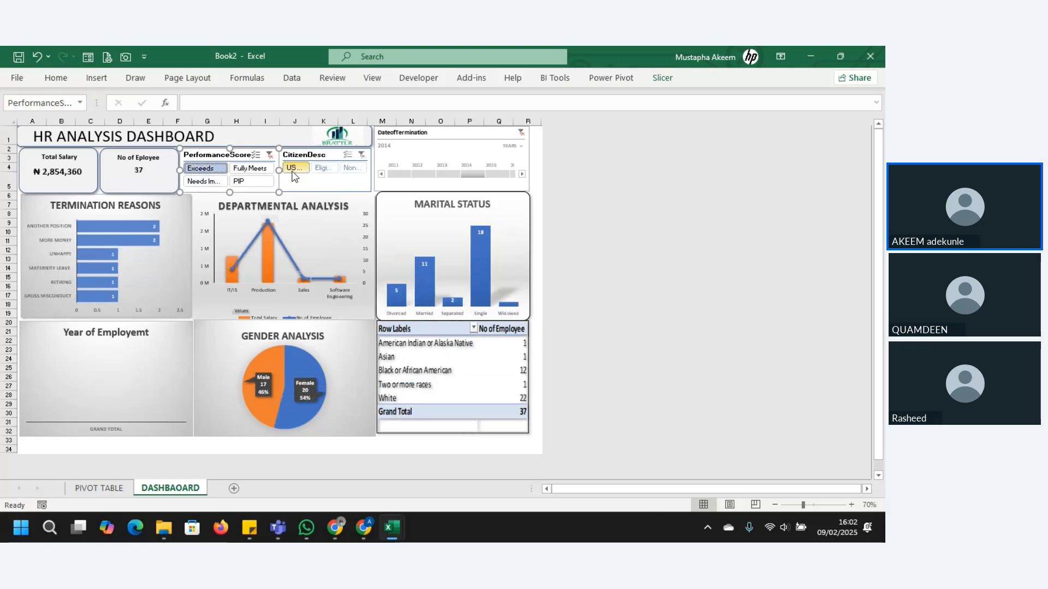
left_click(268, 155)
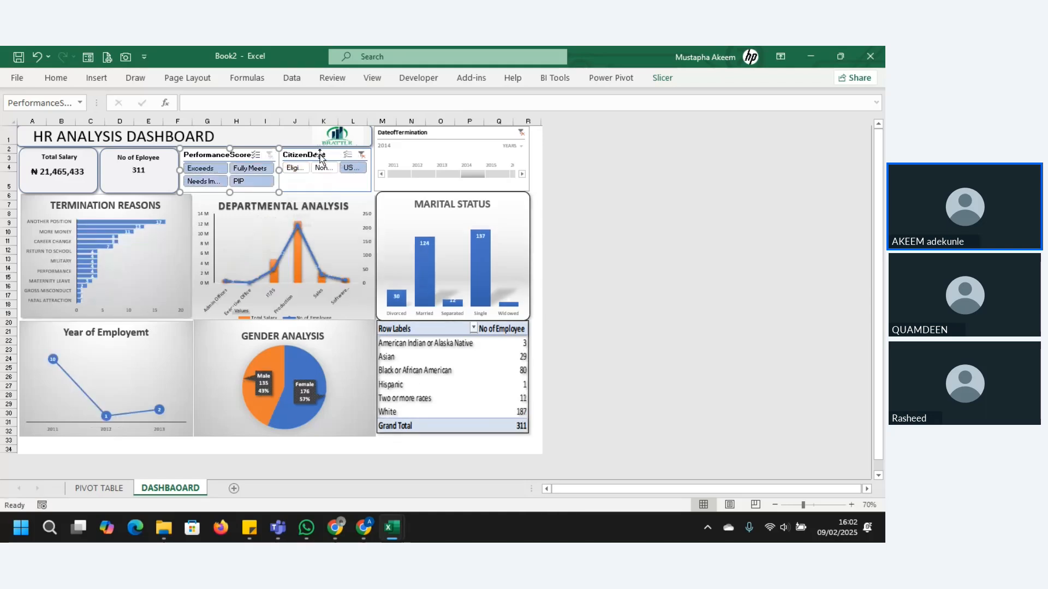
Step: Open the CitizenDesc slicer's report connections and connect it to PivotTable1, PivotTable10, PivotTable11, PivotTable12 and PivotTable13
right_click(321, 158)
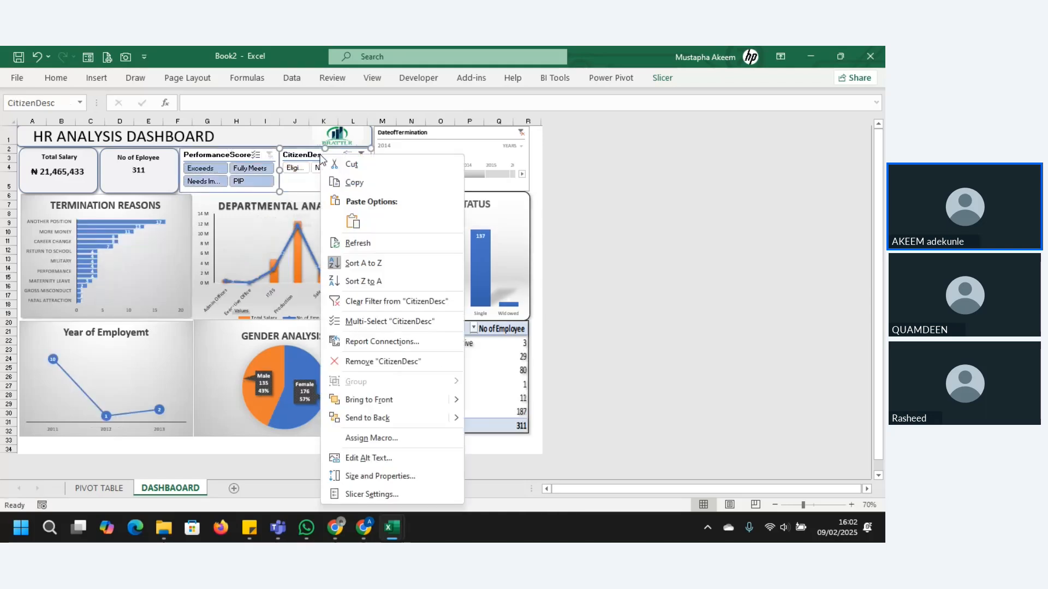
left_click(383, 341)
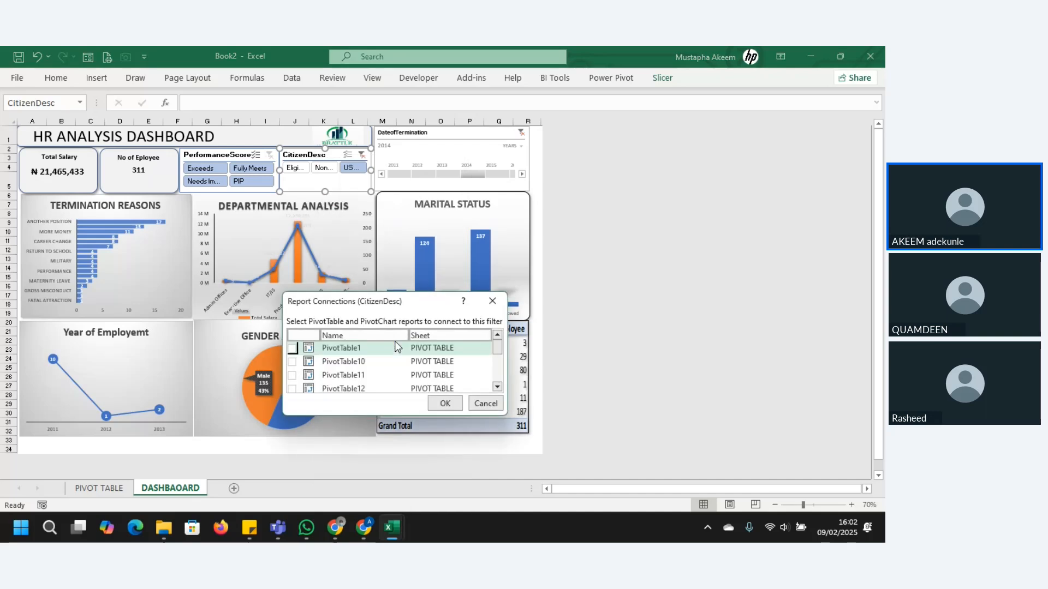
left_click(293, 348)
left_click(292, 362)
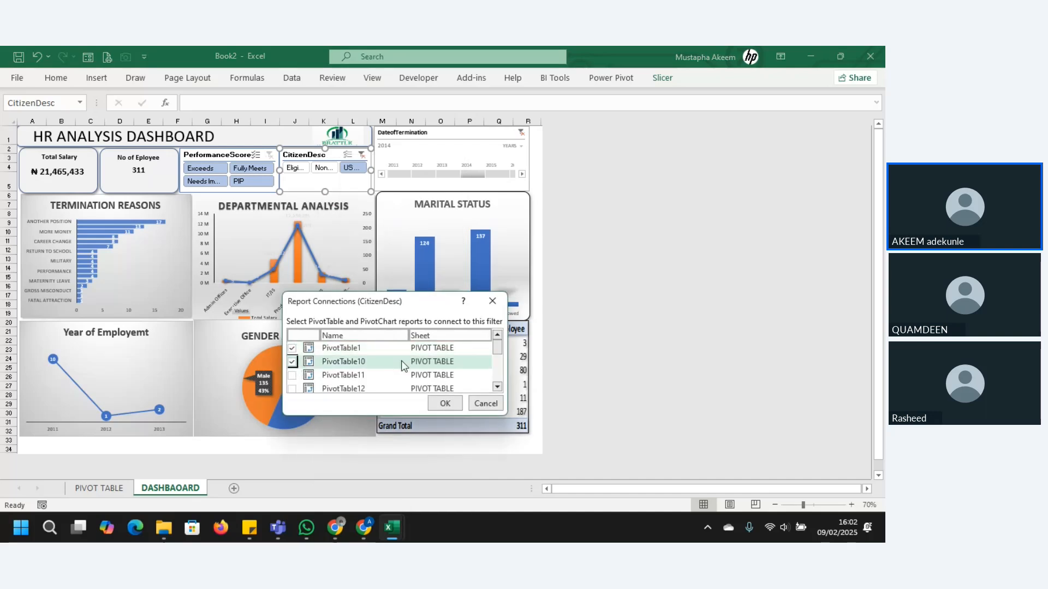
left_click_drag(497, 349, 497, 357)
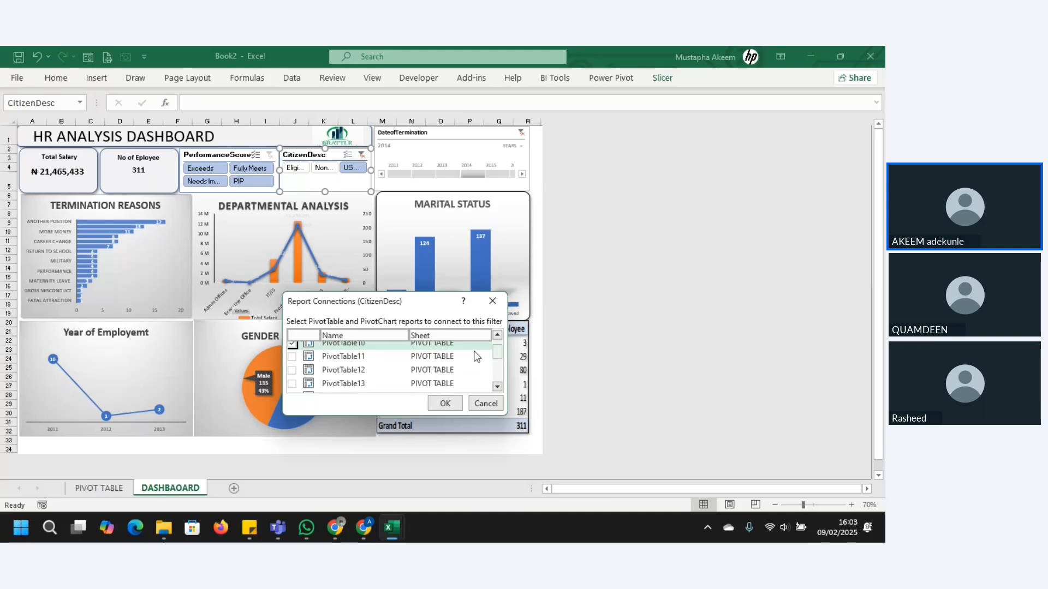
left_click(292, 357)
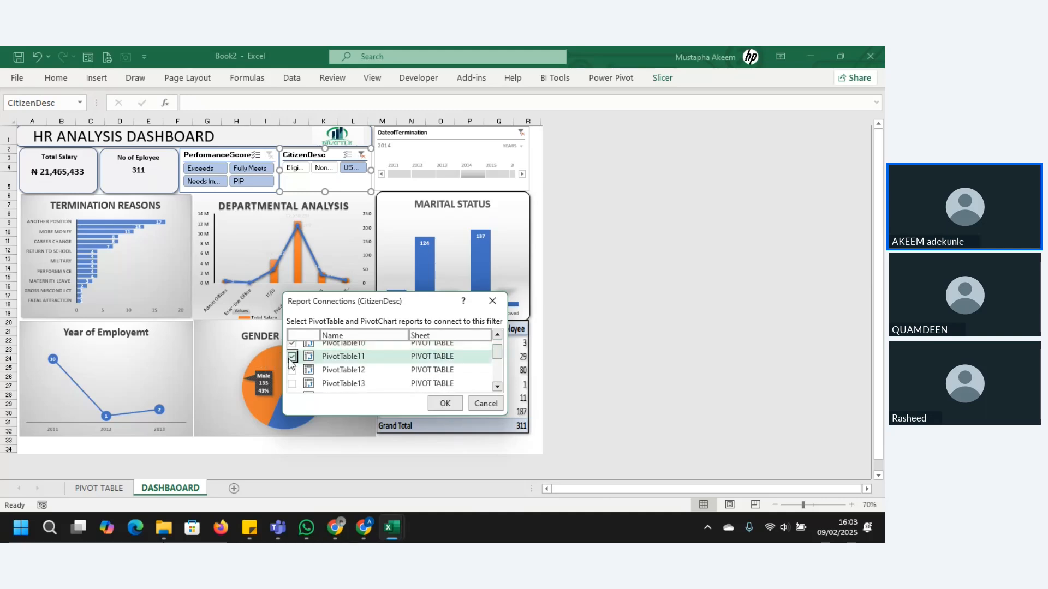
left_click(293, 371)
left_click(292, 384)
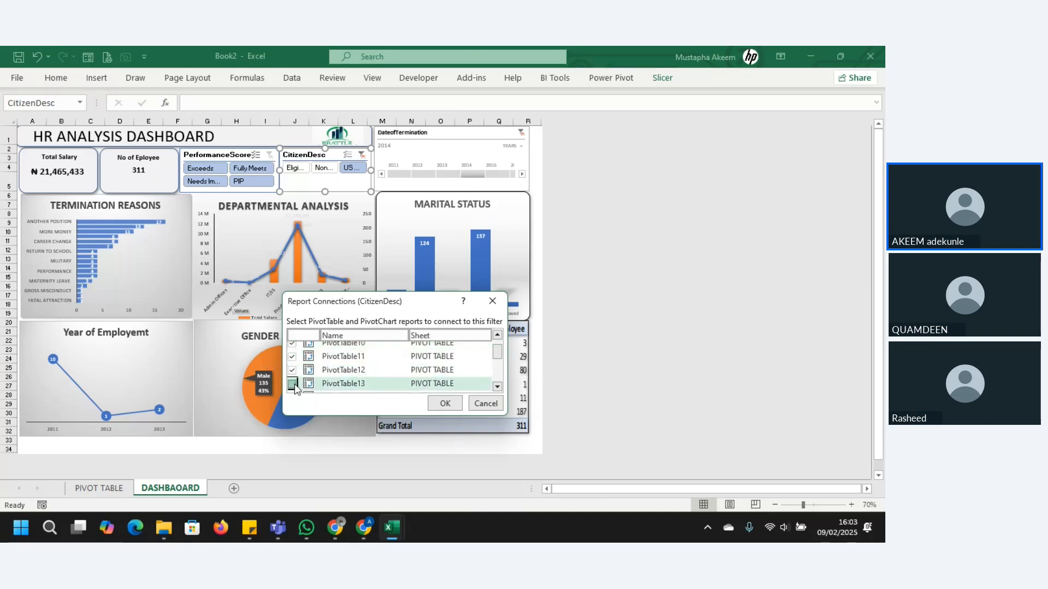
Step: Connect the CitizenDesc slicer also to PivotTable2, 3, 4, 5, 6 and 7, and apply the report connections
left_click_drag(501, 356, 497, 367)
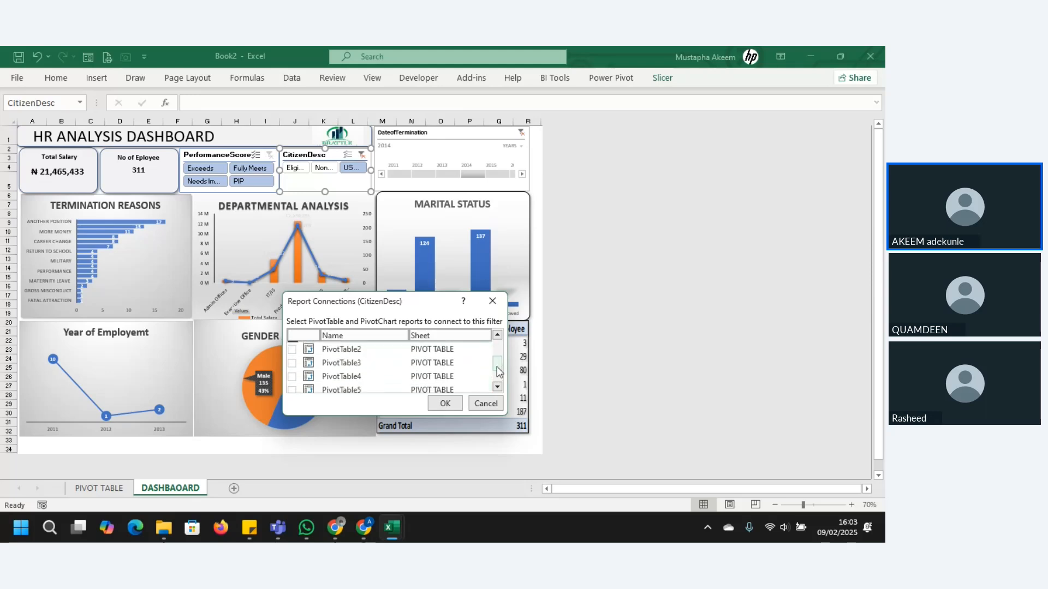
left_click(293, 350)
left_click(293, 364)
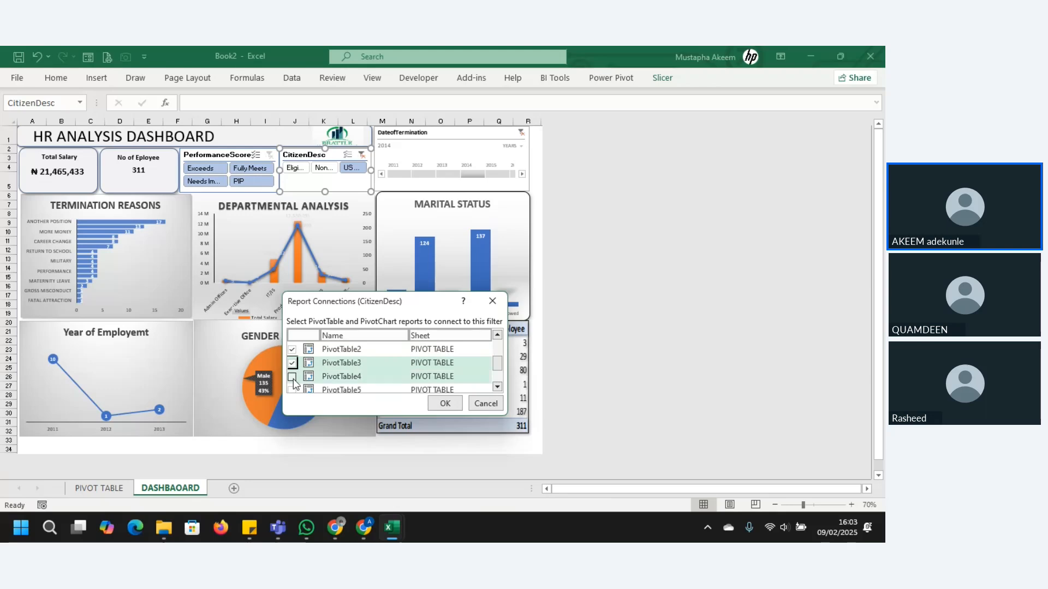
left_click(293, 377)
left_click(292, 390)
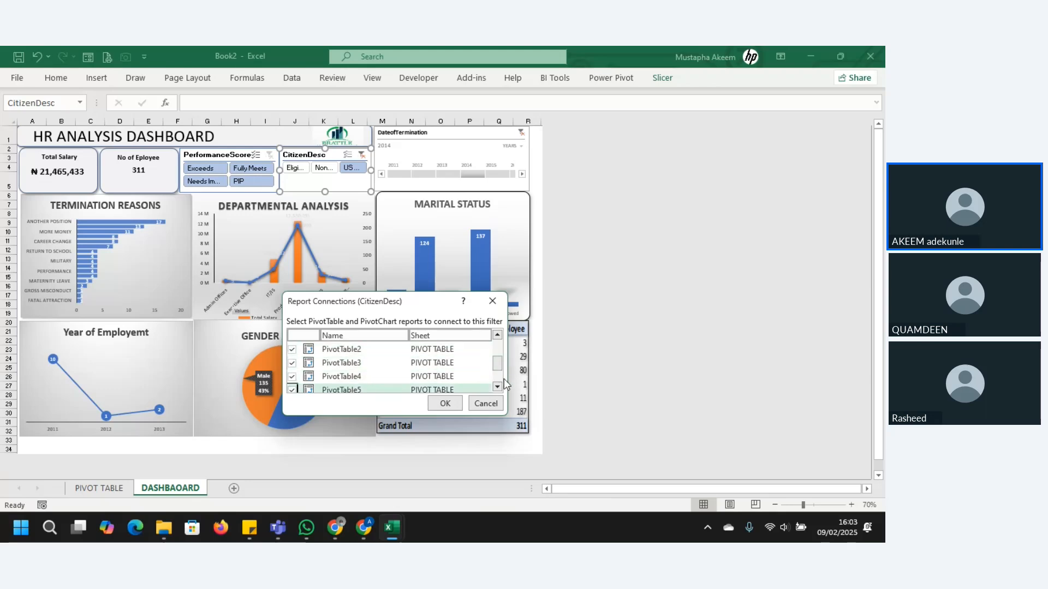
left_click_drag(499, 365, 499, 377)
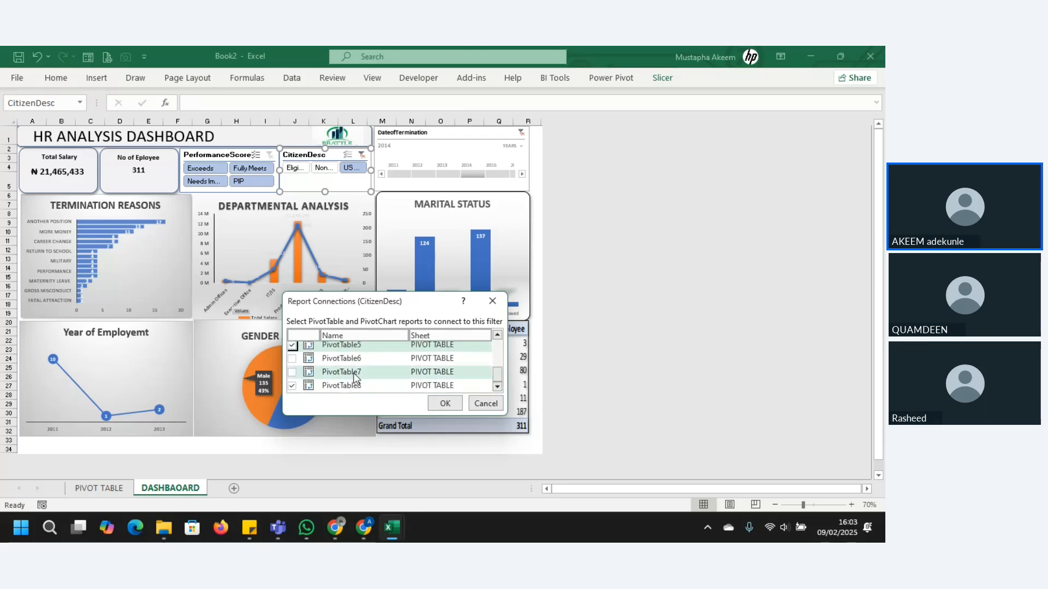
left_click(292, 359)
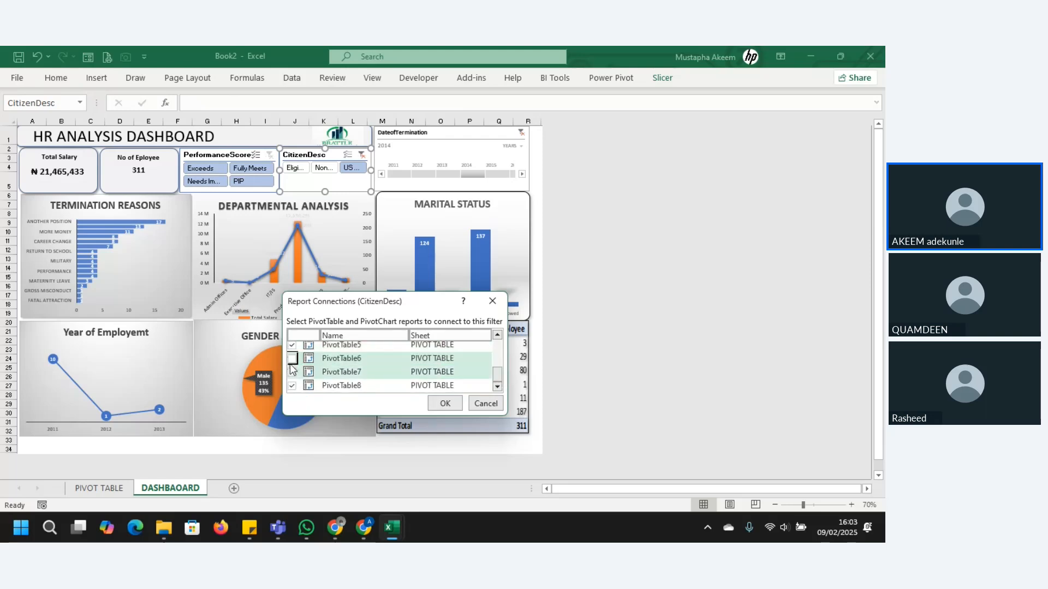
left_click(292, 361)
left_click(292, 373)
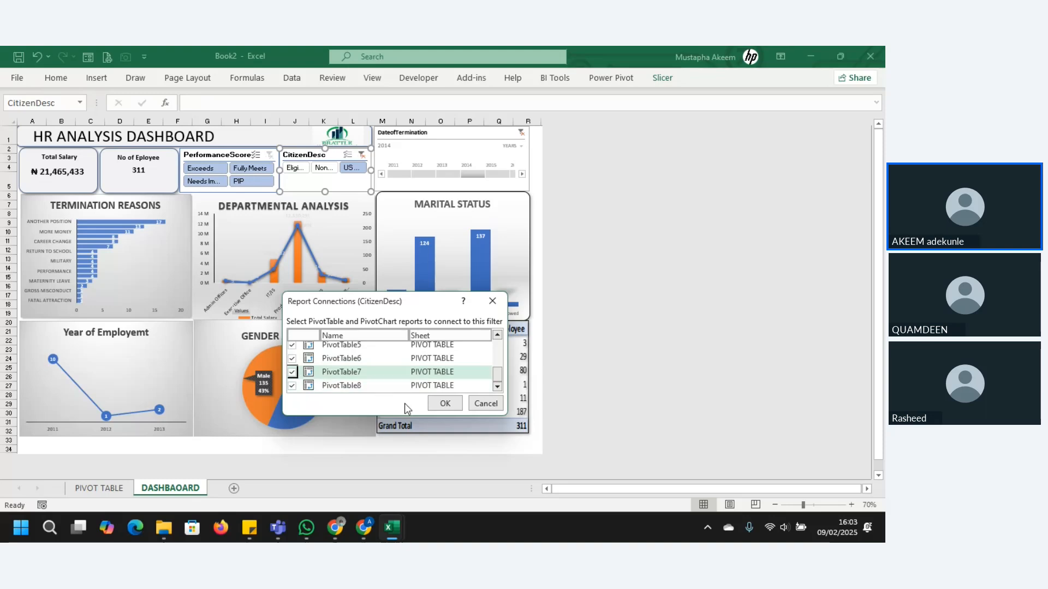
left_click(445, 403)
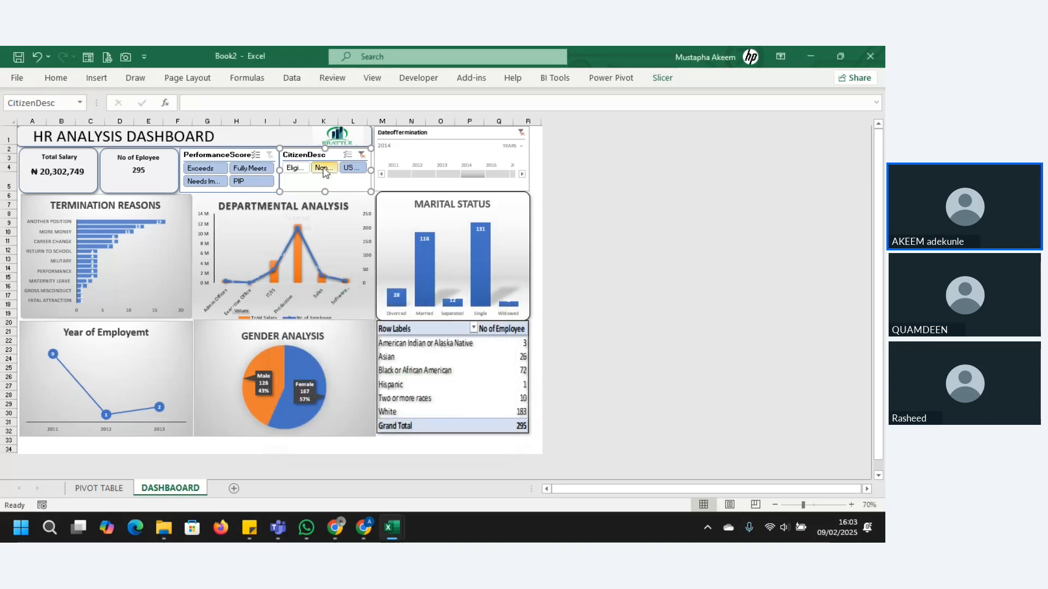
Step: Test the CitizenDesc slicer with the "Non..." and "Eligi..." options, and clear the DateofTermination timeline's filter
left_click(324, 168)
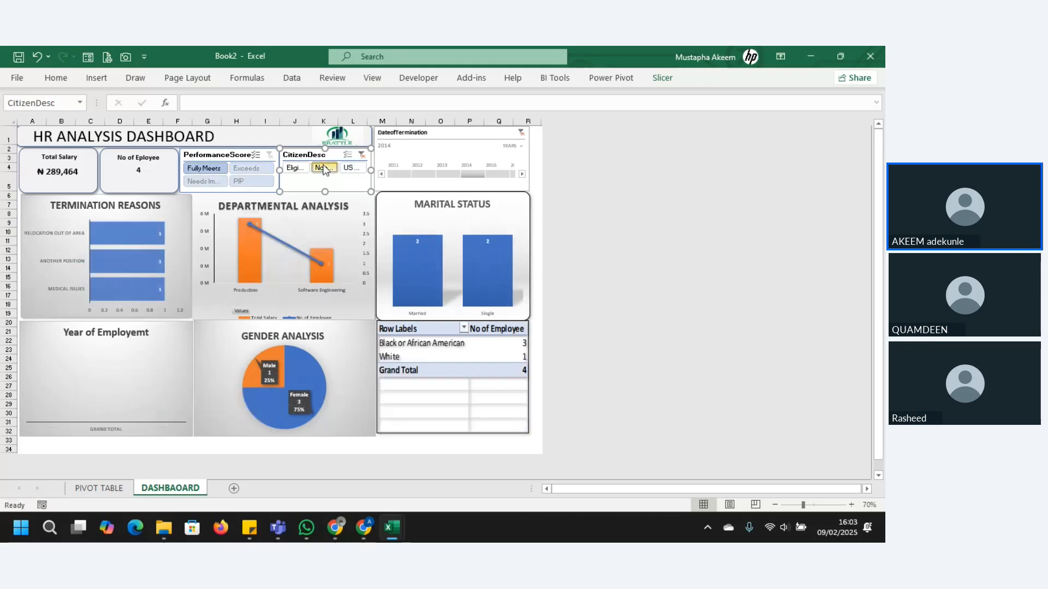
left_click(289, 168)
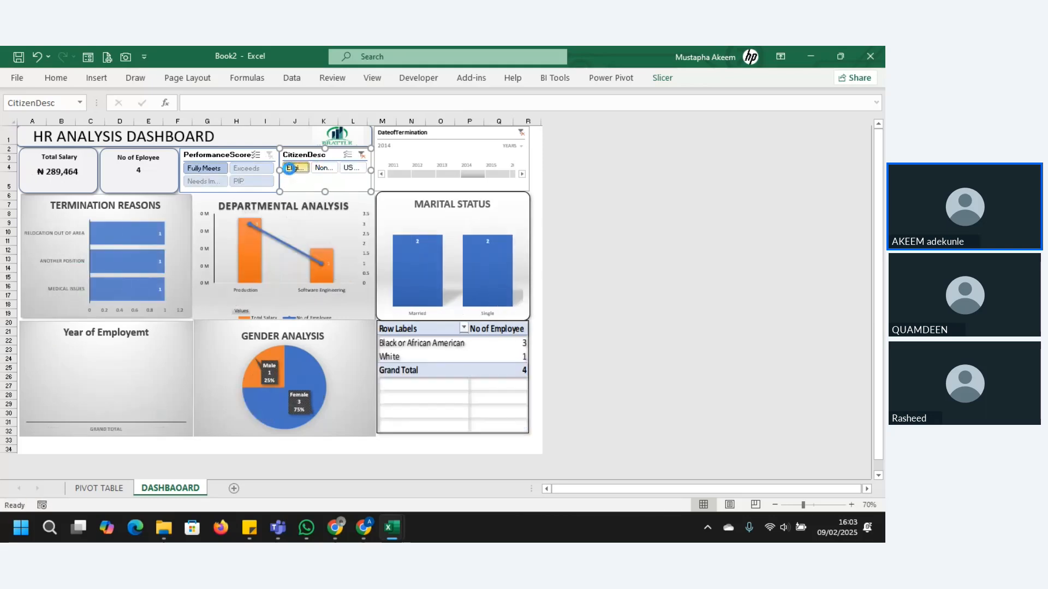
left_click(324, 168)
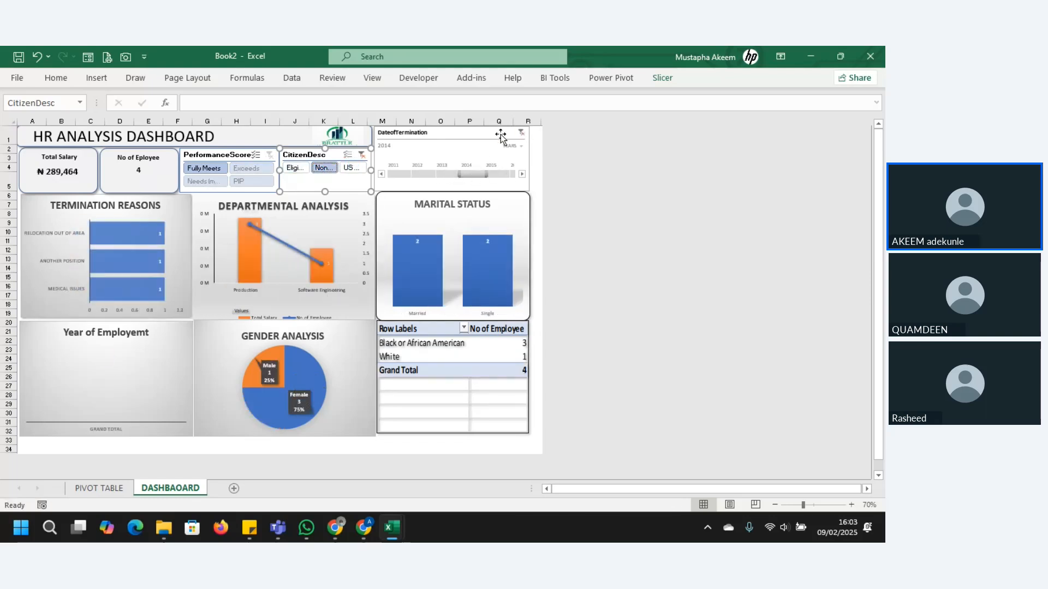
left_click(521, 134)
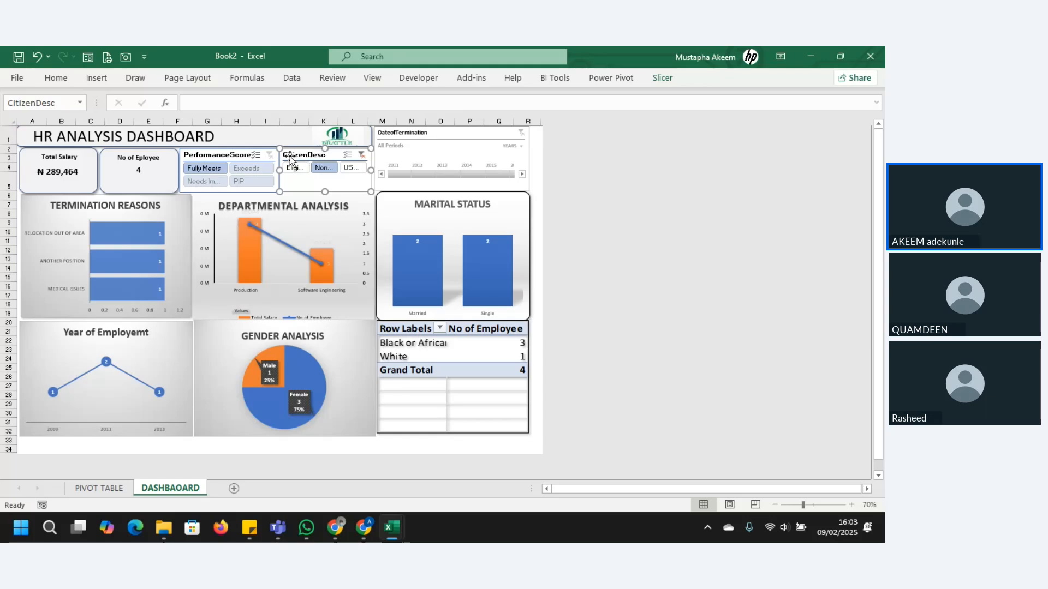
Step: Try multi-selecting Needs Improvement and PIP in the PerformanceScore slicer, and clear the CitizenDesc slicer's filter
left_click(256, 155)
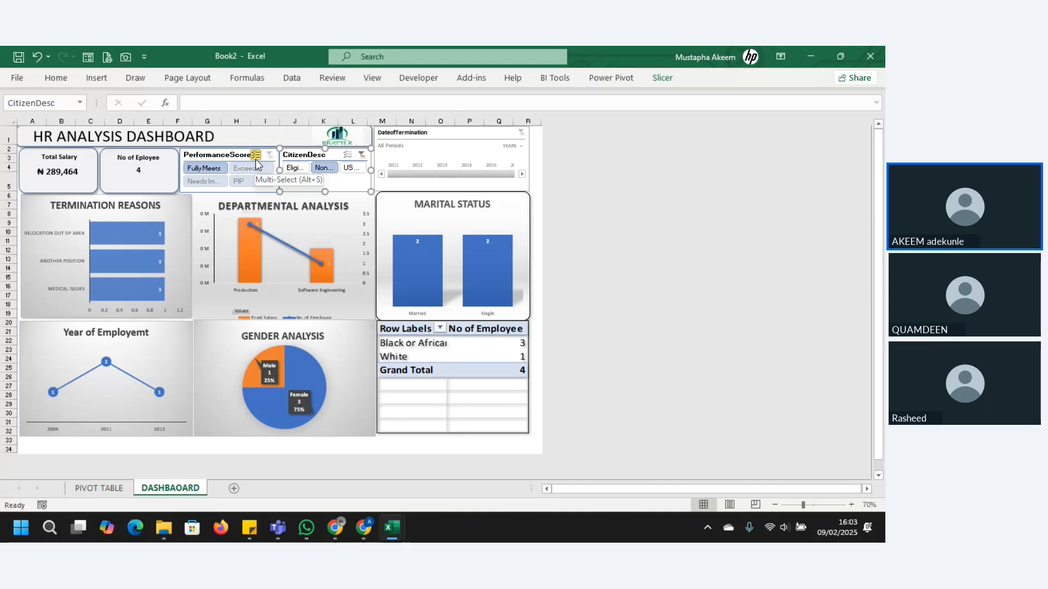
left_click(209, 183)
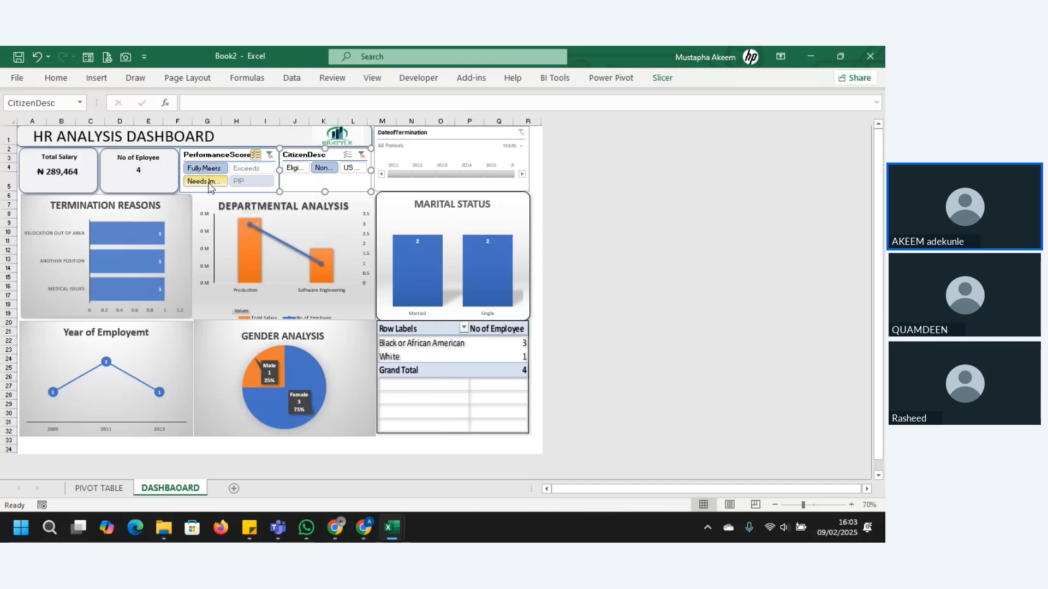
left_click(250, 184)
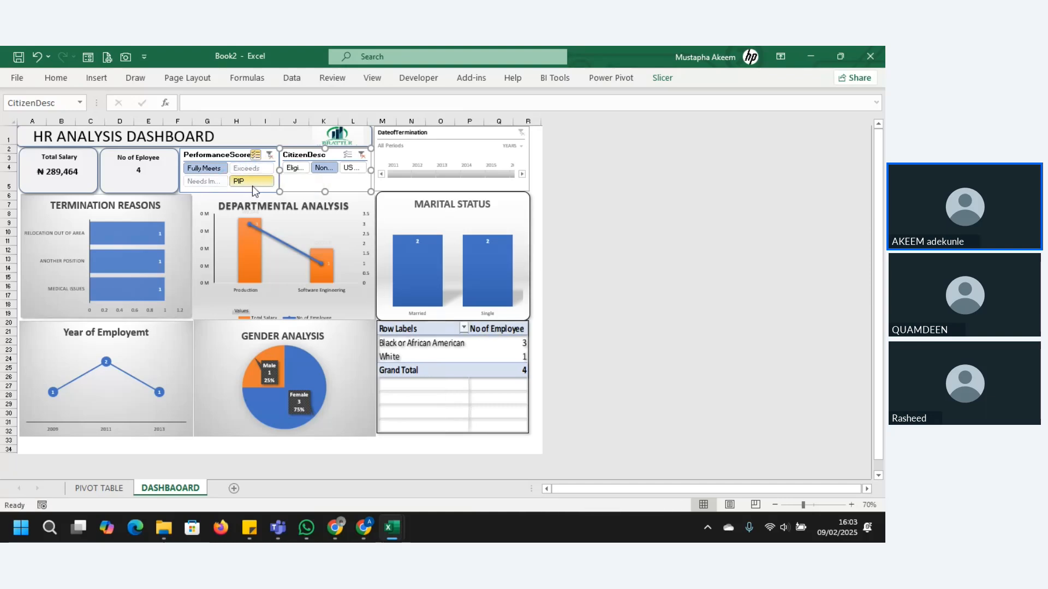
left_click(217, 174)
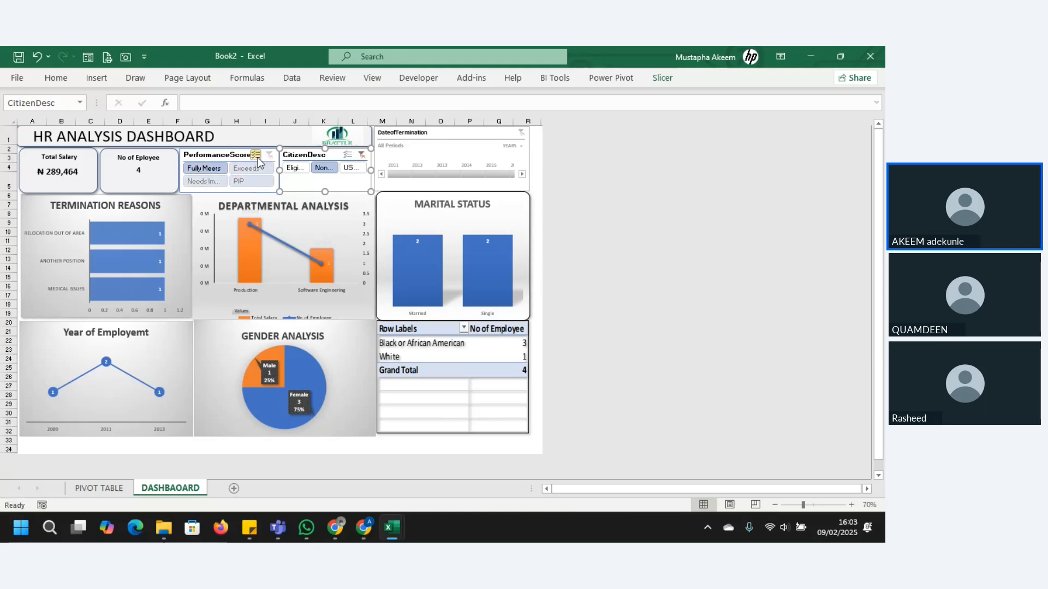
left_click(362, 157)
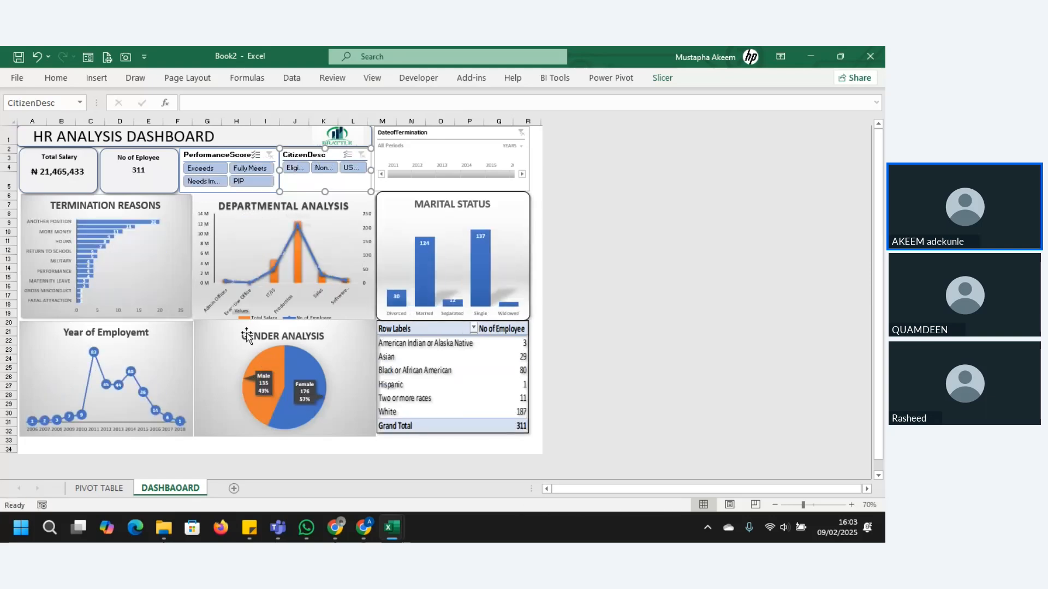
Step: Open the DateofTermination timeline's report connections and connect it to PivotTable1, PivotTable10, PivotTable11, PivotTable13 and PivotTable2
left_click(453, 143)
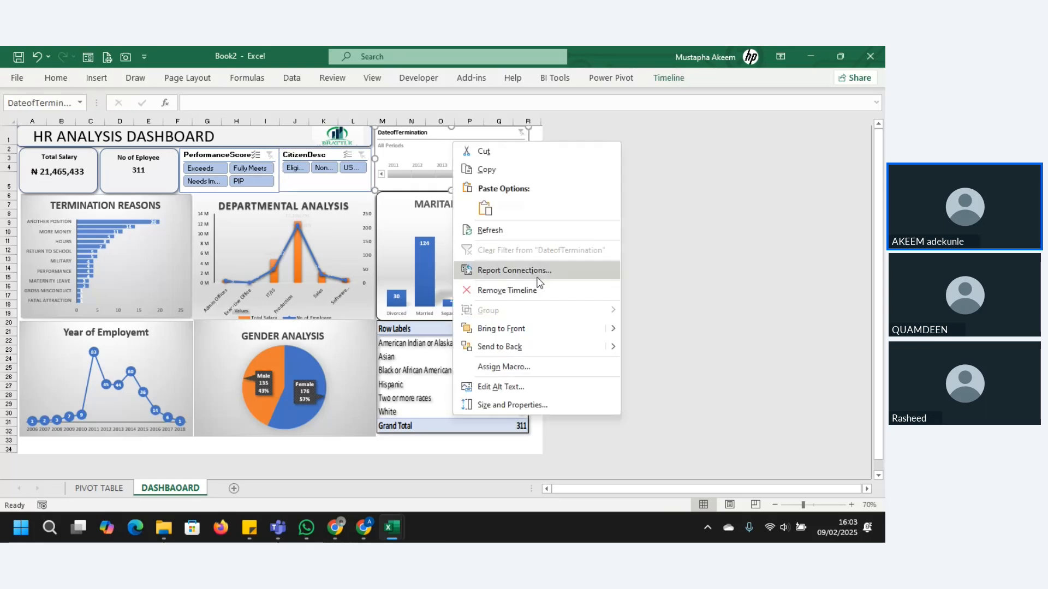
left_click(525, 274)
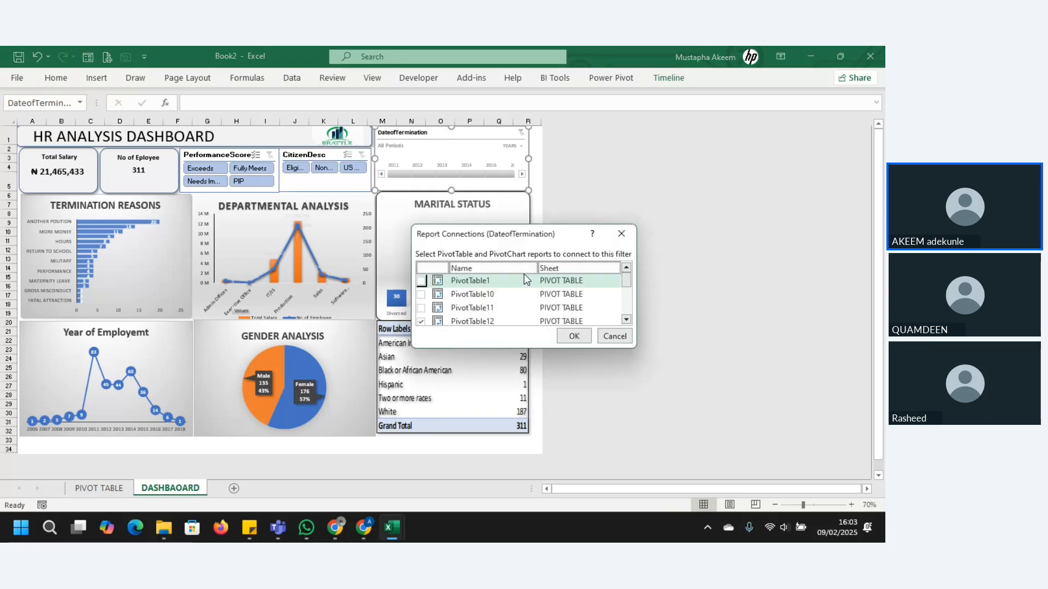
left_click(420, 295)
left_click(421, 308)
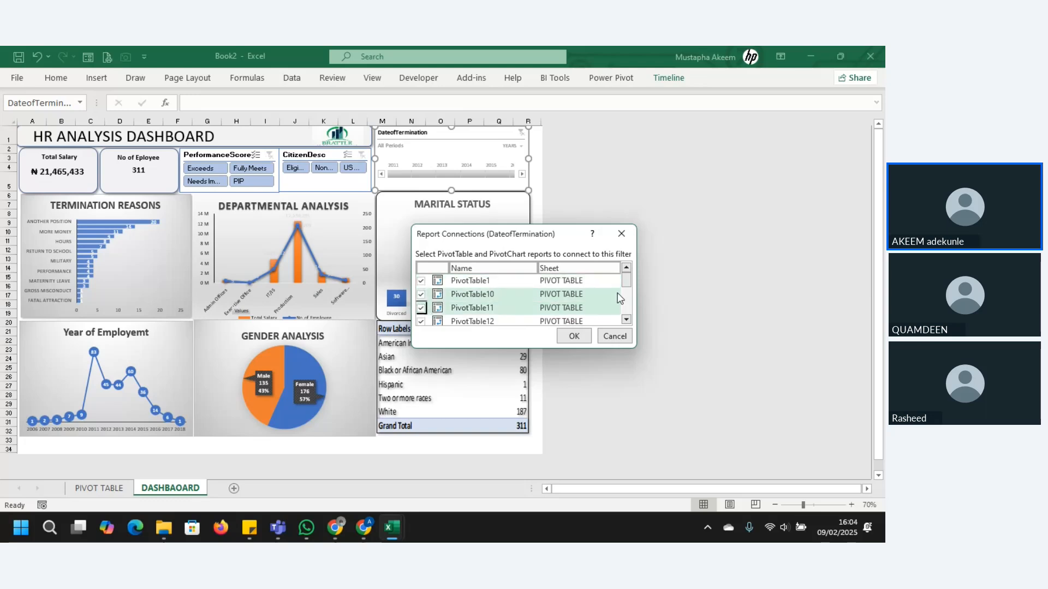
left_click_drag(628, 282, 627, 291)
left_click(422, 304)
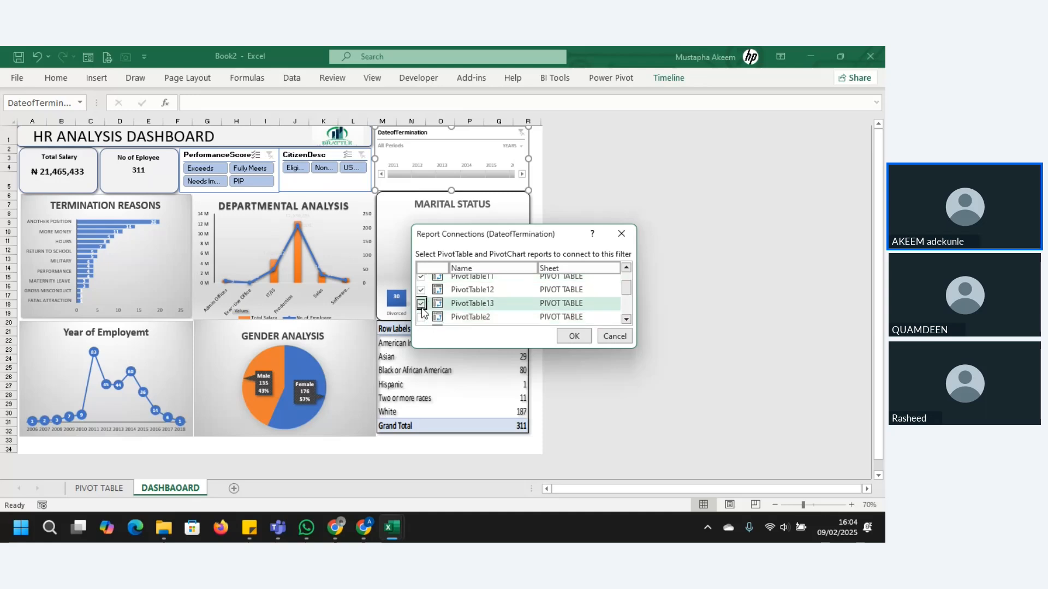
left_click(421, 317)
Step: Connect the DateofTermination timeline also to PivotTable3, 4, 5, 6, 7 and 8, and apply the report connections
left_click_drag(626, 288, 637, 310)
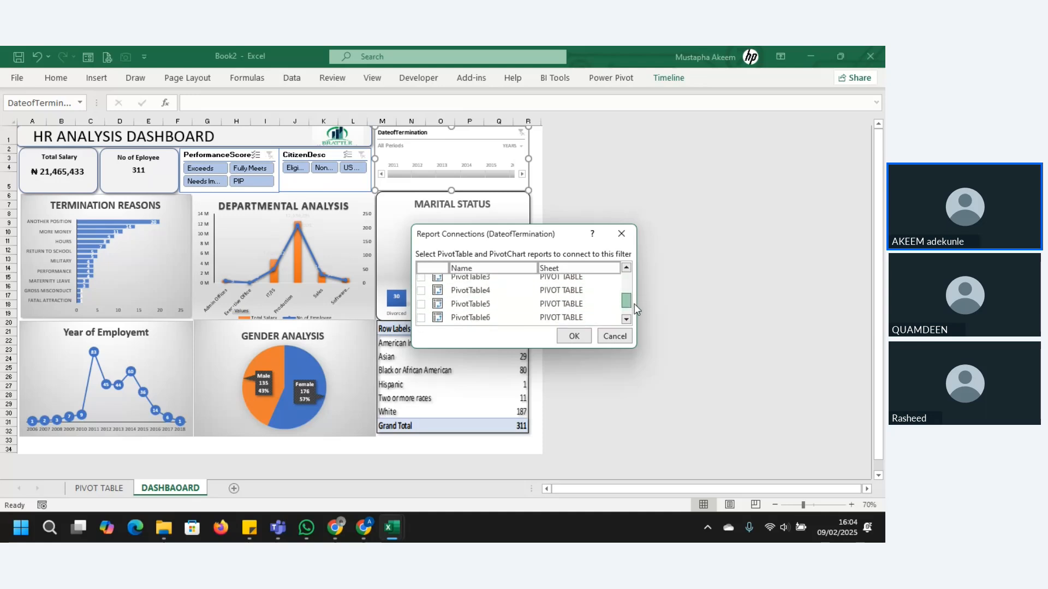
left_click(421, 279)
left_click(421, 293)
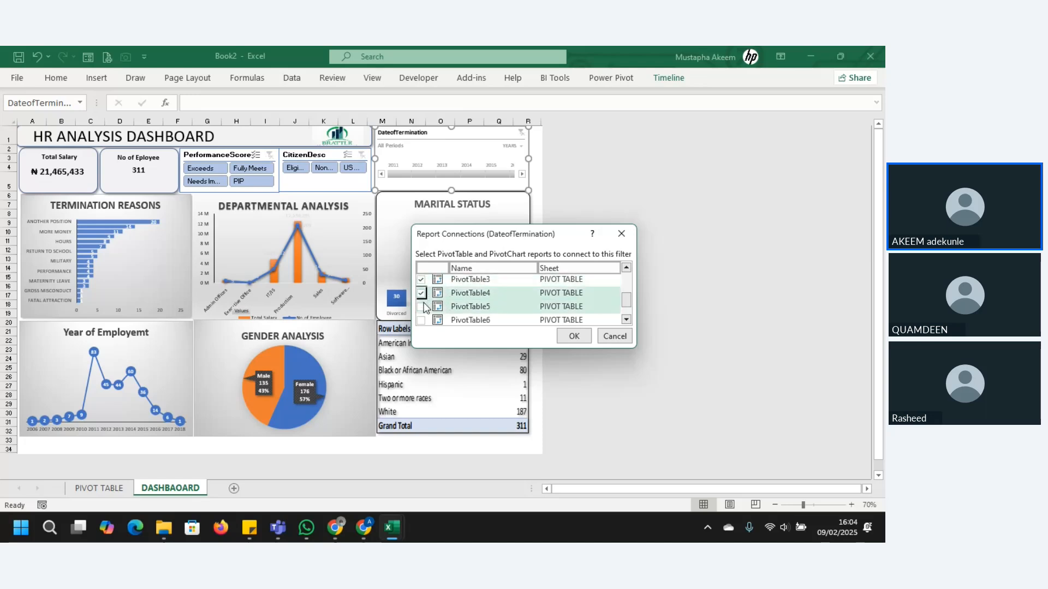
left_click(421, 307)
left_click(421, 320)
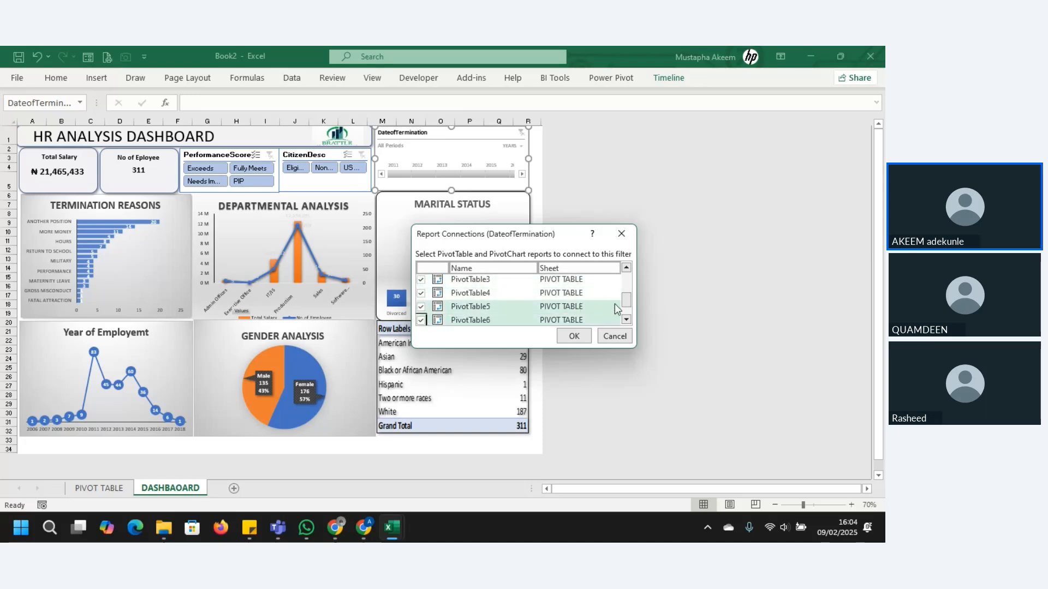
scroll(630, 306, "down", 2)
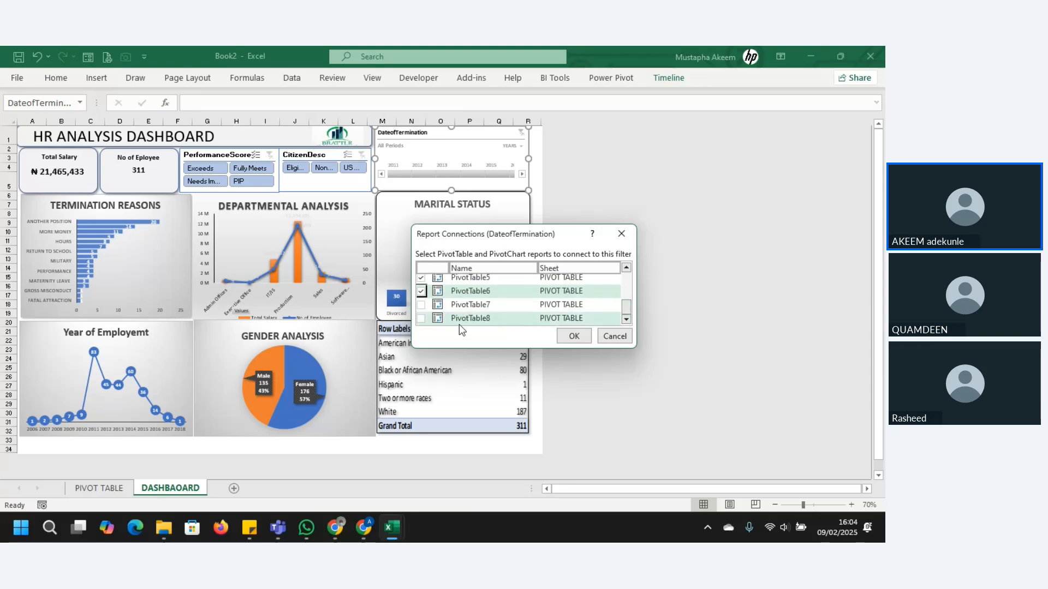
left_click(421, 305)
left_click(420, 318)
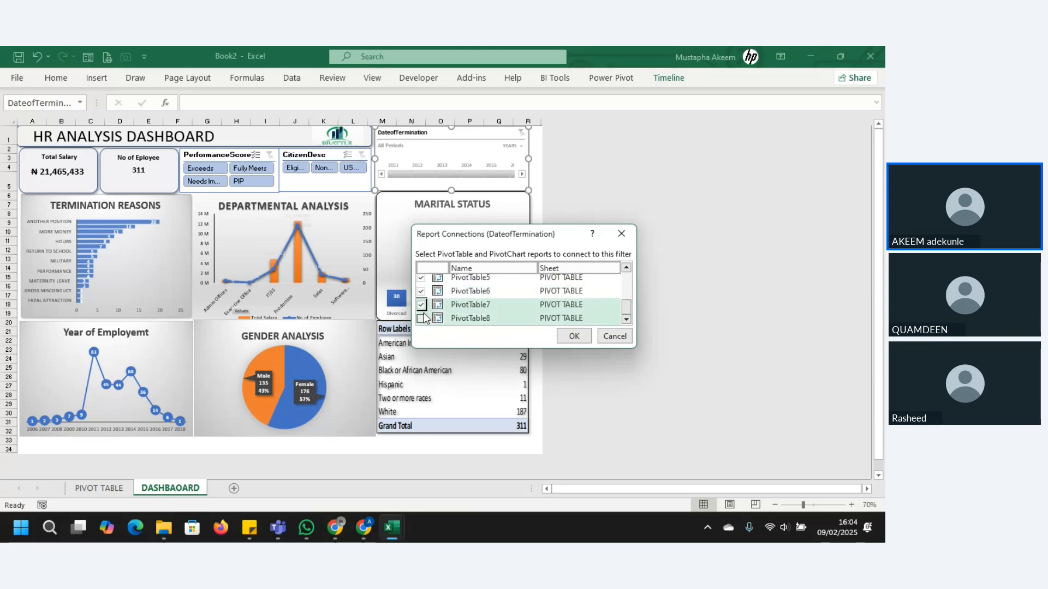
left_click(574, 337)
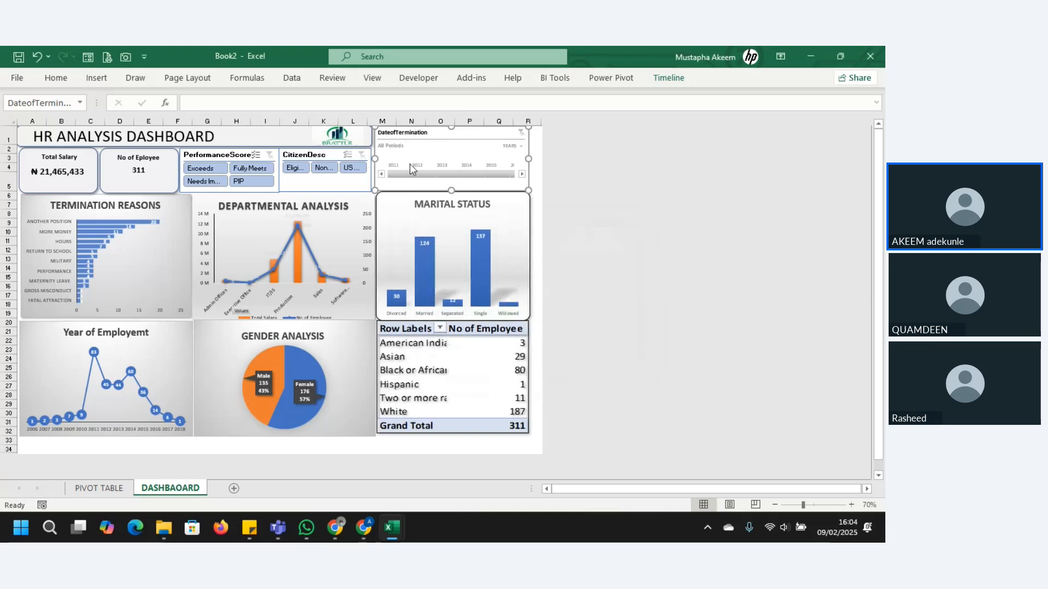
Step: Test the DateofTermination timeline with 2012, 2013, 2011, 2012 again and 2015, and clear its filter
left_click(420, 174)
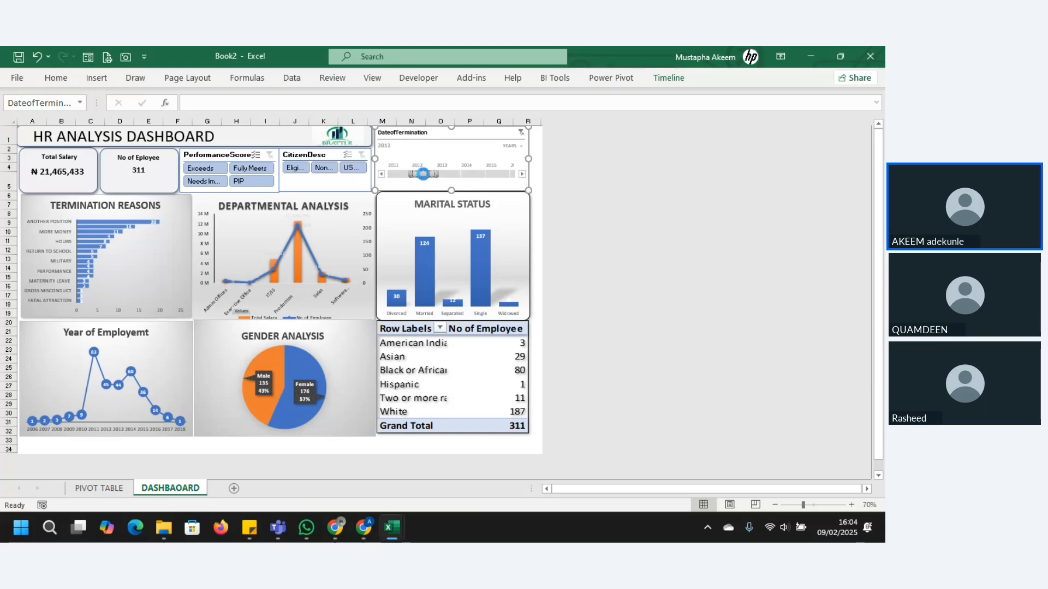
left_click(450, 175)
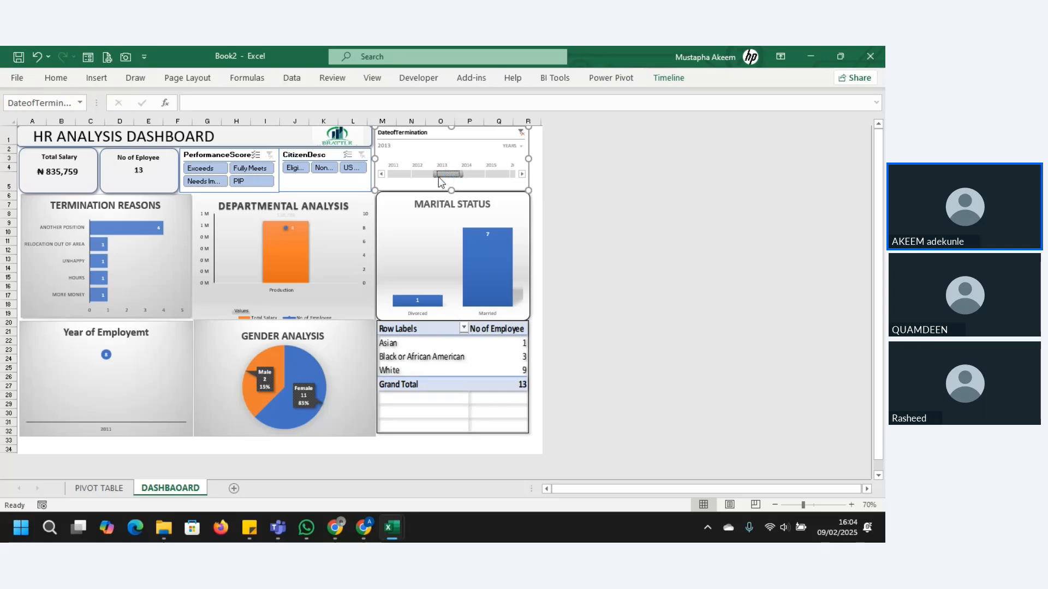
left_click(396, 175)
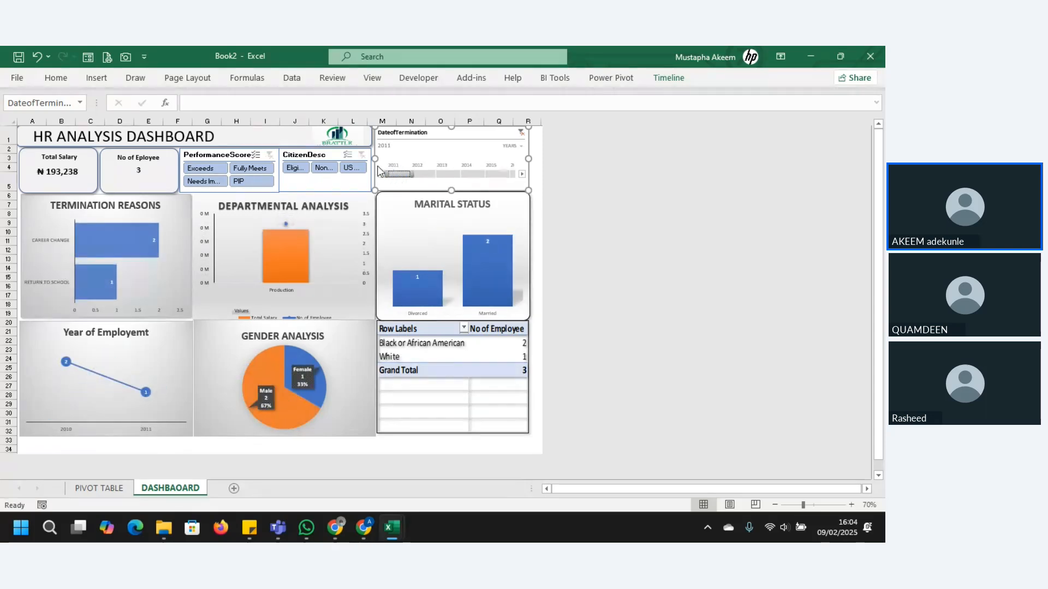
left_click(423, 174)
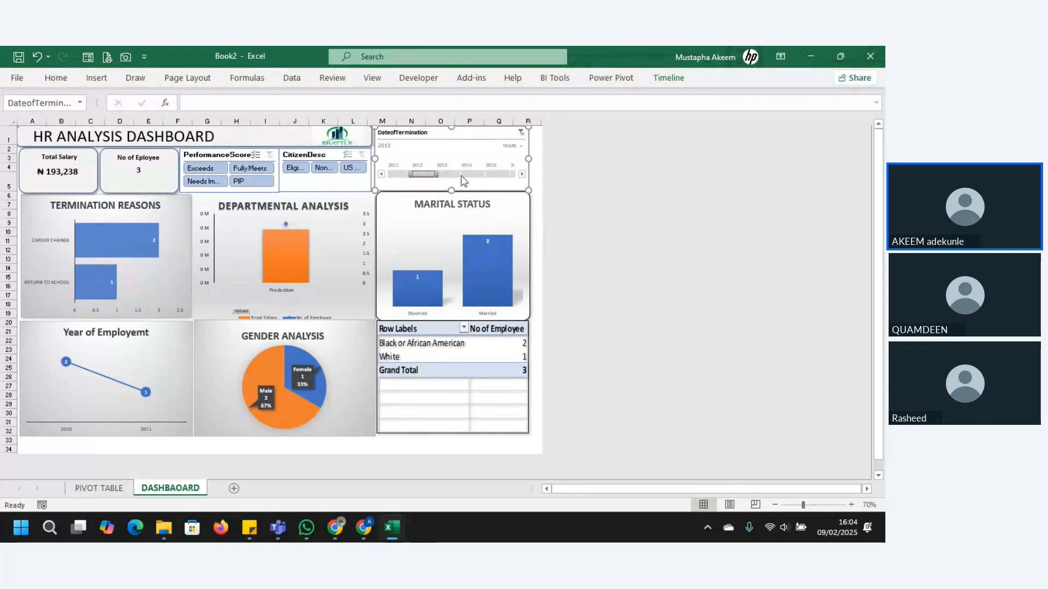
left_click(487, 174)
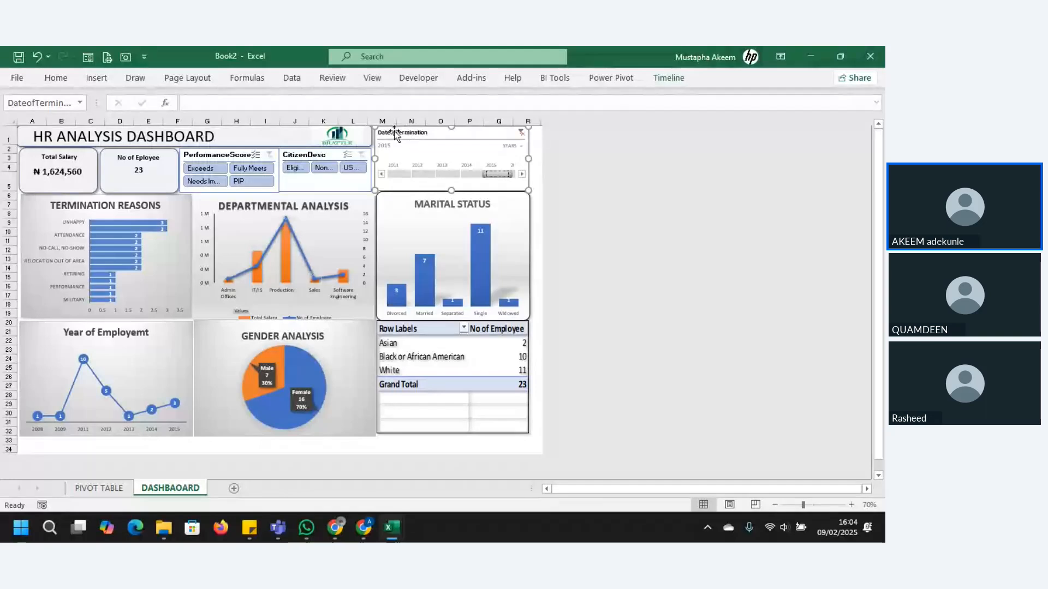
left_click(521, 132)
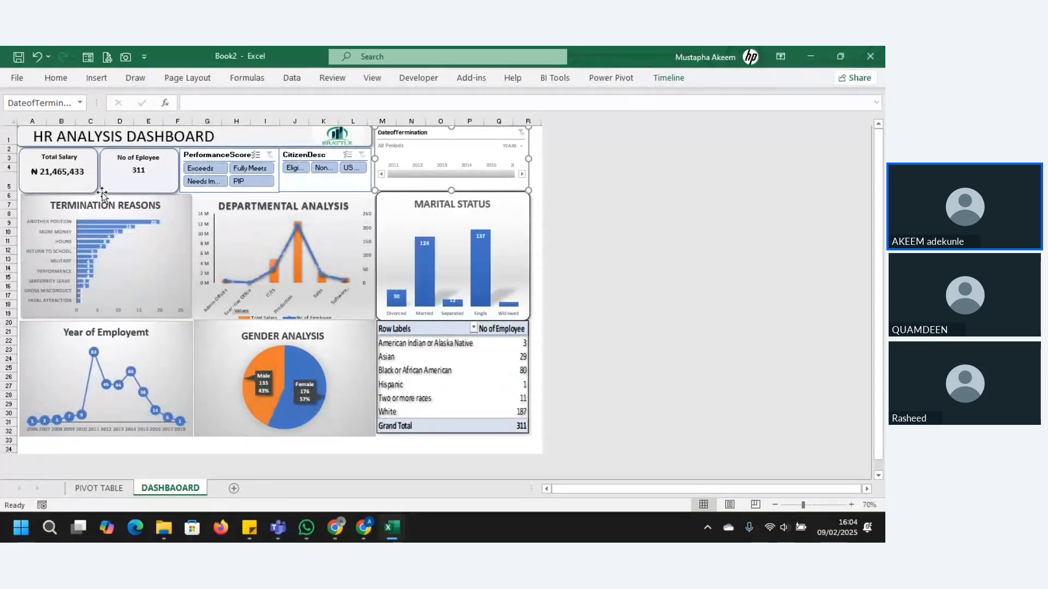
Step: Enlarge the linked picture of the race table slightly from its lower corner, below the Marital Status chart
left_click(524, 429)
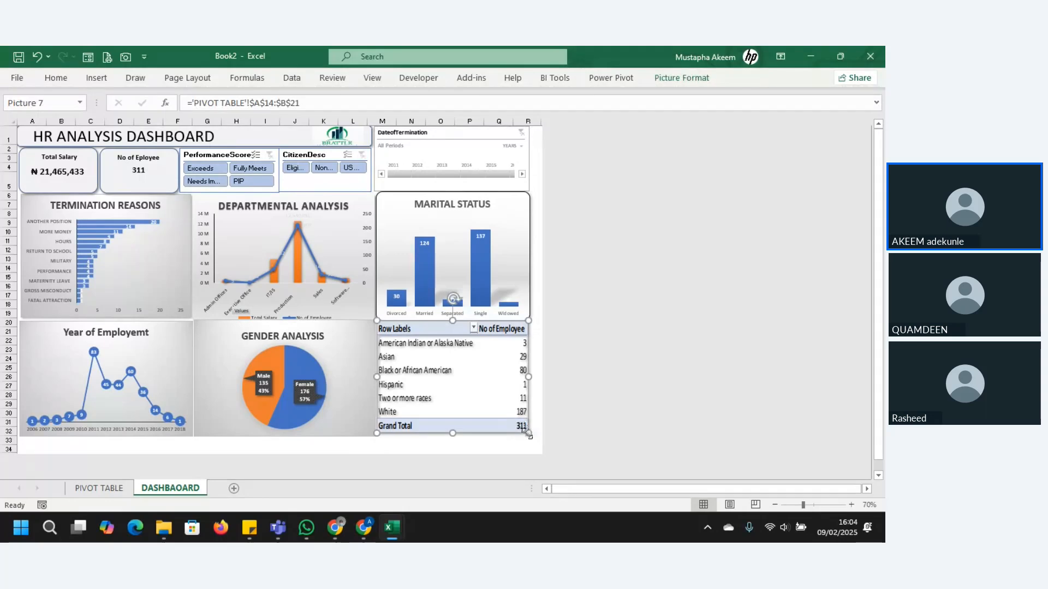
left_click_drag(527, 434, 537, 439)
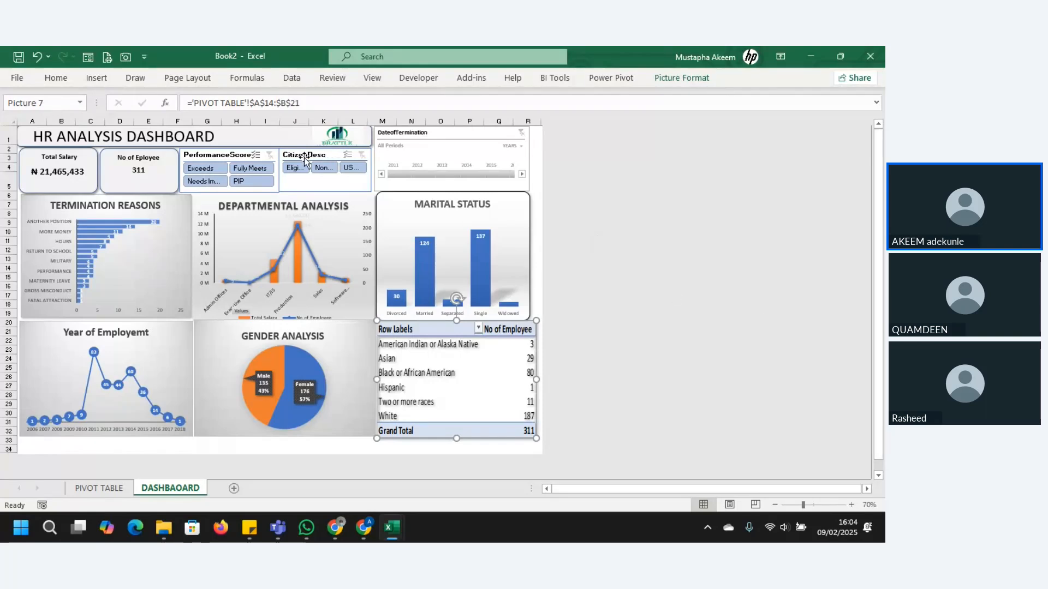
Step: Test the PerformanceScore slicer with Exceeds and Fully Meets, and clear its filter
left_click(219, 166)
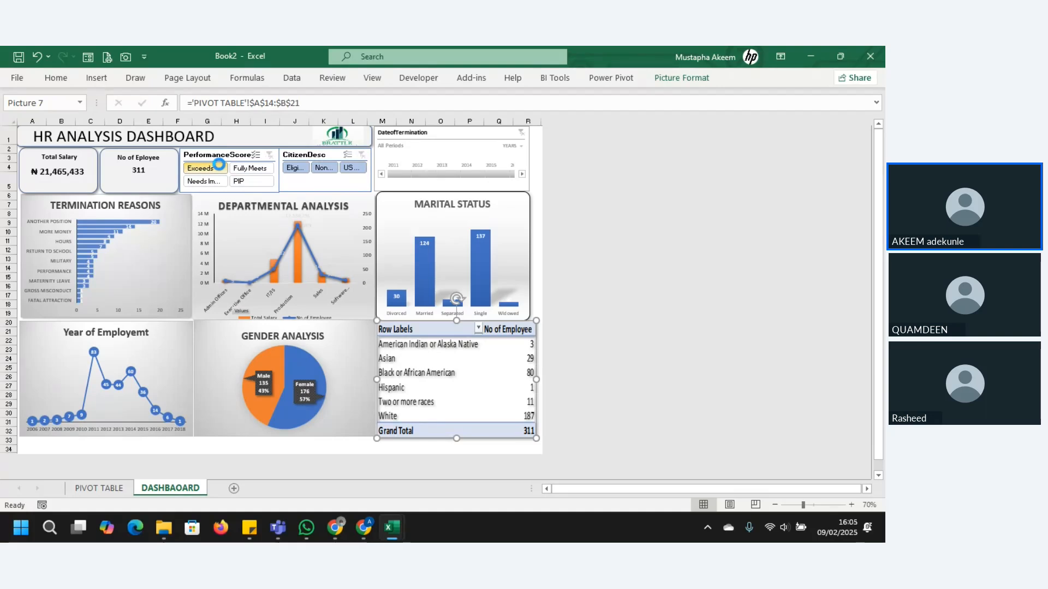
left_click(251, 169)
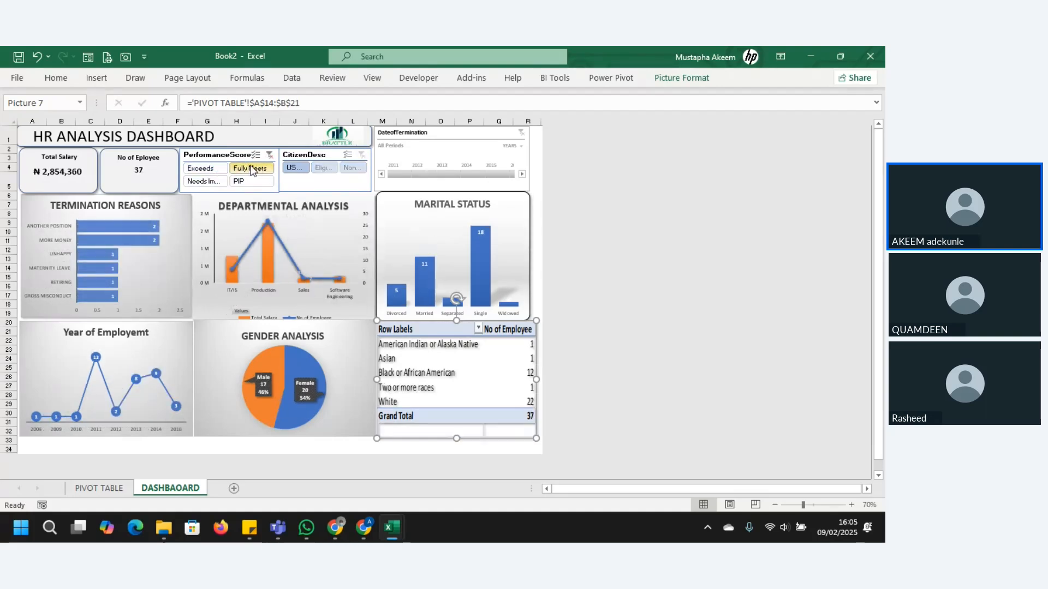
left_click(287, 264)
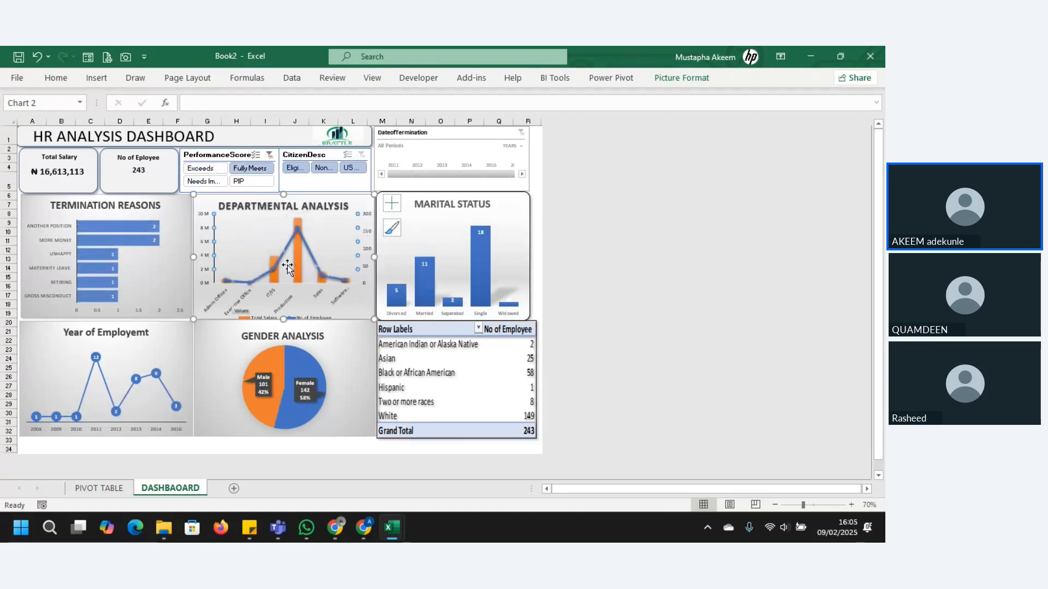
left_click(287, 264)
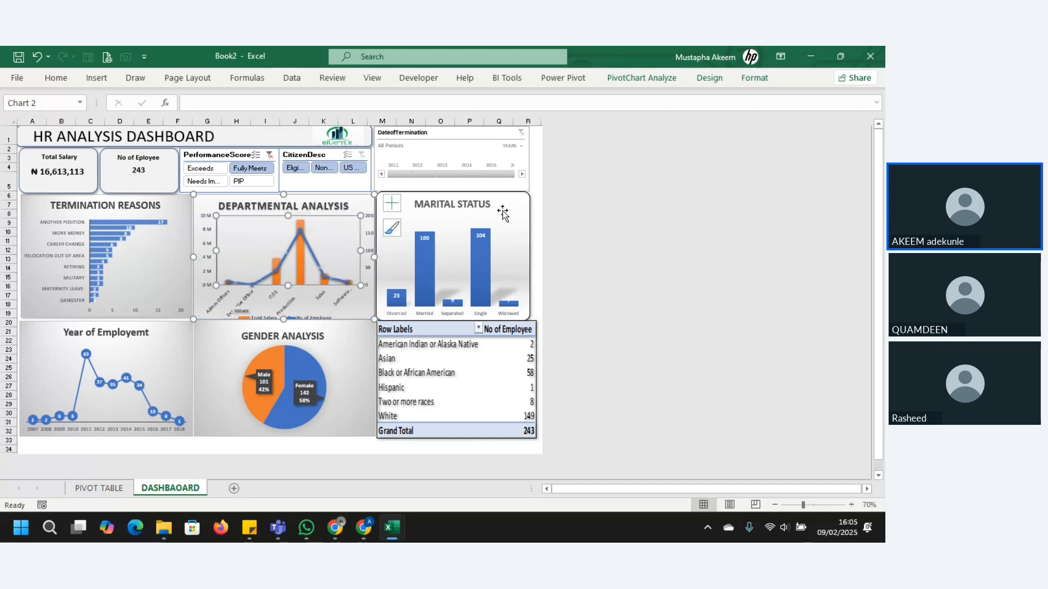
mouse_move(503, 211)
left_mouse_down()
mouse_move(506, 288)
mouse_move(672, 101)
mouse_move(340, 308)
mouse_move(519, 188)
mouse_move(339, 205)
mouse_move(502, 214)
left_mouse_up()
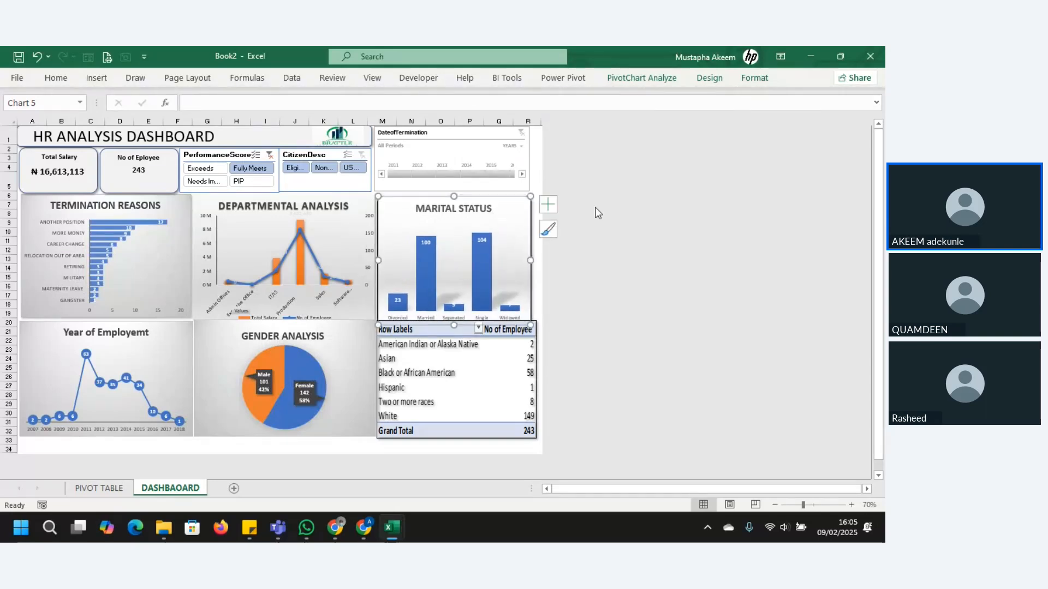
left_click(271, 156)
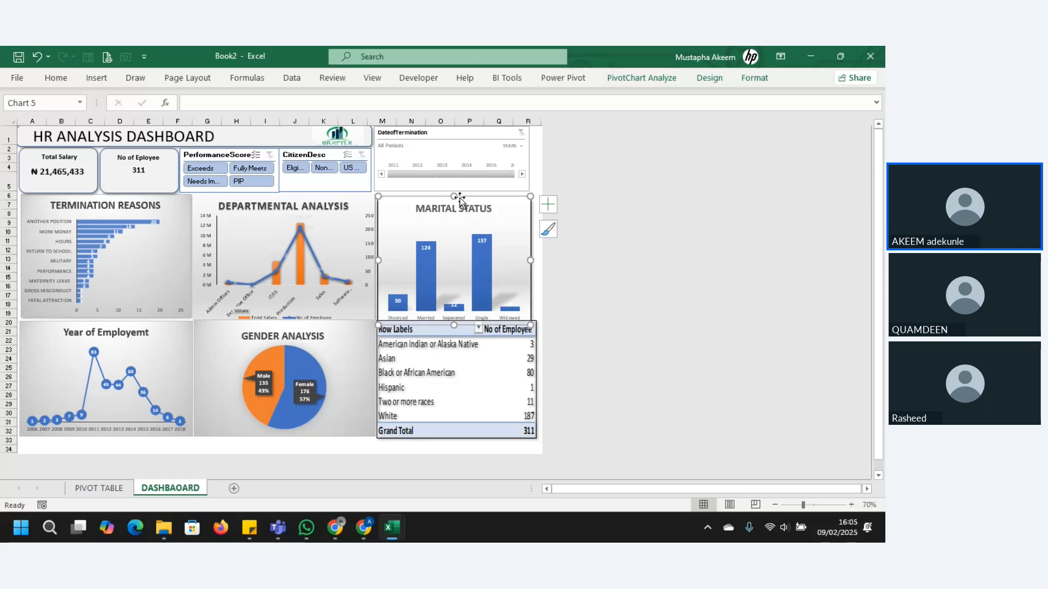
Step: Move the Marital Status chart up slightly and widen it to line up with the race table picture below
left_click_drag(459, 197, 505, 219)
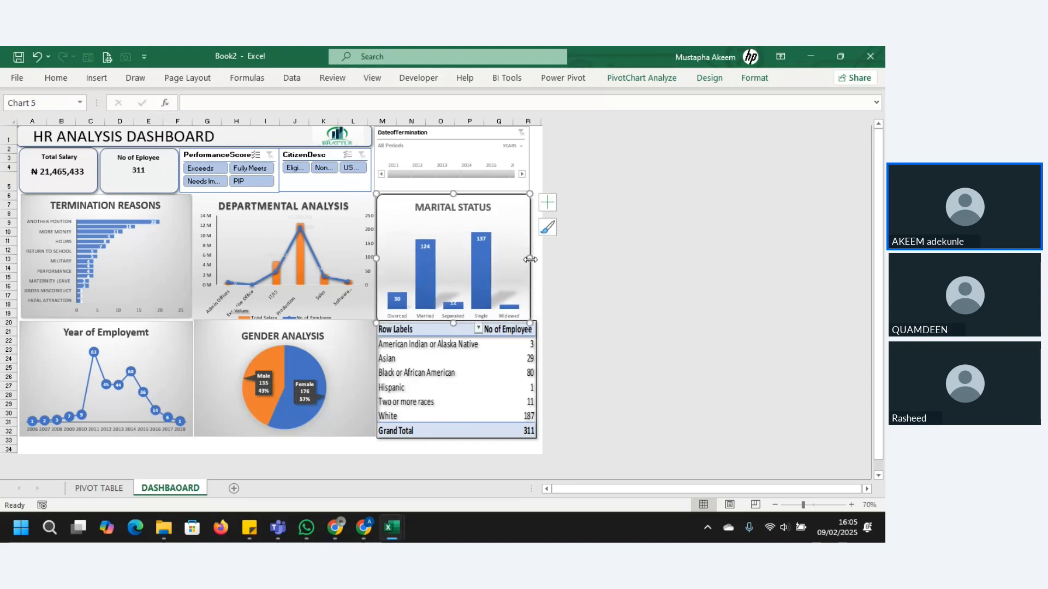
left_click_drag(530, 260, 535, 259)
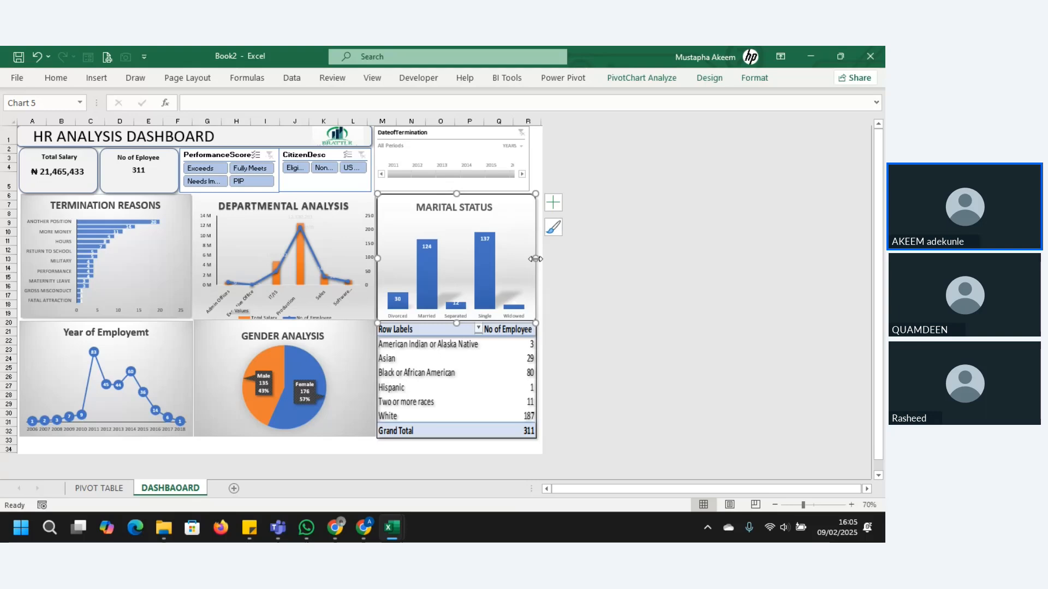
Step: Protect the dashboard sheet without a password, keeping the default permissions for selecting locked and unlocked cells
left_click(334, 78)
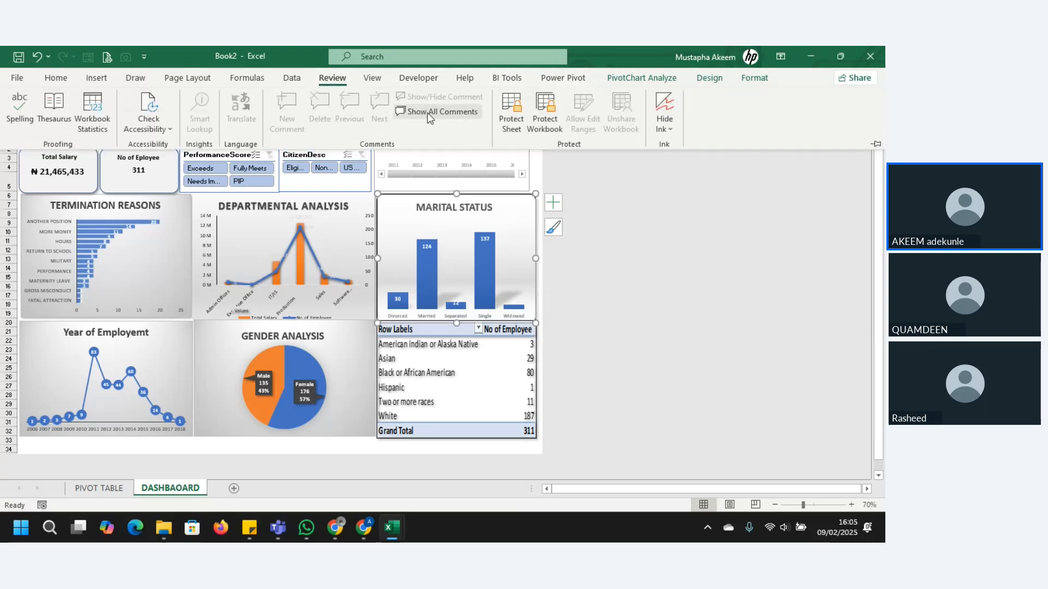
left_click(512, 111)
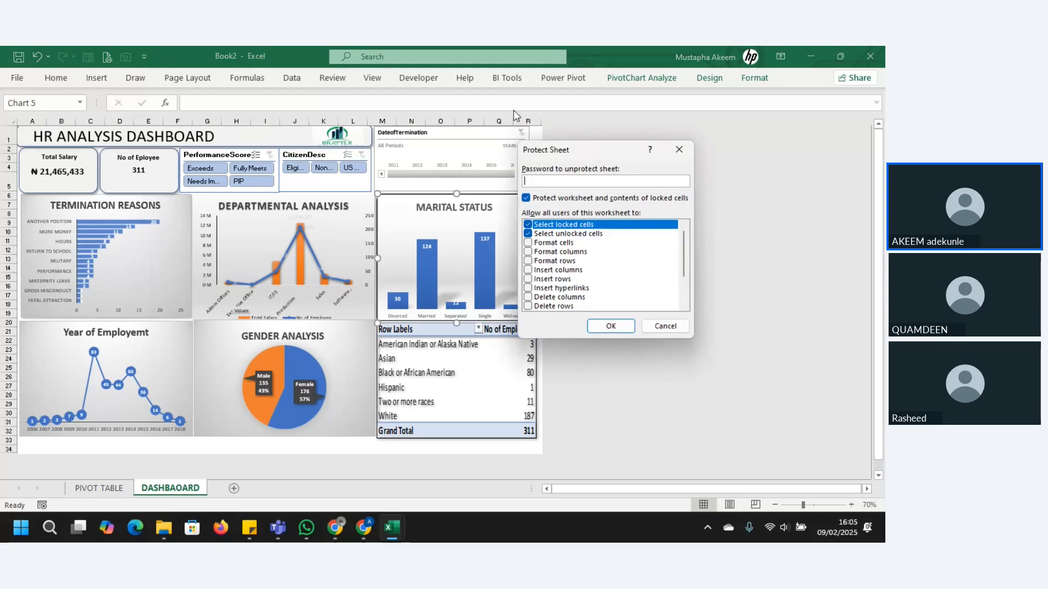
left_click(607, 326)
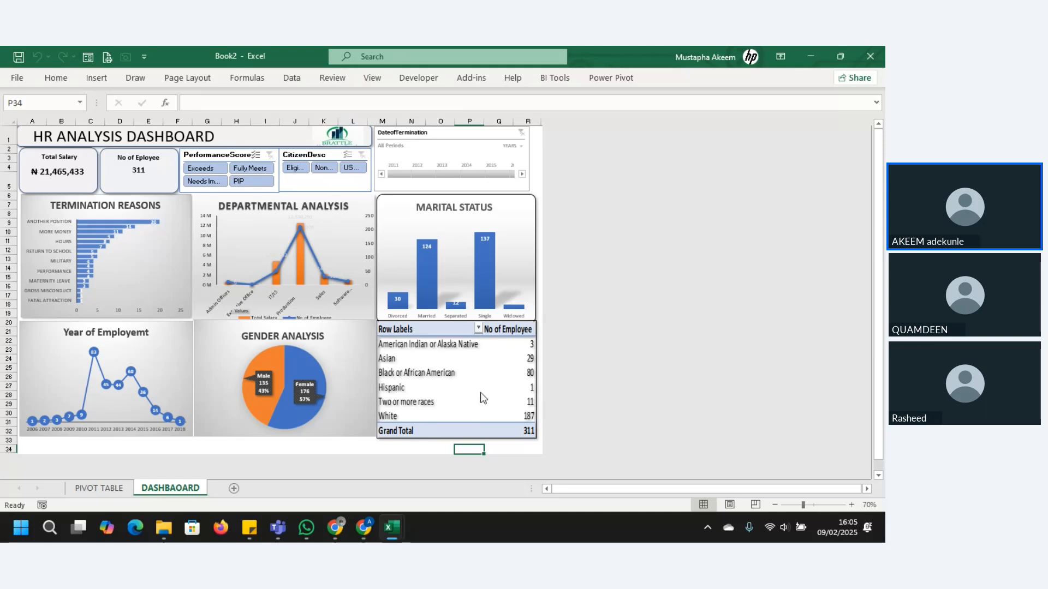
Step: Follow the linked race table picture to its source range on the PIVOT TABLE sheet, and hide that sheet
left_click(99, 488)
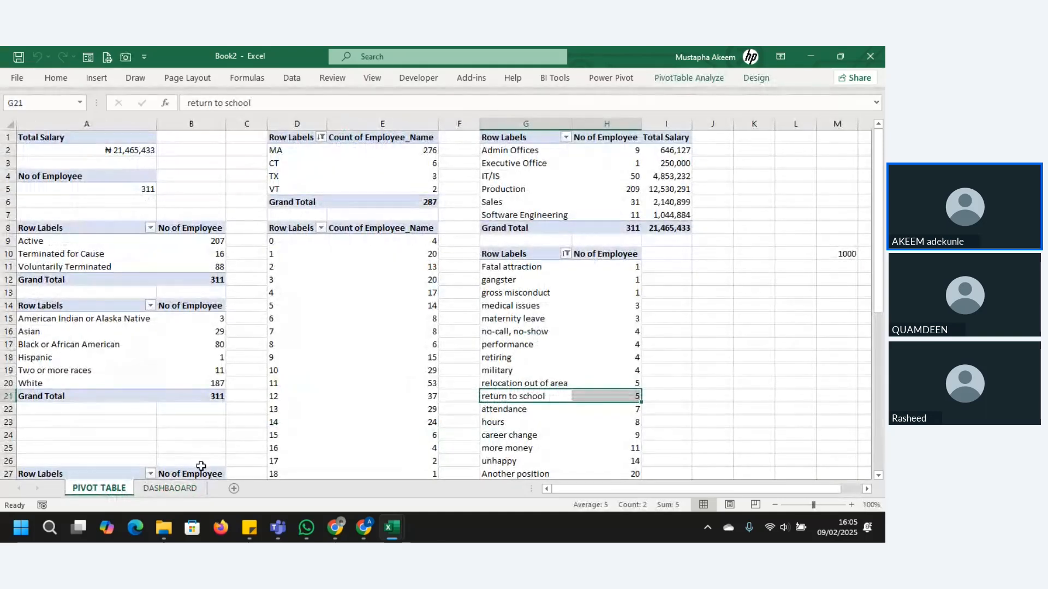
left_click(176, 490)
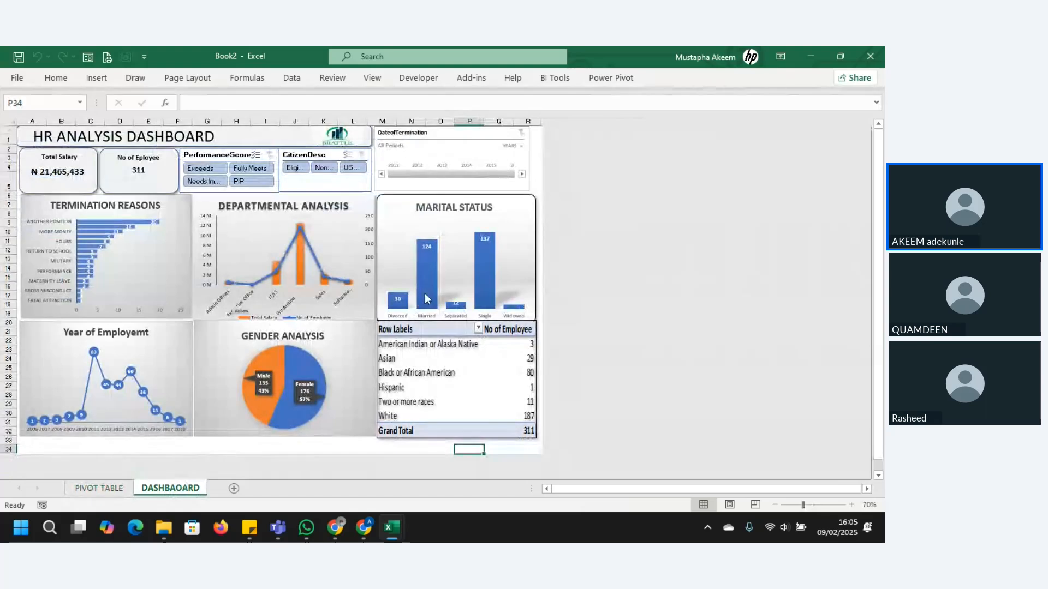
double_click(445, 398)
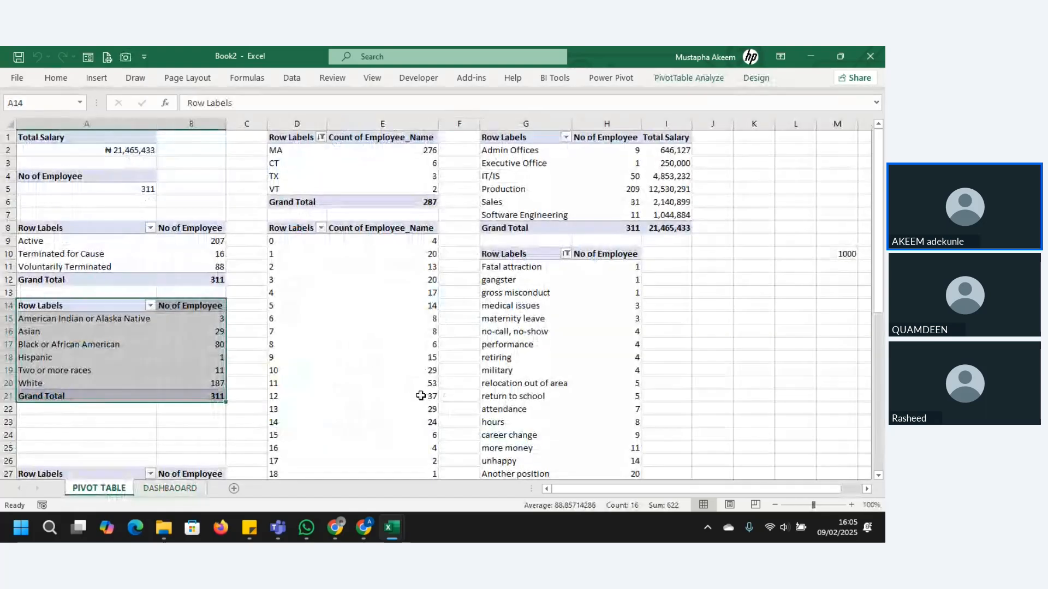
left_click(172, 488)
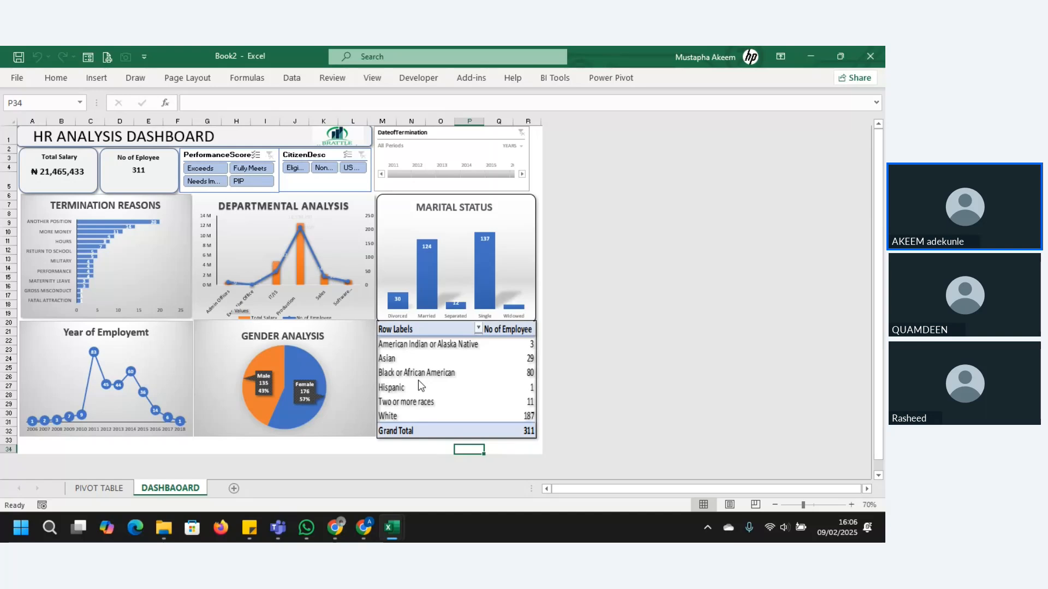
right_click(93, 486)
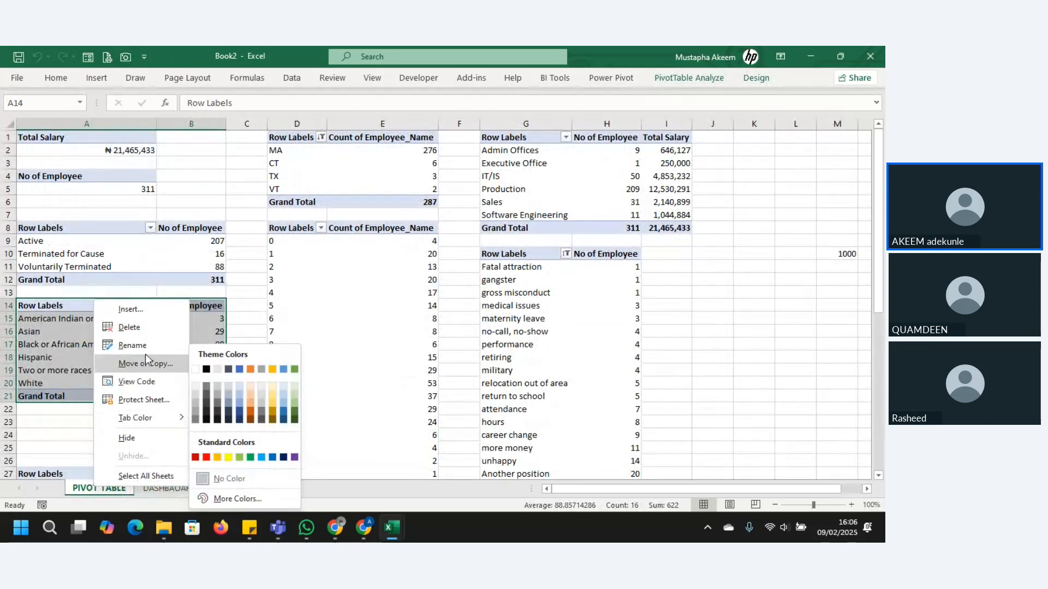
left_click(129, 444)
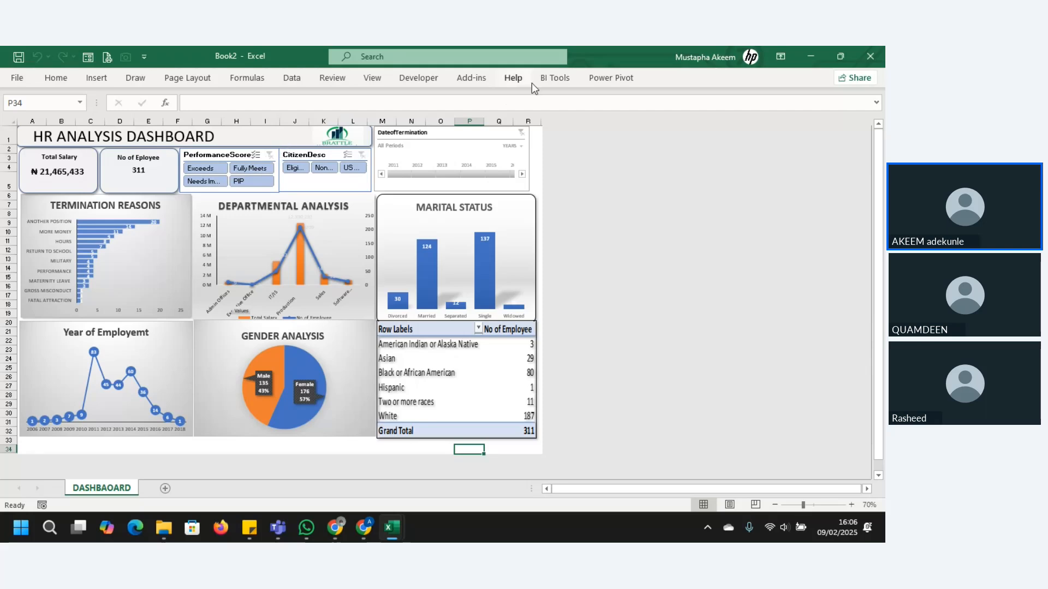
Step: Unprotect the dashboard sheet and turn off the Locked property of the PerformanceScore slicer
left_click(341, 78)
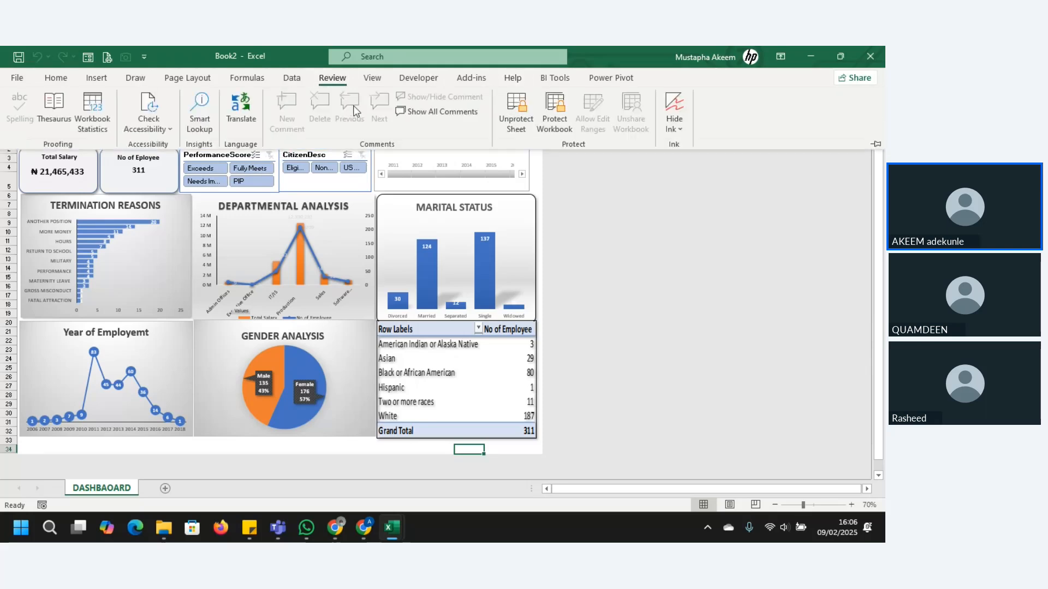
left_click(516, 112)
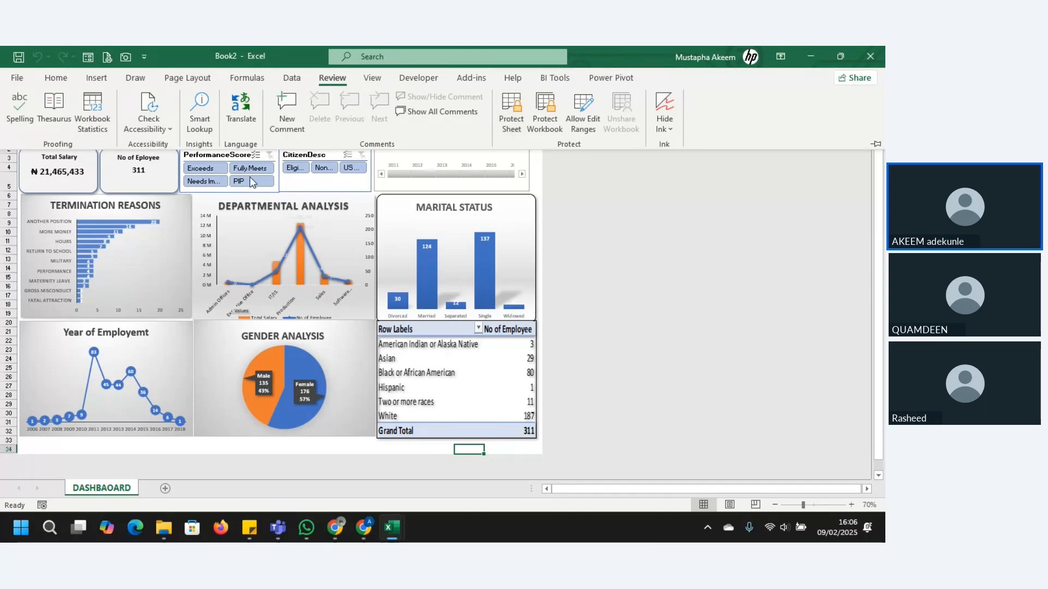
right_click(240, 158)
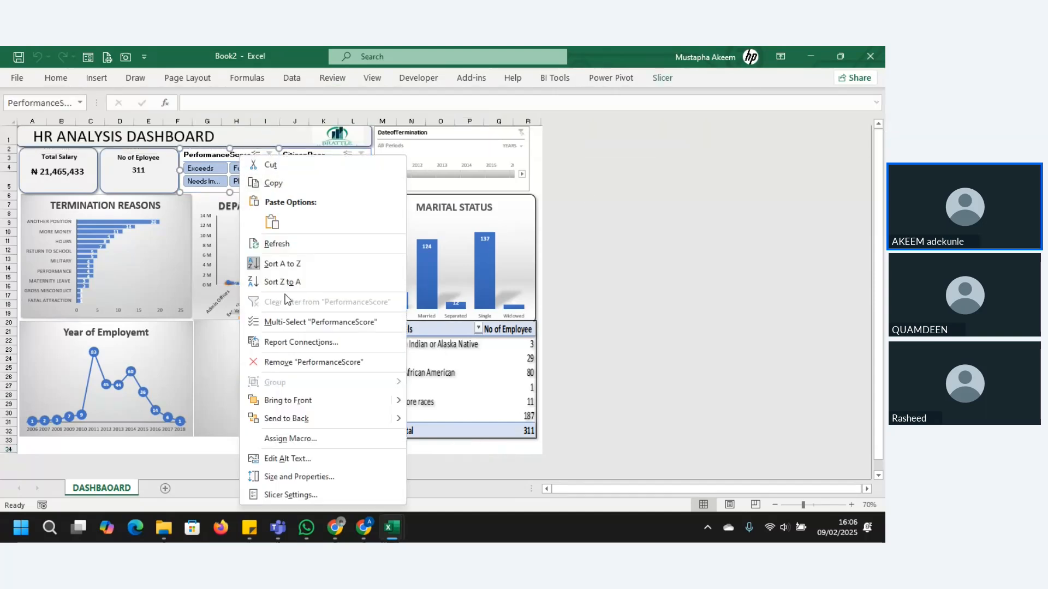
left_click(299, 478)
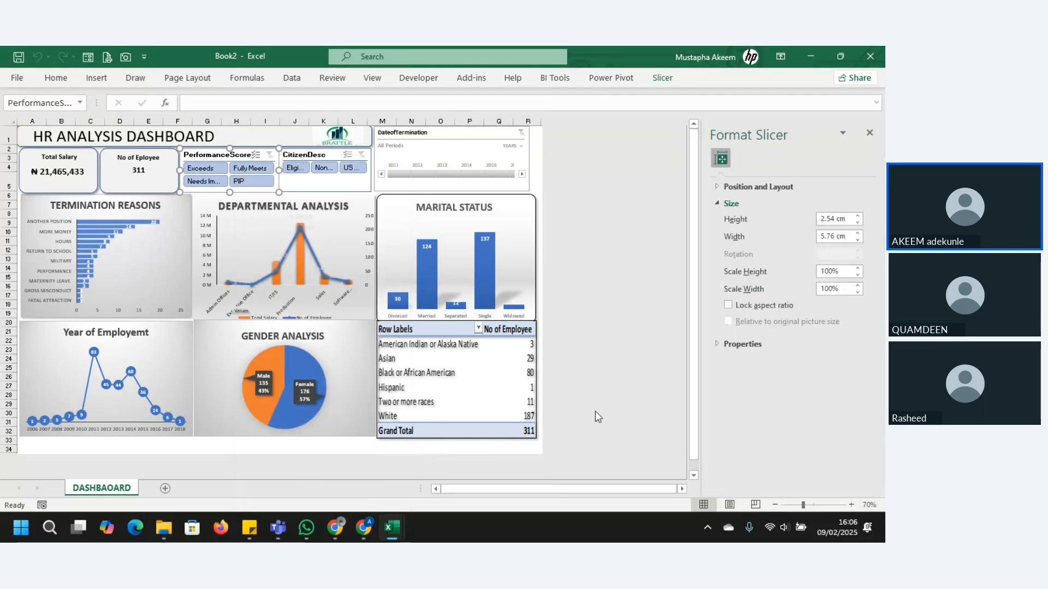
left_click(719, 343)
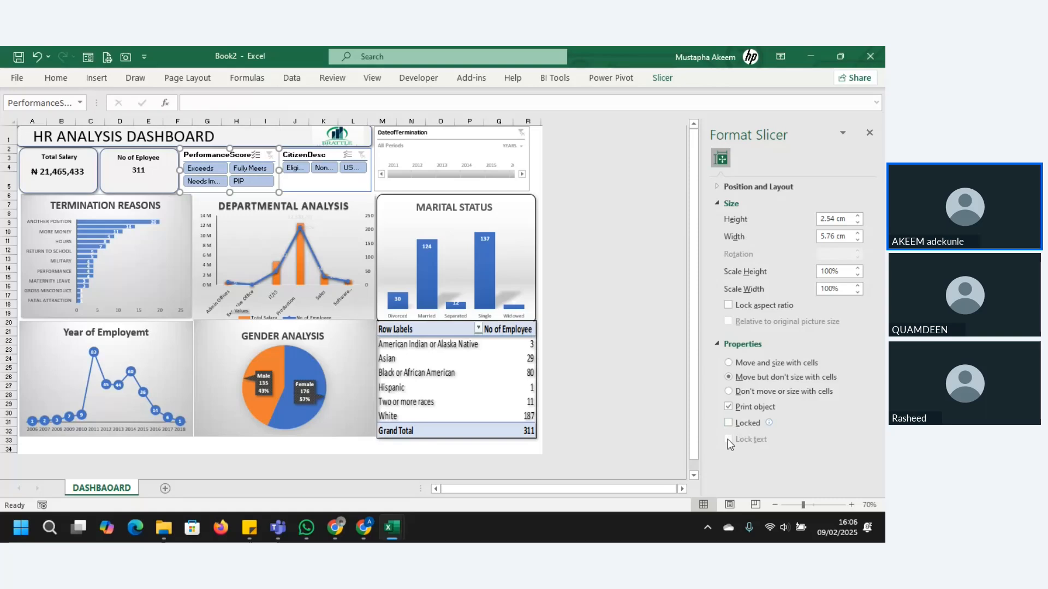
left_click_drag(697, 414, 698, 434)
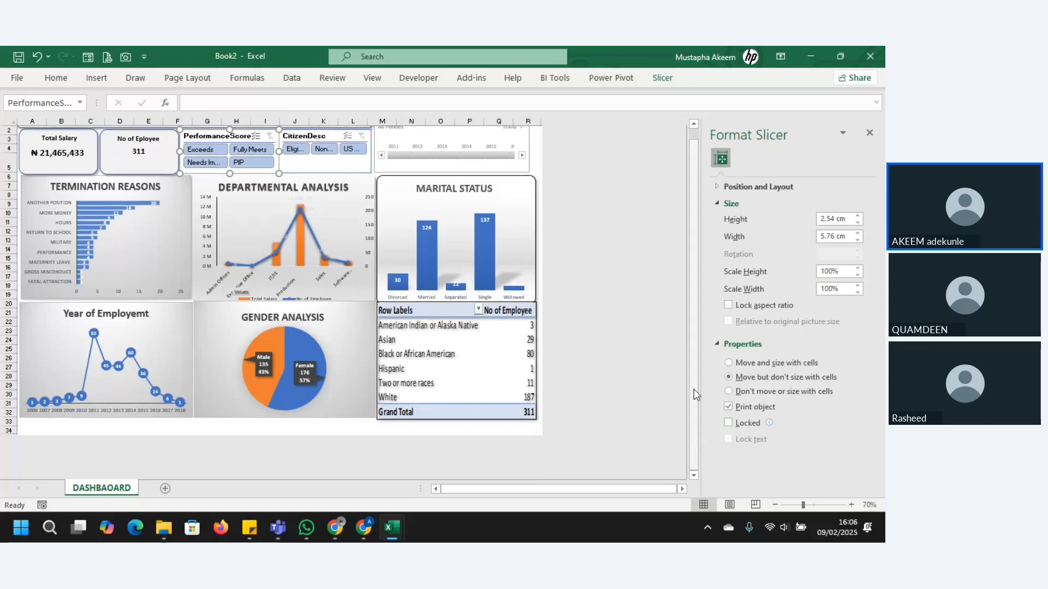
Step: Turn off the Locked property of the CitizenDesc slicer
left_click(344, 155)
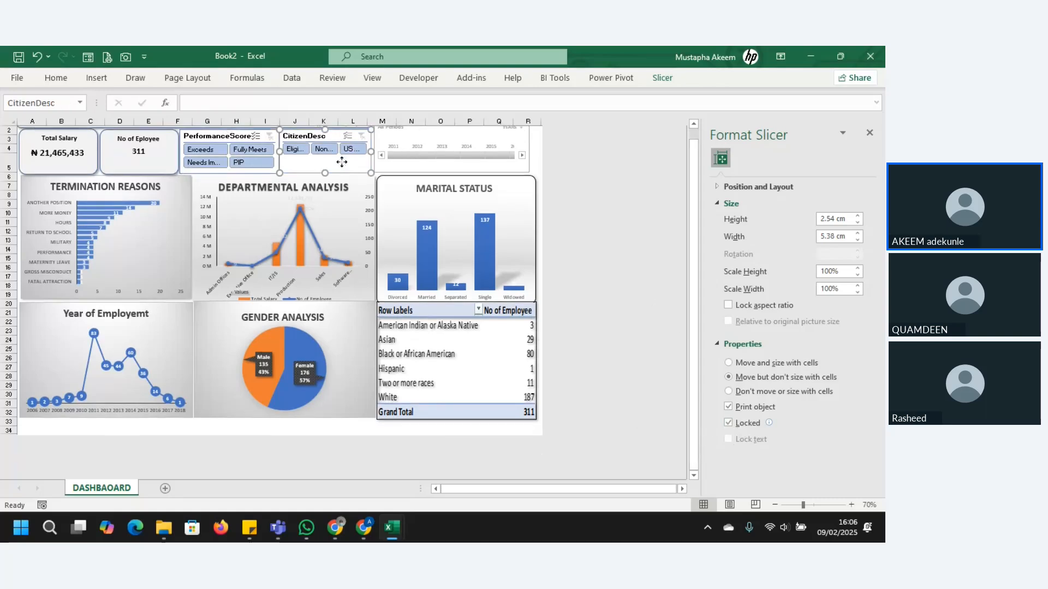
right_click(343, 160)
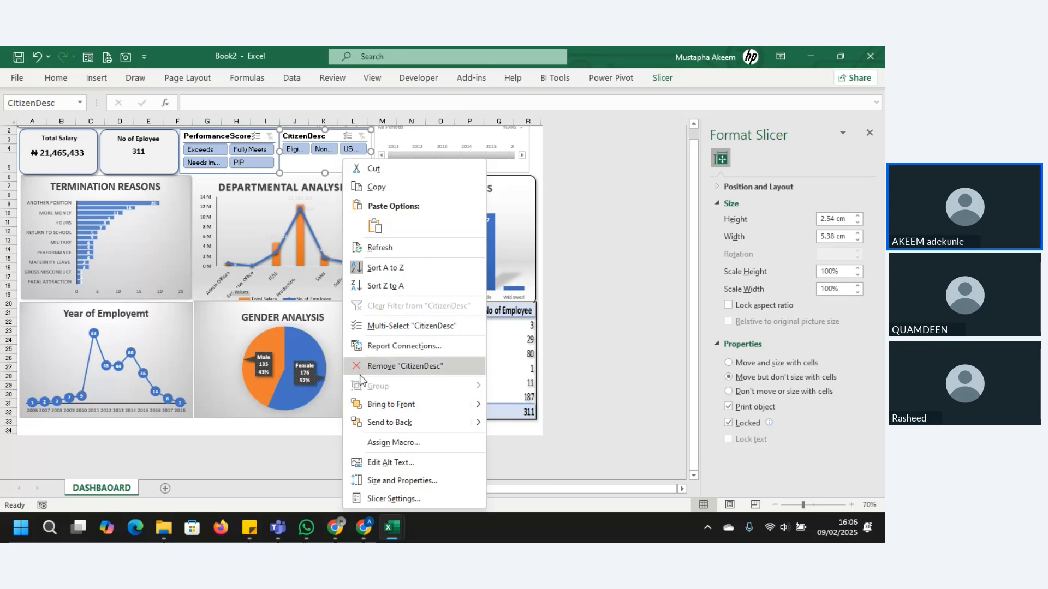
left_click(376, 482)
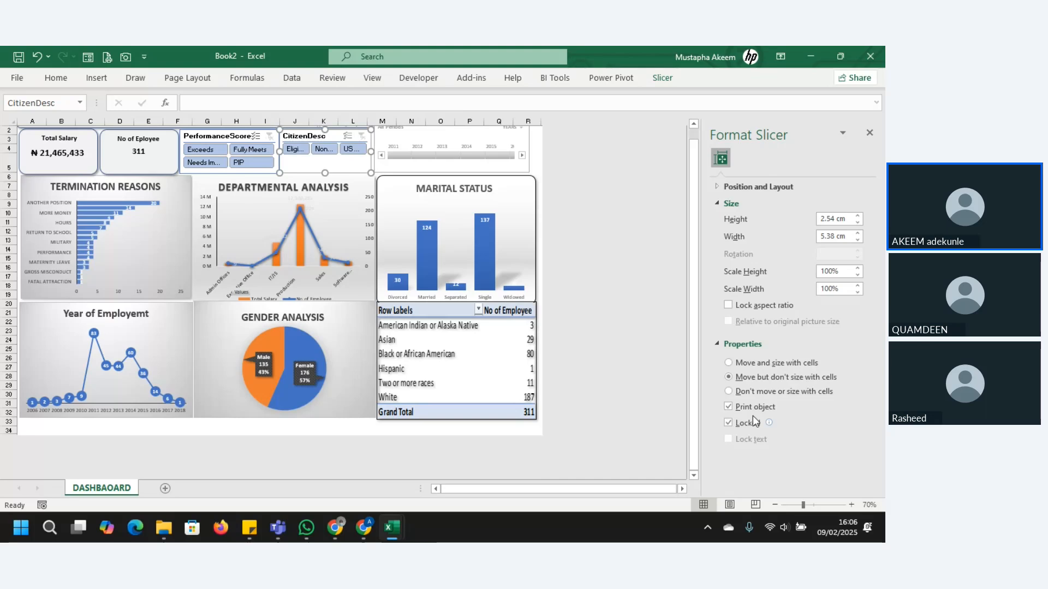
left_click(735, 422)
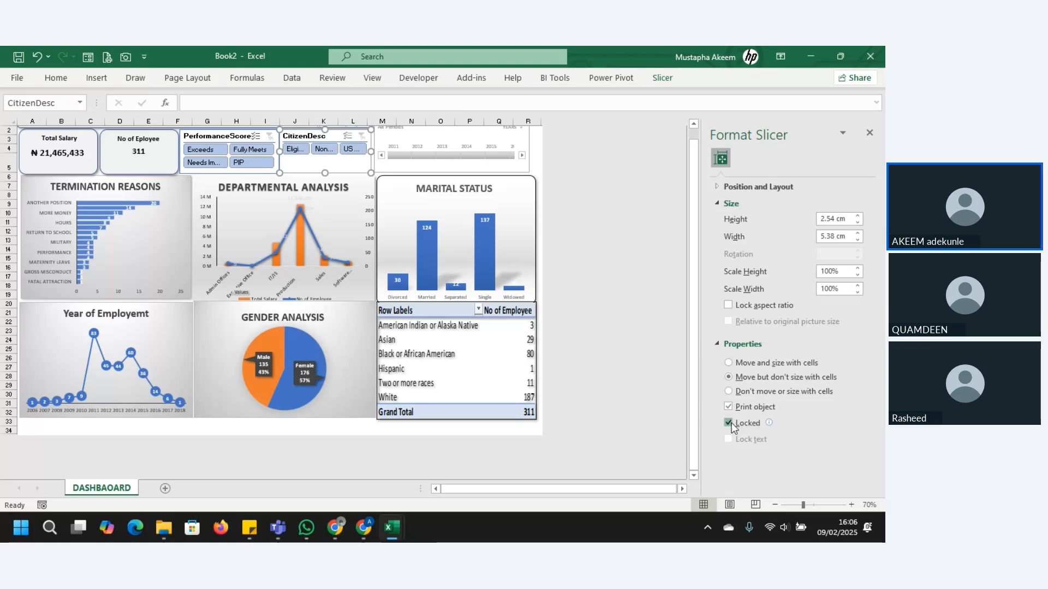
Step: Turn off the Locked property of the DateofTermination timeline
left_click(481, 170)
right_click(478, 163)
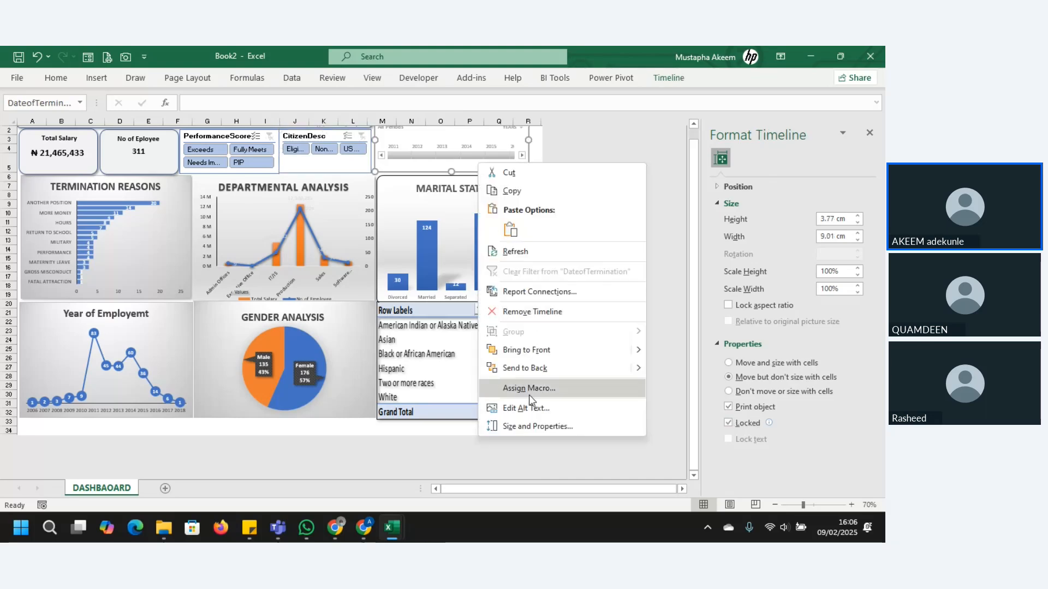
left_click(539, 425)
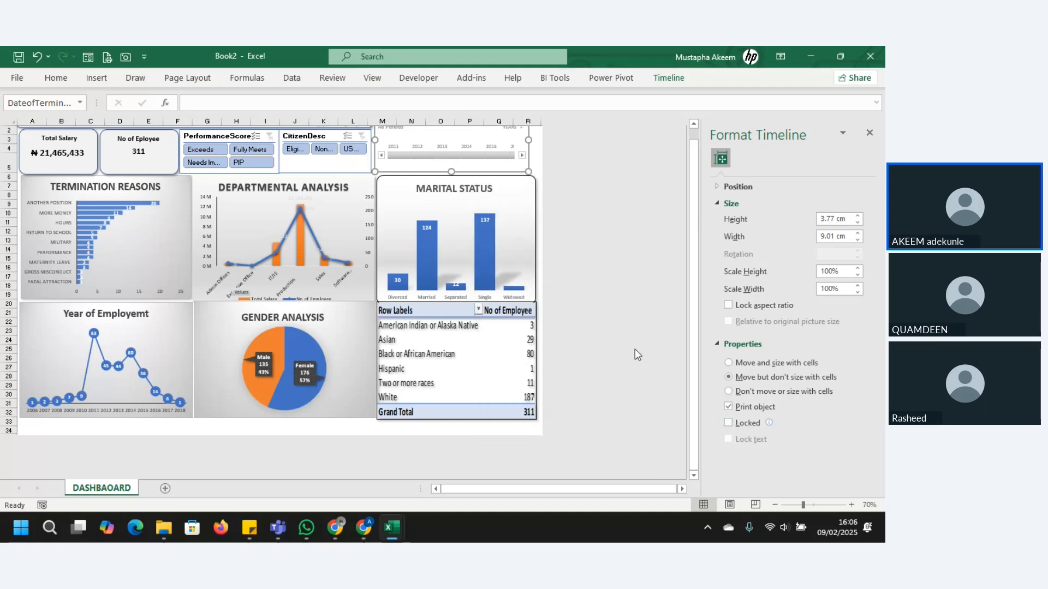
Step: Check the CitizenDesc slicer's Locked property and protect the dashboard sheet again with default permissions and no password
left_click(346, 173)
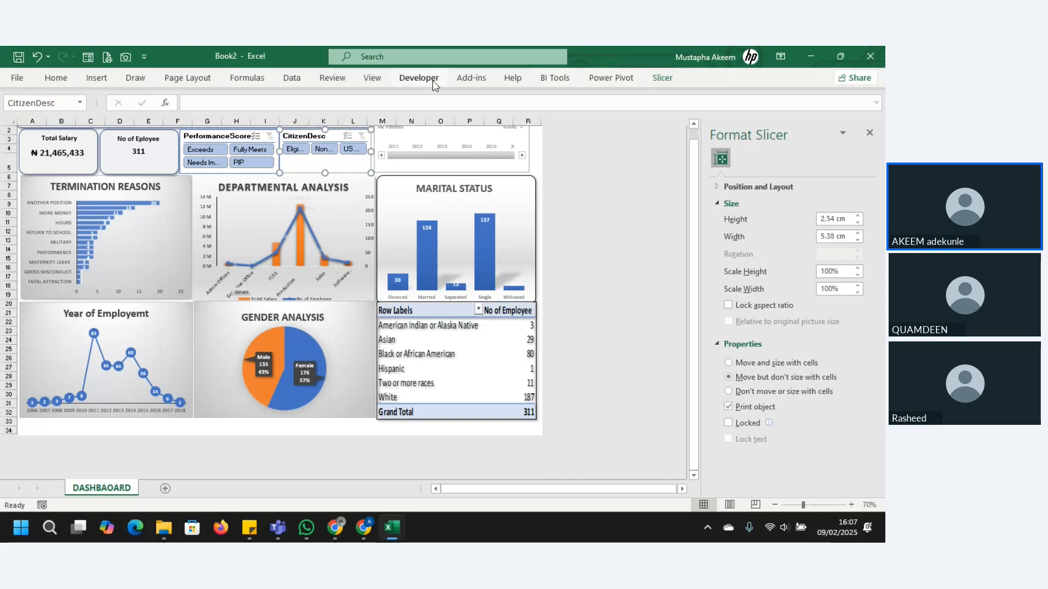
left_click(331, 78)
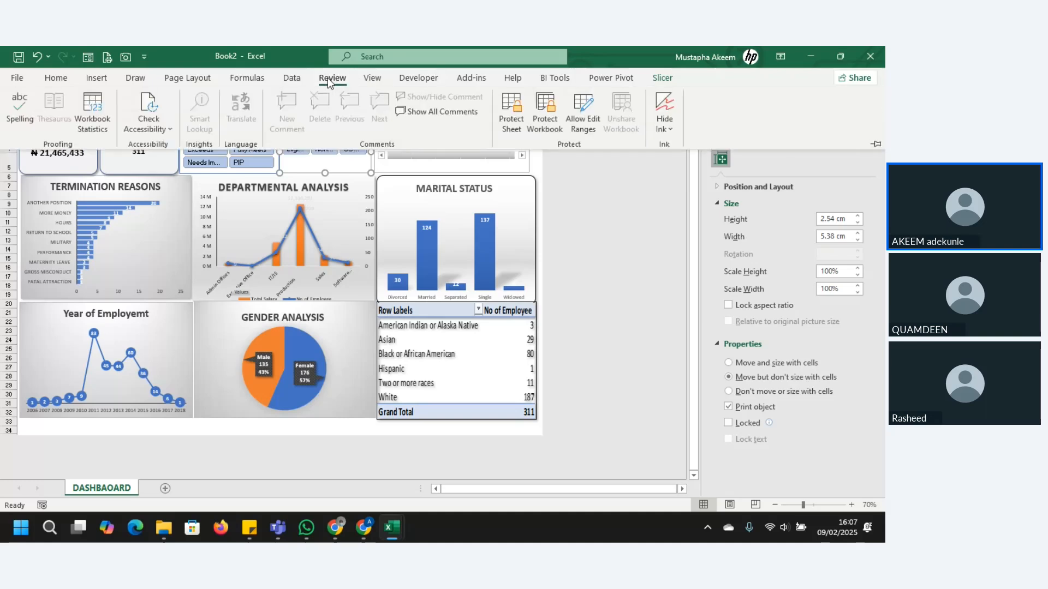
left_click(512, 120)
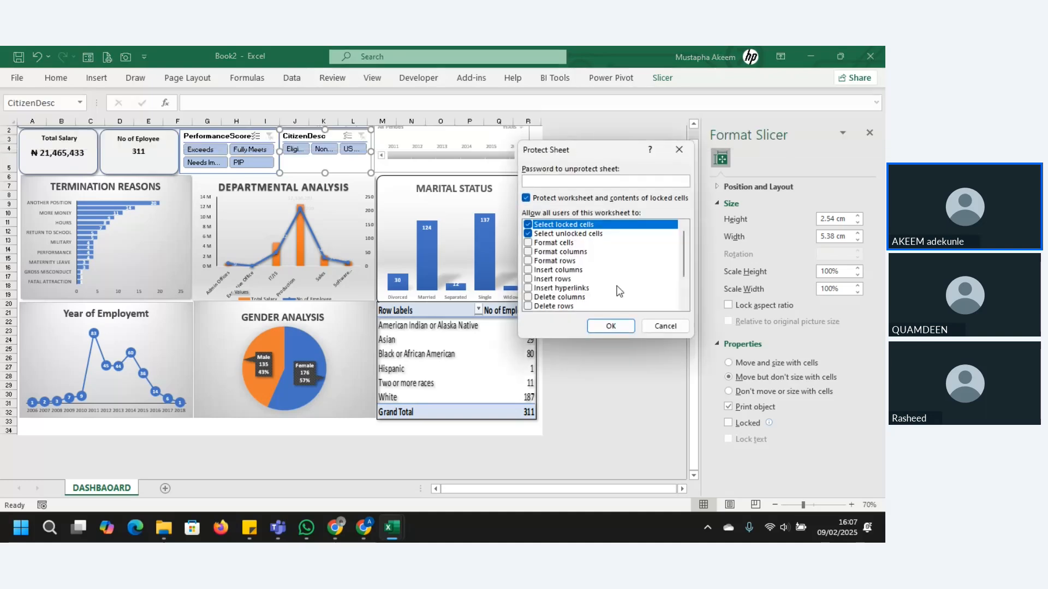
left_click(607, 326)
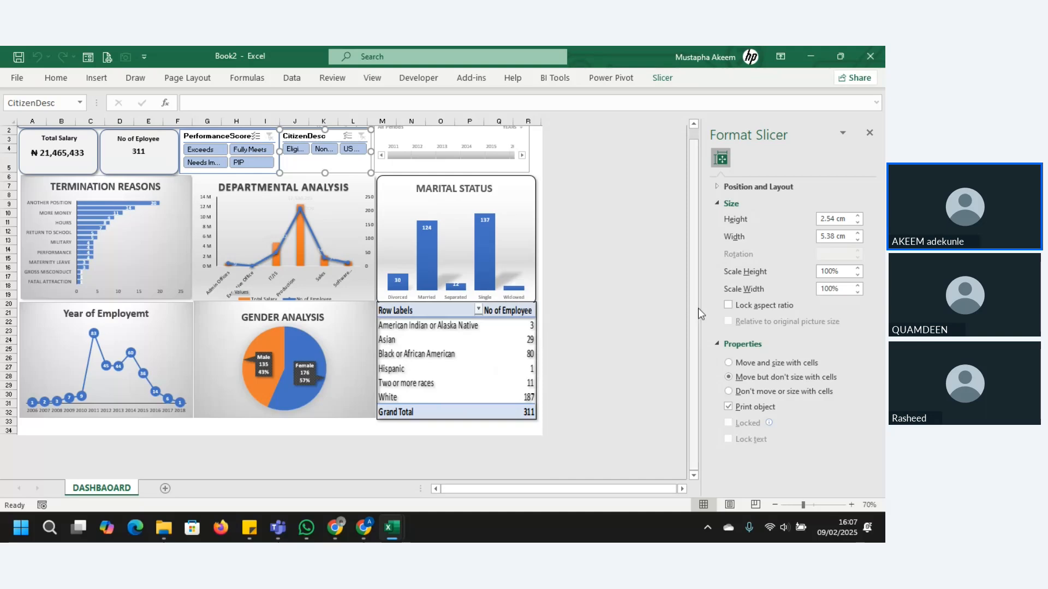
Step: Test the PerformanceScore slicer on the protected dashboard with Exceeds and Fully Meets
left_click_drag(698, 310, 697, 249)
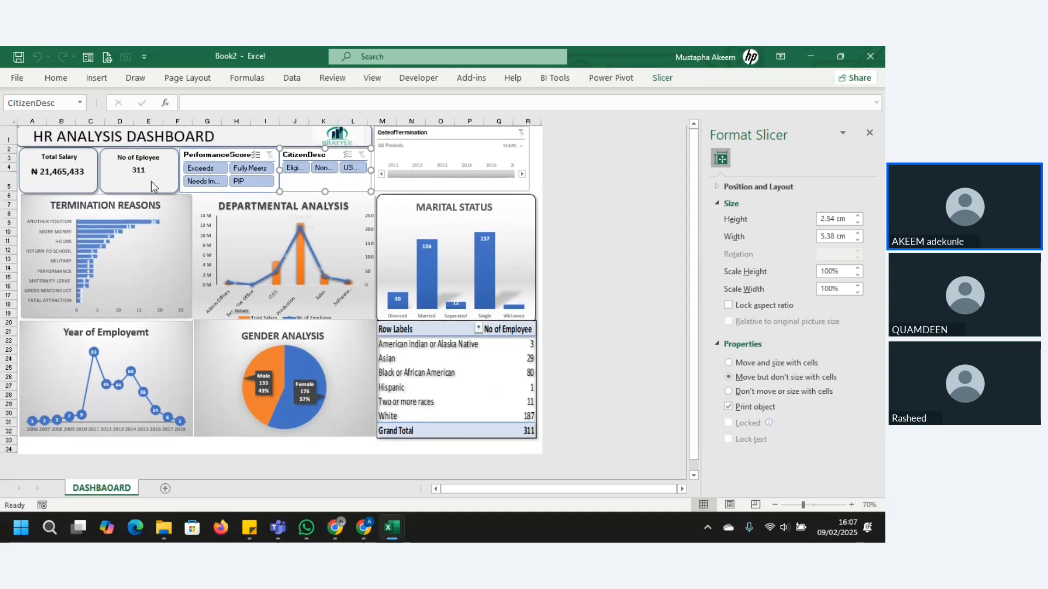
left_click(204, 170)
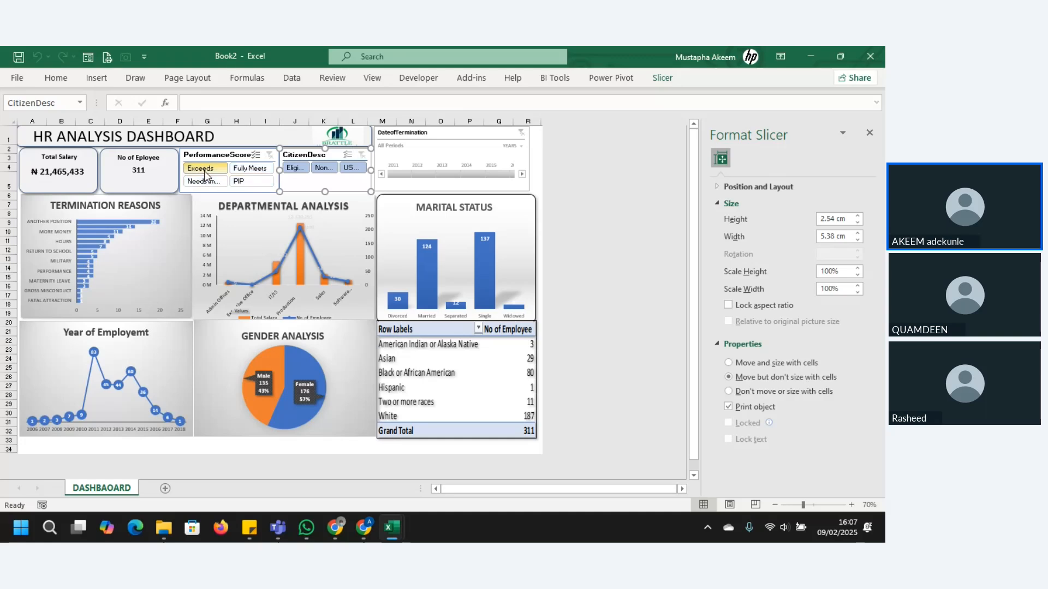
left_click(254, 168)
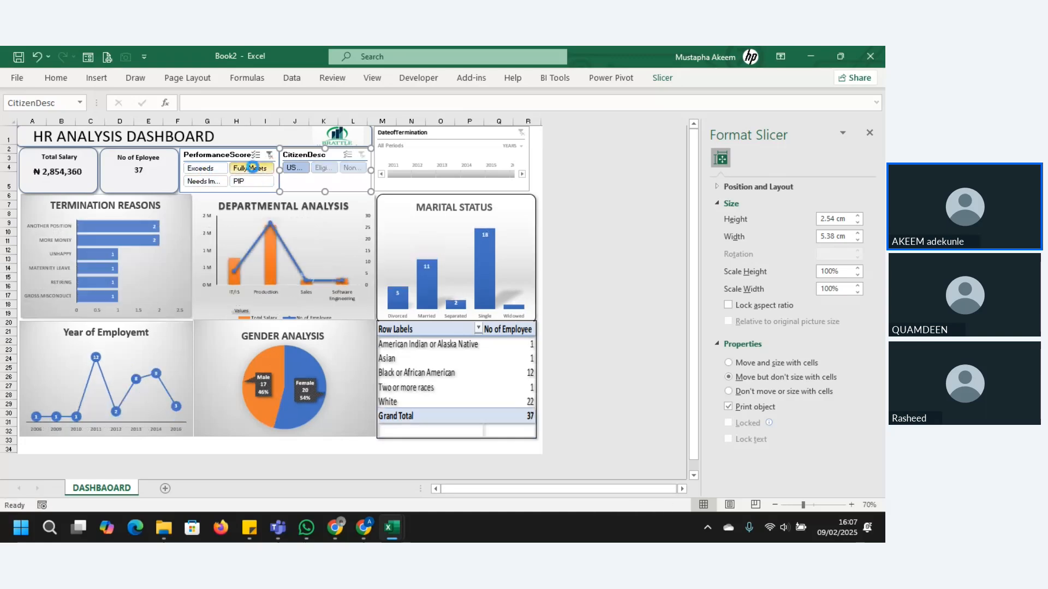
Step: Test the CitizenDesc slicer on the protected dashboard with the Eligible and Non-Citizen options
left_click(295, 169)
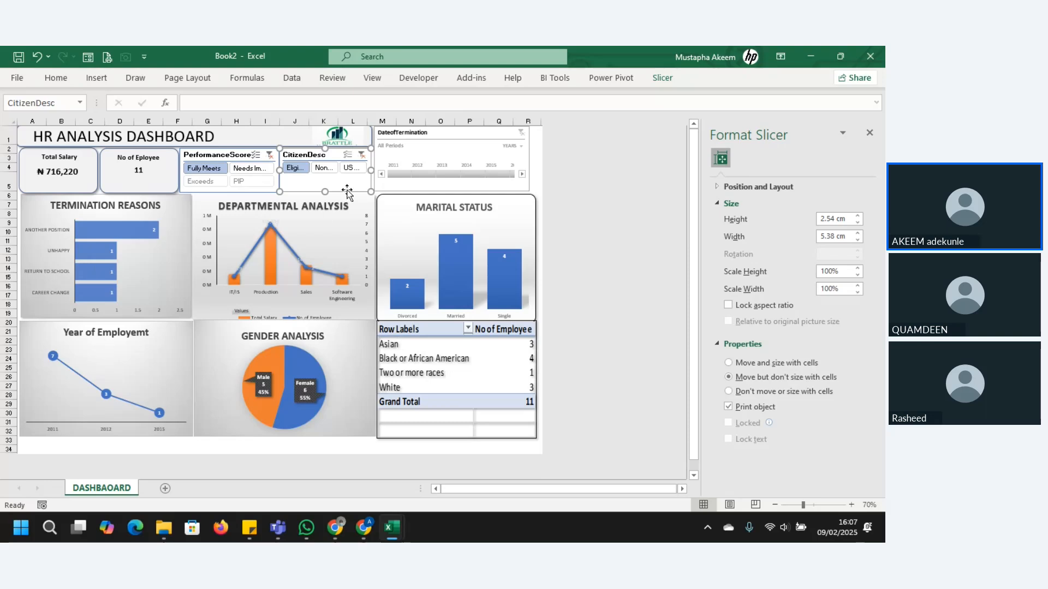
left_click(323, 168)
Step: Test the DateofTermination timeline with individual years from 2011 to 2015 and check whether its time level can be changed
left_click(417, 173)
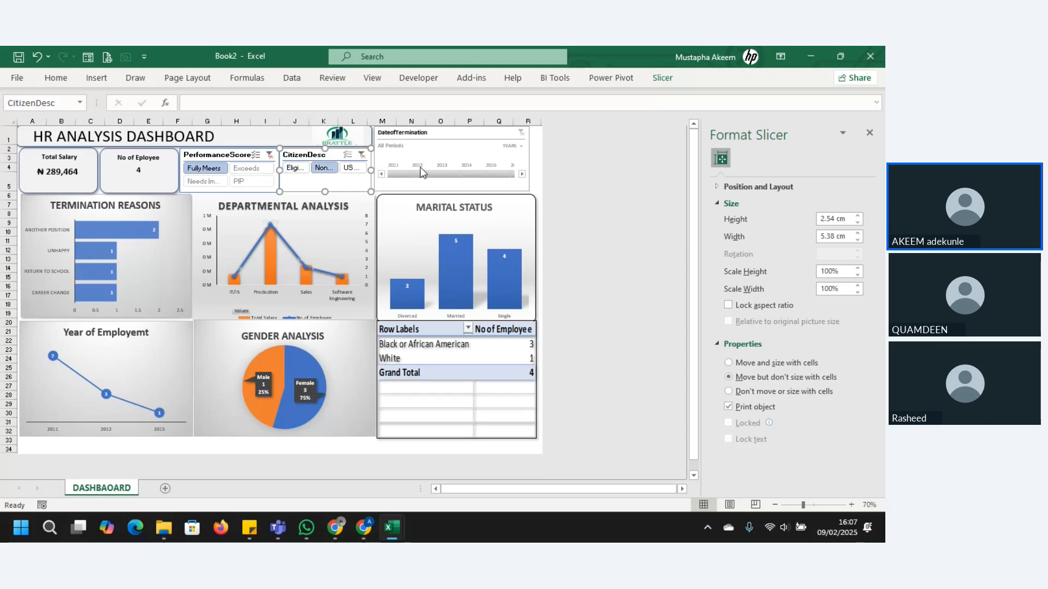
left_click(520, 158)
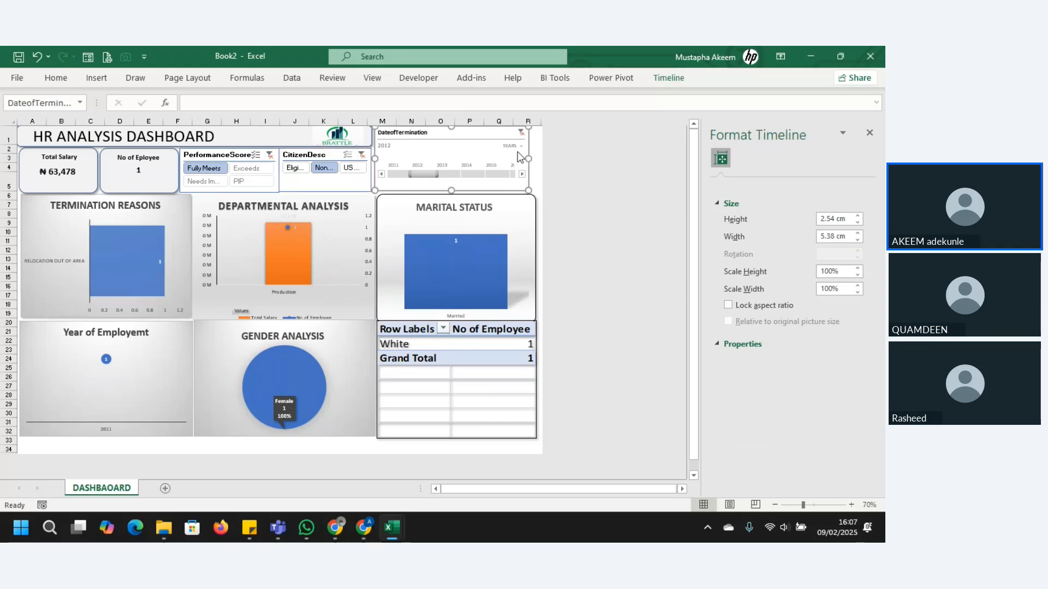
left_click(520, 146)
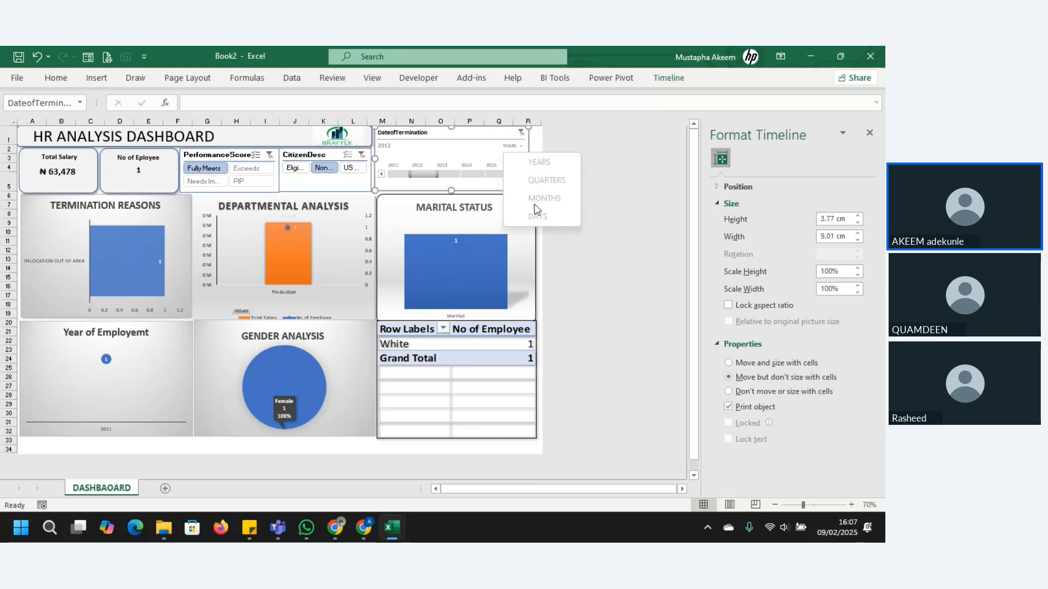
left_click(404, 173)
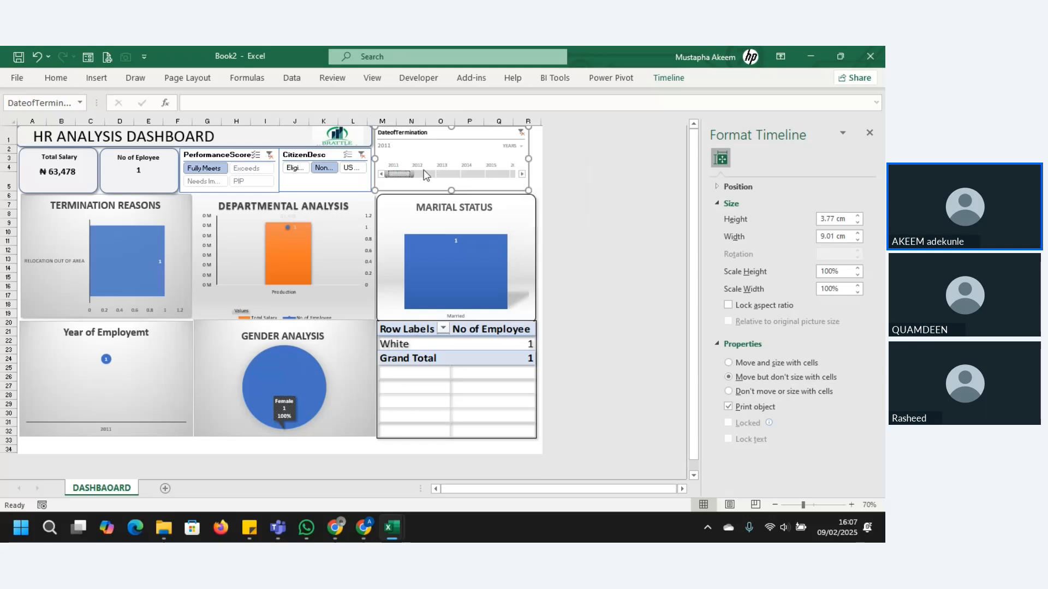
left_click(449, 173)
left_click(471, 173)
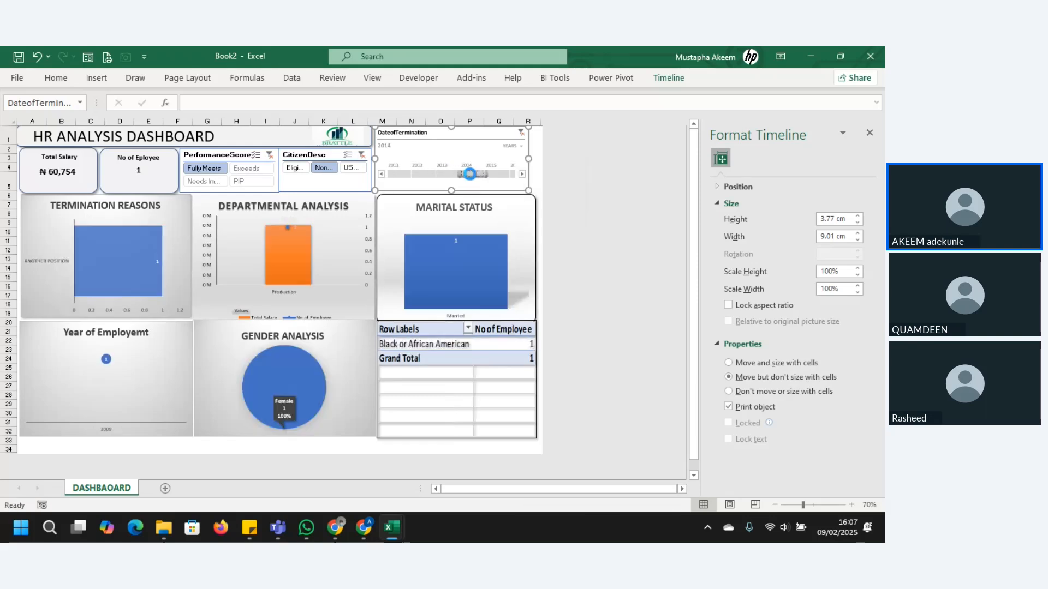
left_click(498, 174)
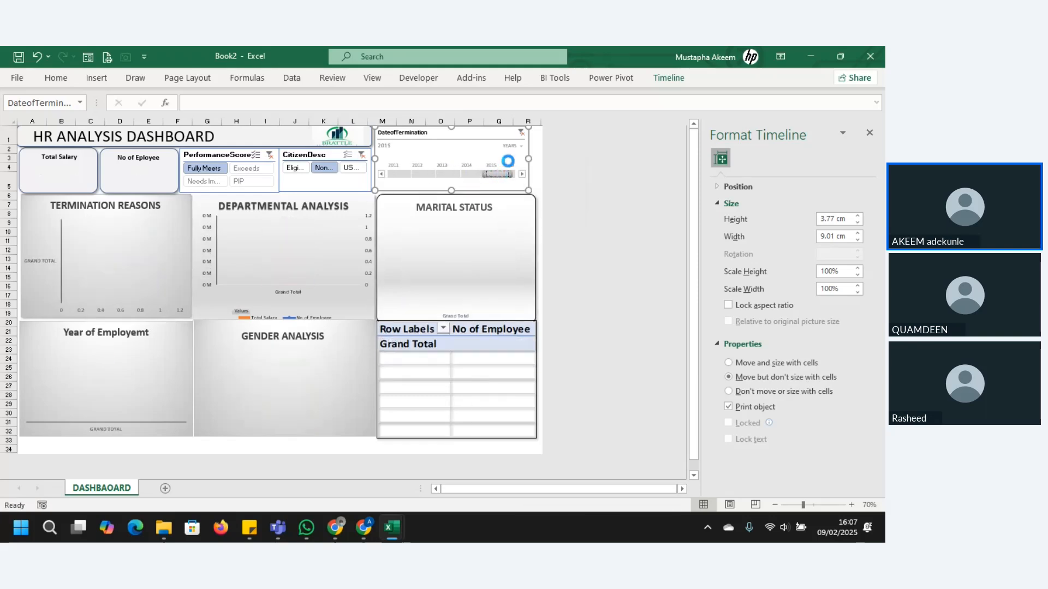
Step: Clear the timeline and slicer filters on the dashboard and close the Format Timeline pane
left_click(521, 132)
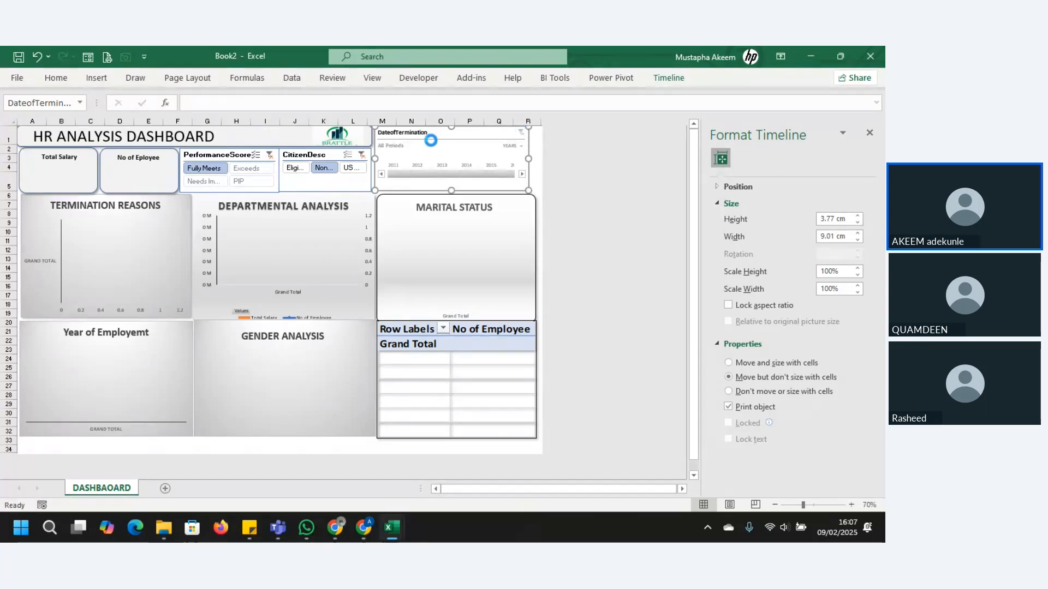
left_click(268, 154)
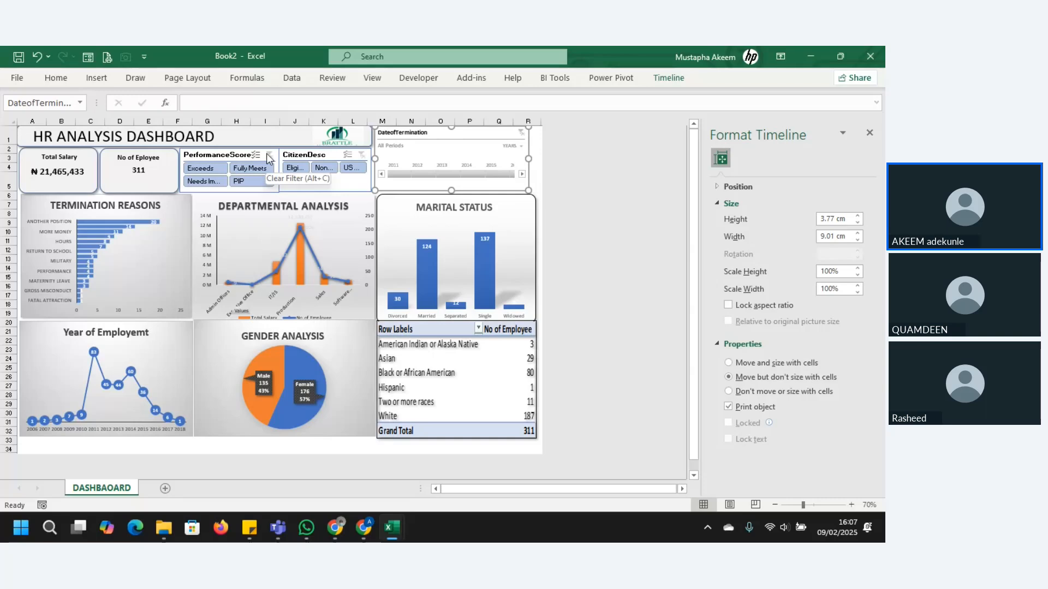
left_click(870, 131)
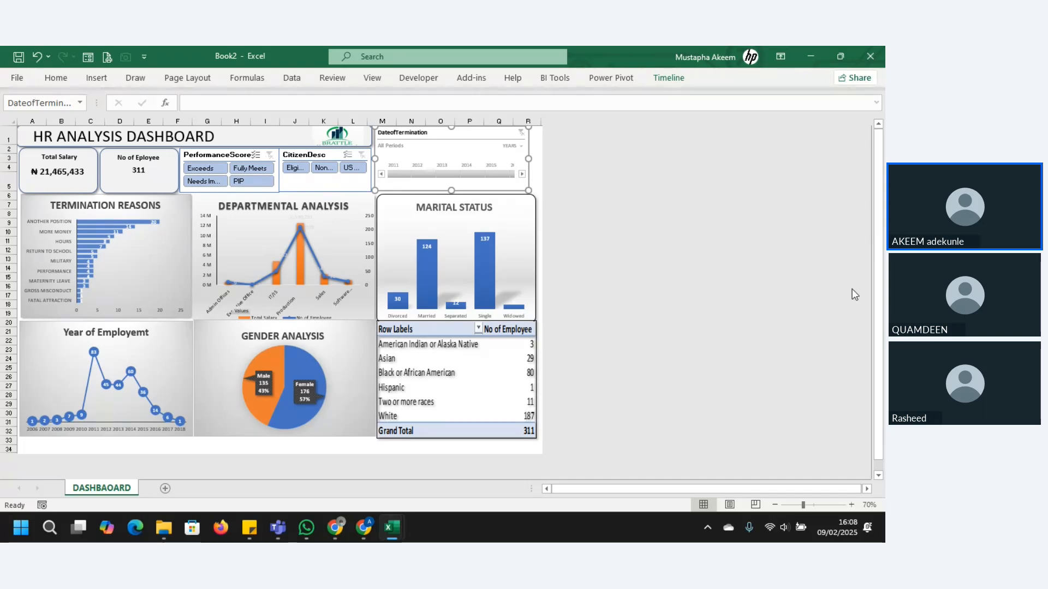
left_click_drag(878, 284, 876, 260)
Step: Open the dashboard's print settings and set the page to Landscape Orientation
left_click(11, 77)
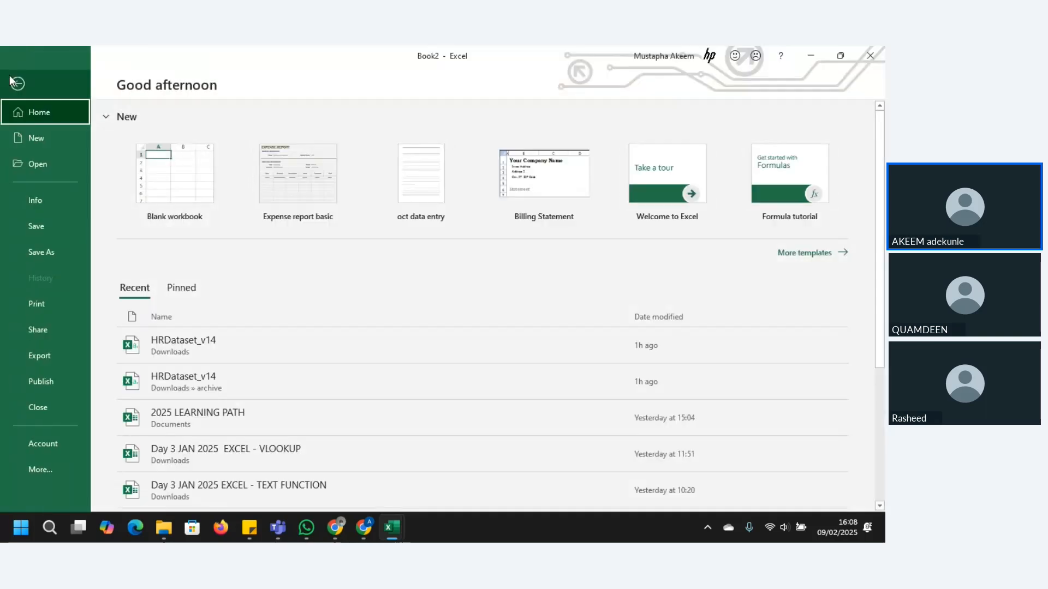
left_click(41, 251)
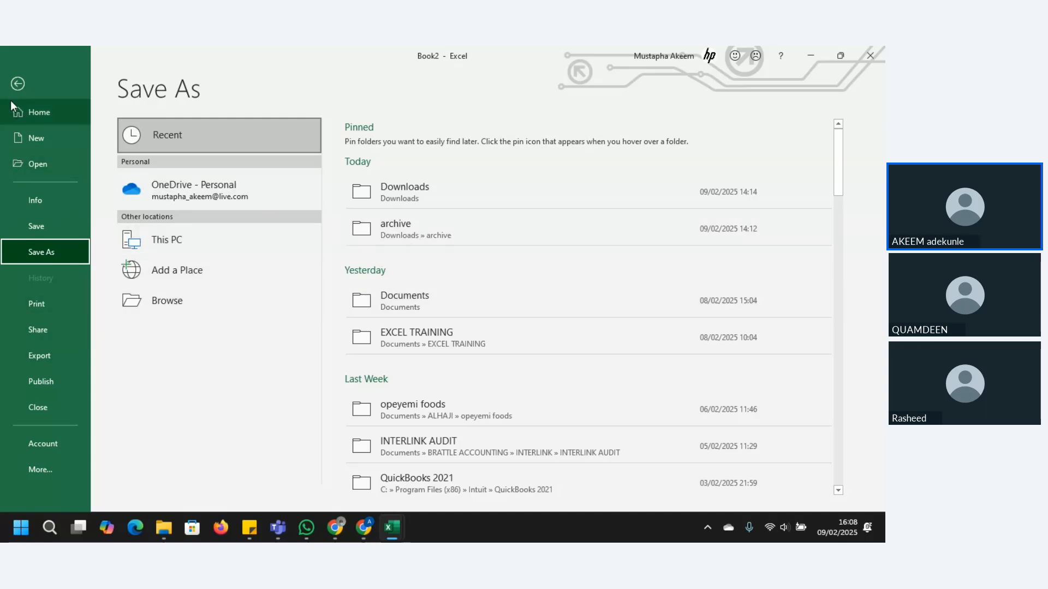
left_click(41, 306)
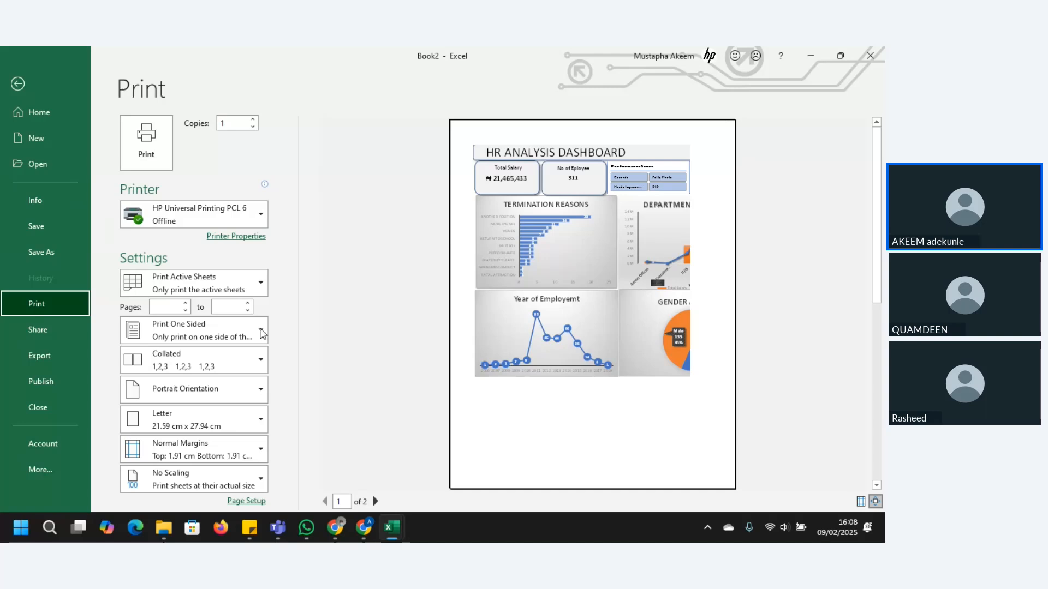
left_click(230, 397)
left_click(213, 444)
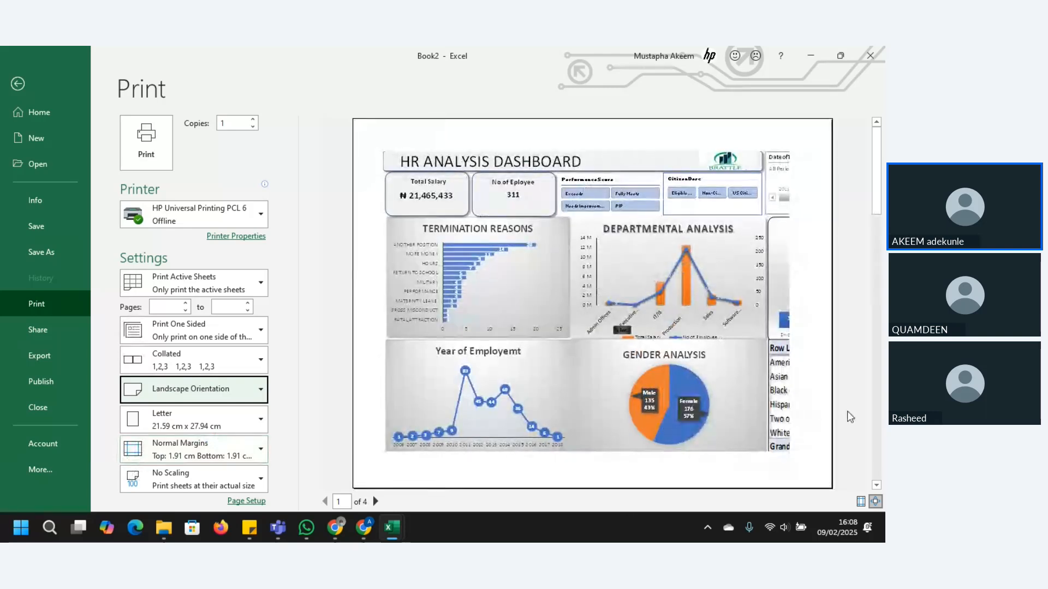
Step: Examine every page of the print preview to see how the dashboard splits across them, and return to page 1
left_click(375, 501)
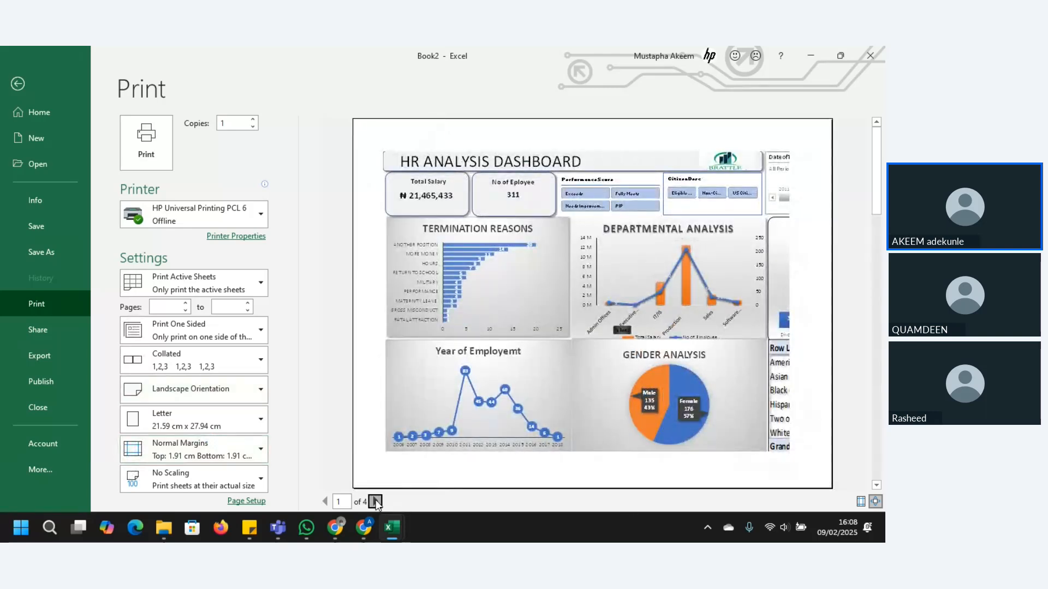
left_click(375, 501)
left_click(375, 501)
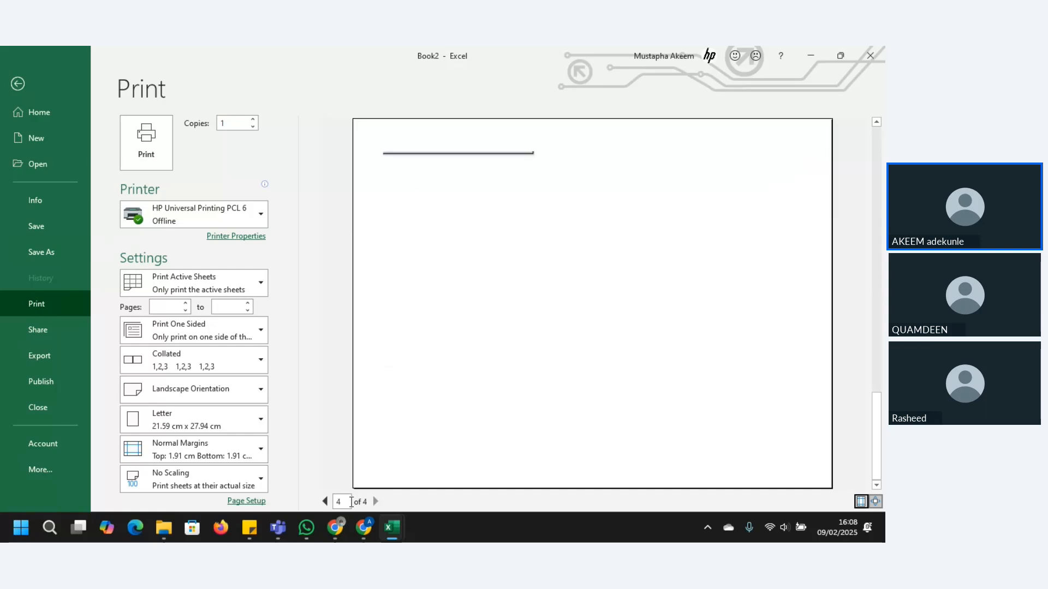
left_click(325, 502)
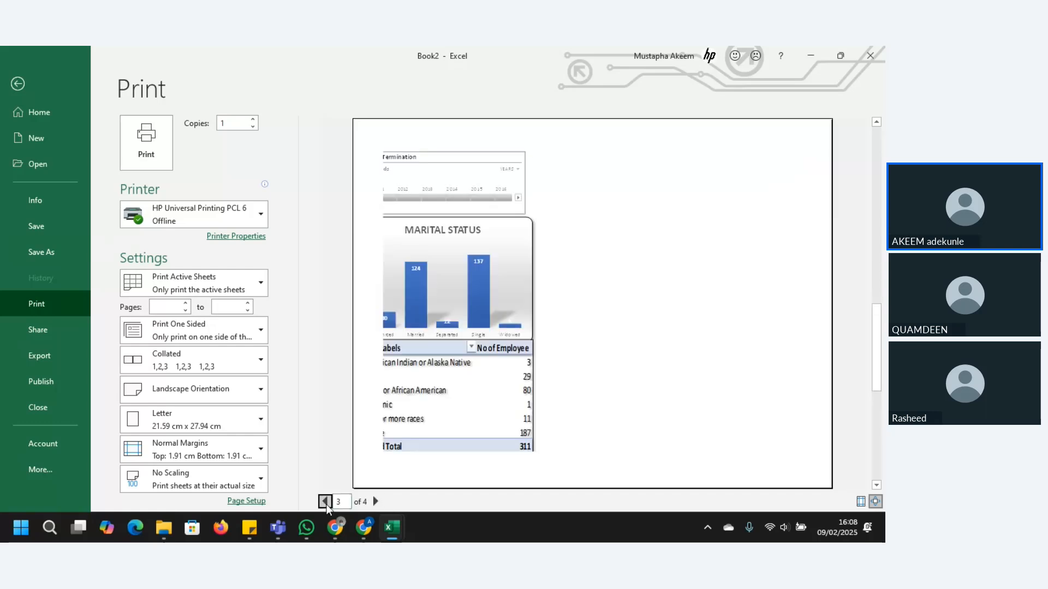
left_click(325, 501)
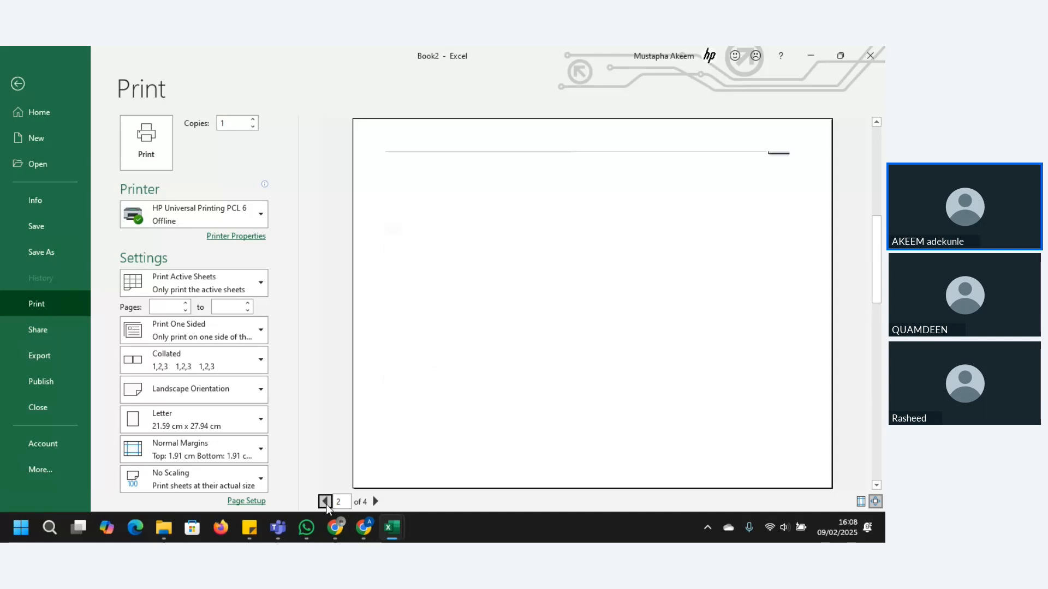
left_click(324, 501)
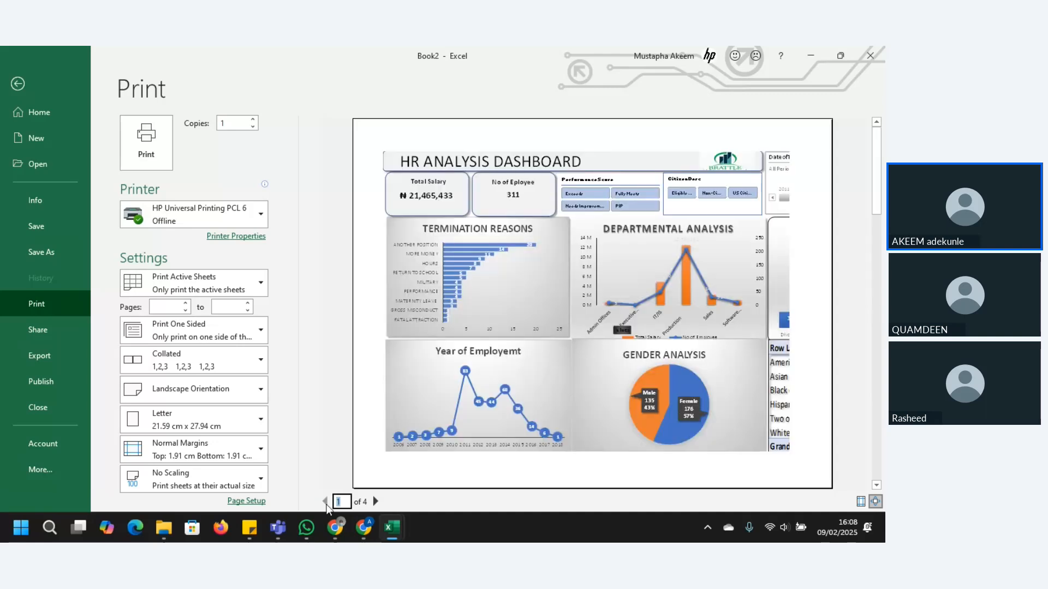
Step: Show the margin guides in the print preview and reduce the bottom margin to about 1.12 cm
left_click(444, 473)
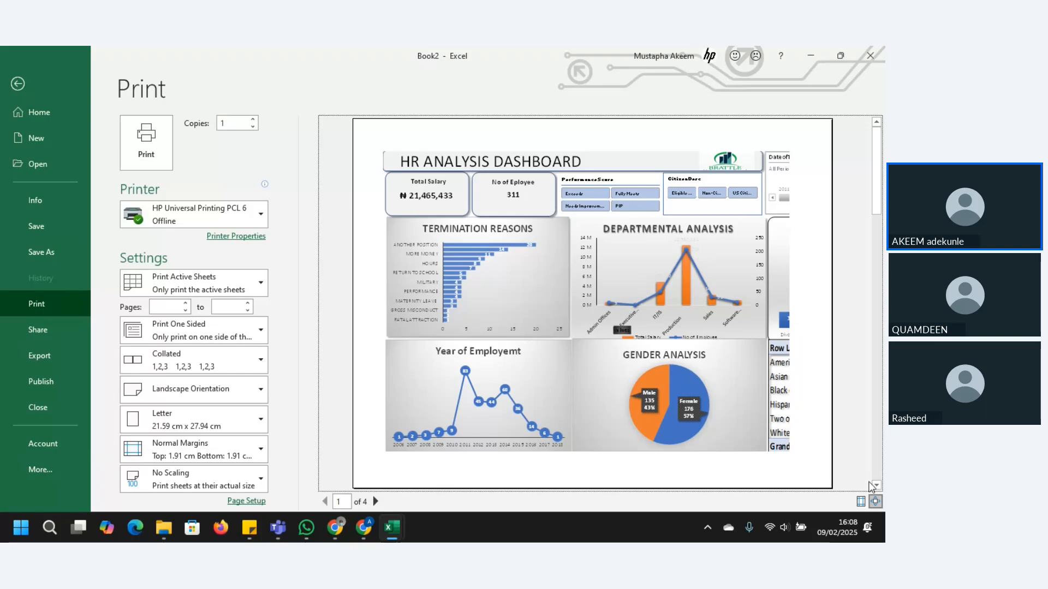
left_click(861, 501)
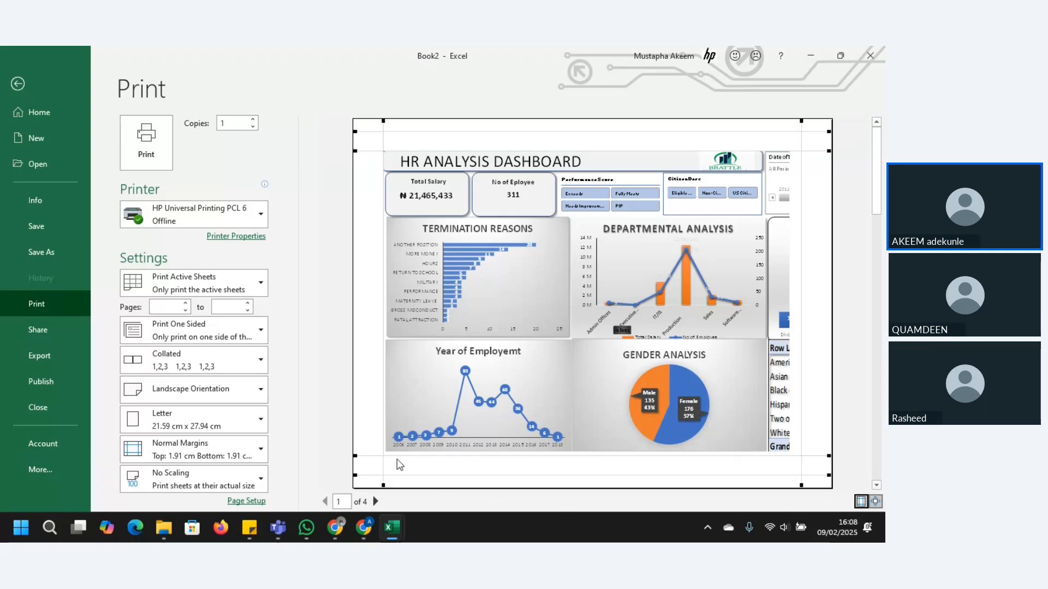
left_click_drag(361, 455, 366, 468)
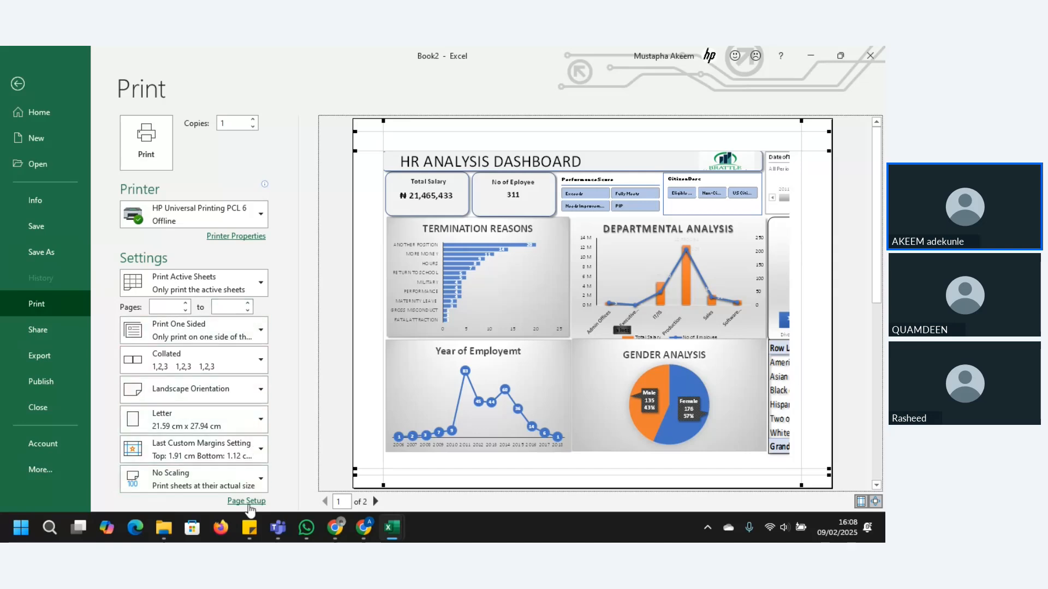
Step: Set the page scaling to fit 1 page wide by 1 tall
left_click(247, 504)
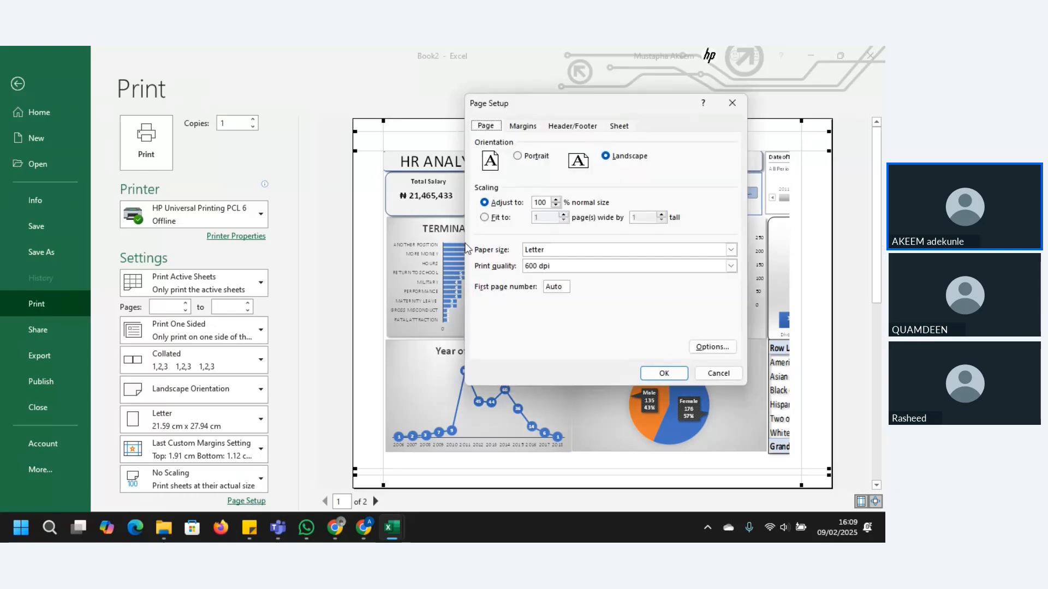
left_click(484, 218)
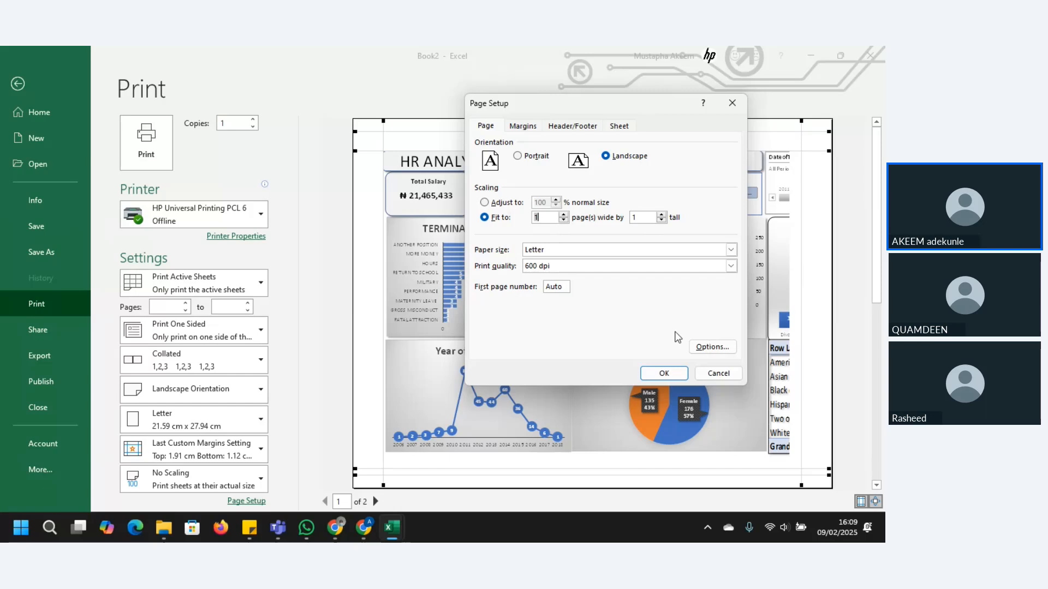
left_click(666, 374)
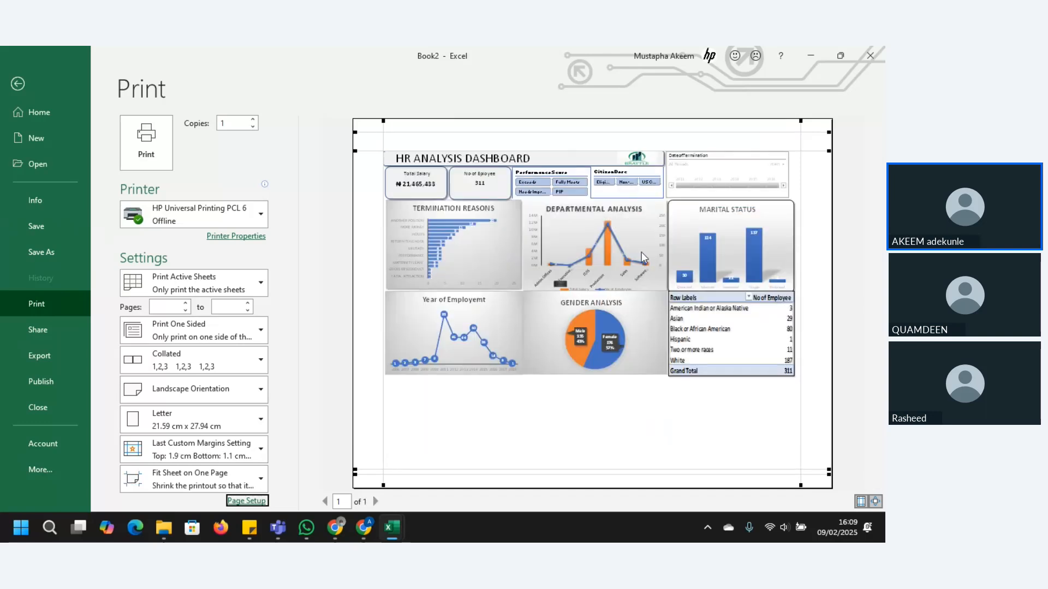
Step: Reduce the top margin to about 0.91 cm and narrow the left and right margins in the print preview
left_click(576, 362)
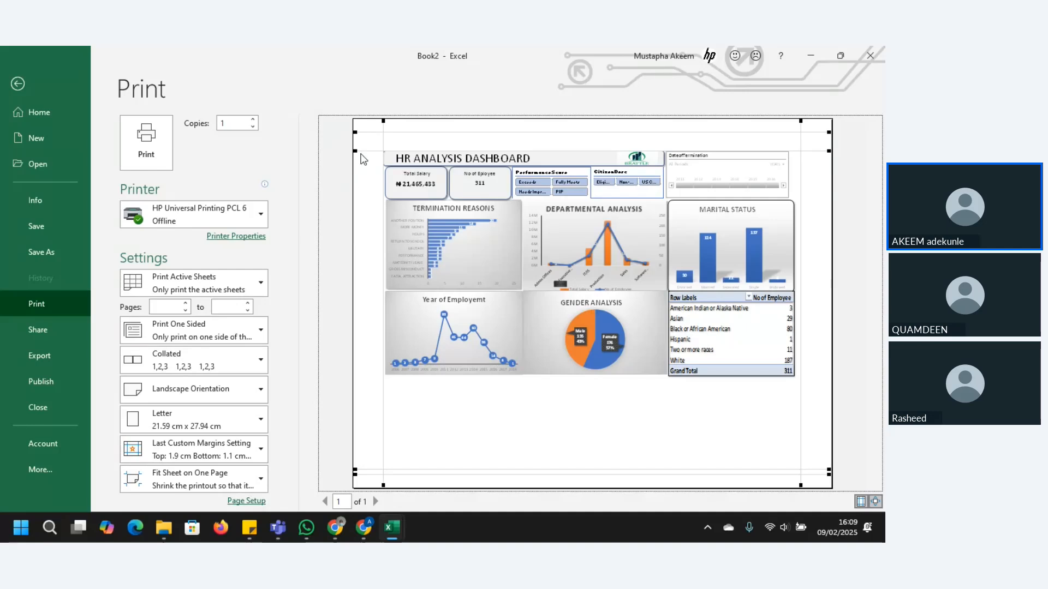
left_click_drag(358, 152, 352, 131)
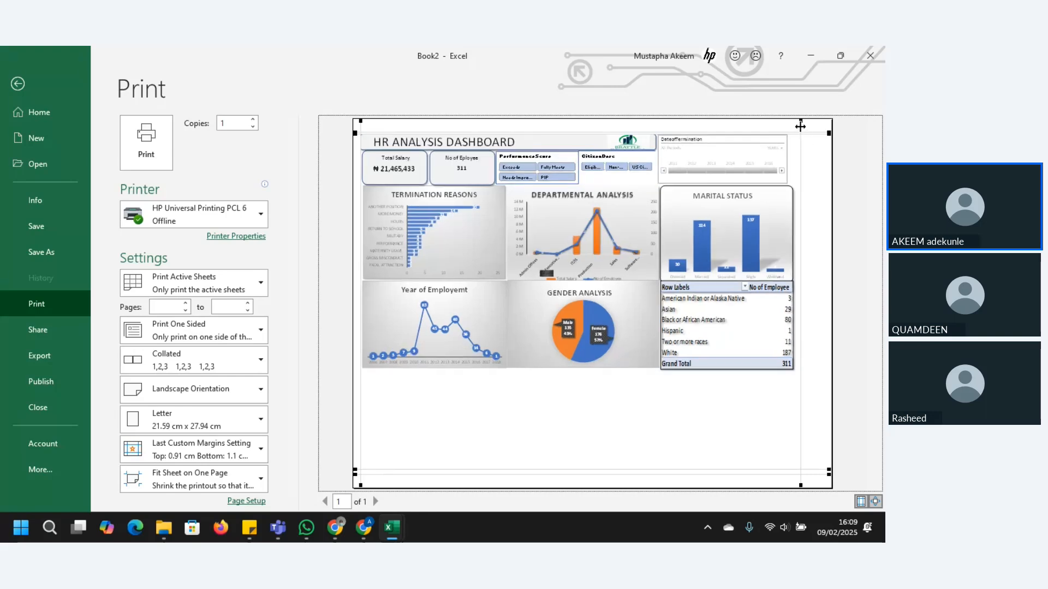
left_click_drag(800, 126, 826, 134)
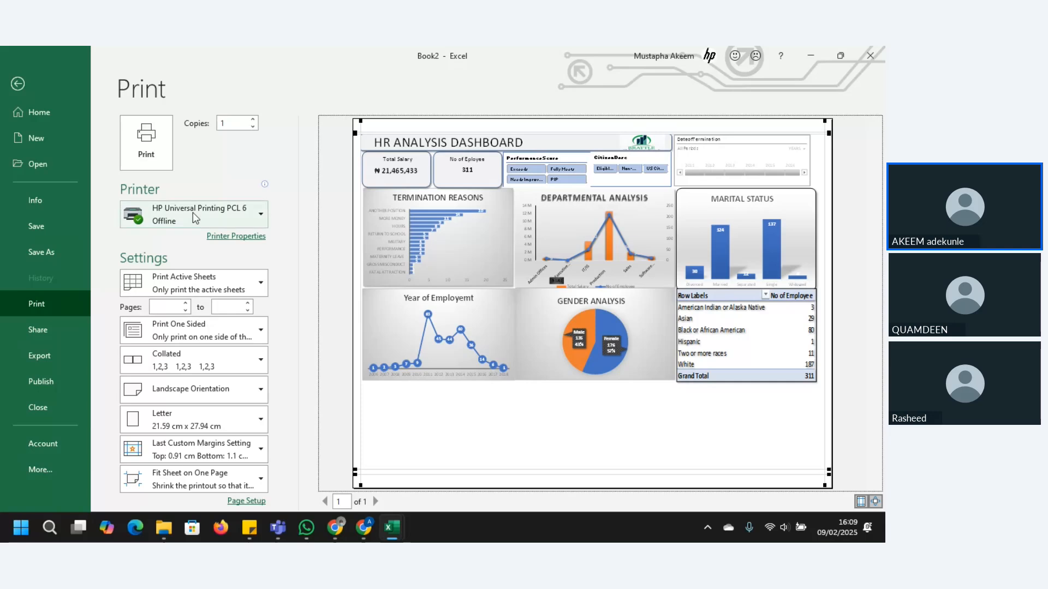
Step: Choose Microsoft Print to PDF as the printer and print the dashboard
left_click(192, 212)
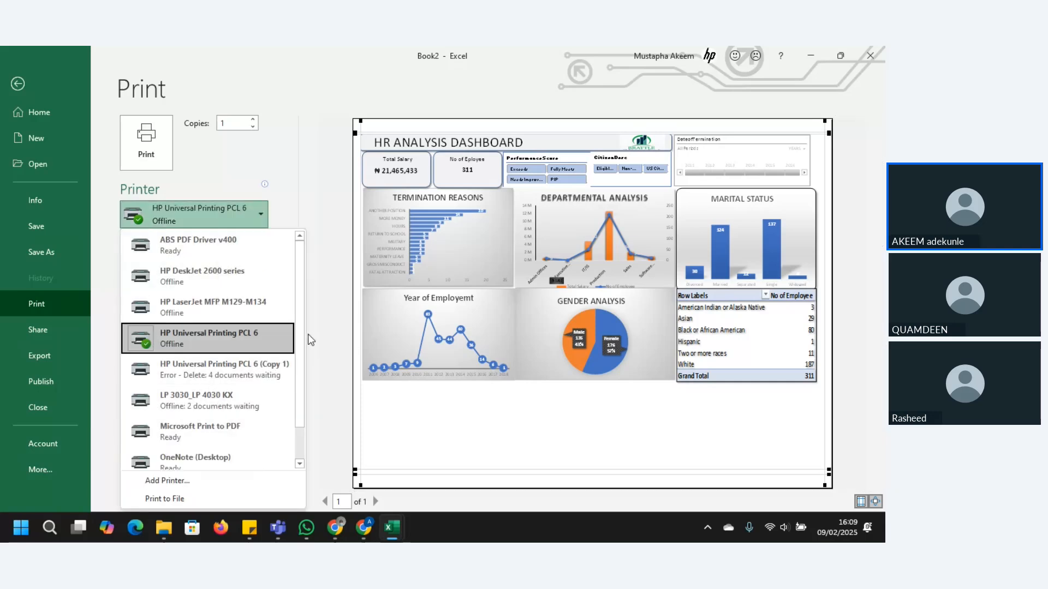
scroll(300, 336, "down", 1)
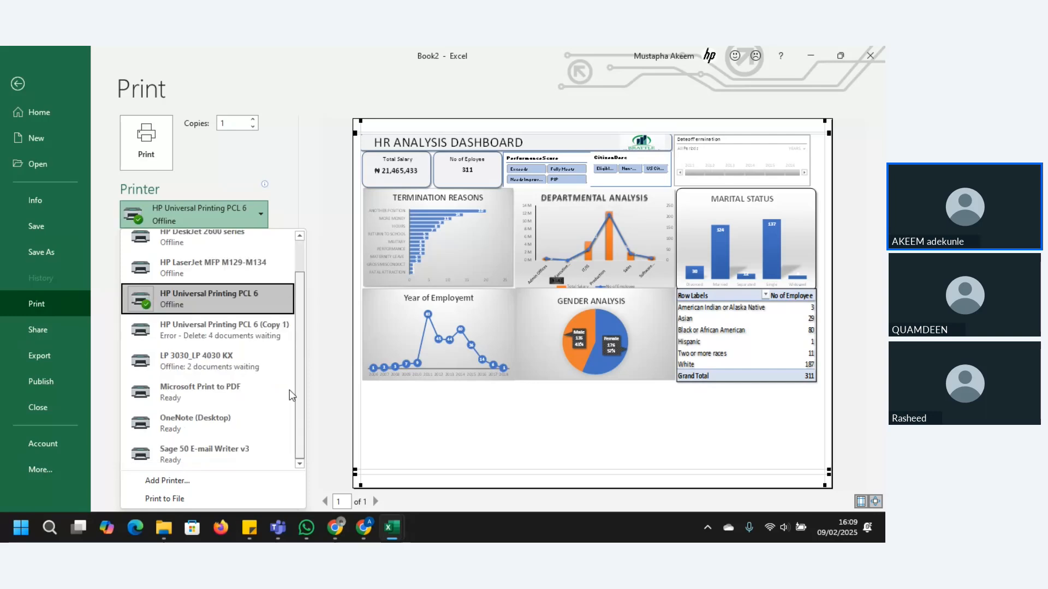
left_click(220, 402)
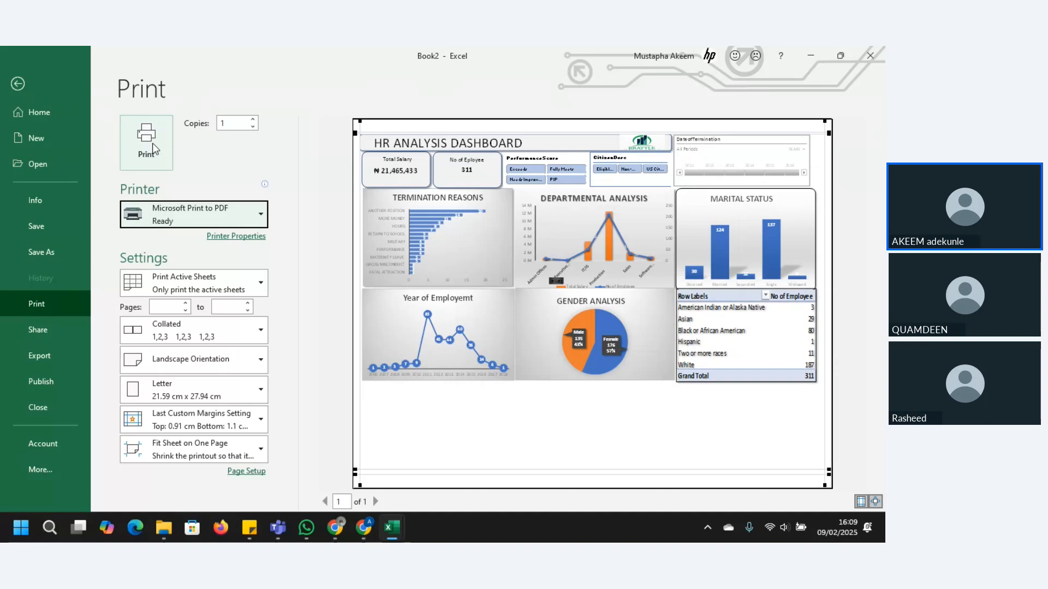
left_click(148, 143)
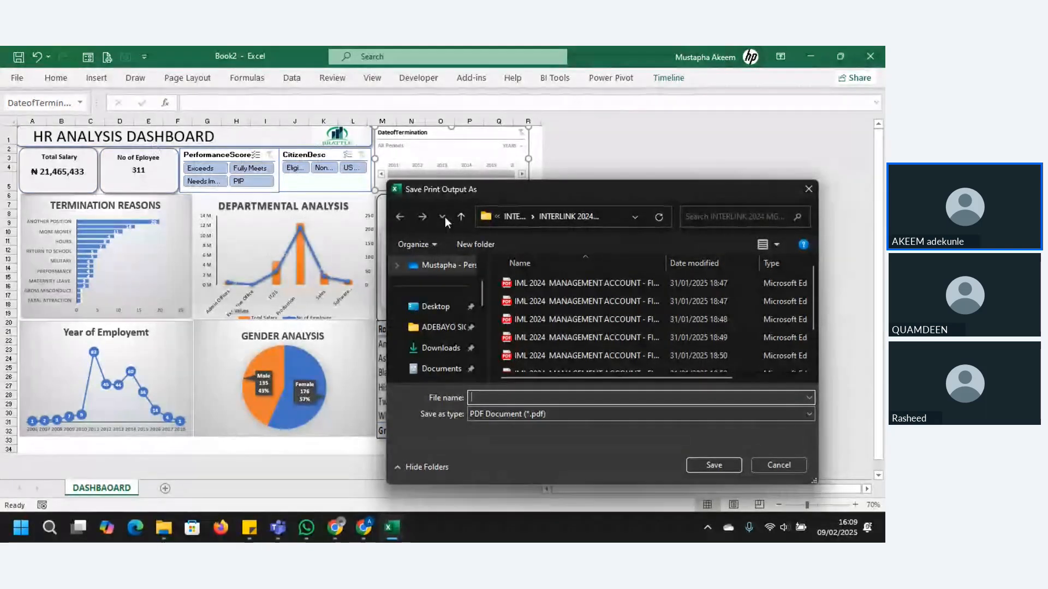
Step: Save the print output to the Downloads folder as a PDF named HR DASBOARD PDF
left_click(449, 349)
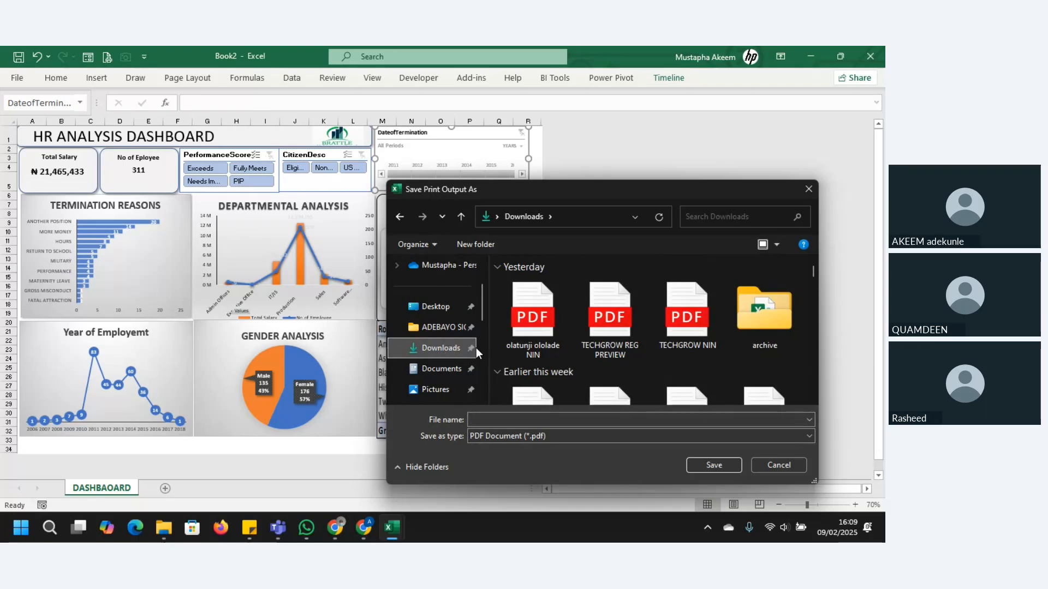
left_click(507, 426)
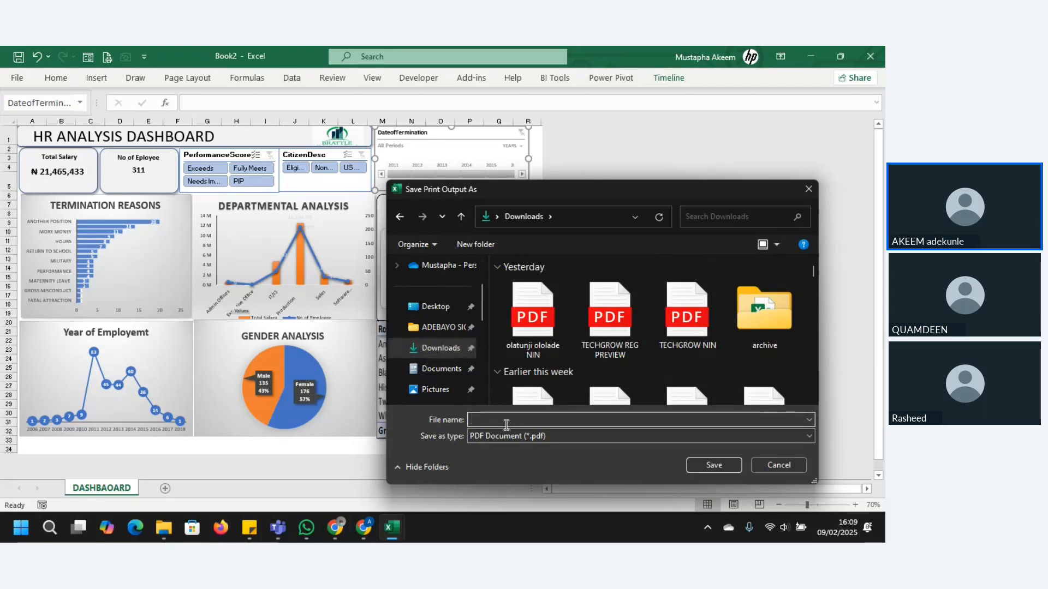
type("HR DAS")
type("BOARD PDF")
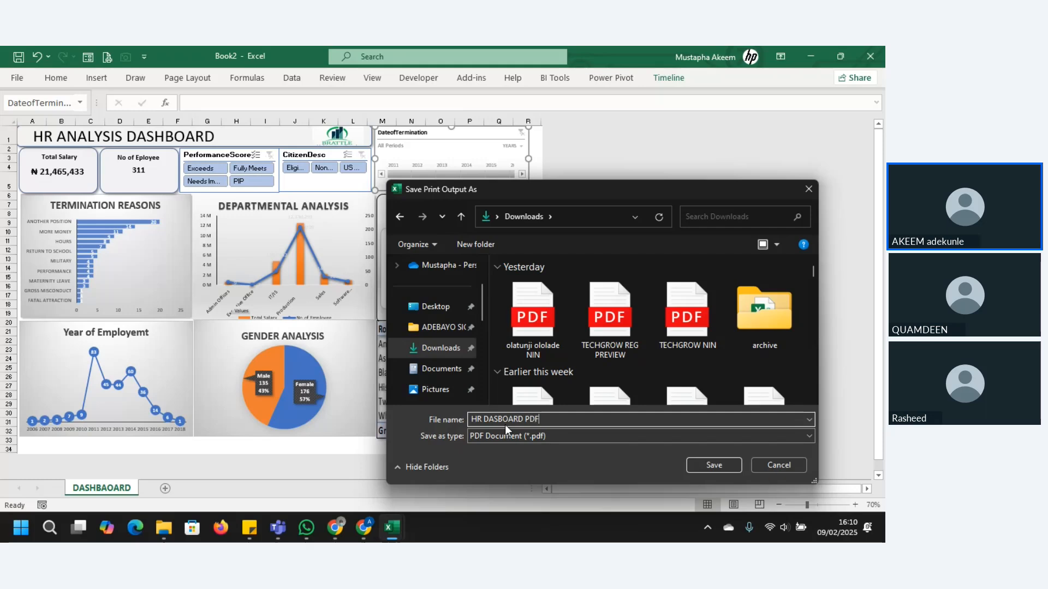
left_click(716, 466)
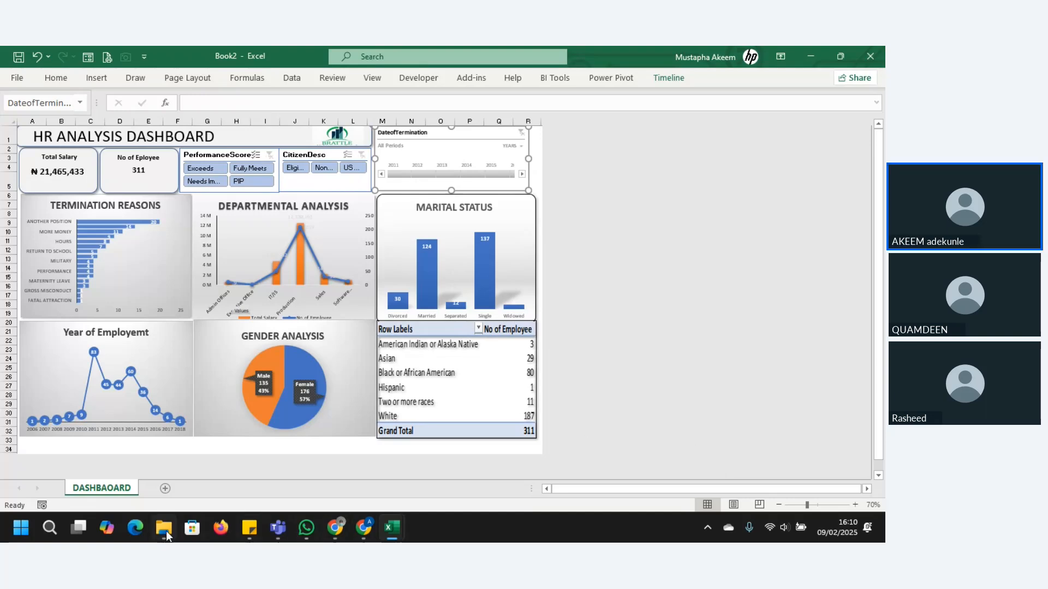
Step: Switch to File Explorer, open HR DASBOARD PDF from the Downloads folder and restore the previous Edge pages
mouse_move(164, 528)
left_click(163, 493)
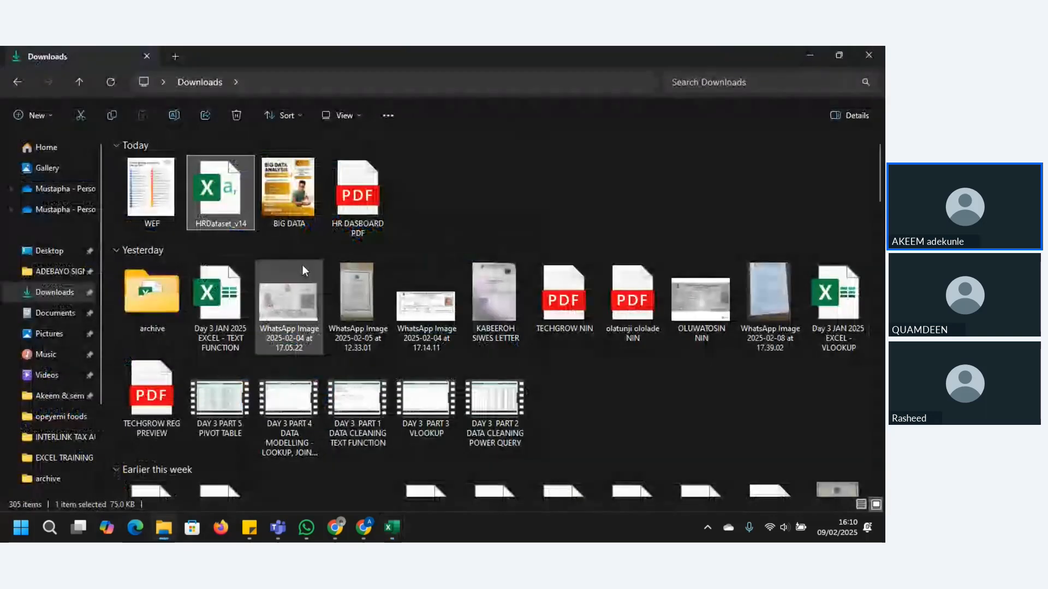
left_click(356, 206)
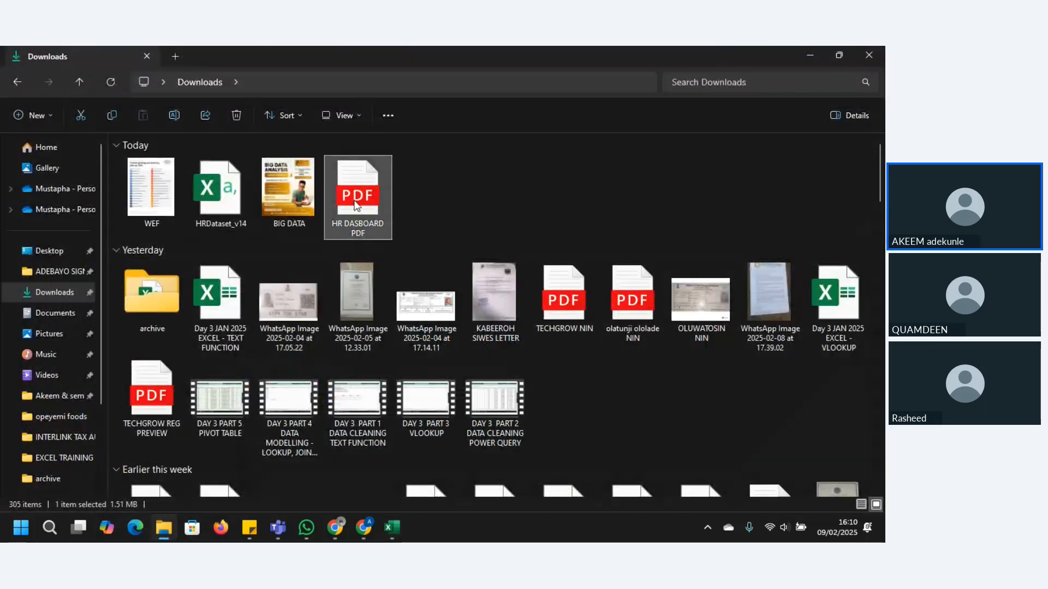
double_click(356, 205)
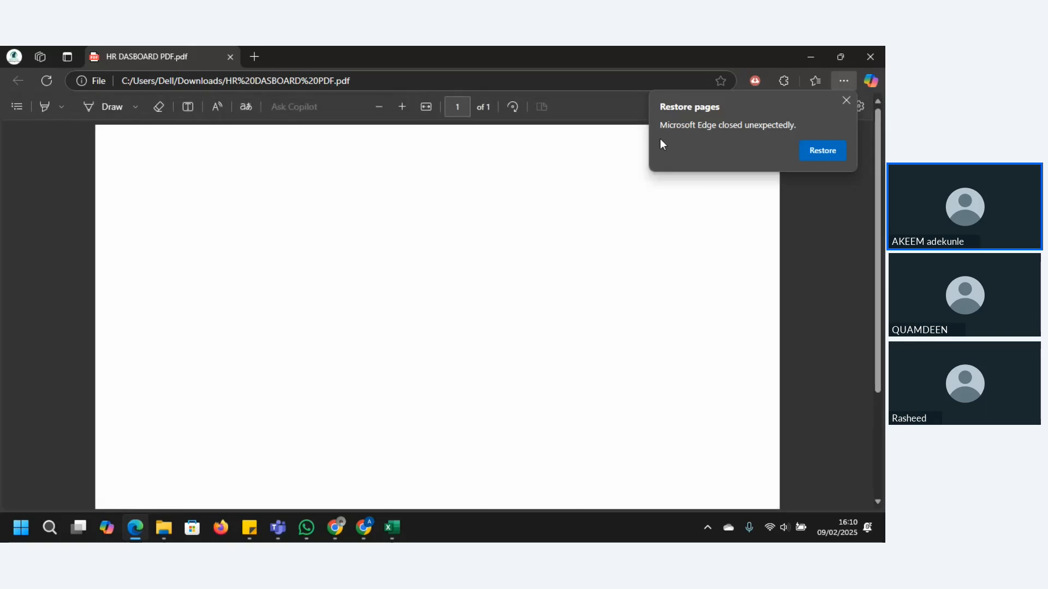
left_click(816, 149)
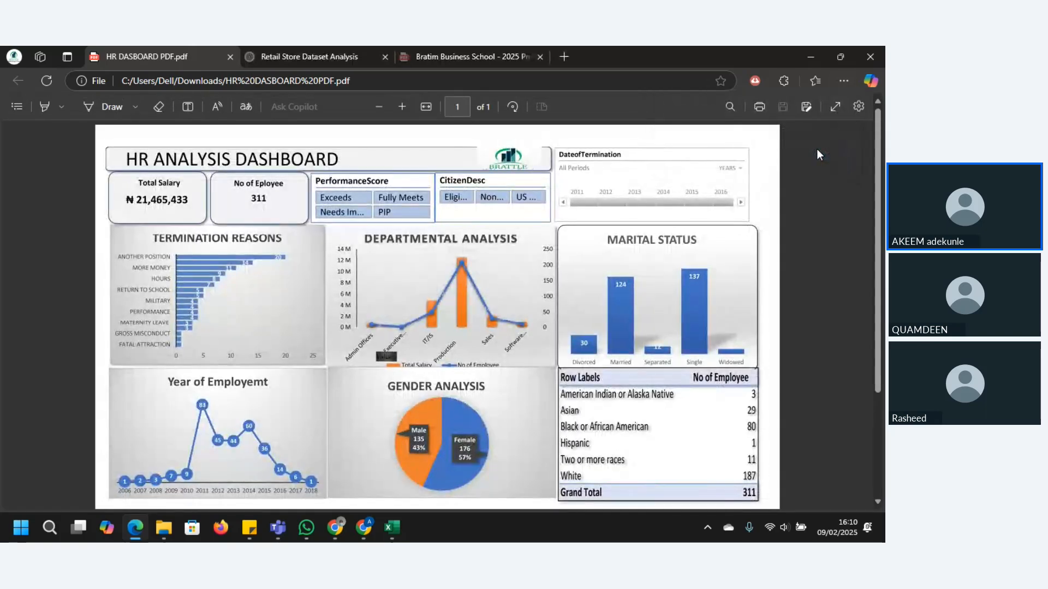
Step: Check the whole page of the exported dashboard PDF and return to the Excel workbook
scroll(881, 178, "down", 3)
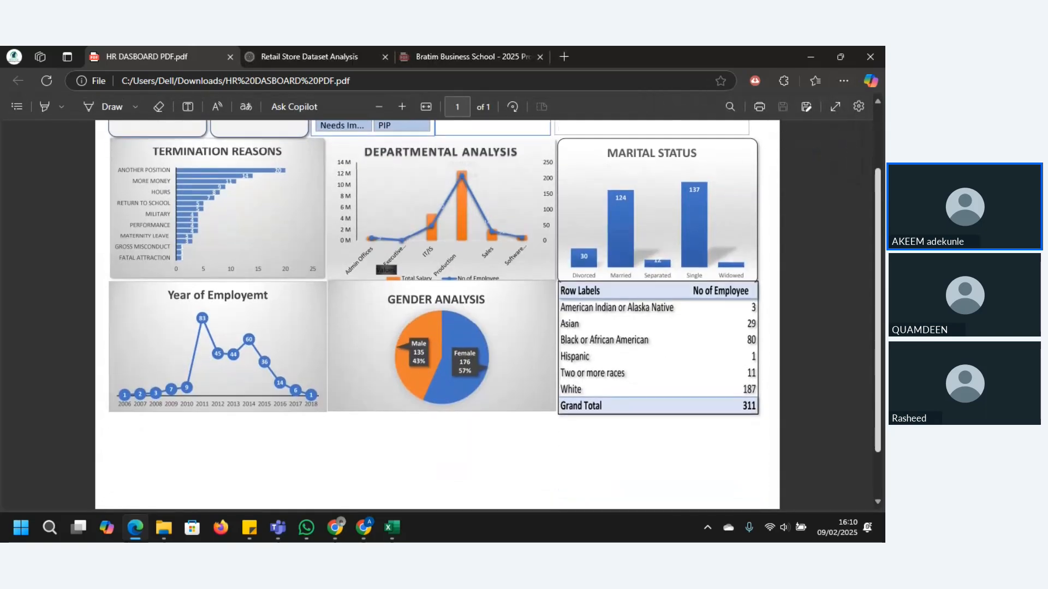
scroll(880, 163, "up", 3)
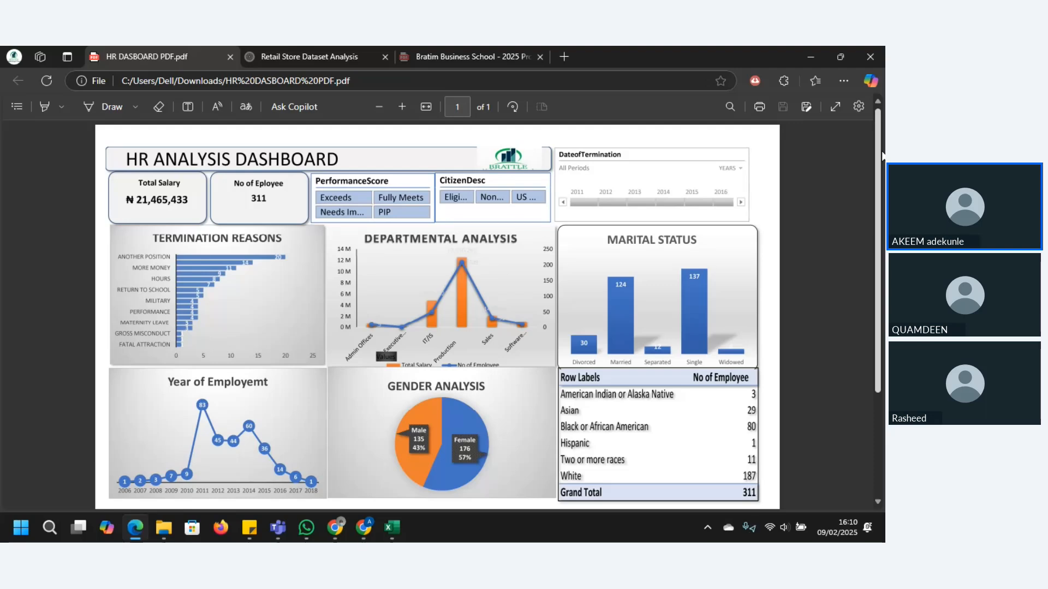
left_click(811, 54)
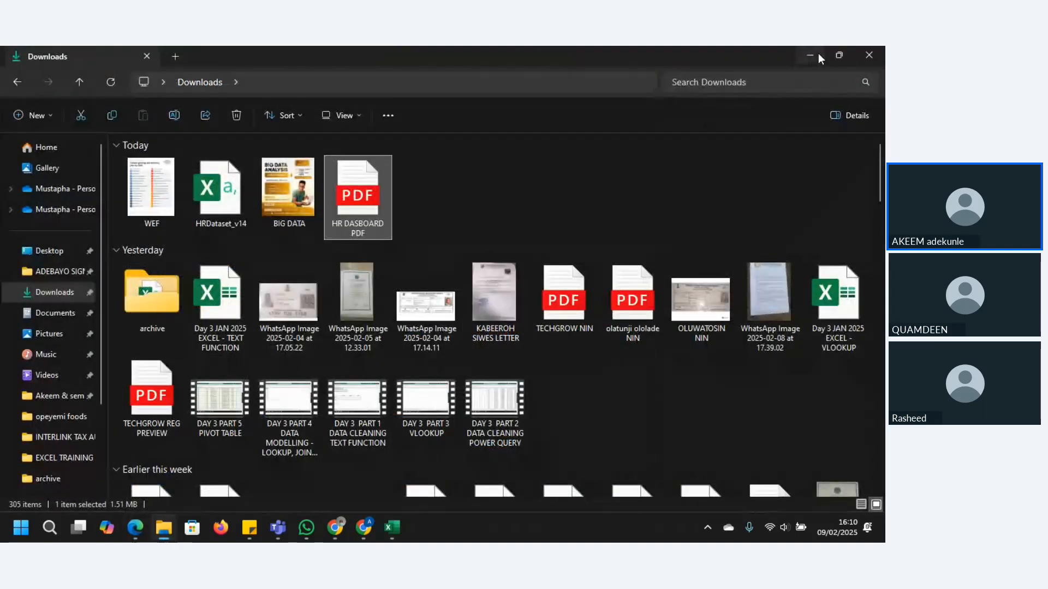
left_click(817, 53)
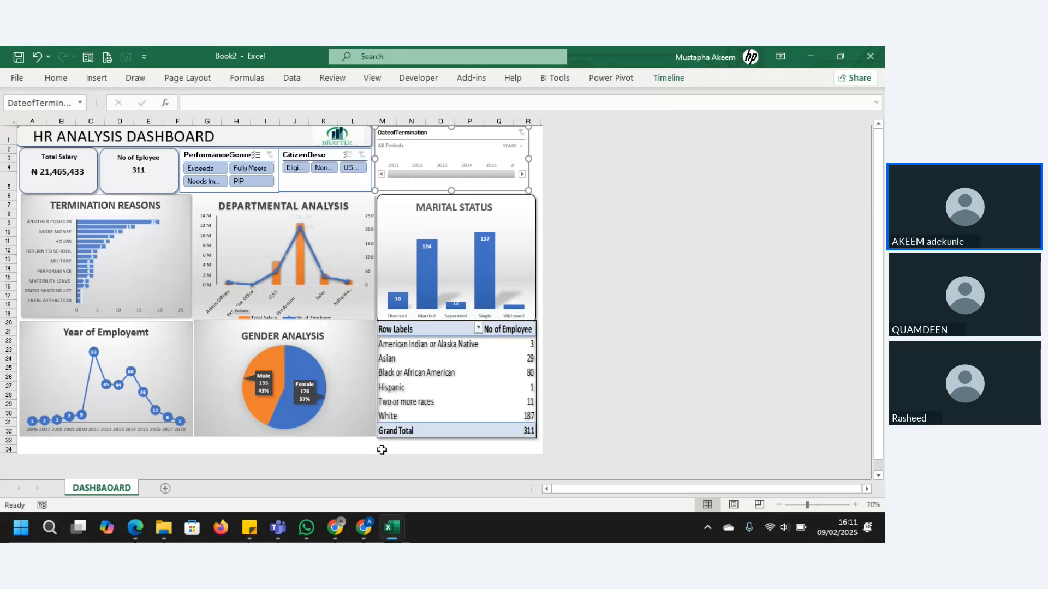
Step: Switch to the Zoho meeting in Chrome and request to stop the session recording
mouse_move(363, 525)
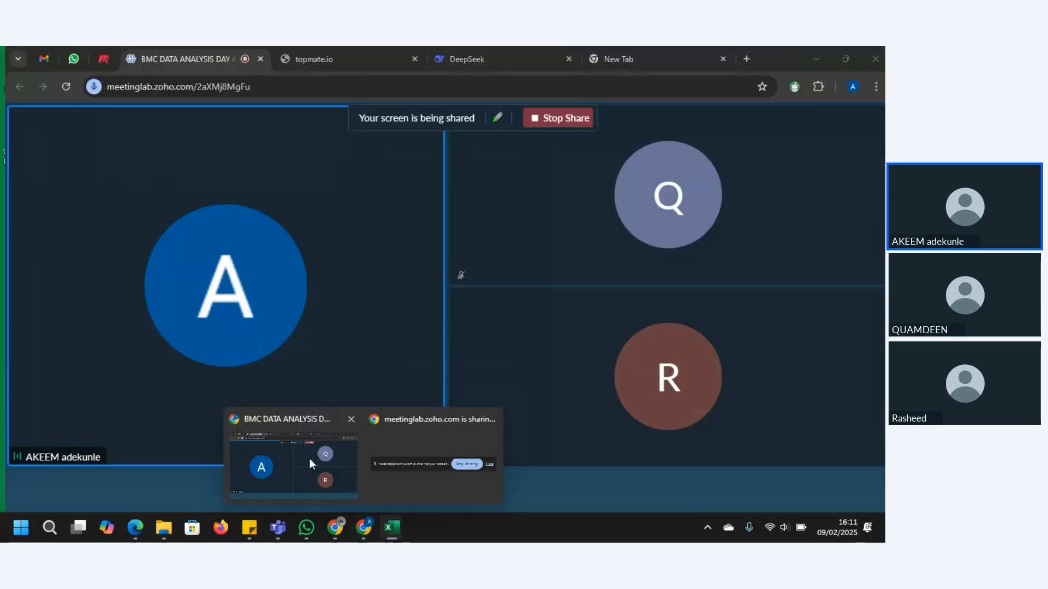
left_click(309, 458)
left_click(274, 492)
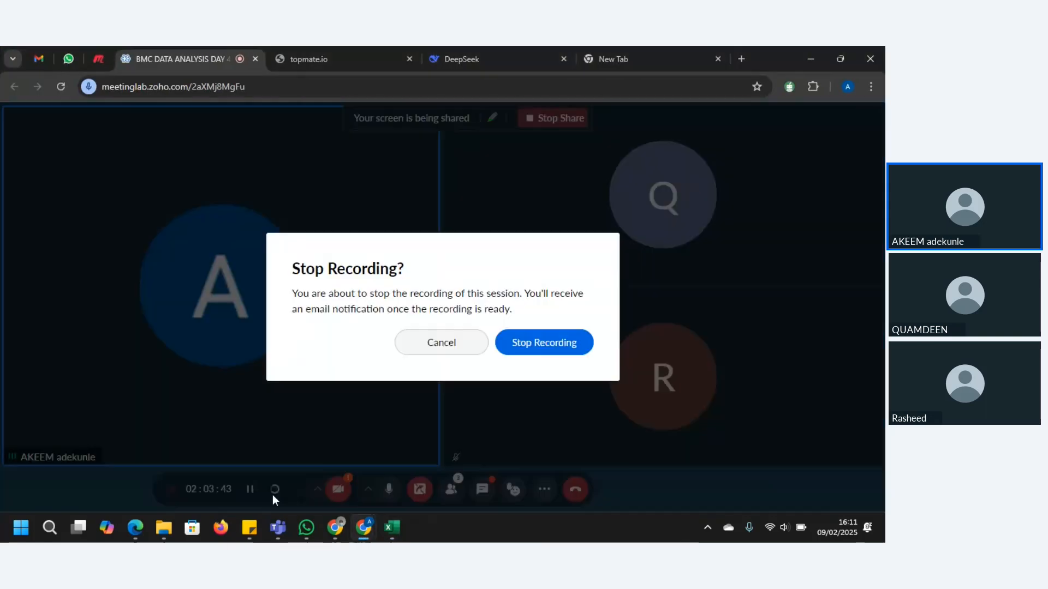